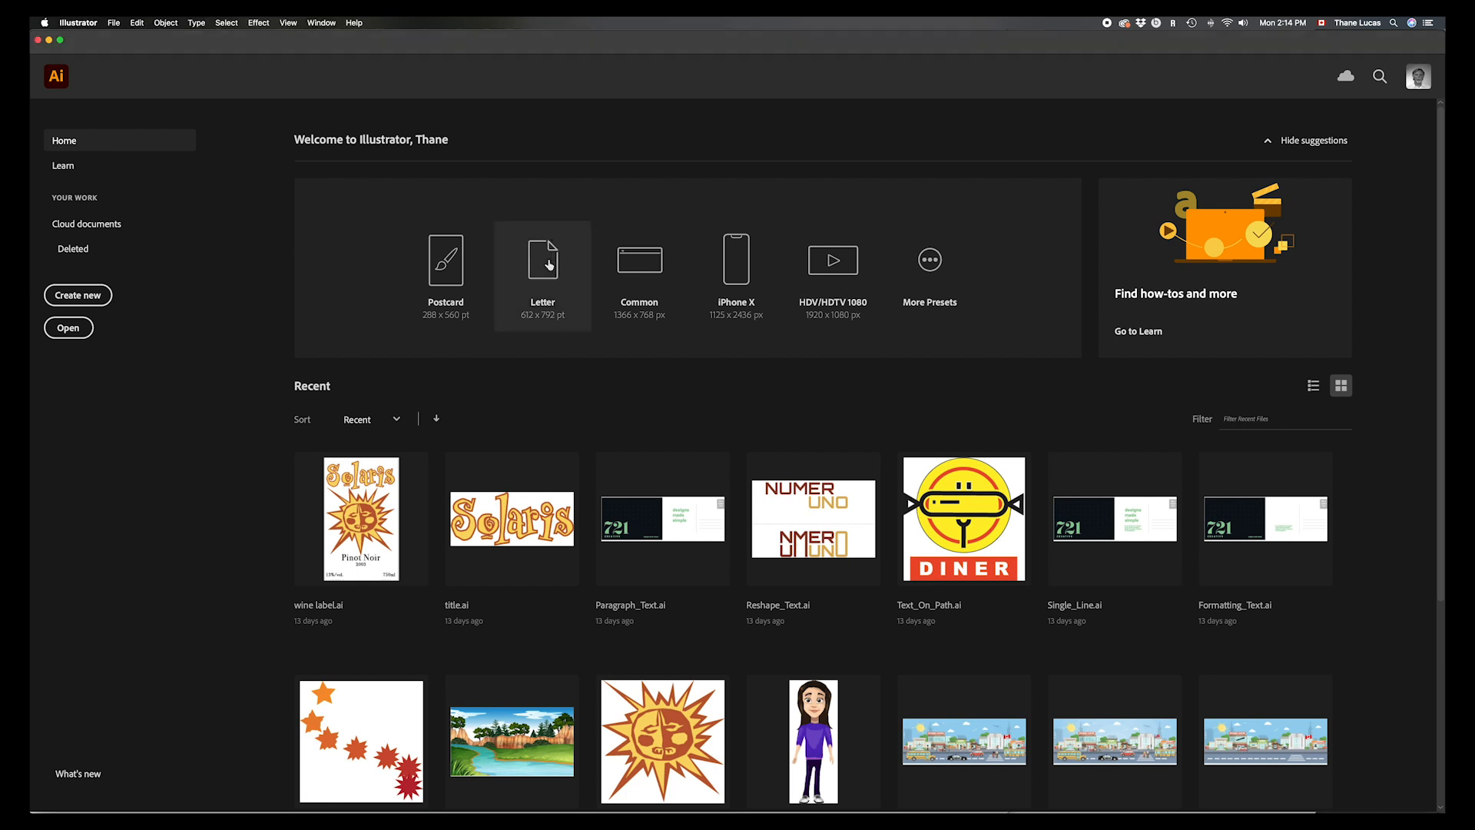
Step: Create a new Letter document and dismiss both crash reports without sending the error report
{"action": "left_click", "coordinate": [551, 263]}
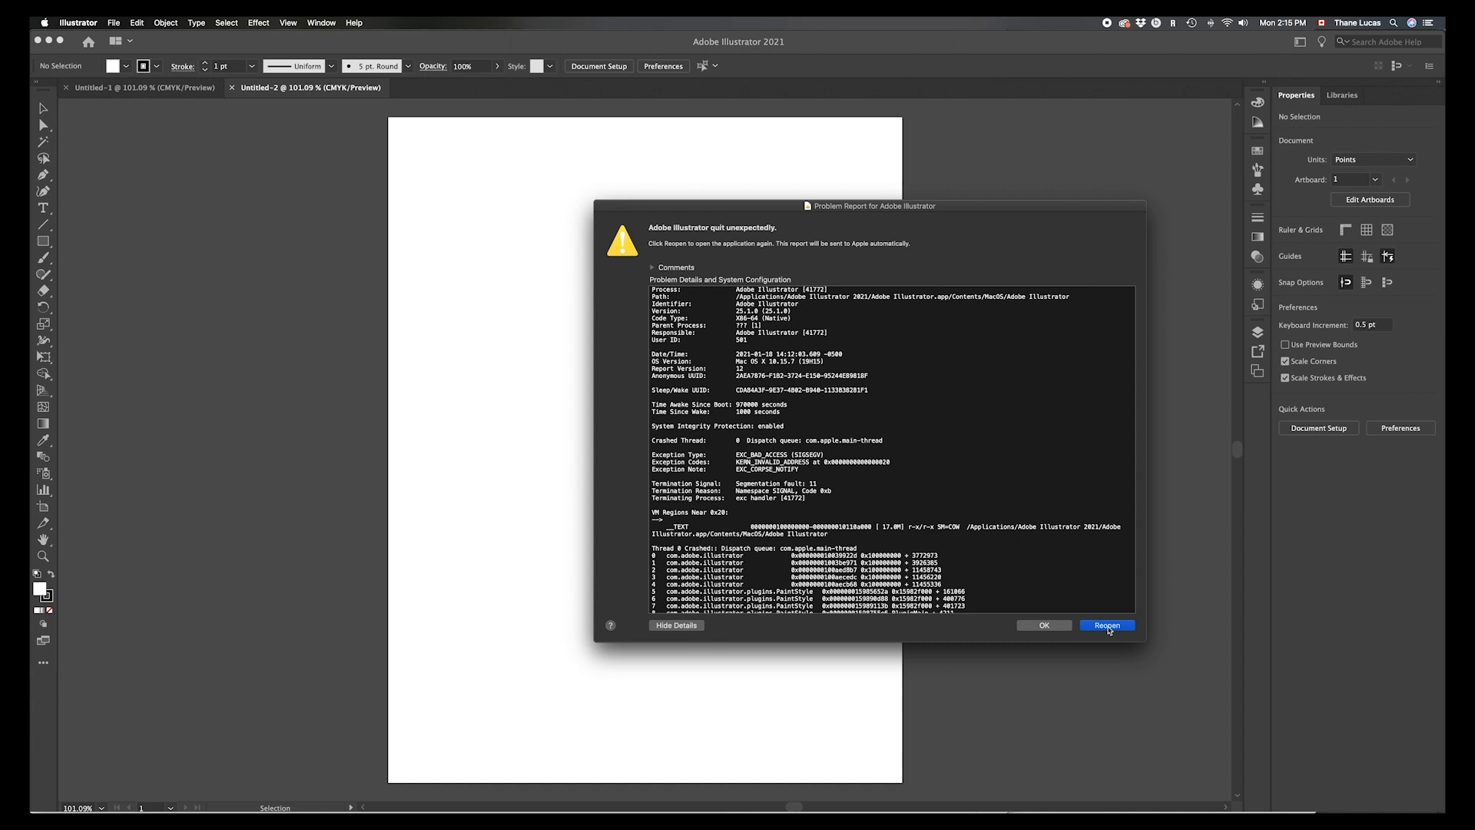
{"action": "left_click", "coordinate": [1045, 624]}
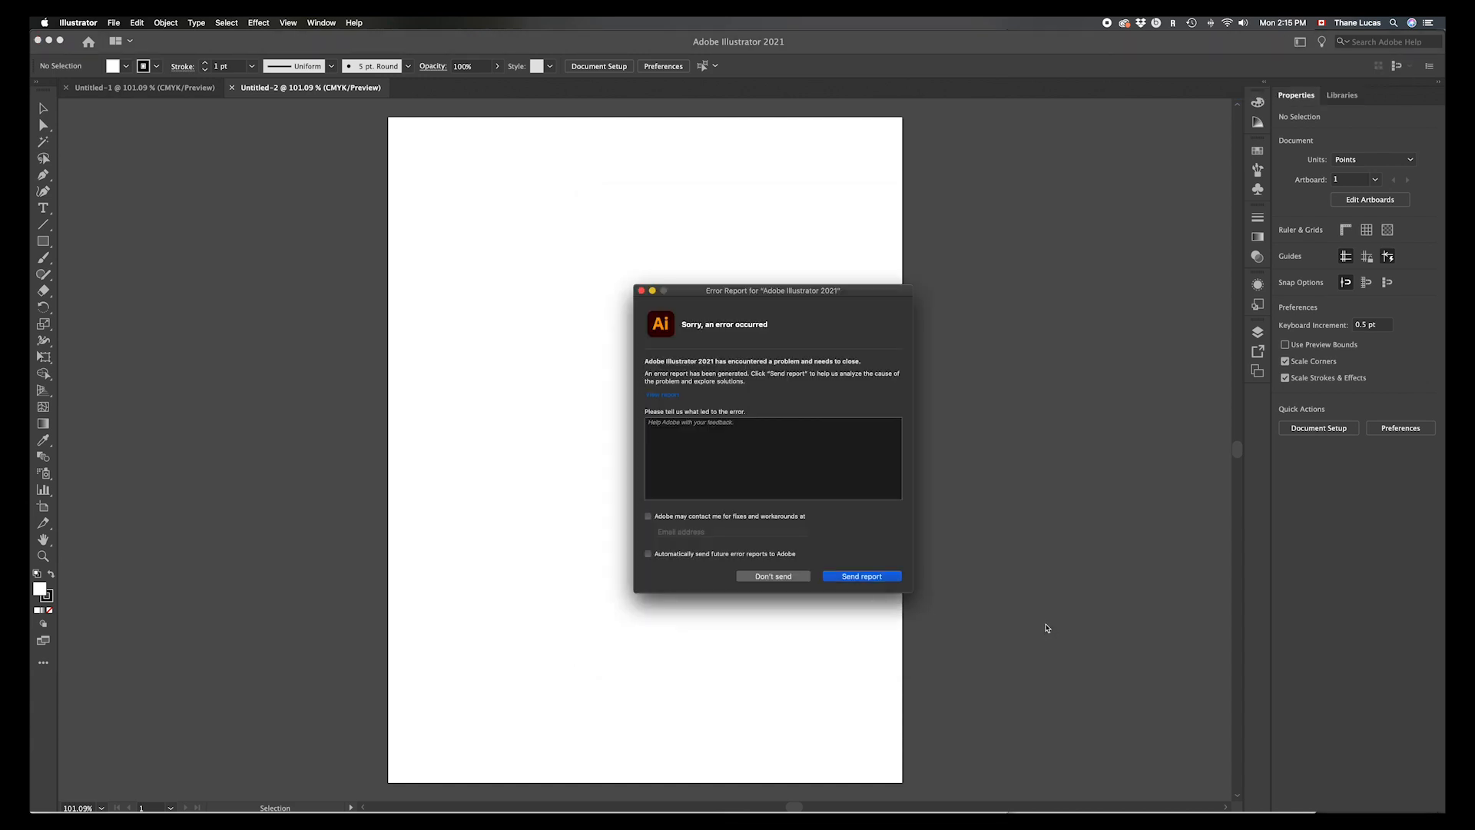
{"action": "left_click", "coordinate": [773, 577]}
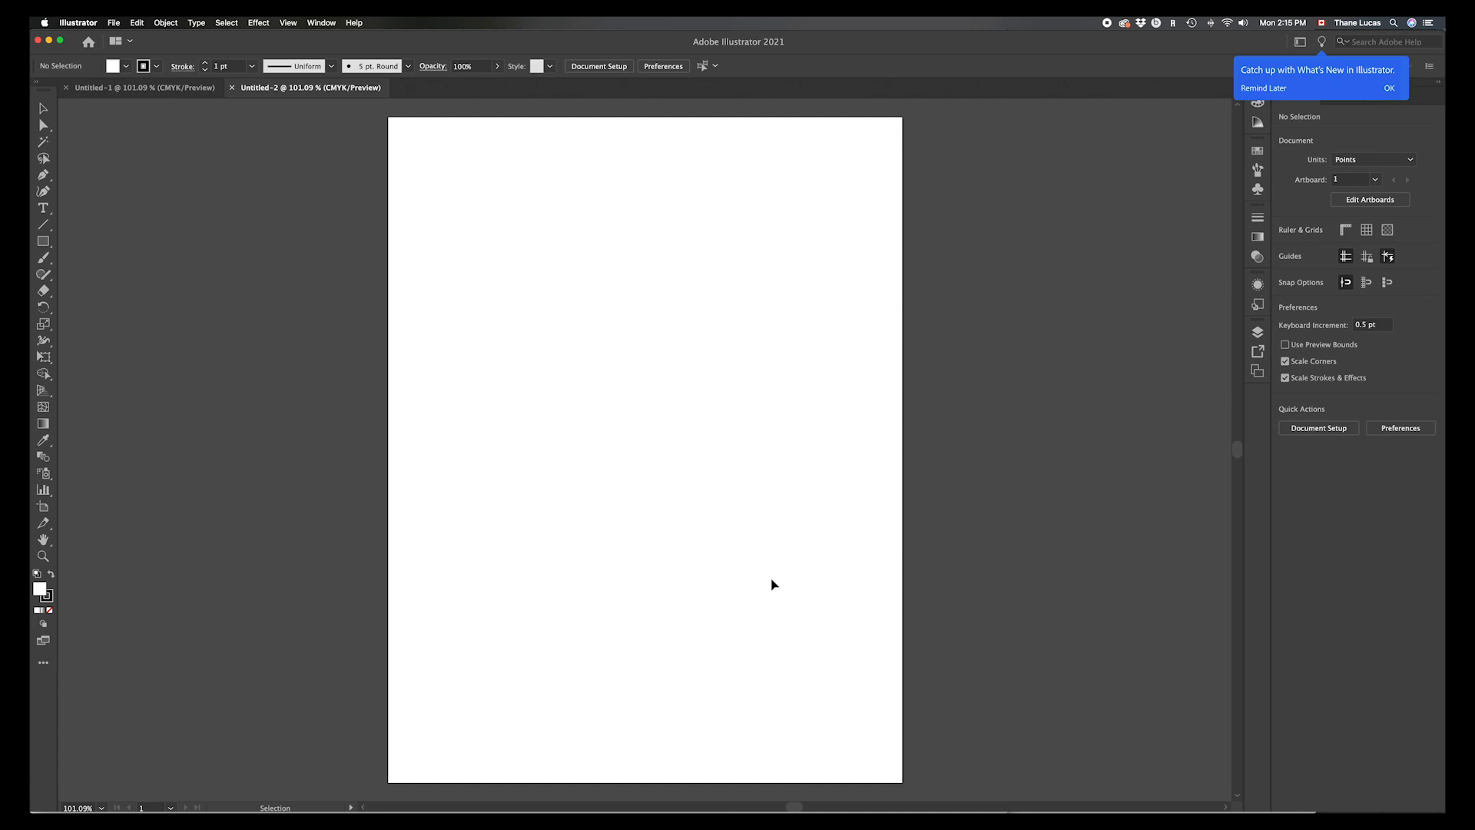
Step: Add the point text "BeBop" in the upper middle of the artboard and leave it selected as an object
{"action": "key", "text": "t"}
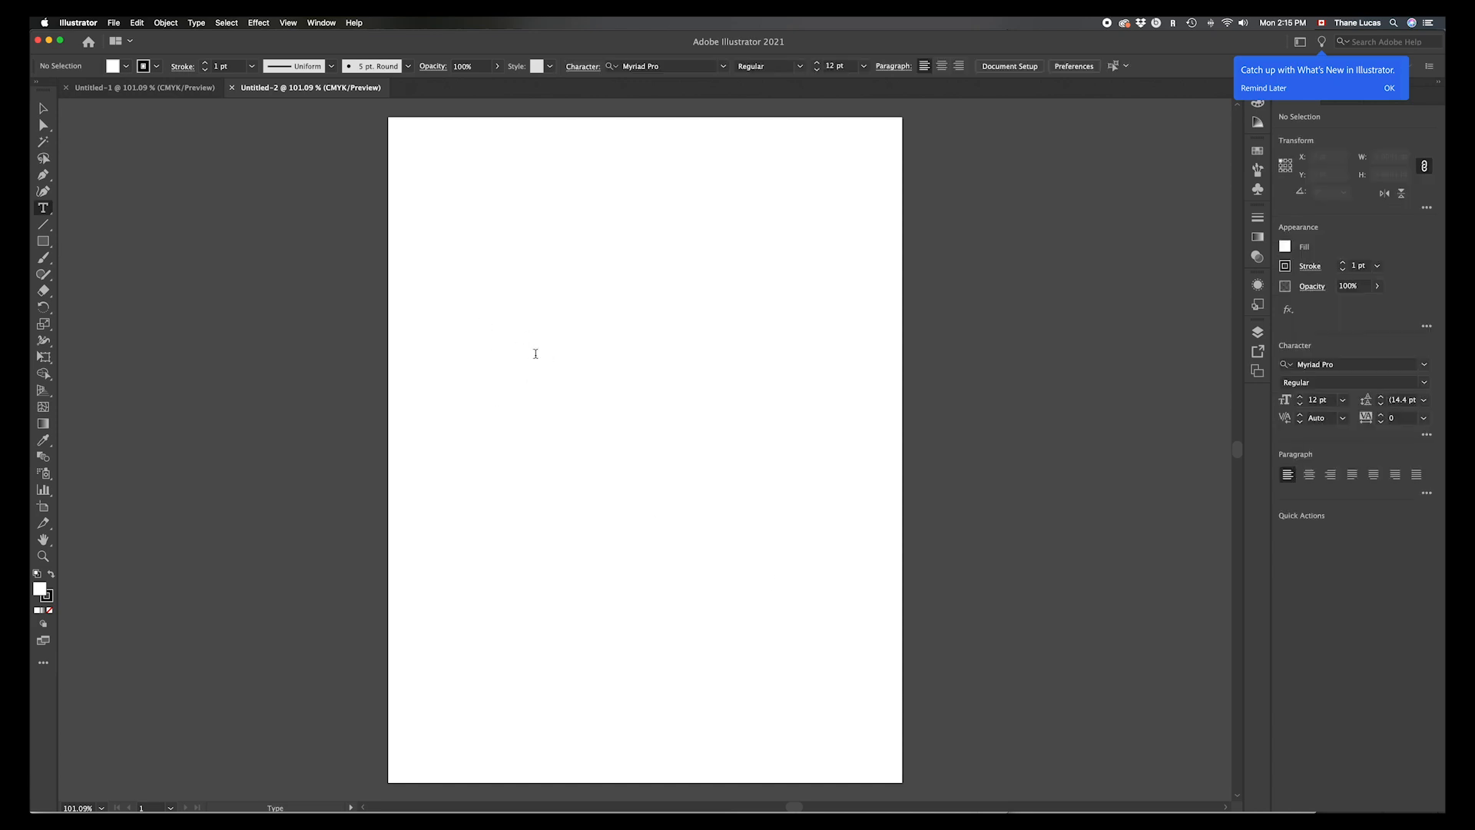
{"action": "left_click", "coordinate": [535, 353]}
{"action": "type", "text": "BeBop"}
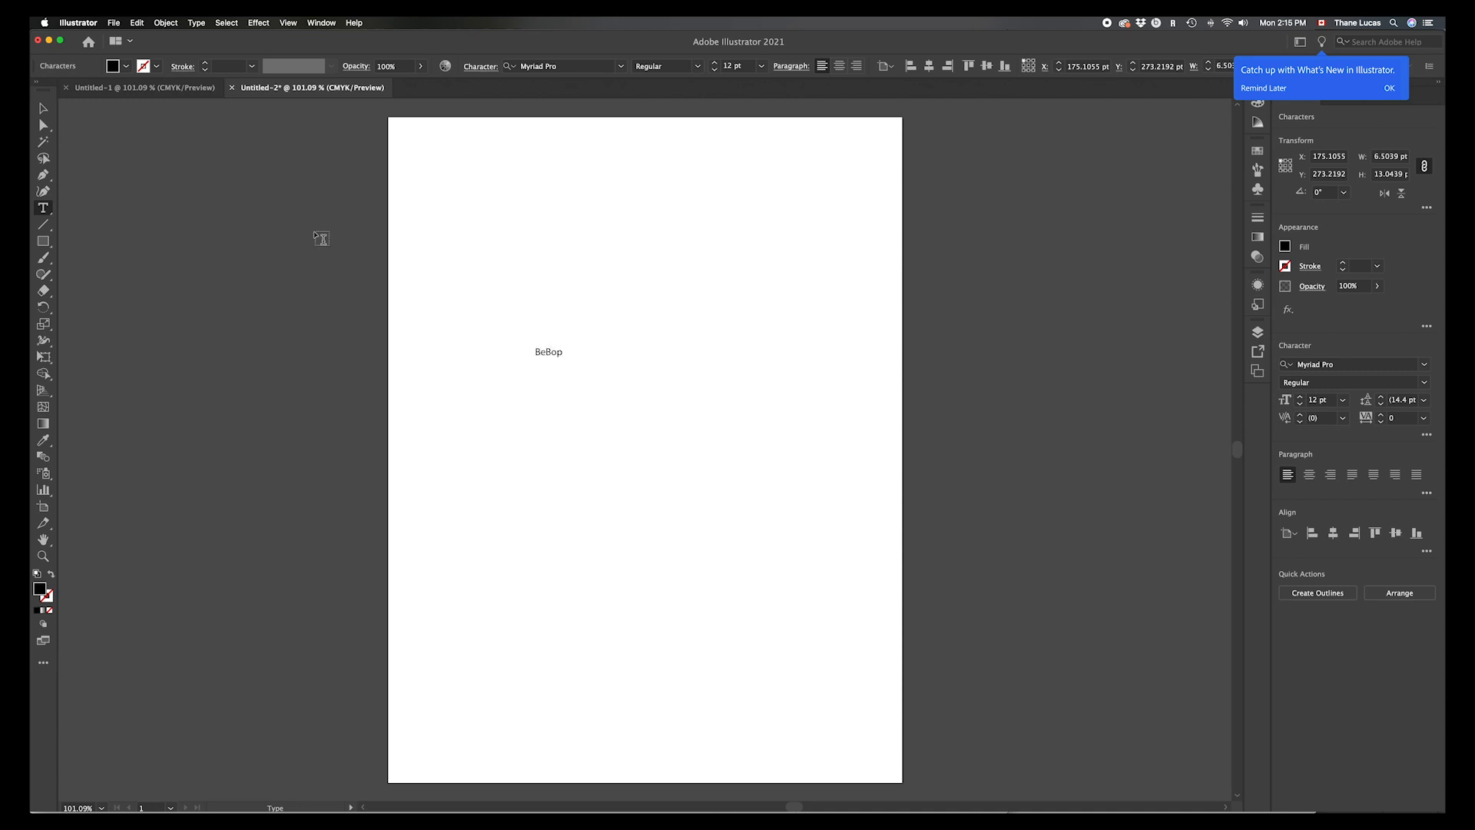
{"action": "left_click", "coordinate": [43, 109]}
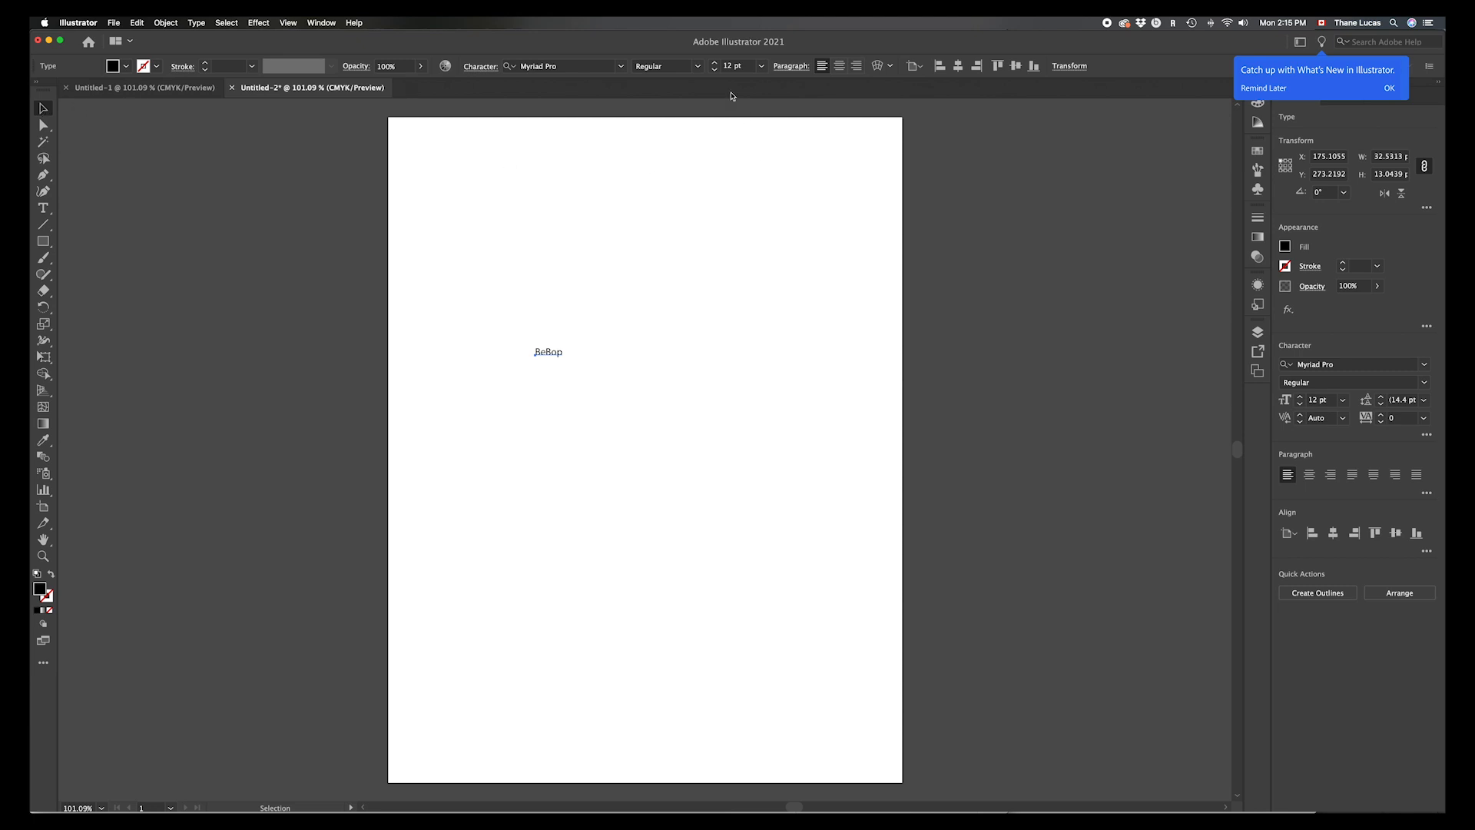
Step: Set the BeBop text's font size to 144 pt and move it up and left to about X 107 pt, Y 106 pt
{"action": "left_click", "coordinate": [742, 66]}
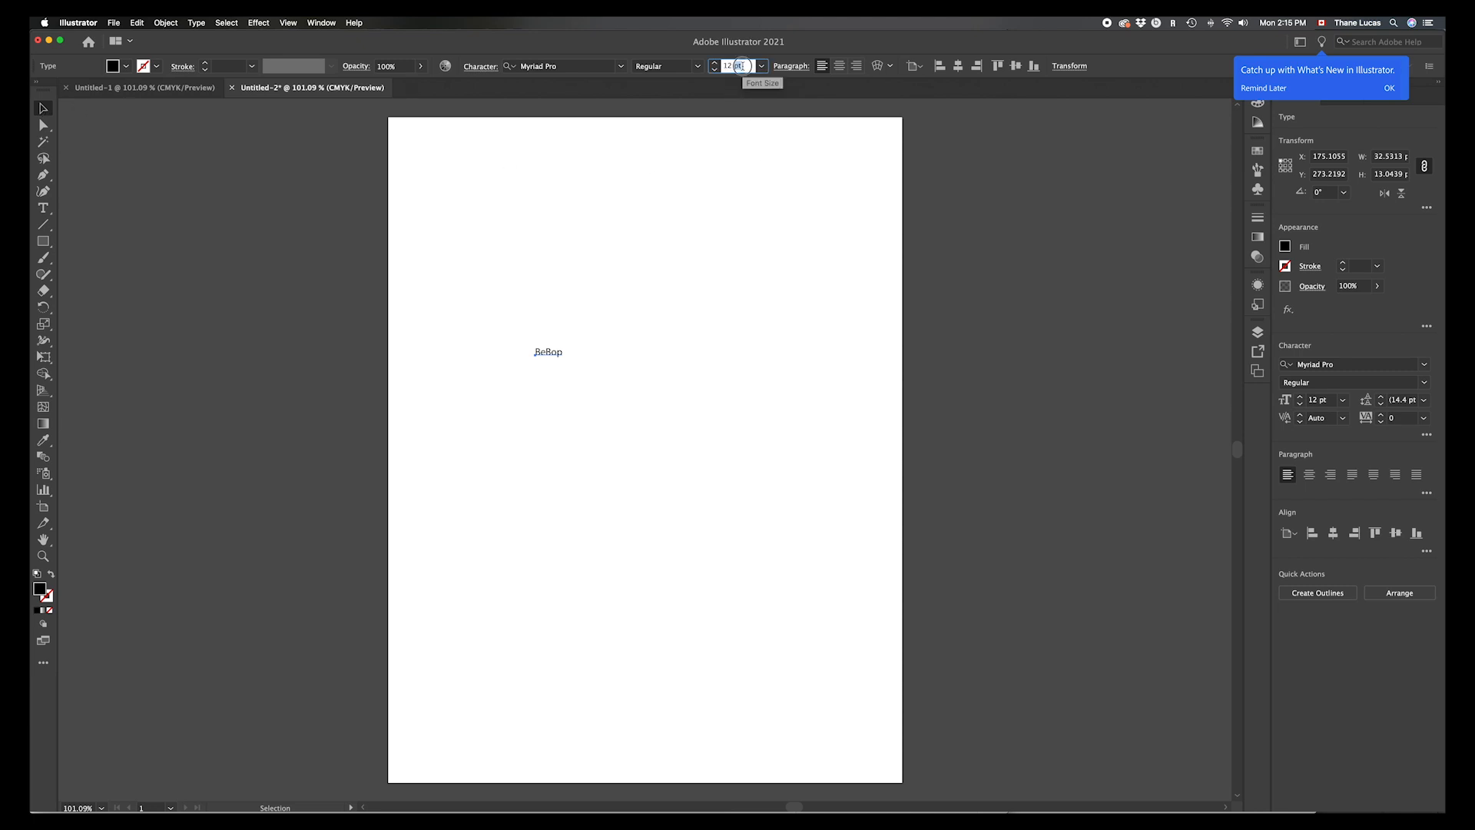
{"action": "type", "text": "144"}
{"action": "key", "text": "Return"}
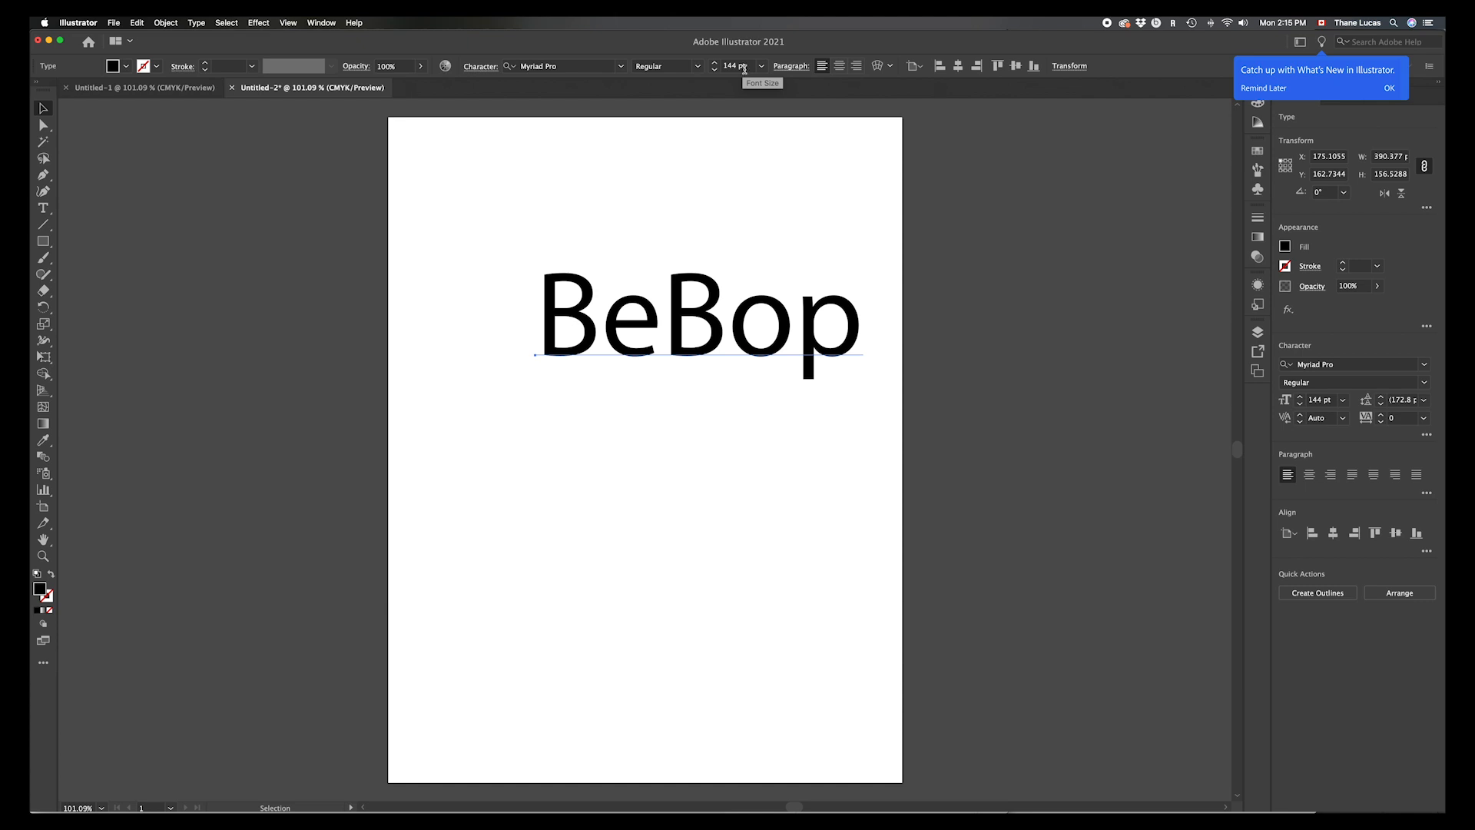
{"action": "left_click", "coordinate": [686, 315]}
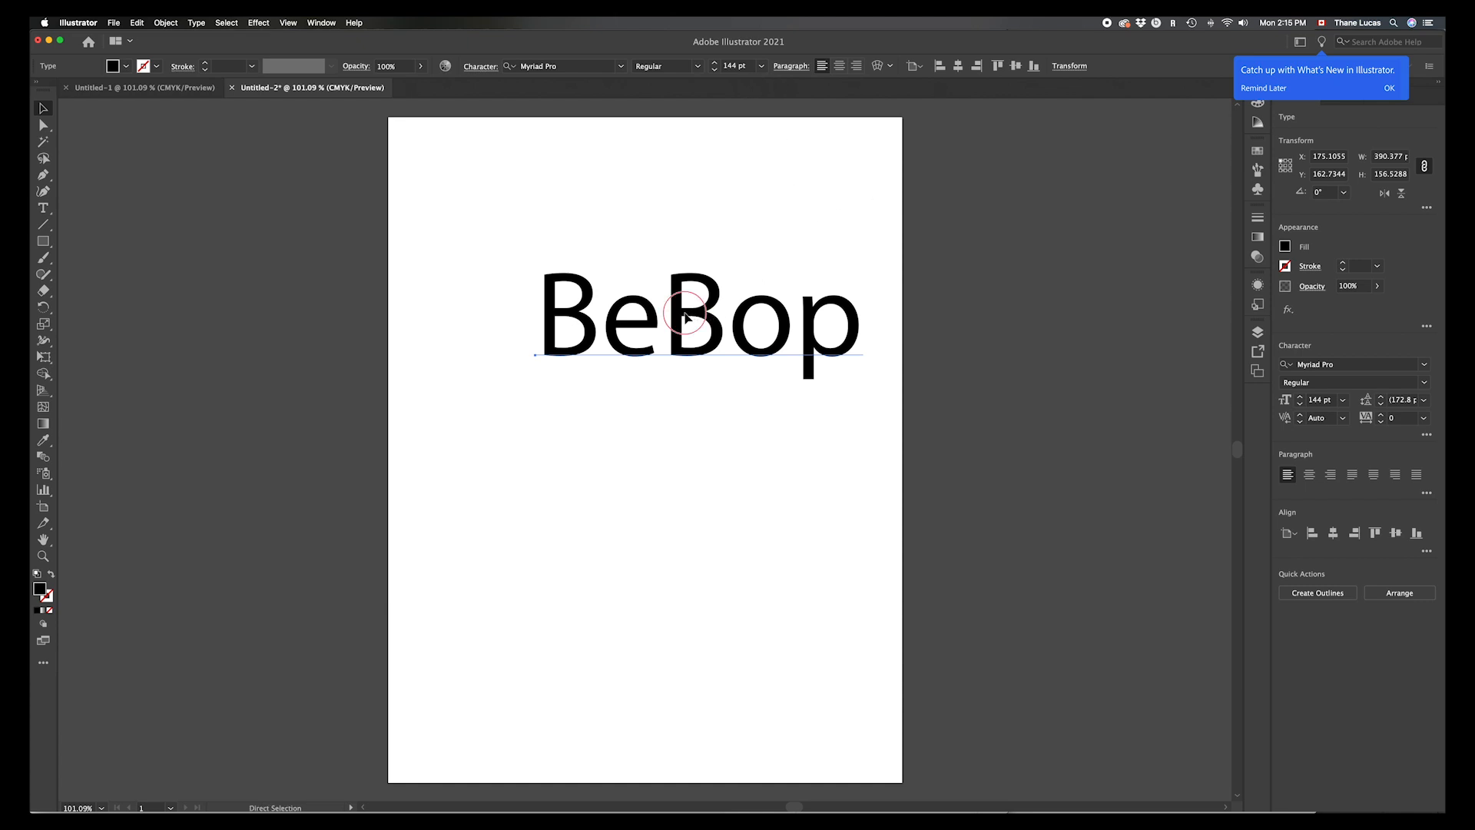
{"action": "left_click_drag", "start_coordinate": [686, 315], "coordinate": [628, 267]}
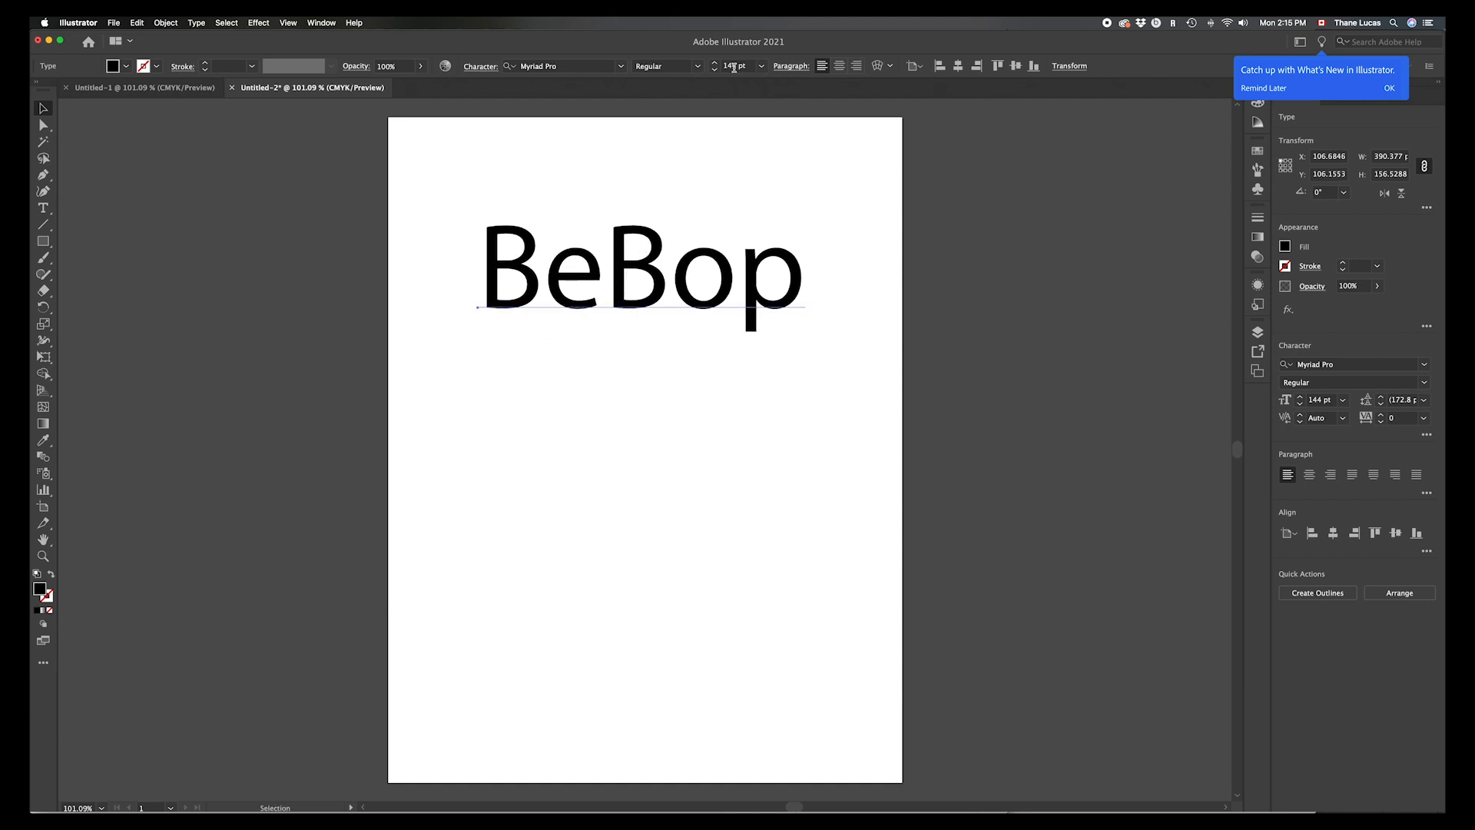
Step: Change the font of the BeBop text to Professor Minty
{"action": "left_click", "coordinate": [762, 67]}
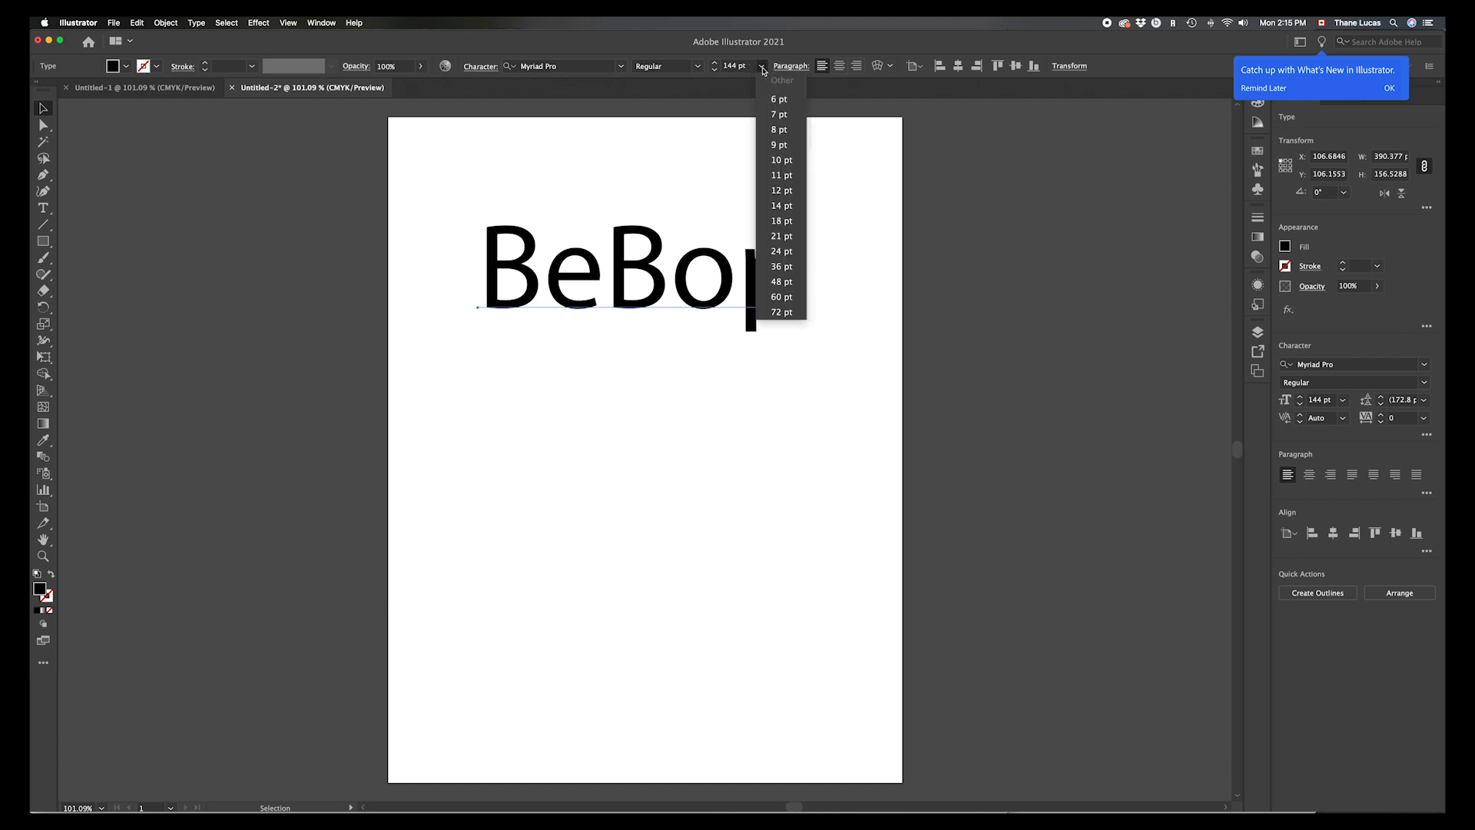
{"action": "left_click", "coordinate": [763, 68]}
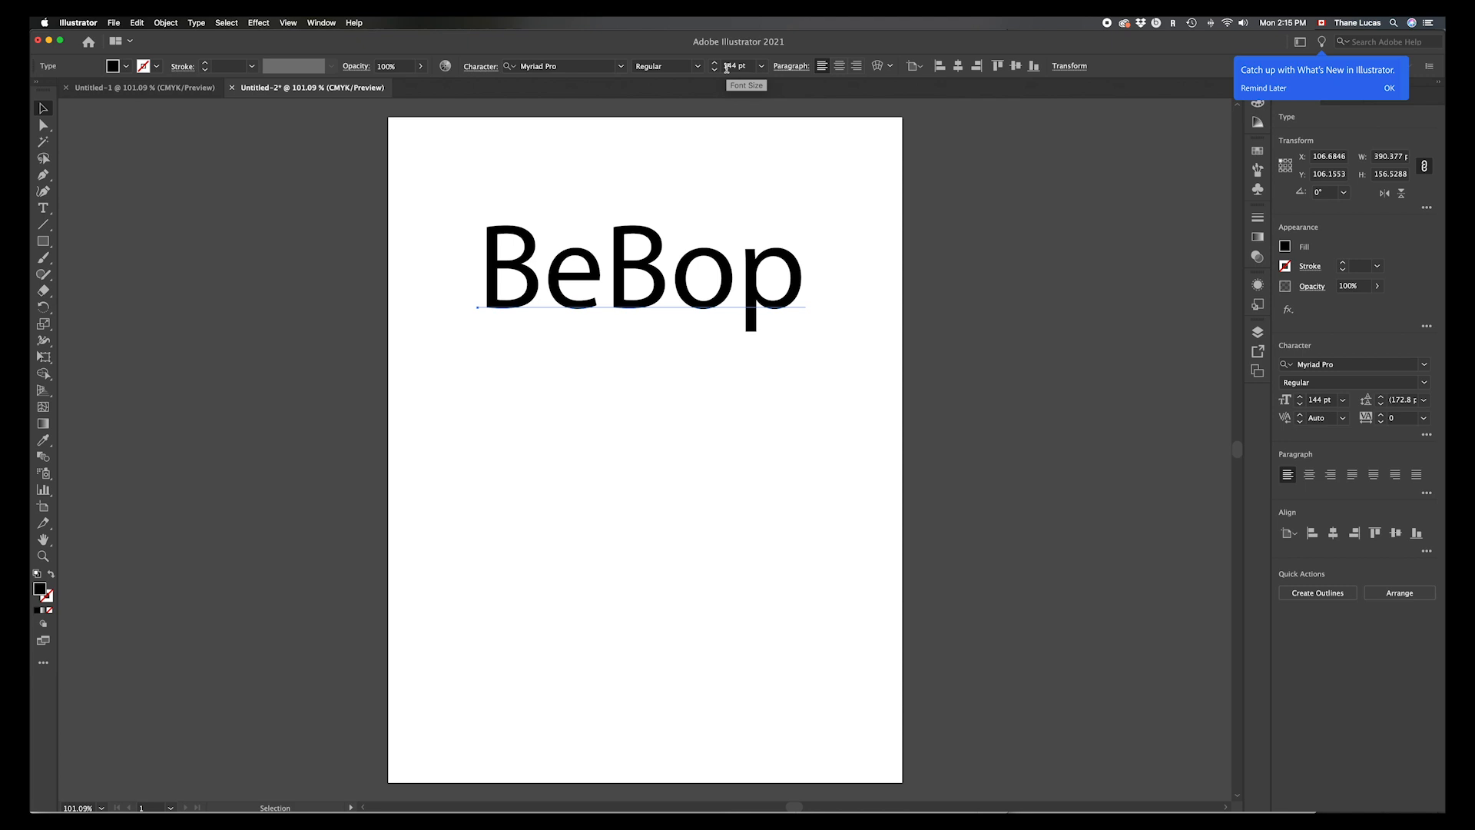
{"action": "left_click", "coordinate": [622, 68]}
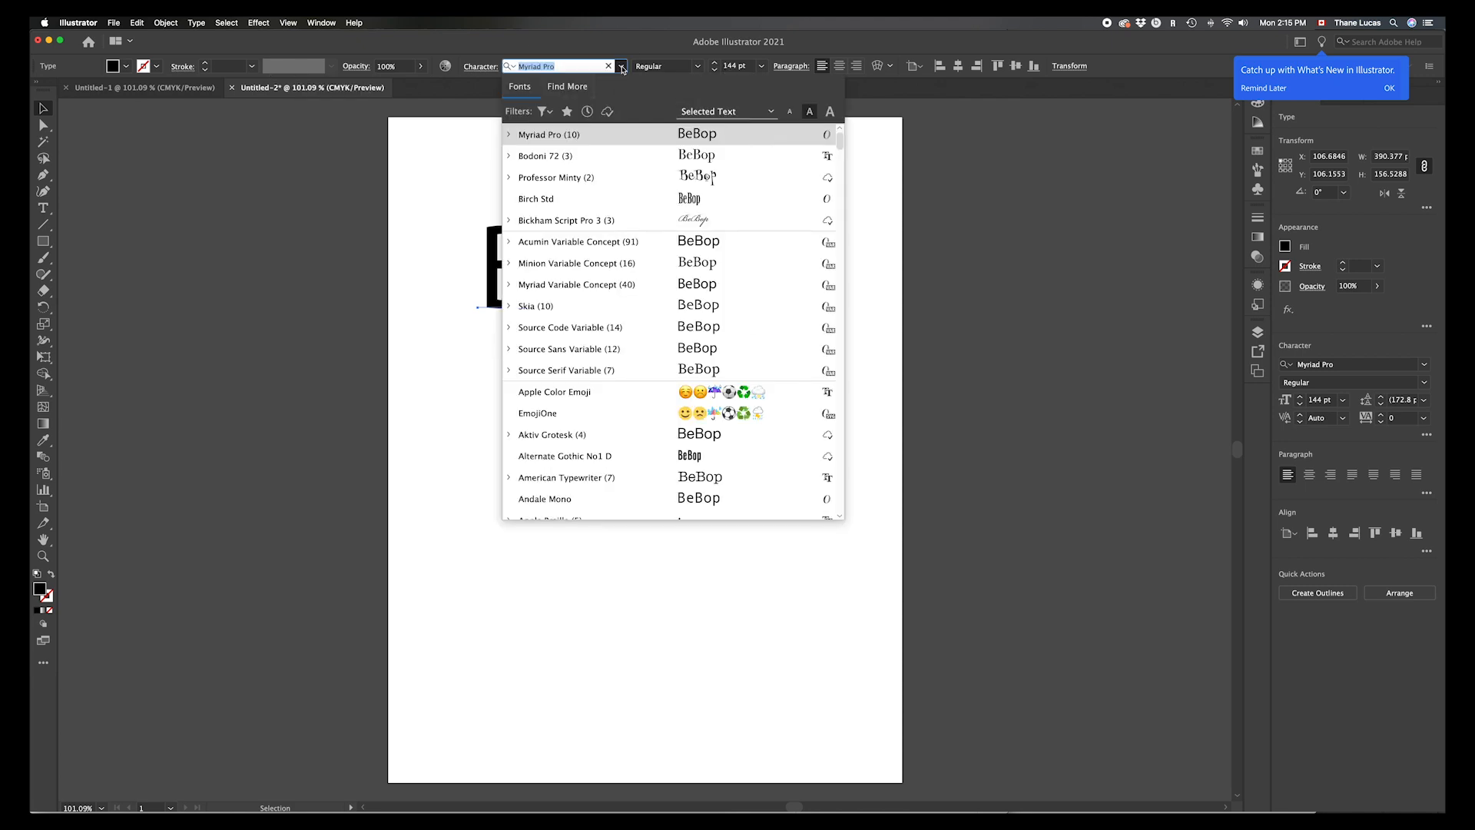
{"action": "left_click", "coordinate": [706, 179]}
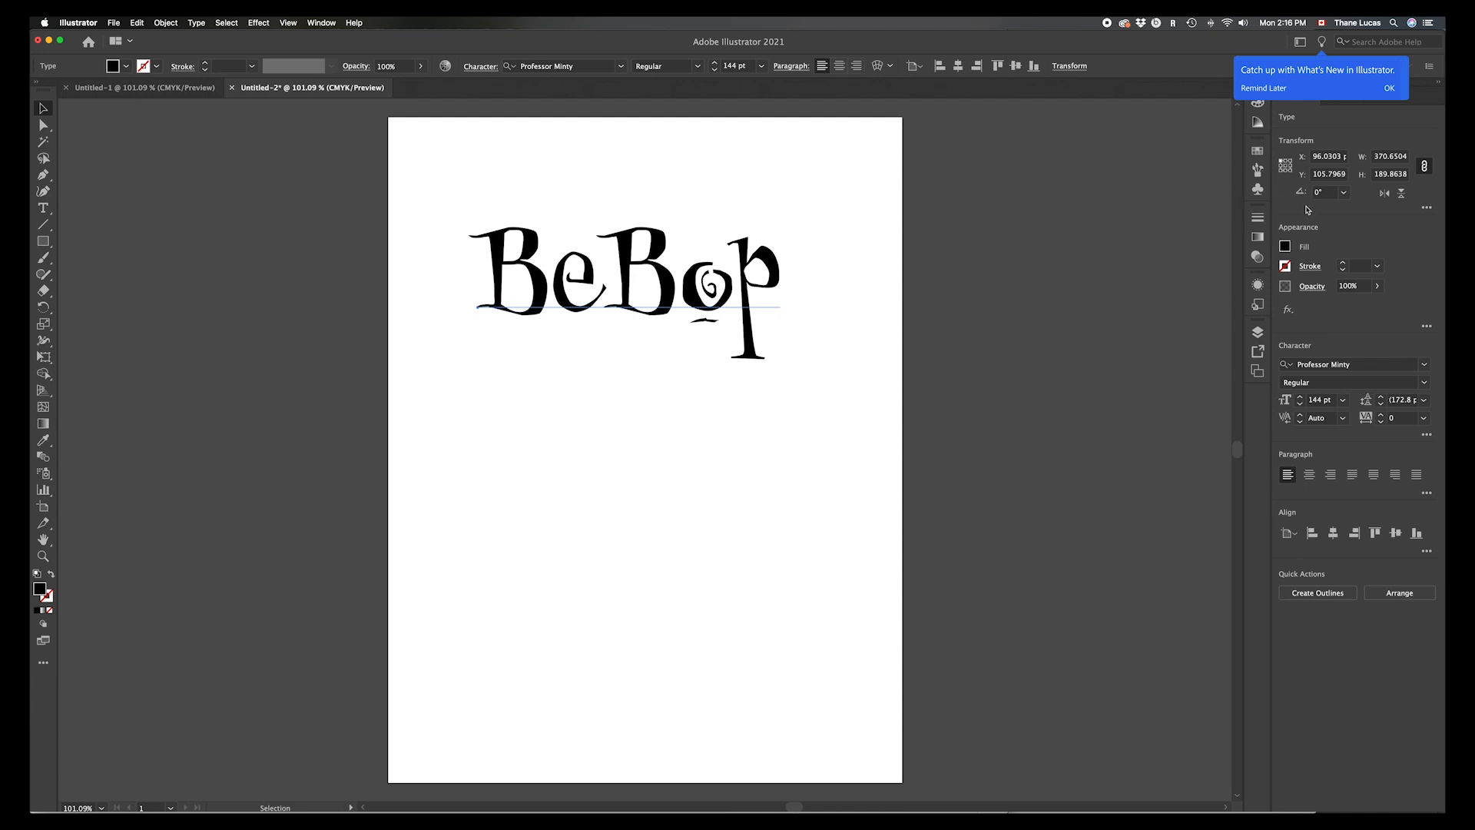
Step: Place the Horn symbol from the Celebration symbol library below BeBop at about X 155 pt, Y 382 pt, and move the library off the artboard
{"action": "left_click", "coordinate": [1258, 191]}
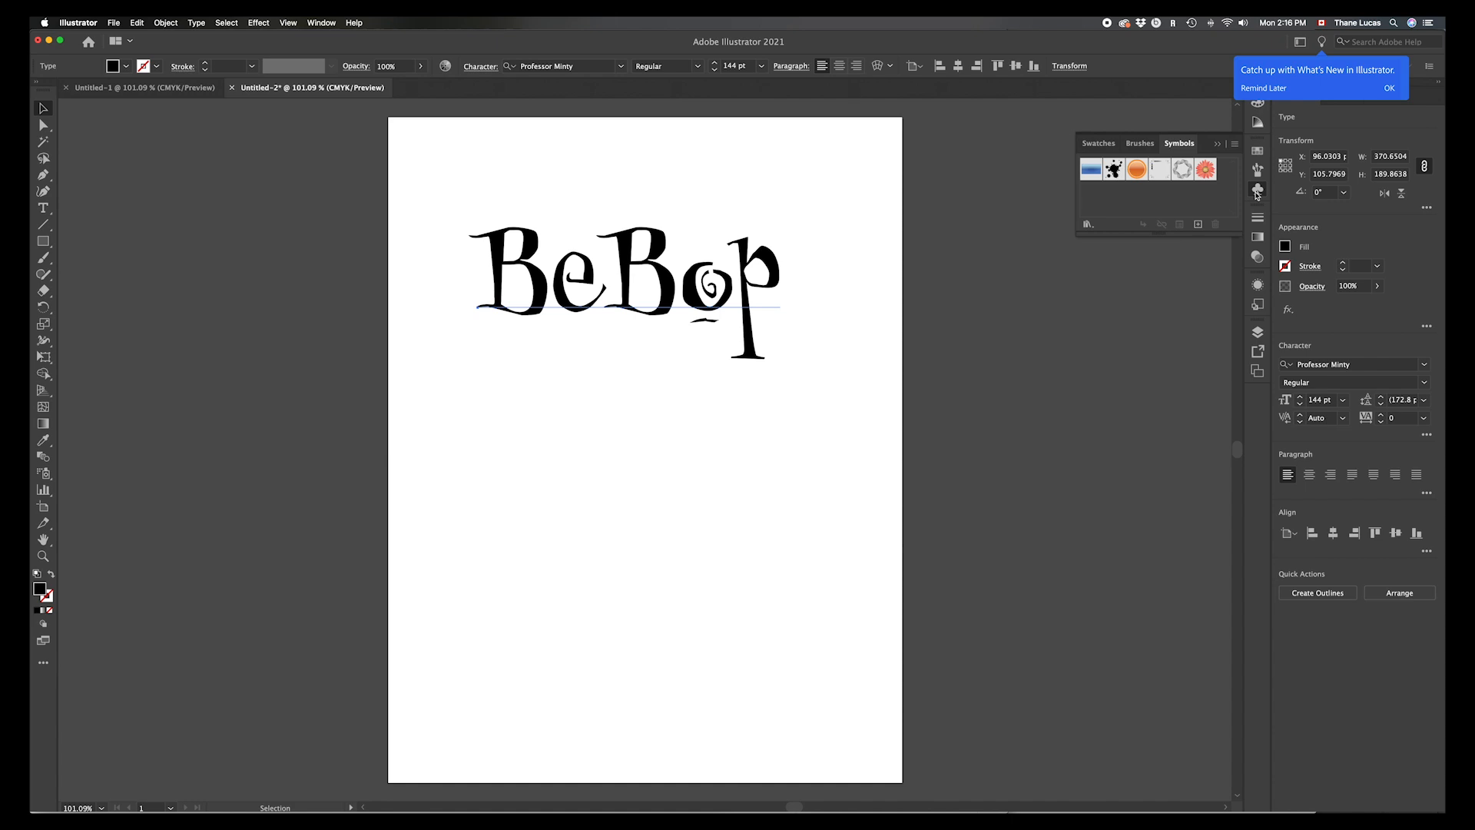
{"action": "left_click", "coordinate": [1085, 226]}
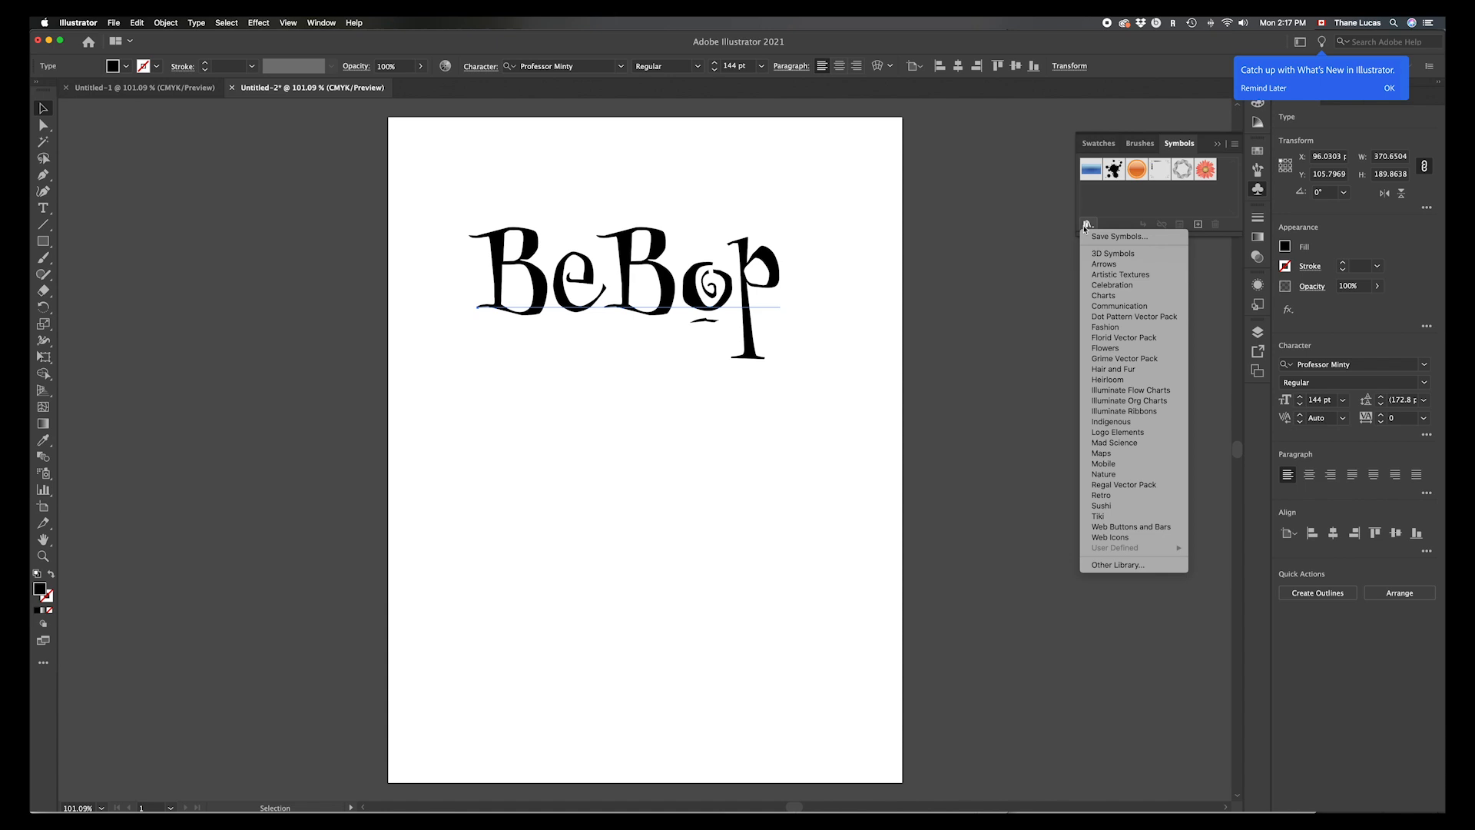
{"action": "left_click", "coordinate": [1114, 285]}
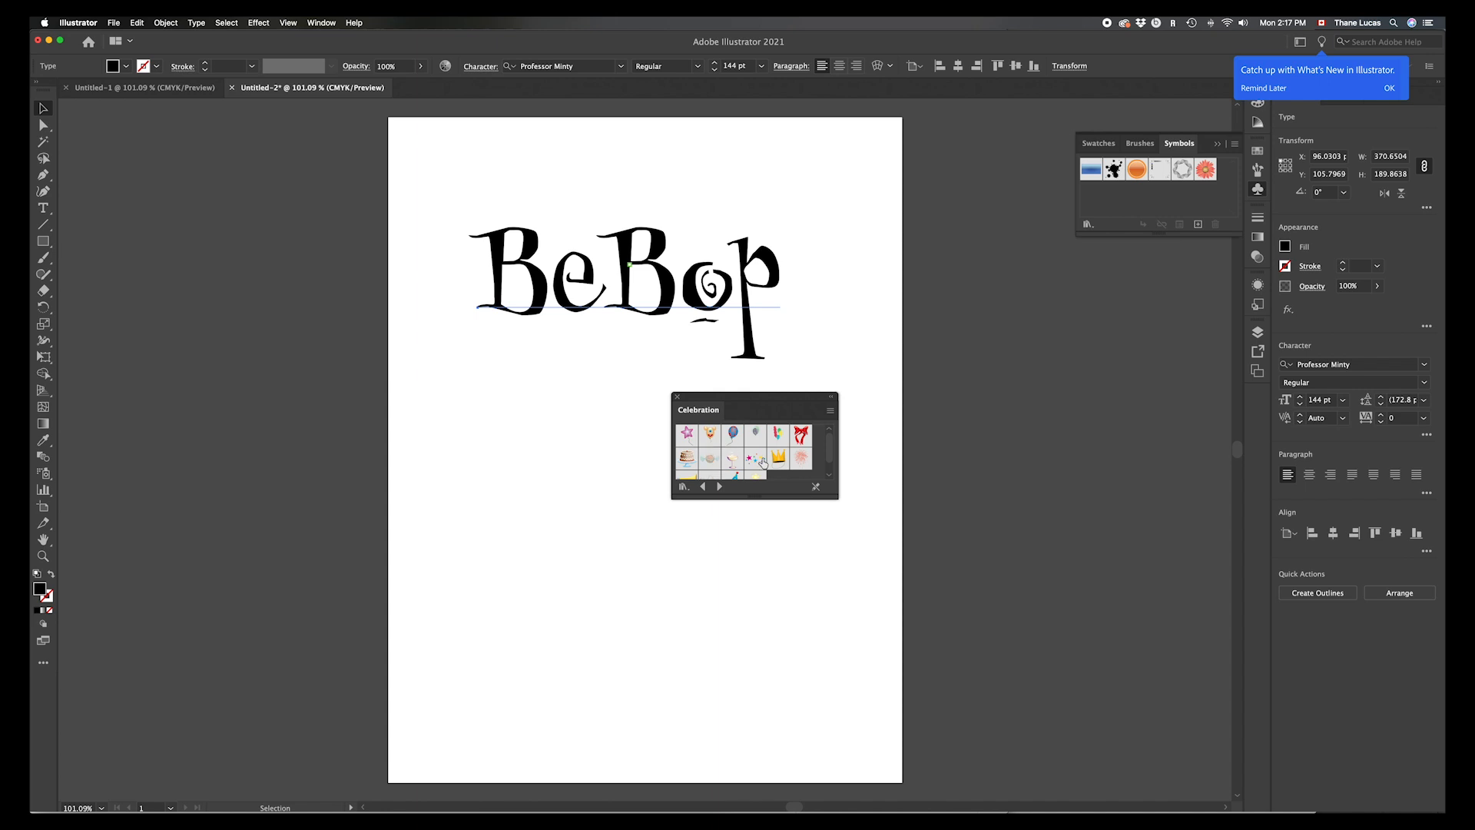
{"action": "scroll", "coordinate": [763, 440], "scroll_direction": "down", "scroll_amount": 1}
{"action": "left_click_drag", "start_coordinate": [686, 465], "coordinate": [521, 442]}
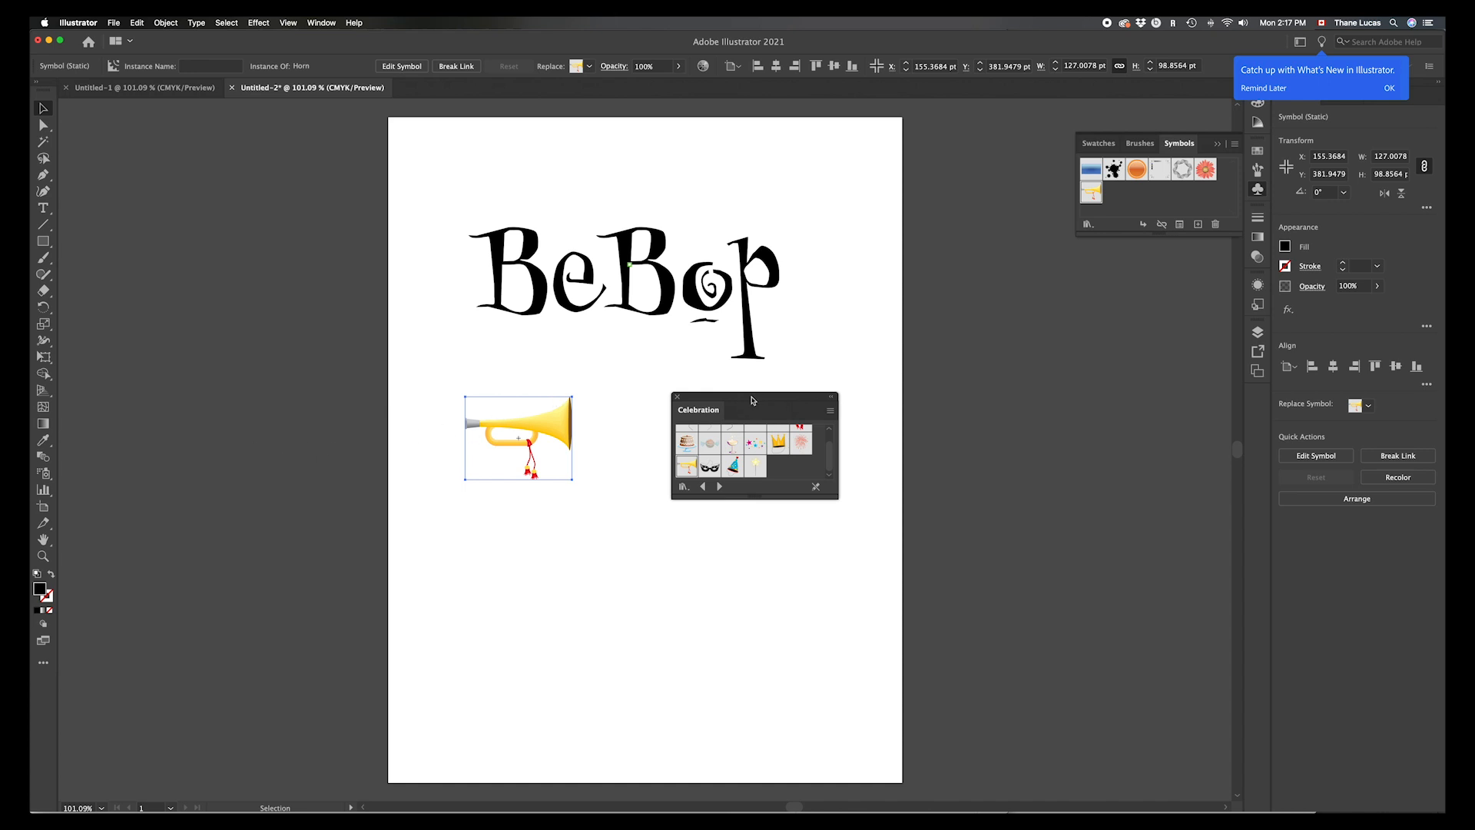
{"action": "left_click_drag", "start_coordinate": [753, 400], "coordinate": [1097, 327]}
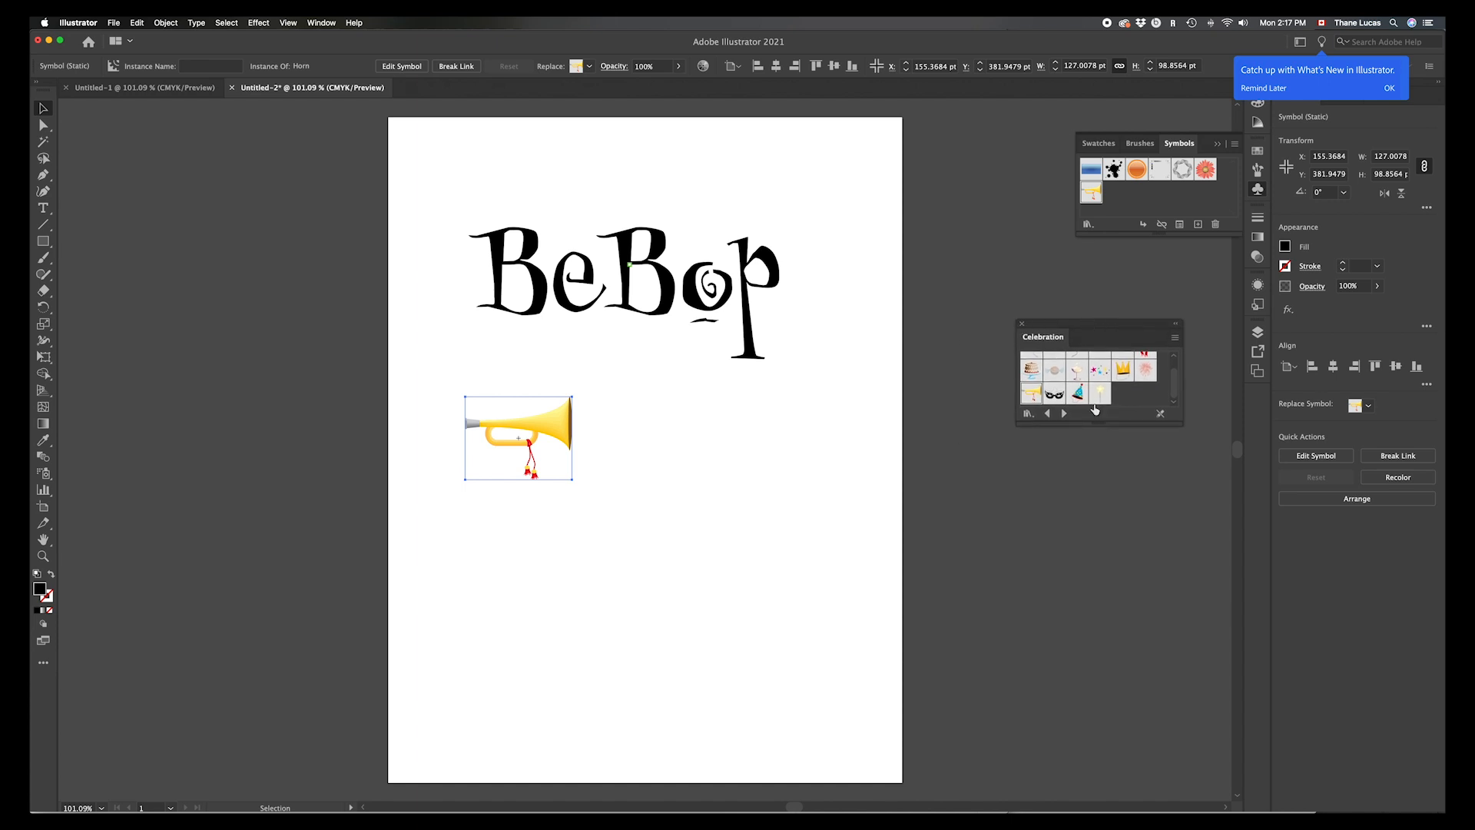
{"action": "left_click", "coordinate": [1028, 413]}
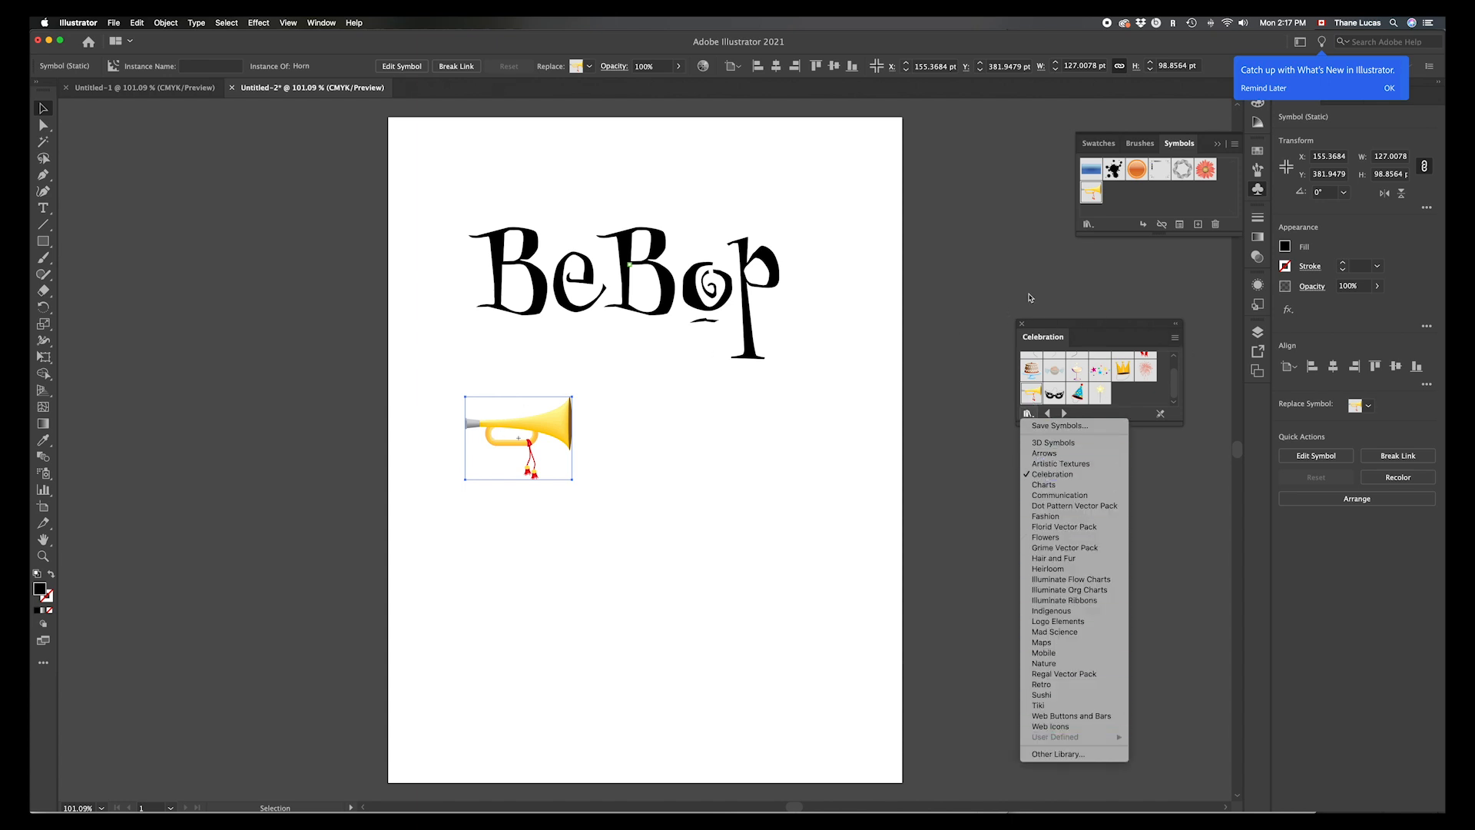
{"action": "left_click", "coordinate": [1022, 327]}
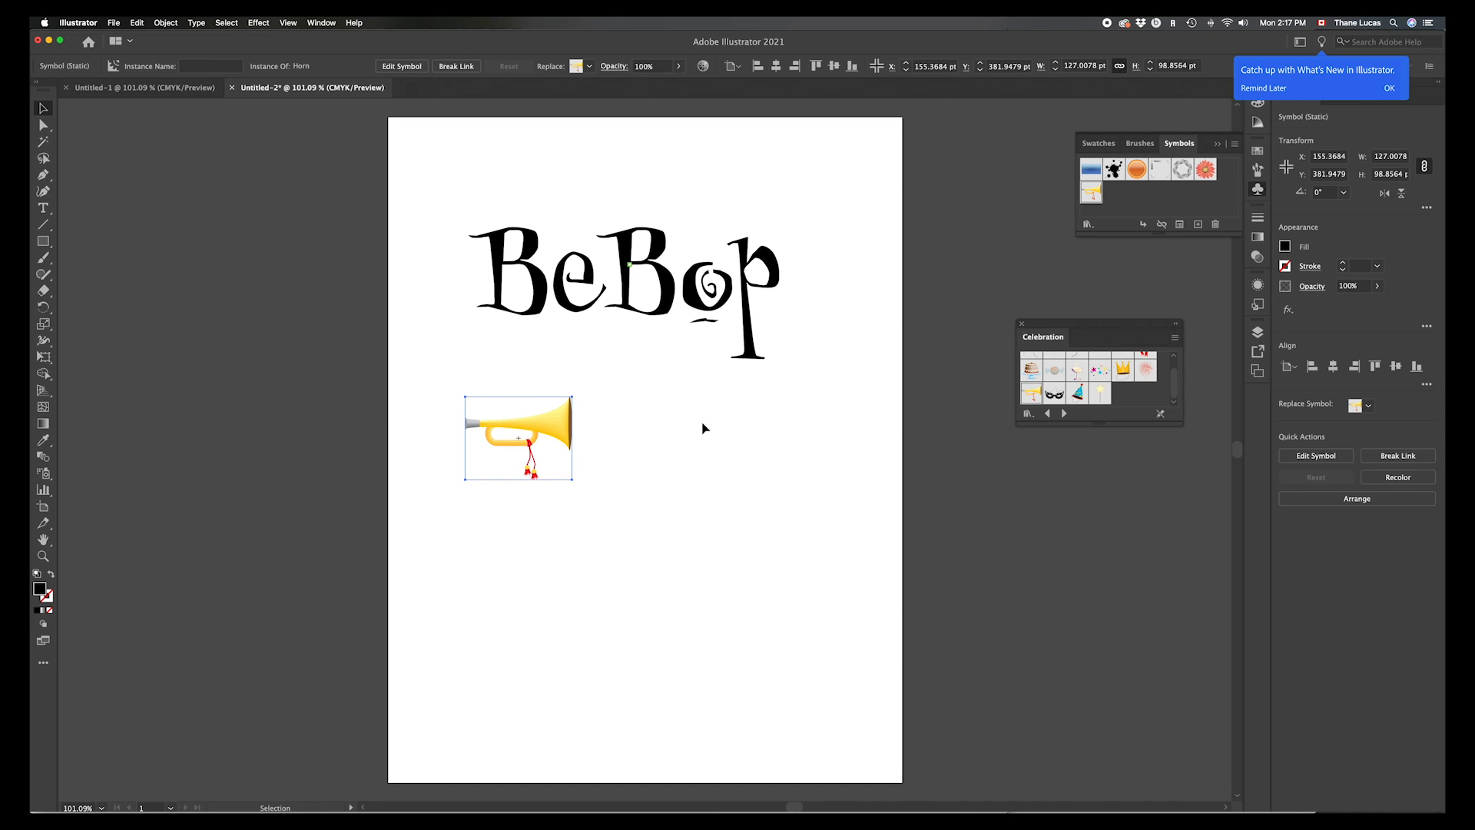
Step: Shift the horn to about X 194 pt, Y 368 pt and expand it with Object and Fill enabled
{"action": "left_click", "coordinate": [565, 418]}
{"action": "left_click_drag", "start_coordinate": [565, 421], "coordinate": [597, 412]}
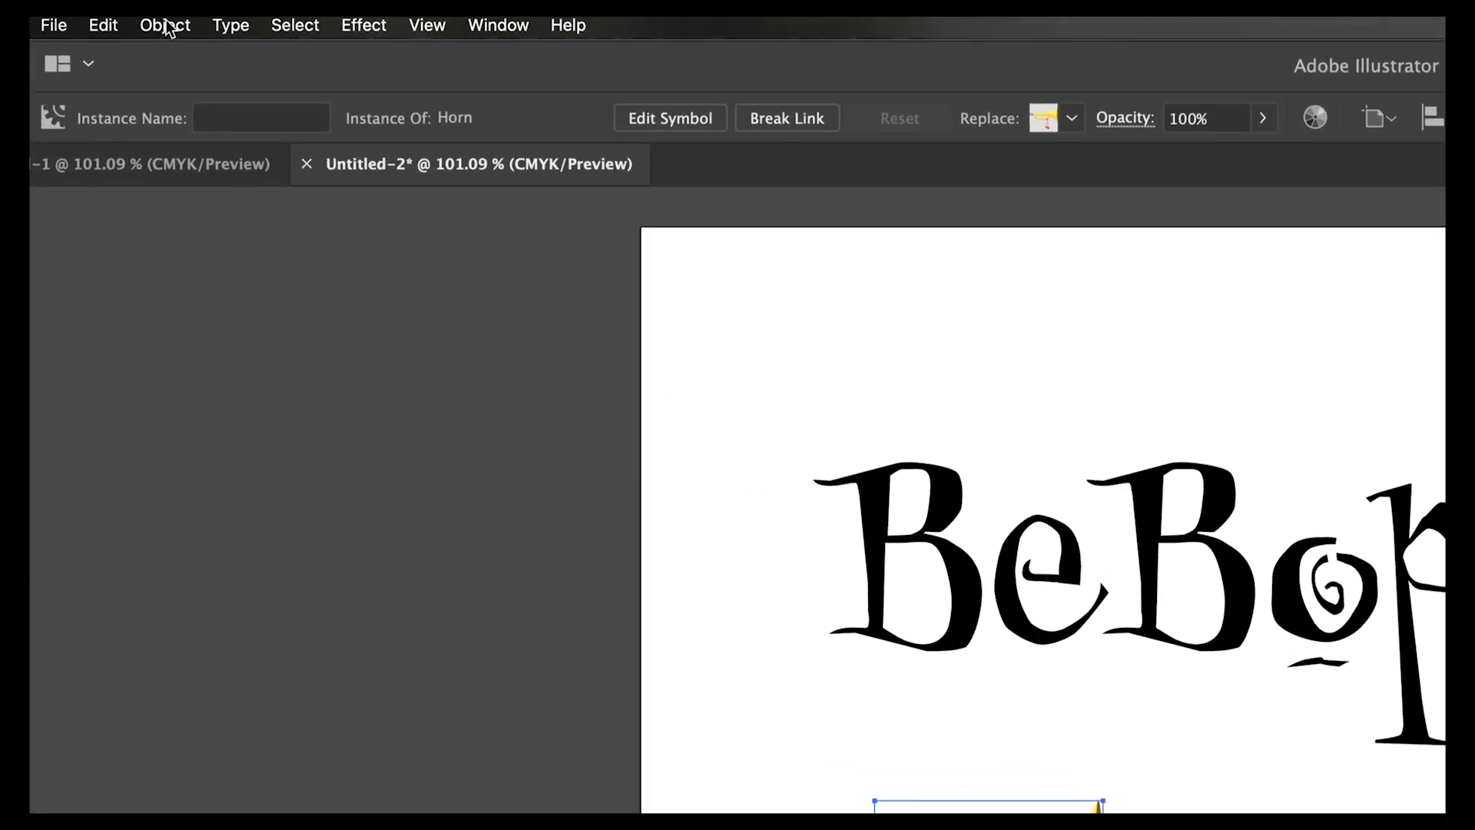
{"action": "left_click", "coordinate": [167, 29]}
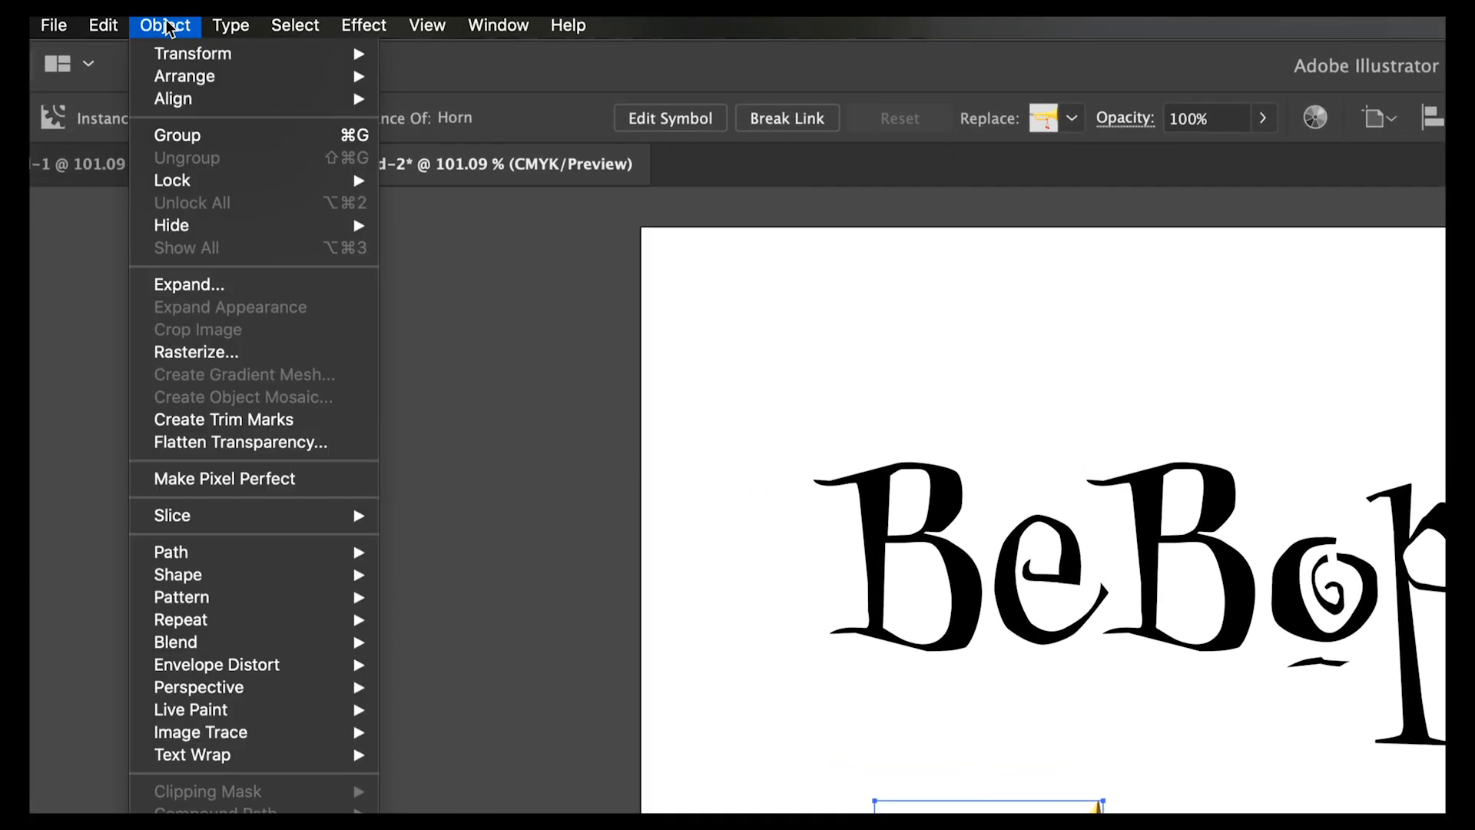
{"action": "left_click", "coordinate": [198, 284]}
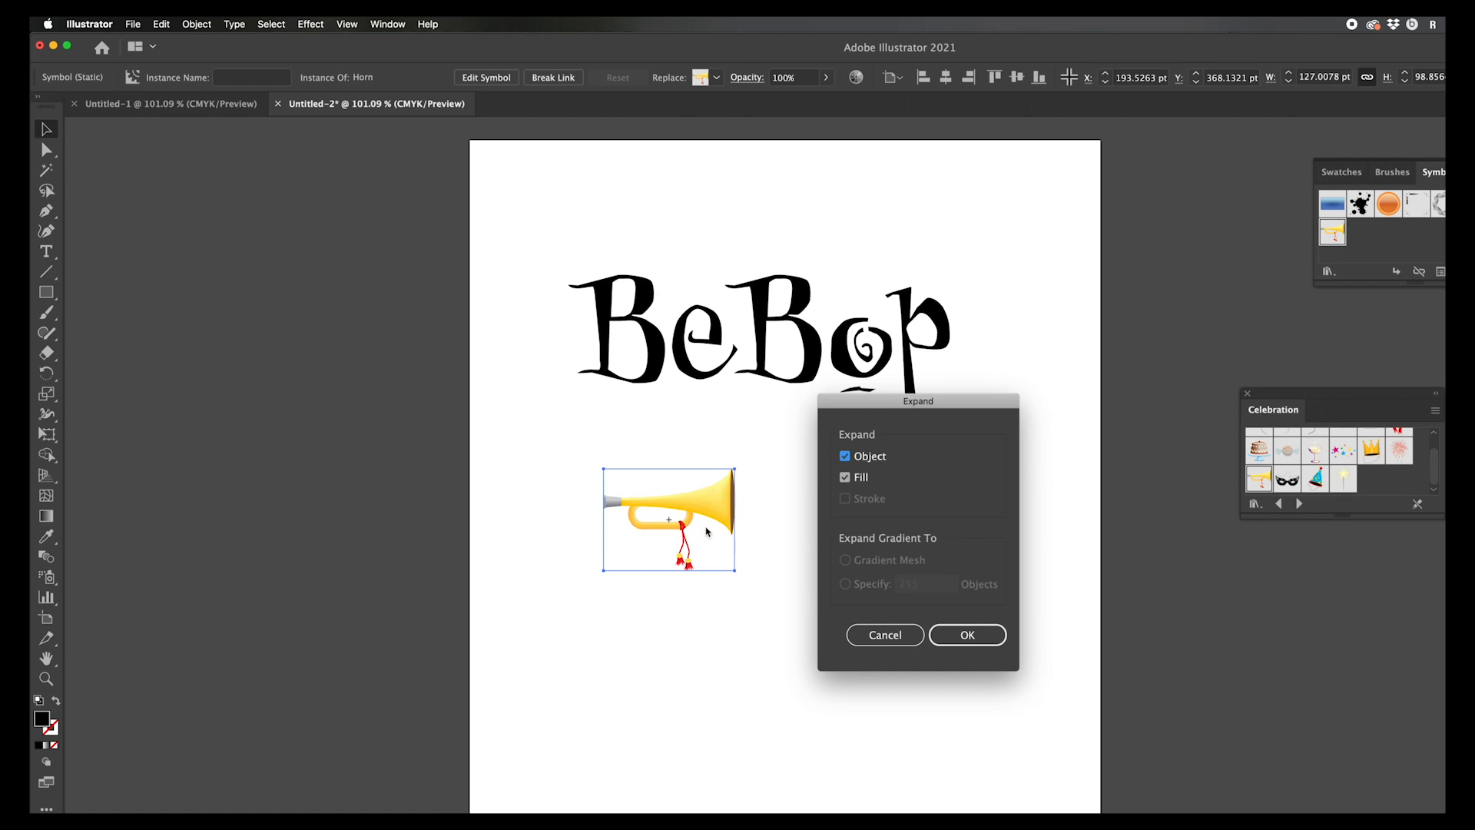
{"action": "left_click", "coordinate": [965, 636]}
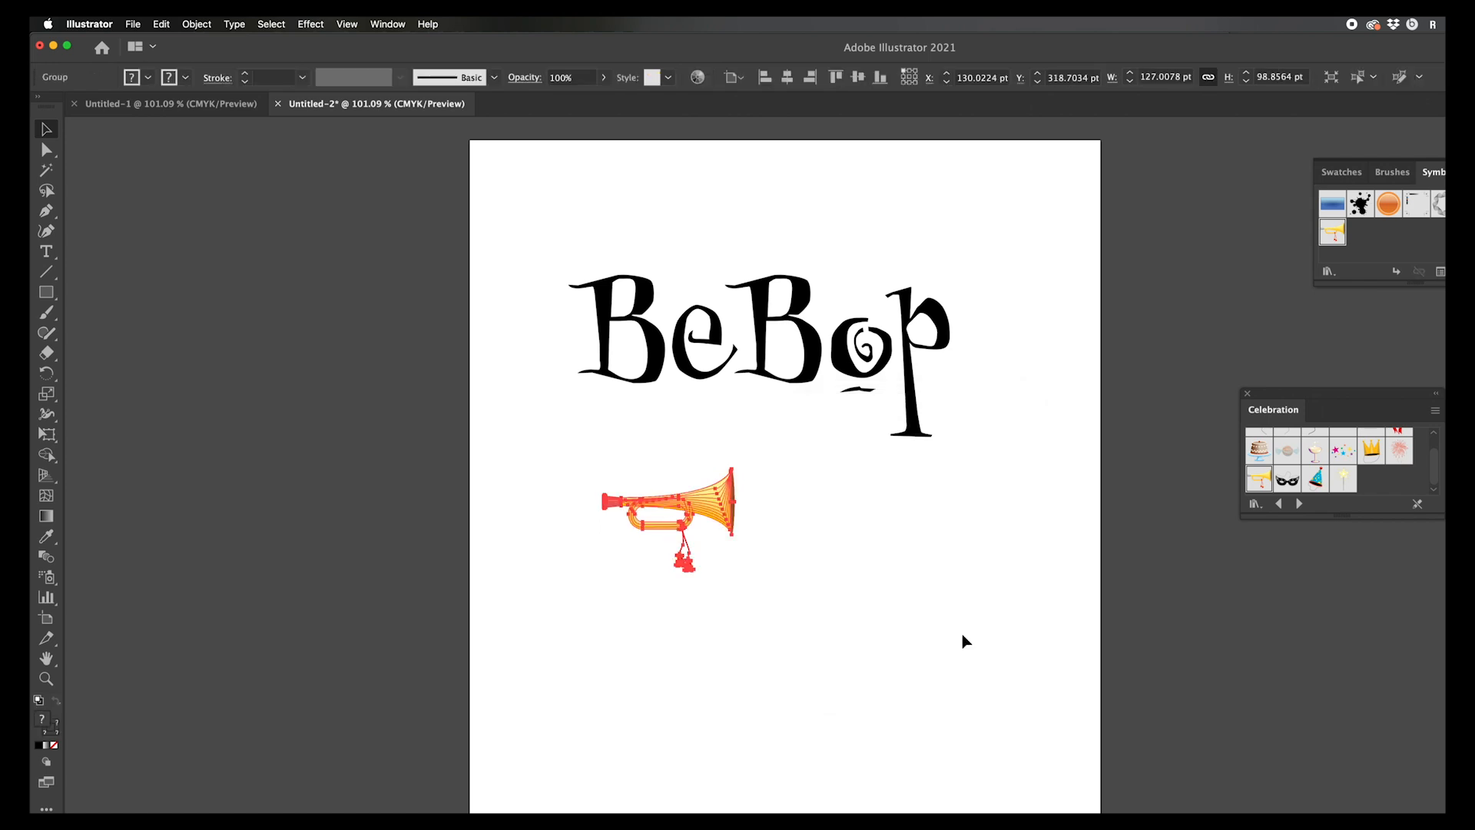
Step: Move the expanded horn artwork to the right so it sits beneath the letter p of BeBop
{"action": "key", "text": "super+equal"}
{"action": "key", "text": "super+equal"}
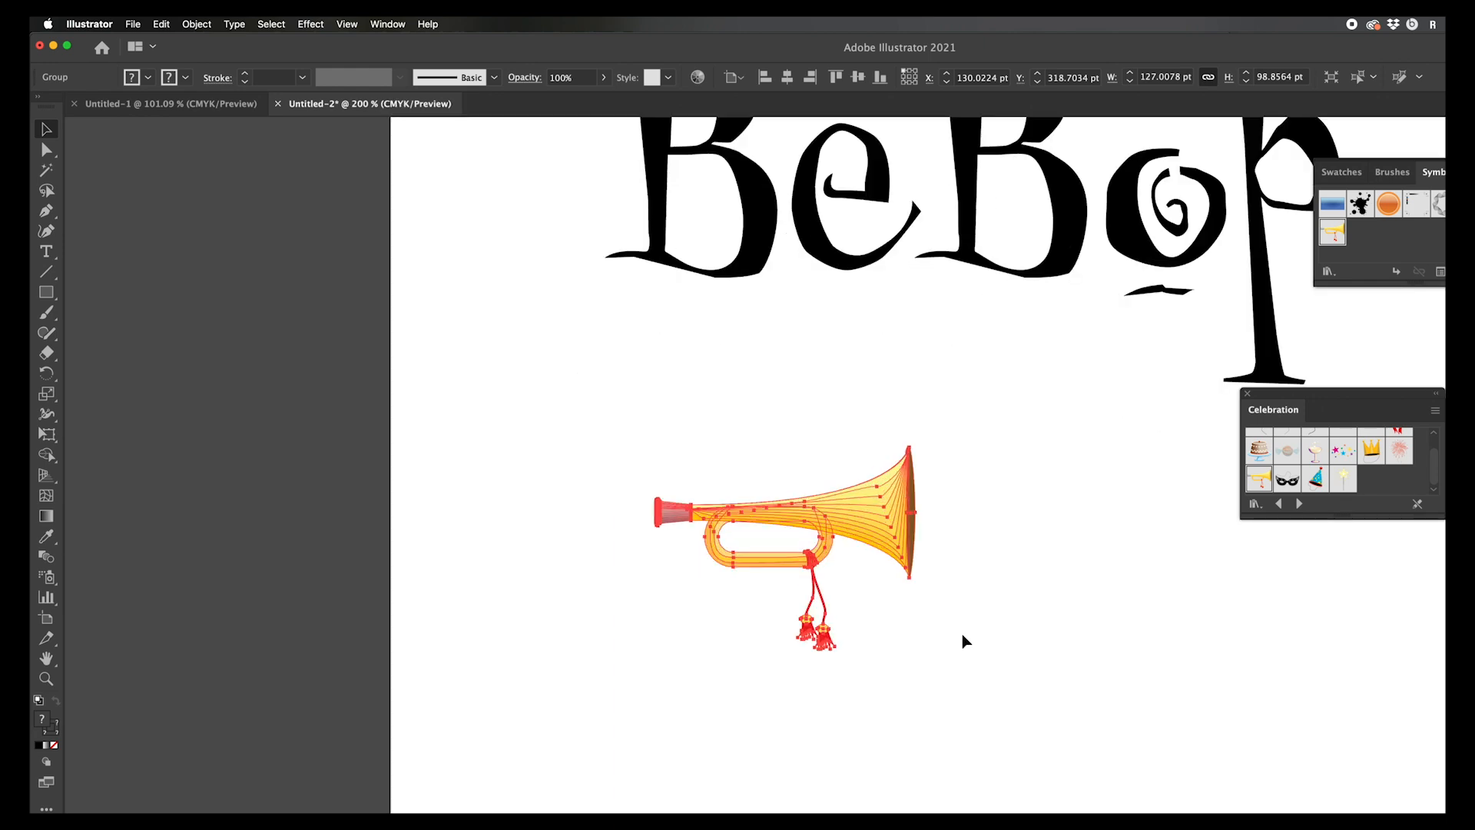
{"action": "scroll", "coordinate": [965, 640], "scroll_direction": "left", "scroll_amount": 5}
{"action": "scroll", "coordinate": [965, 640], "scroll_direction": "up", "scroll_amount": 2}
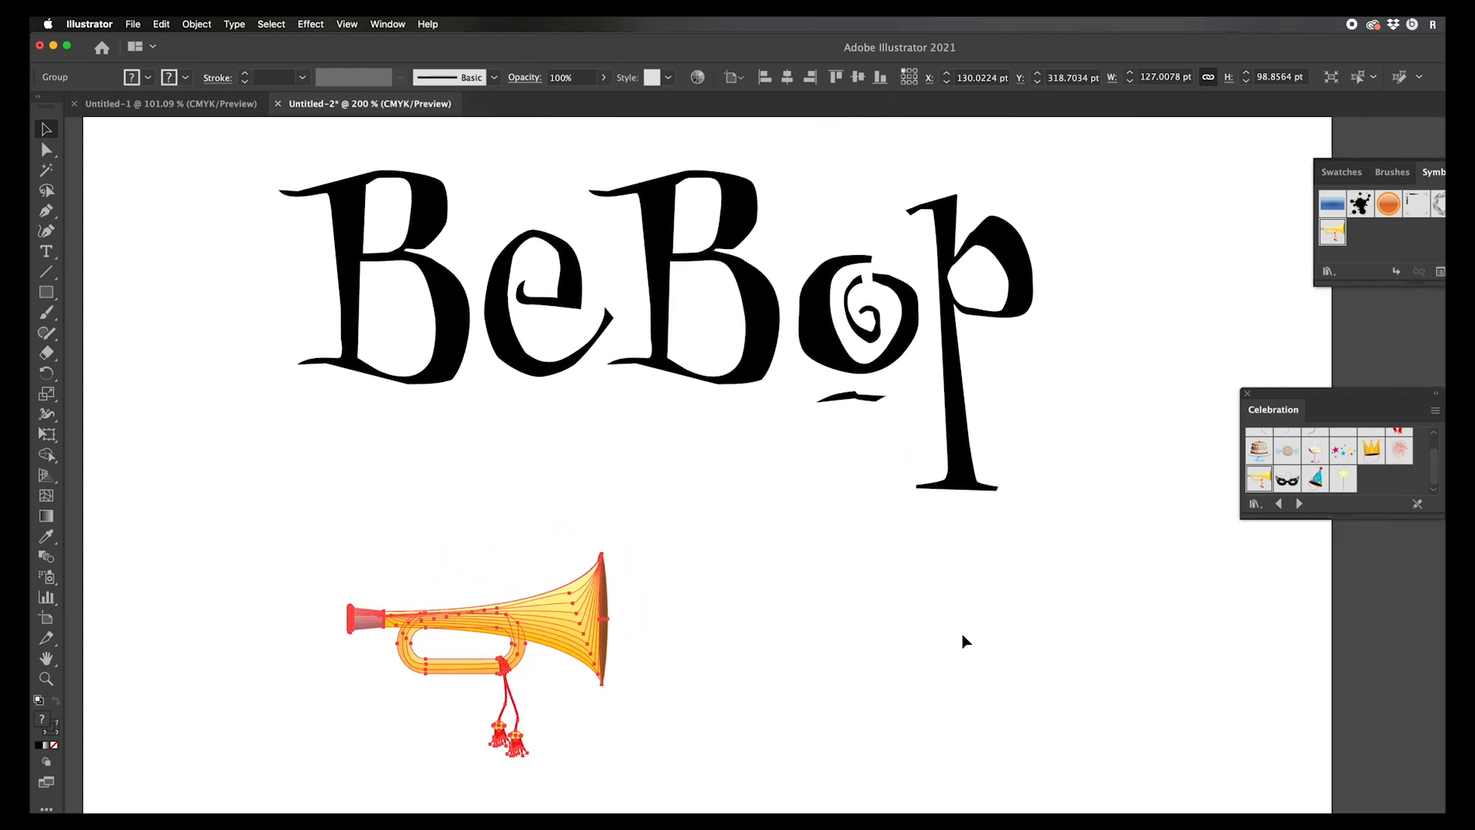
{"action": "scroll", "coordinate": [965, 640], "scroll_direction": "right", "scroll_amount": 1}
{"action": "scroll", "coordinate": [965, 642], "scroll_direction": "right", "scroll_amount": 2}
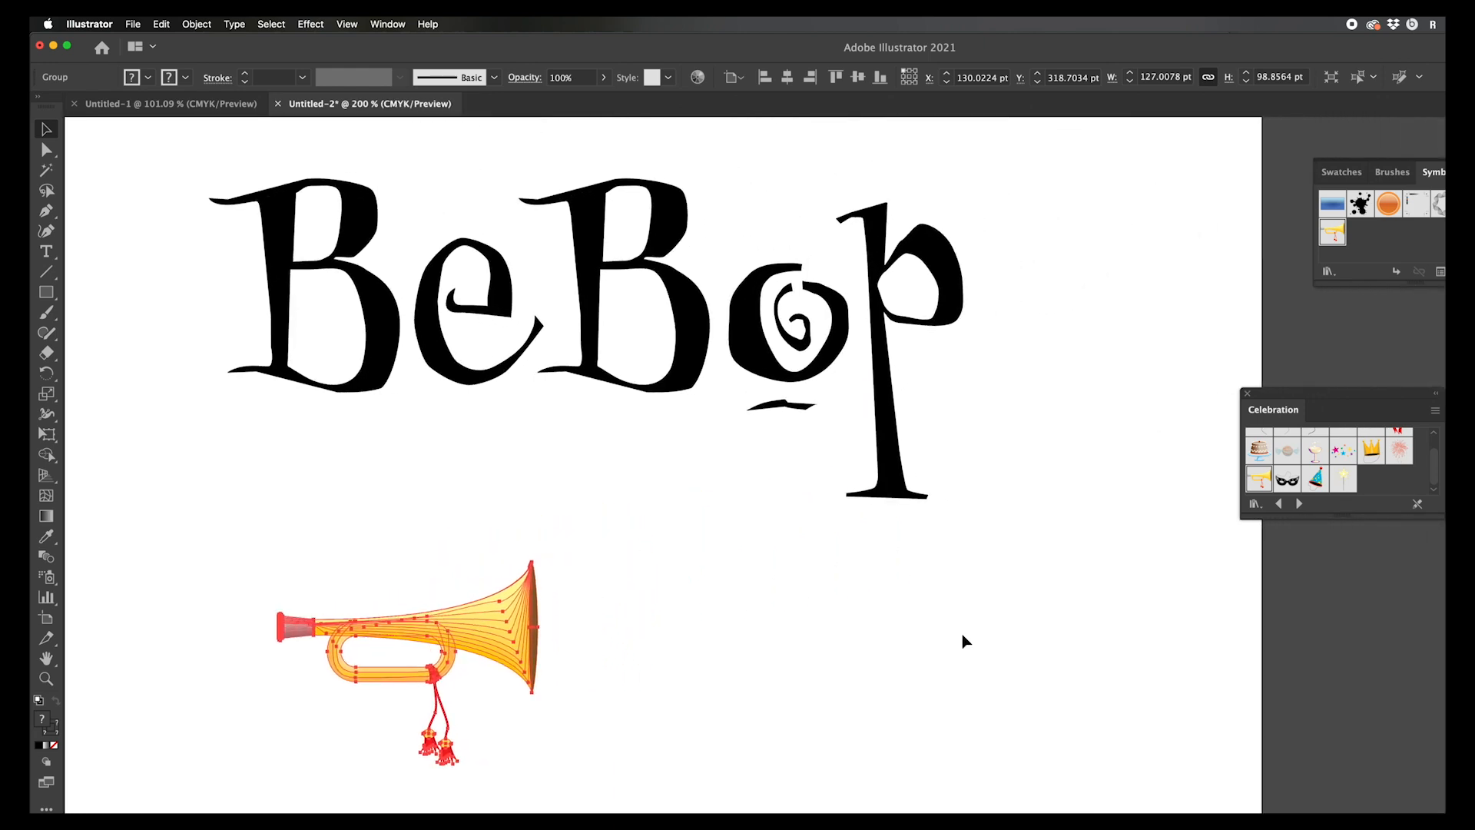
{"action": "left_click_drag", "start_coordinate": [431, 636], "coordinate": [959, 610]}
Step: Convert the BeBop text to outlines
{"action": "left_click", "coordinate": [883, 438]}
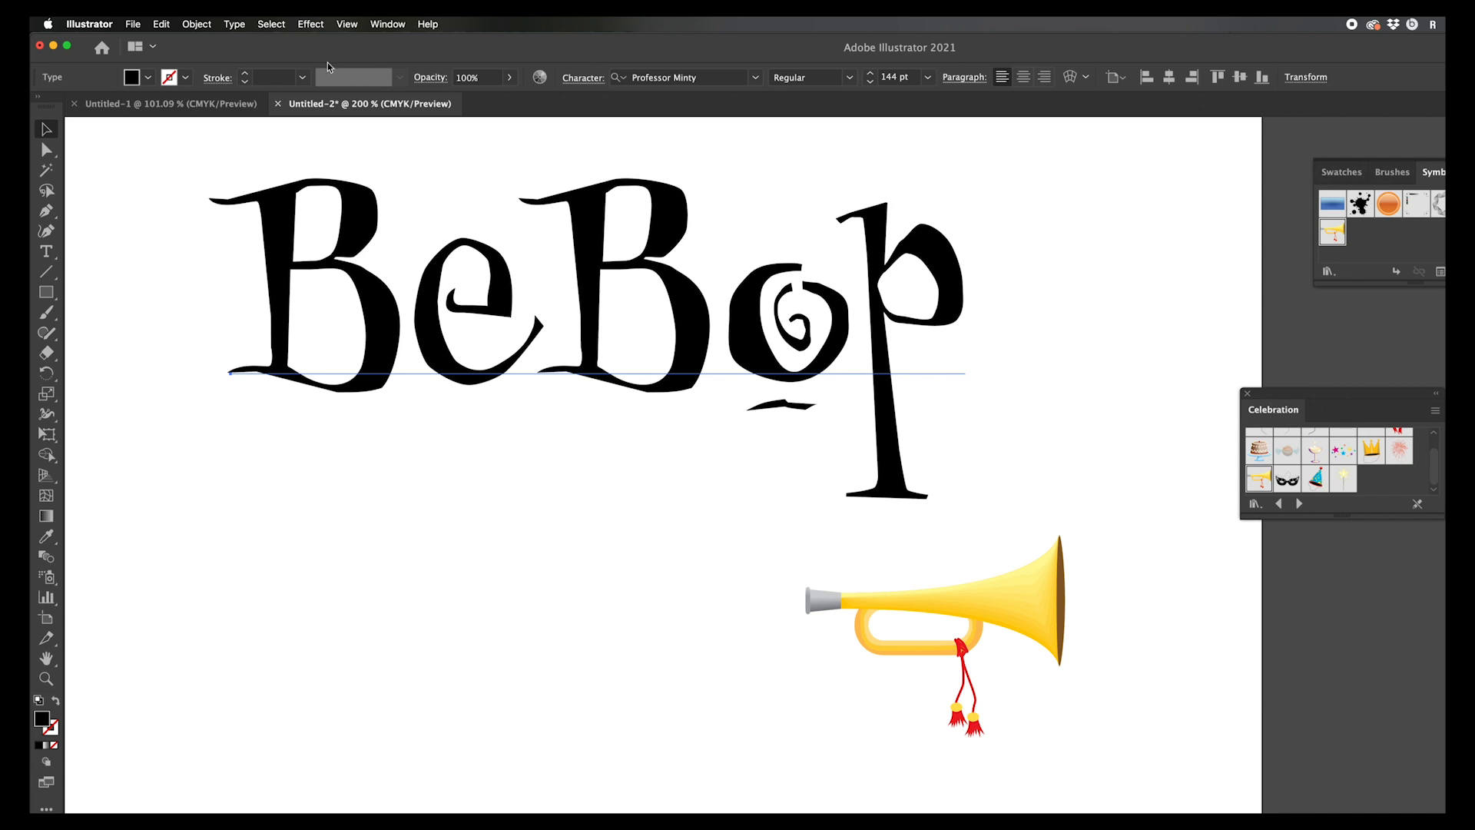
{"action": "left_click", "coordinate": [235, 23]}
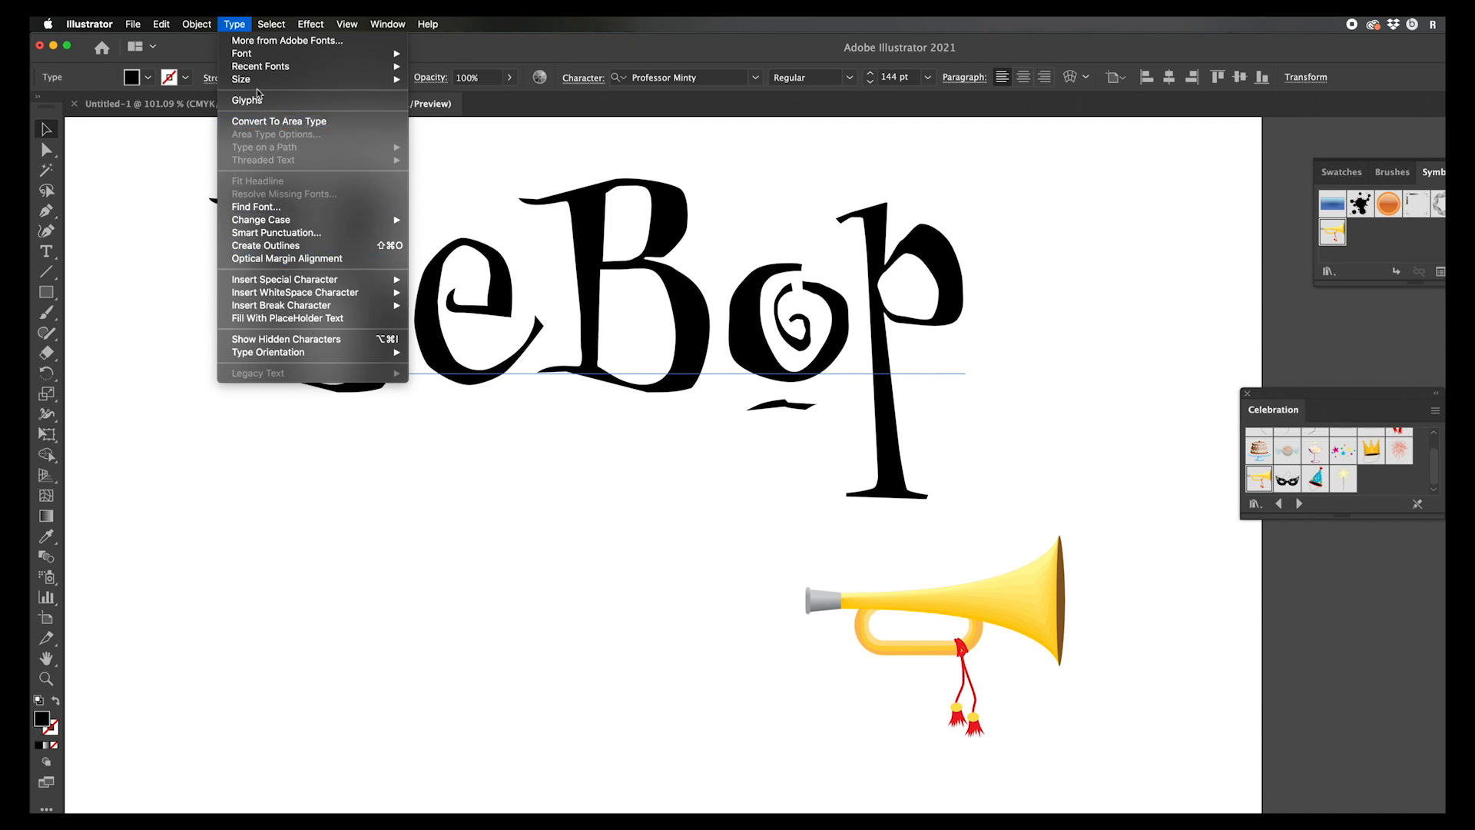
{"action": "mouse_move", "coordinate": [194, 25]}
{"action": "mouse_move", "coordinate": [244, 26]}
{"action": "left_click", "coordinate": [332, 255]}
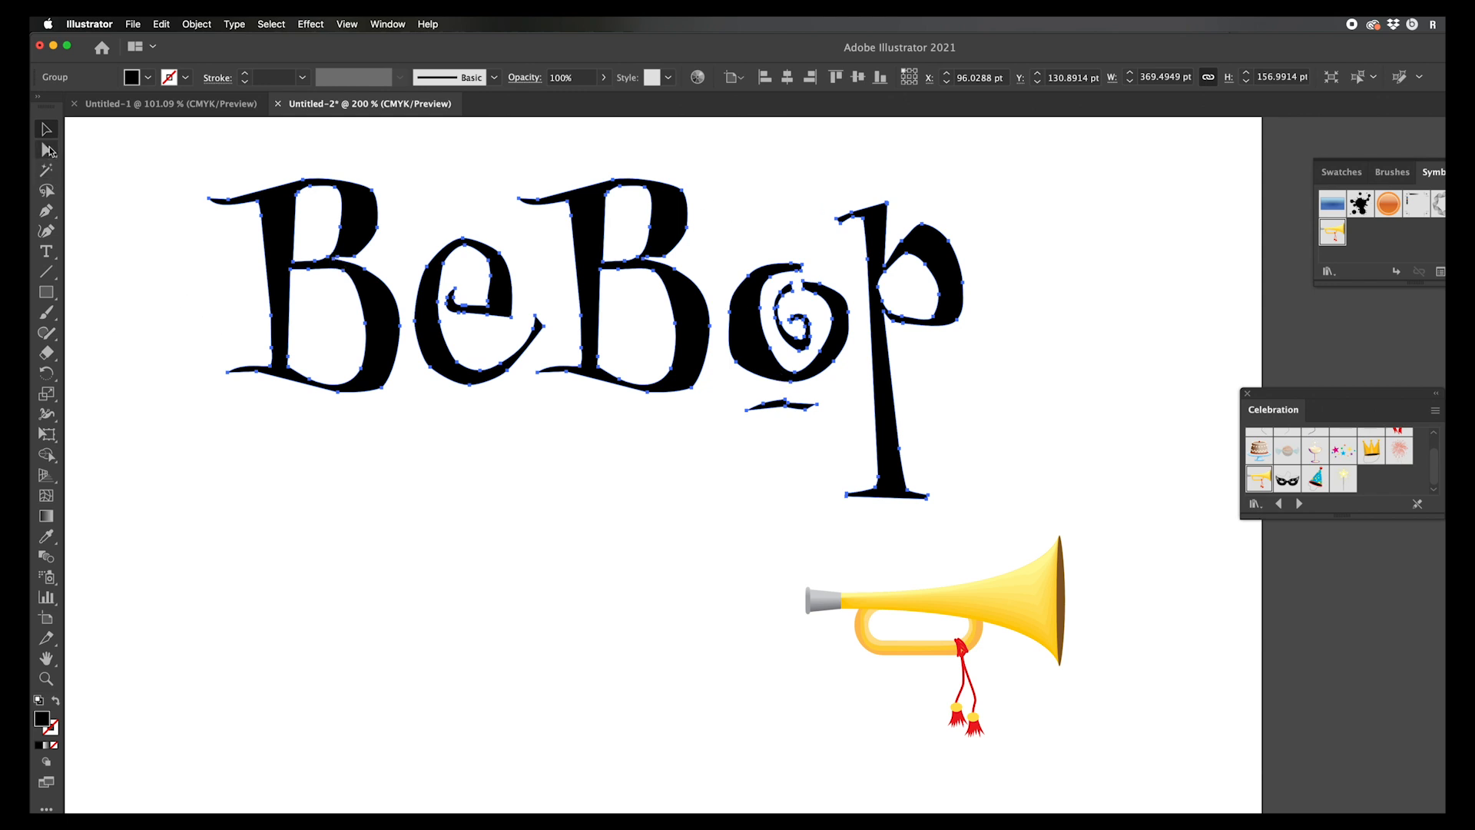
Step: Delete only the small dash beneath the outlined letter o, and undo the deletion
{"action": "left_click", "coordinate": [45, 151]}
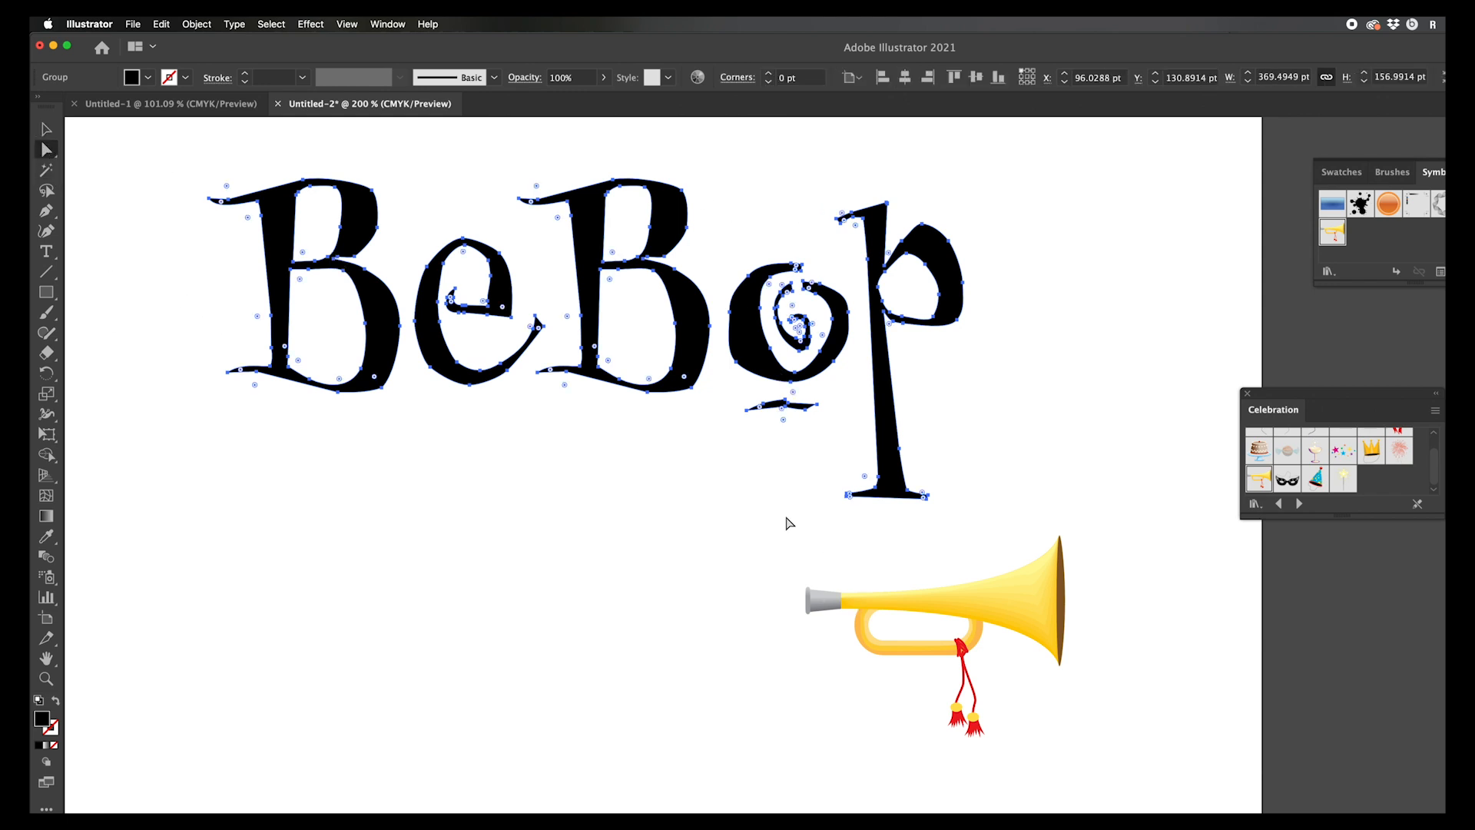
{"action": "left_click", "coordinate": [662, 451]}
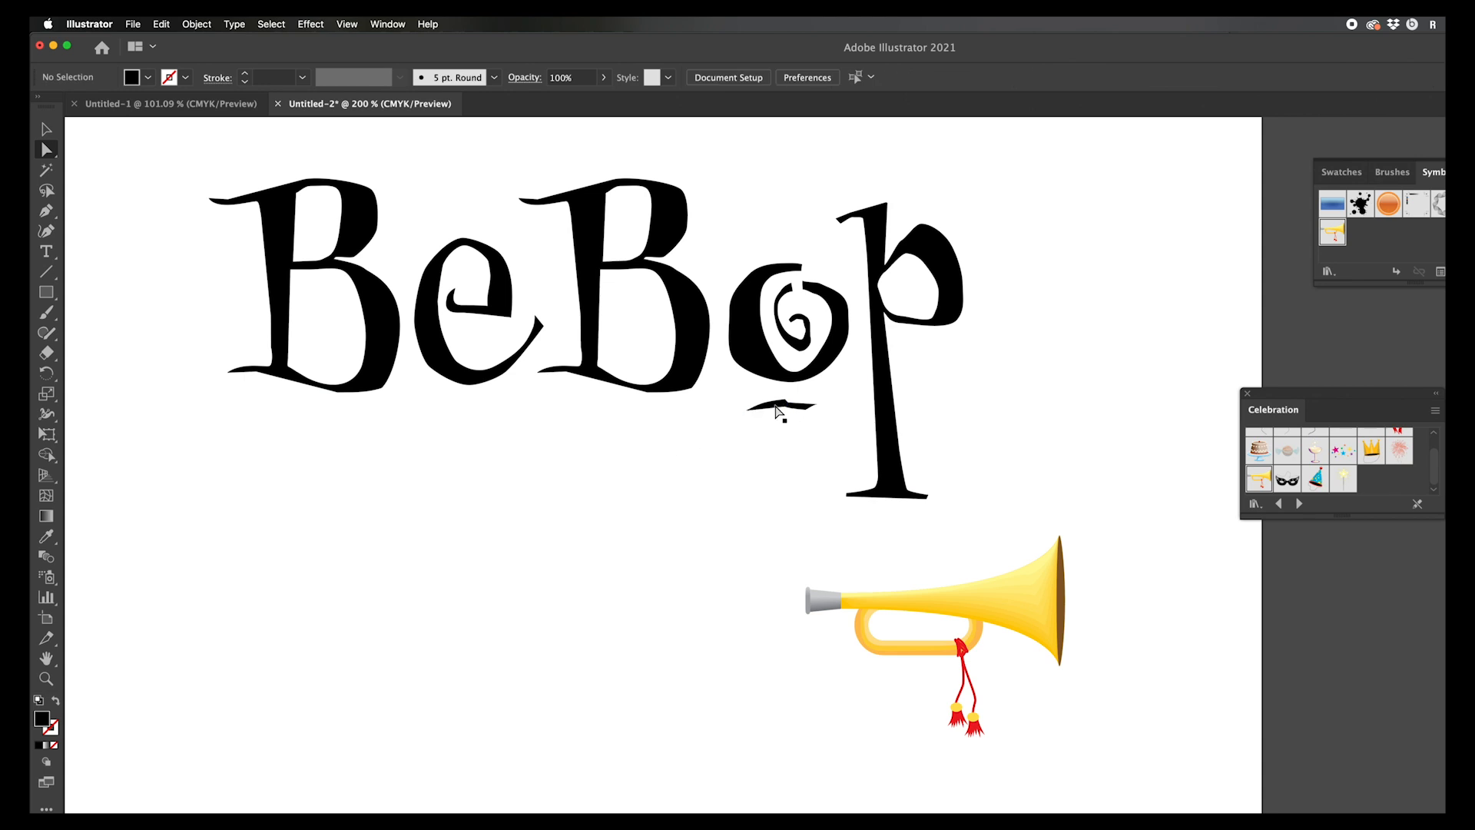
{"action": "left_click", "coordinate": [779, 408]}
{"action": "key", "text": "Delete"}
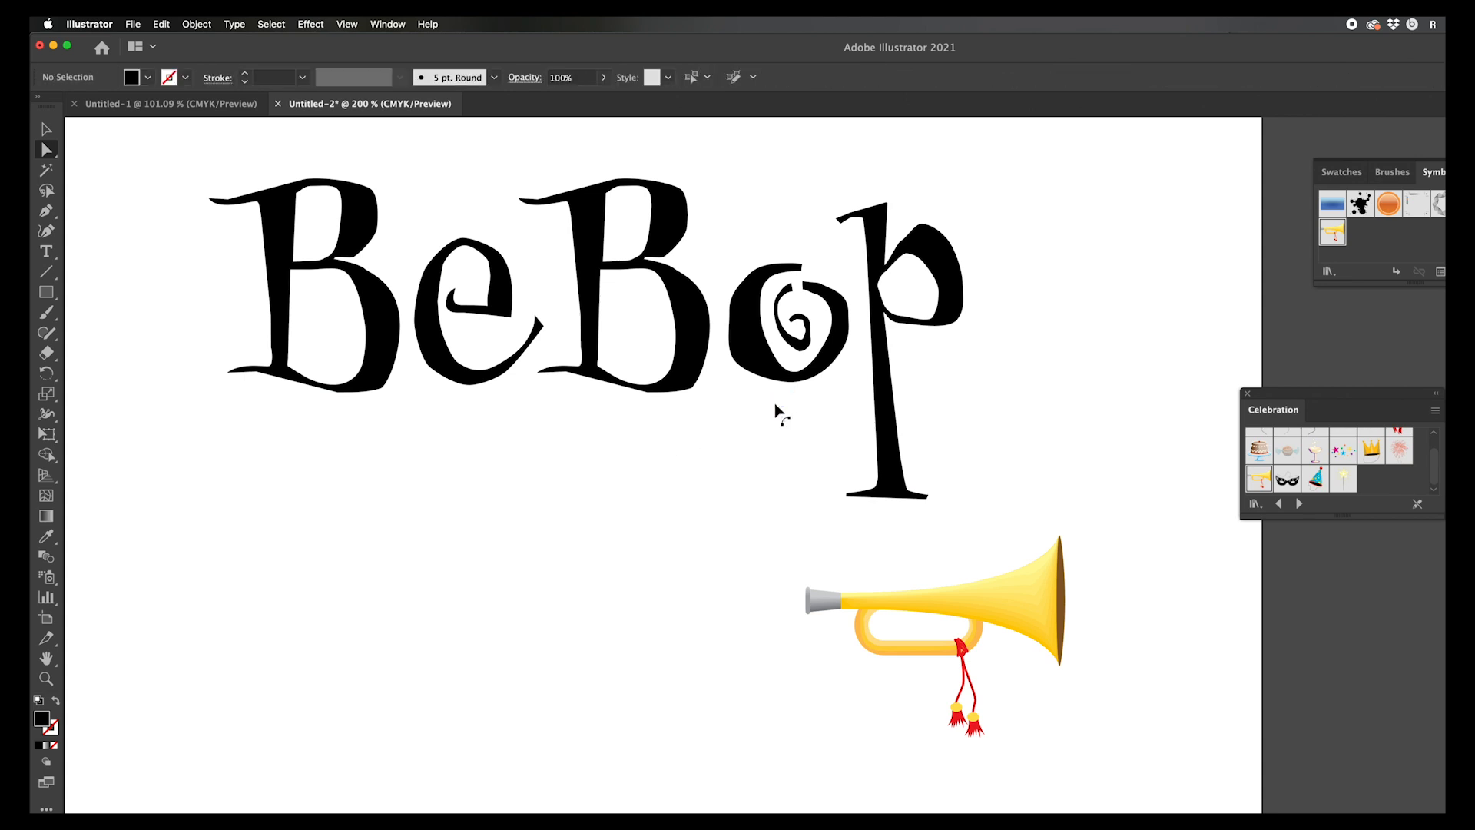
{"action": "key", "text": "super+z"}
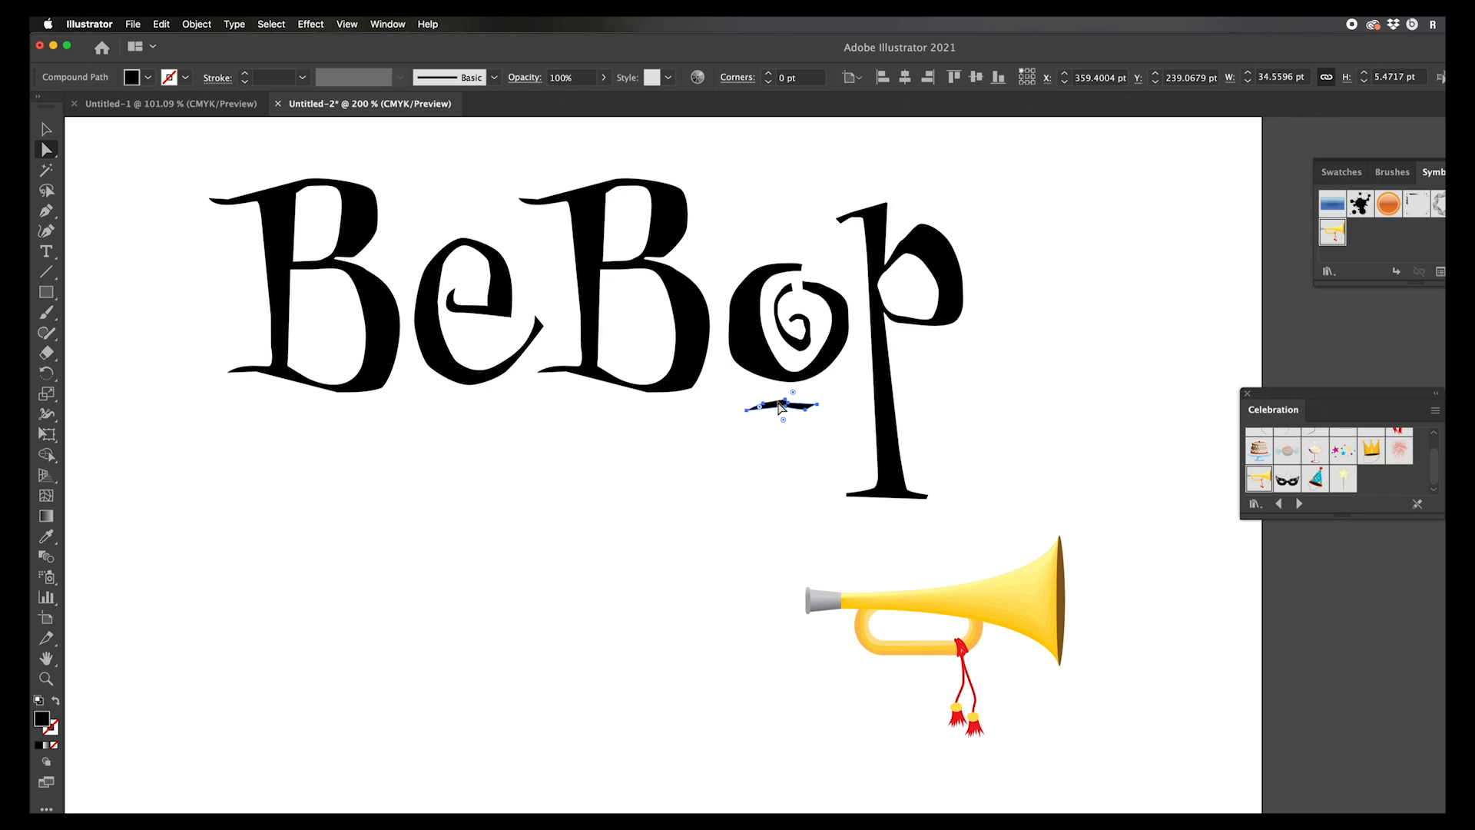
Step: Delete the small dash beneath the outlined letter o and the spiral inside it
{"action": "key", "text": "Delete"}
{"action": "key", "text": "super+z"}
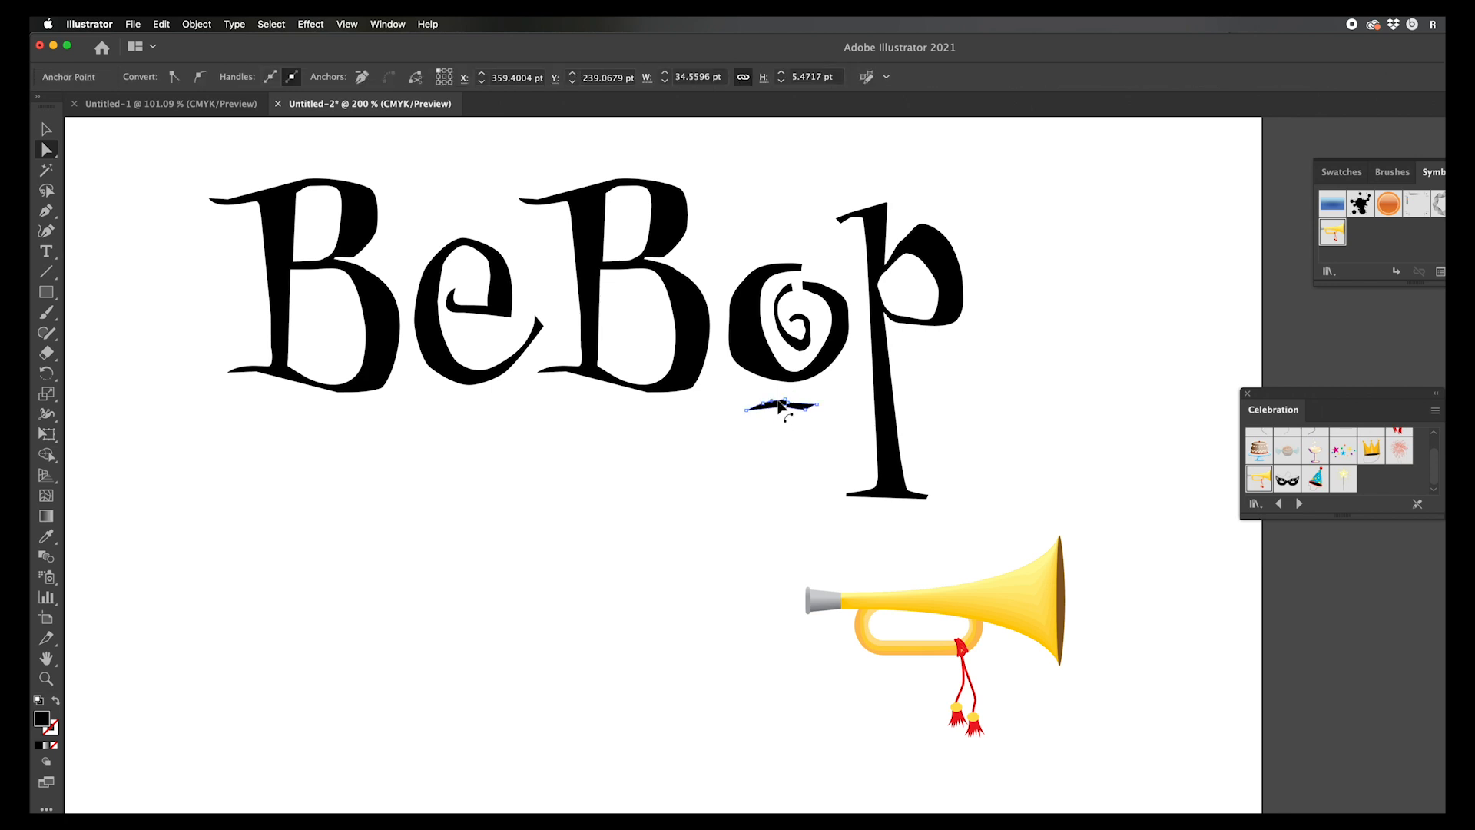
{"action": "left_click", "coordinate": [777, 401]}
{"action": "key", "text": "Delete"}
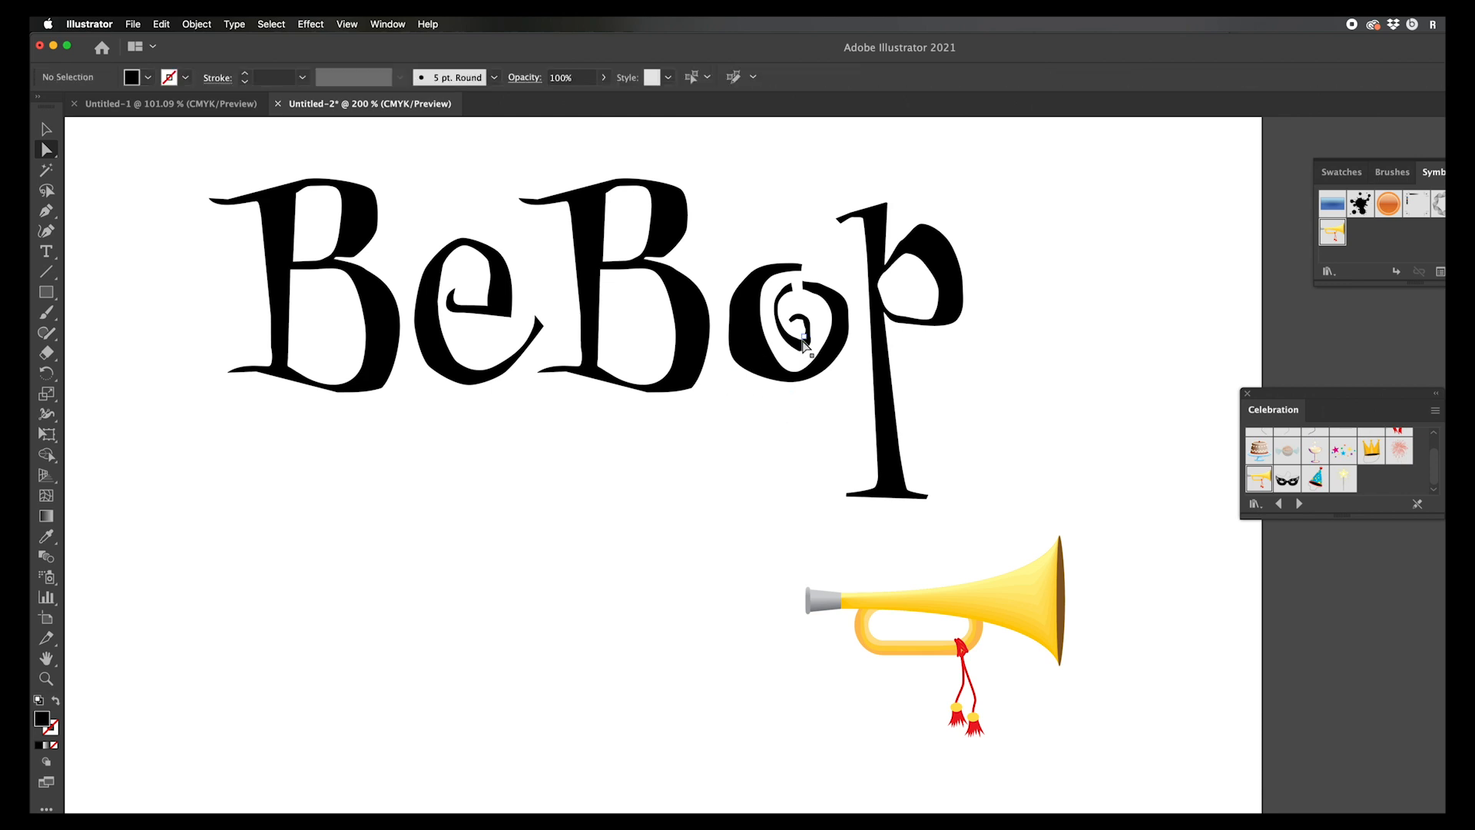
{"action": "left_click", "coordinate": [801, 347]}
{"action": "key", "text": "Delete"}
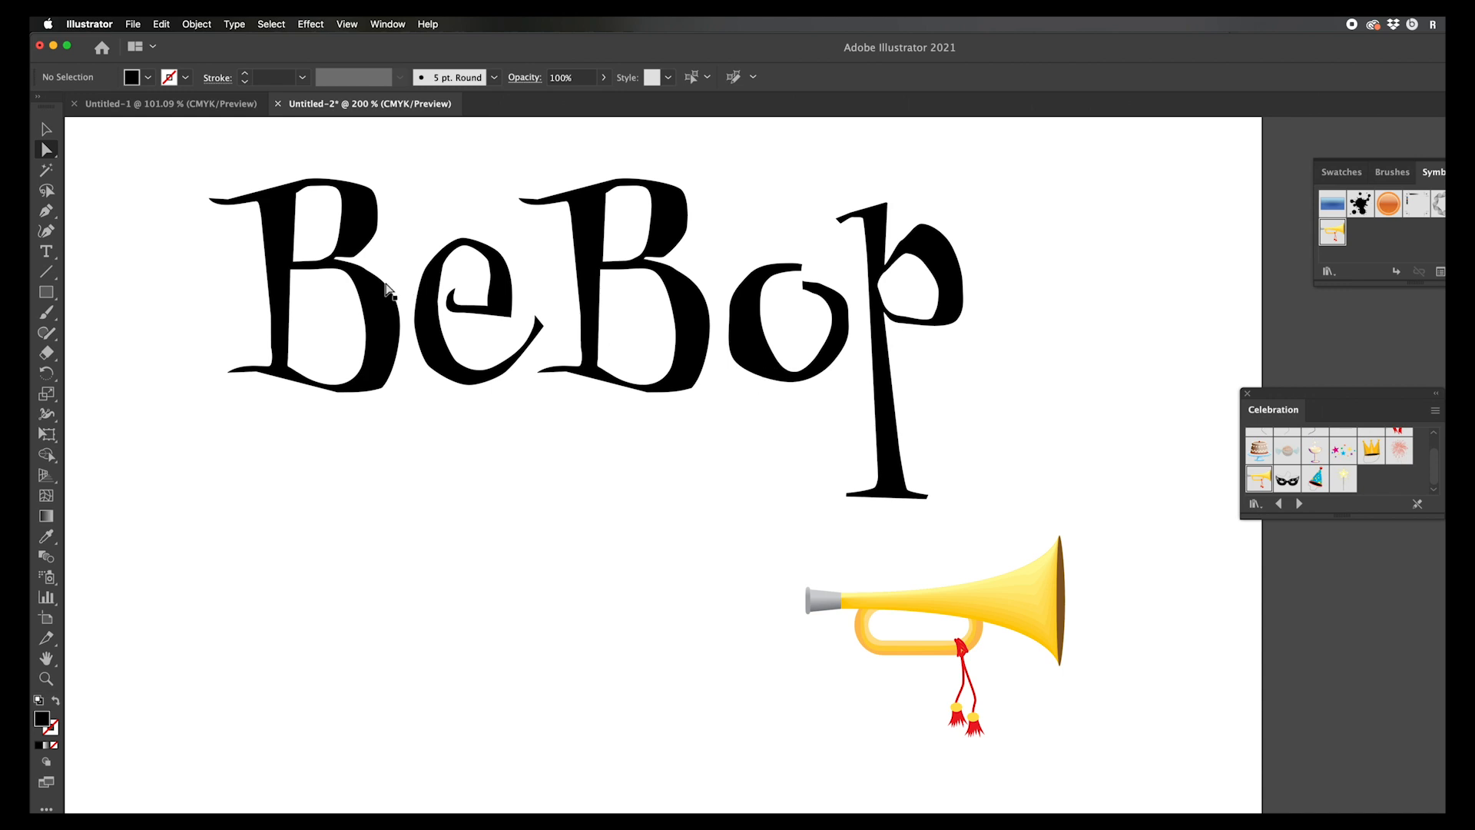
Step: Move the horn up over the stem of the letter p, to about X 406 pt, Y 215 pt
{"action": "key", "text": "space"}
{"action": "left_click_drag", "start_coordinate": [643, 497], "coordinate": [641, 496]}
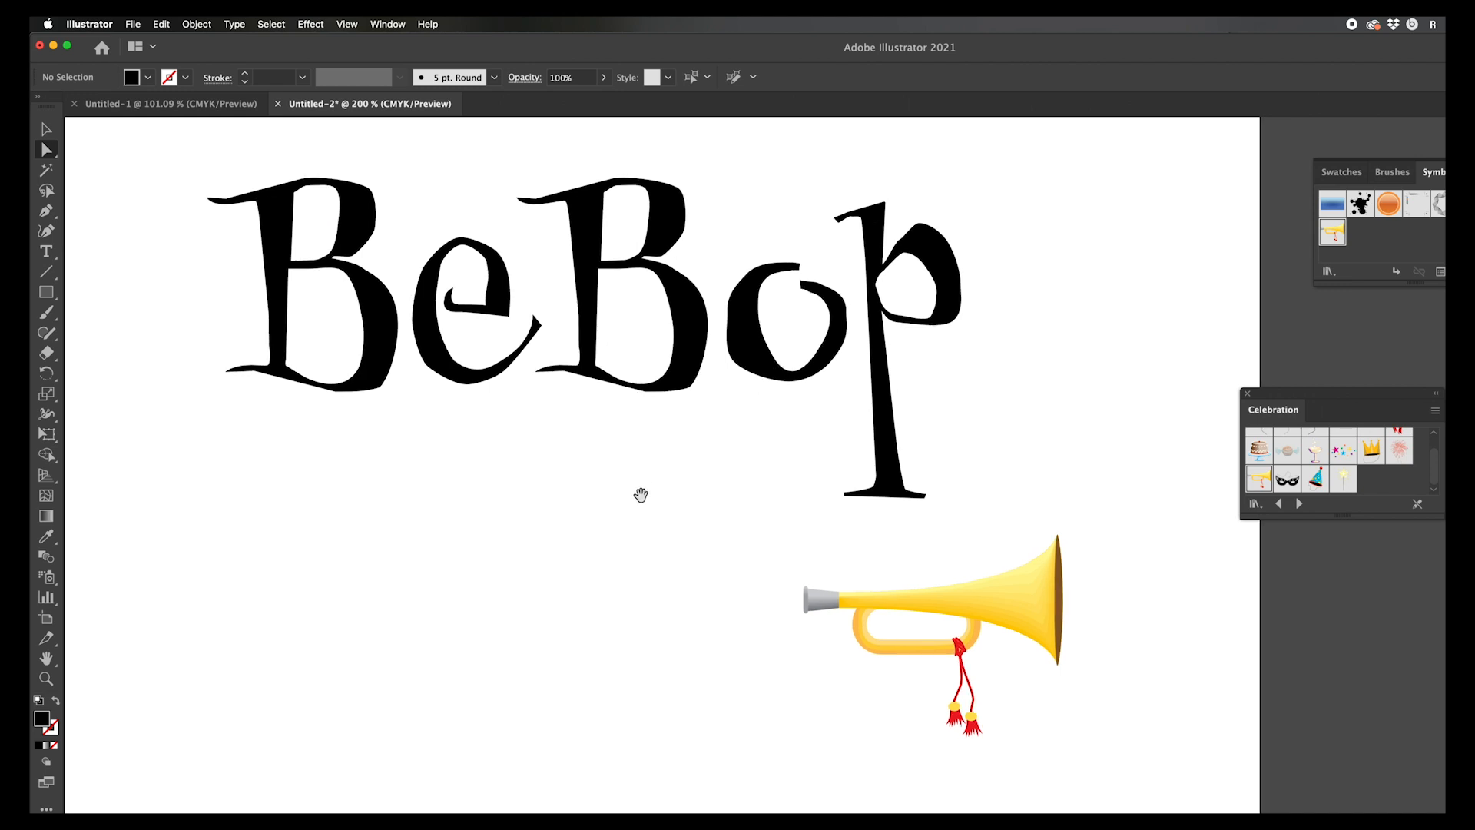
{"action": "scroll", "coordinate": [641, 495], "scroll_direction": "right", "scroll_amount": 5}
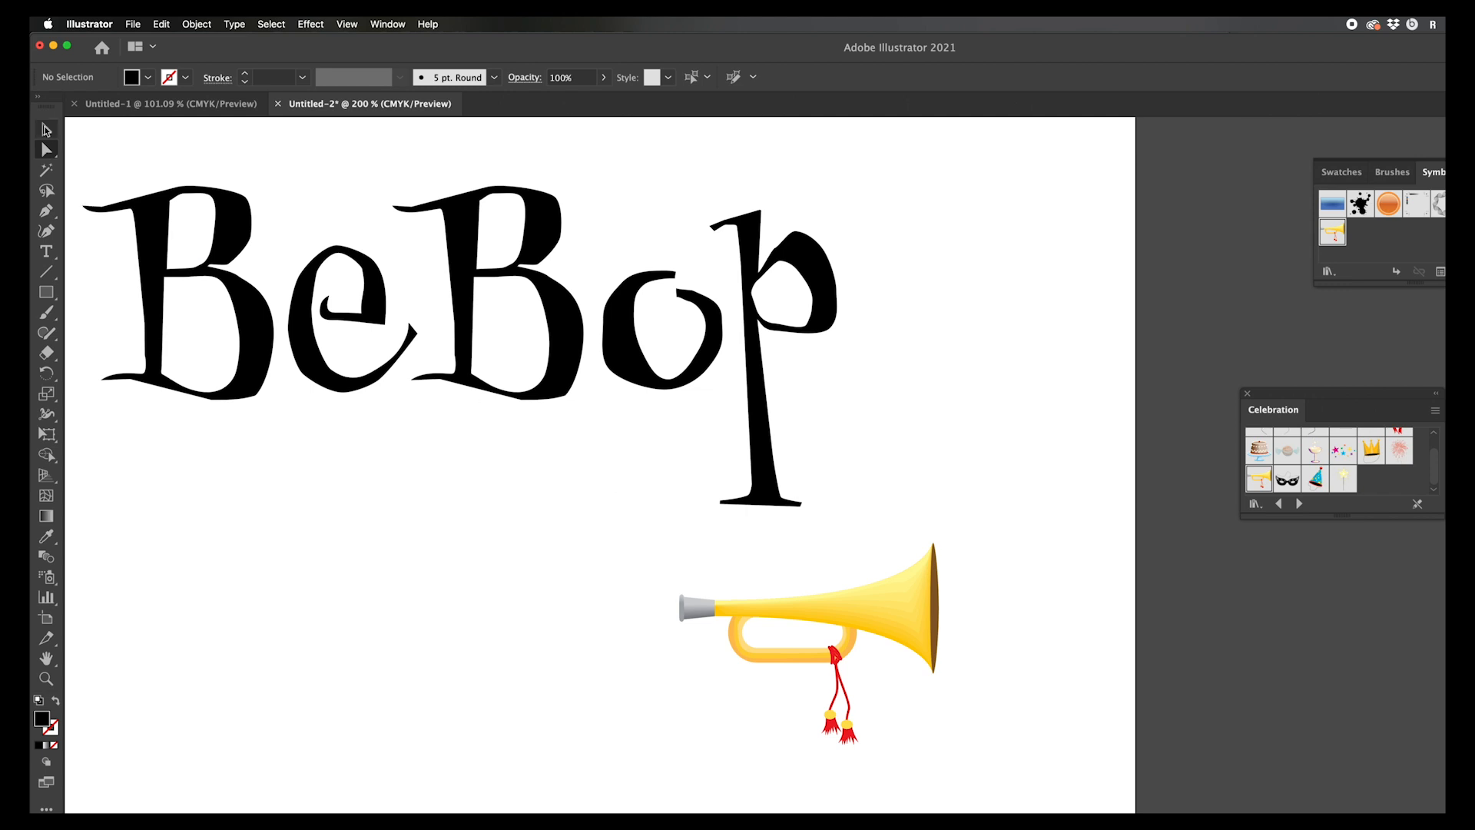
{"action": "left_click", "coordinate": [46, 128]}
{"action": "left_click", "coordinate": [896, 613]}
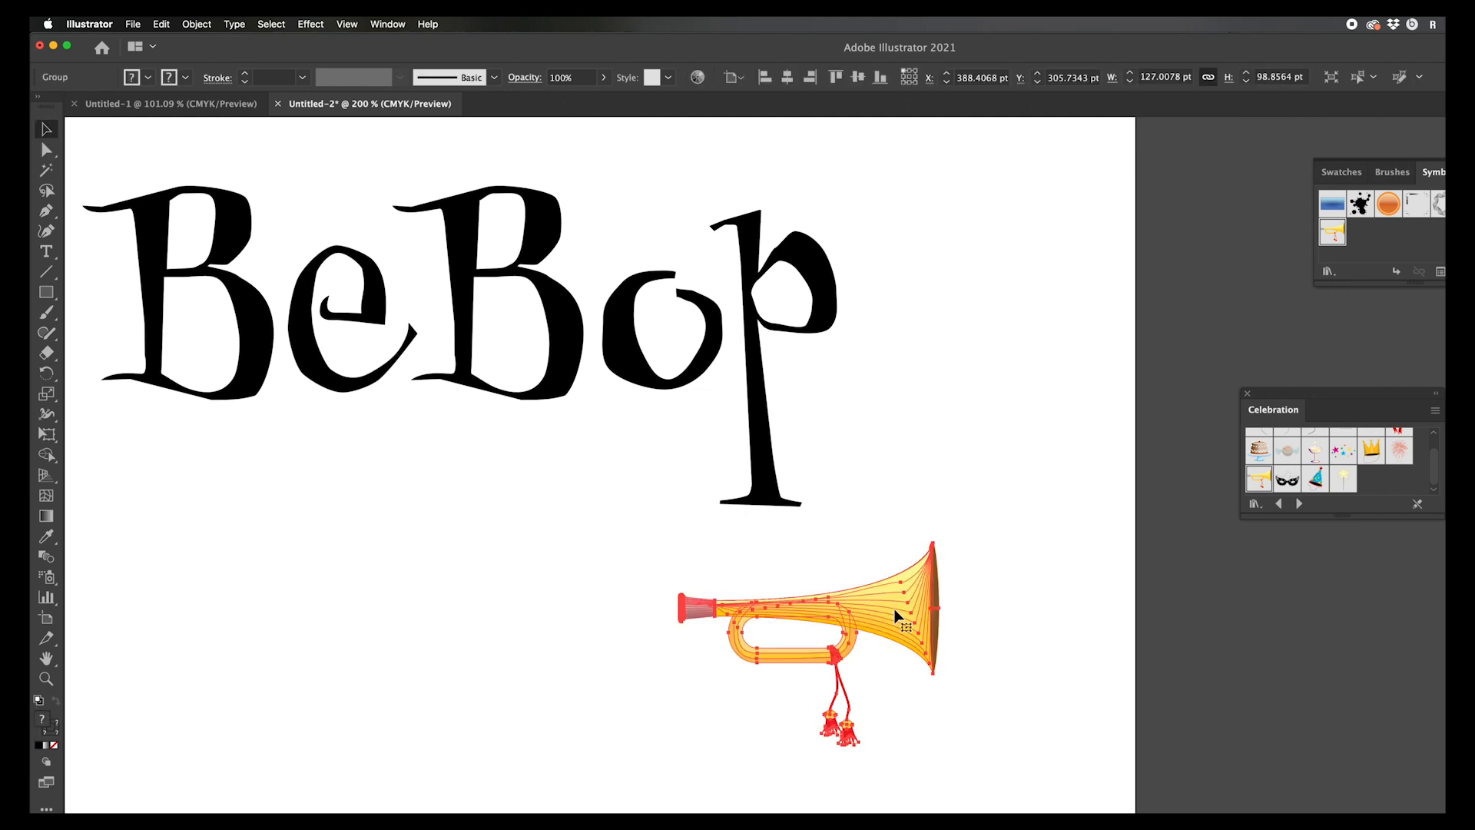
{"action": "left_click_drag", "start_coordinate": [896, 614], "coordinate": [932, 428]}
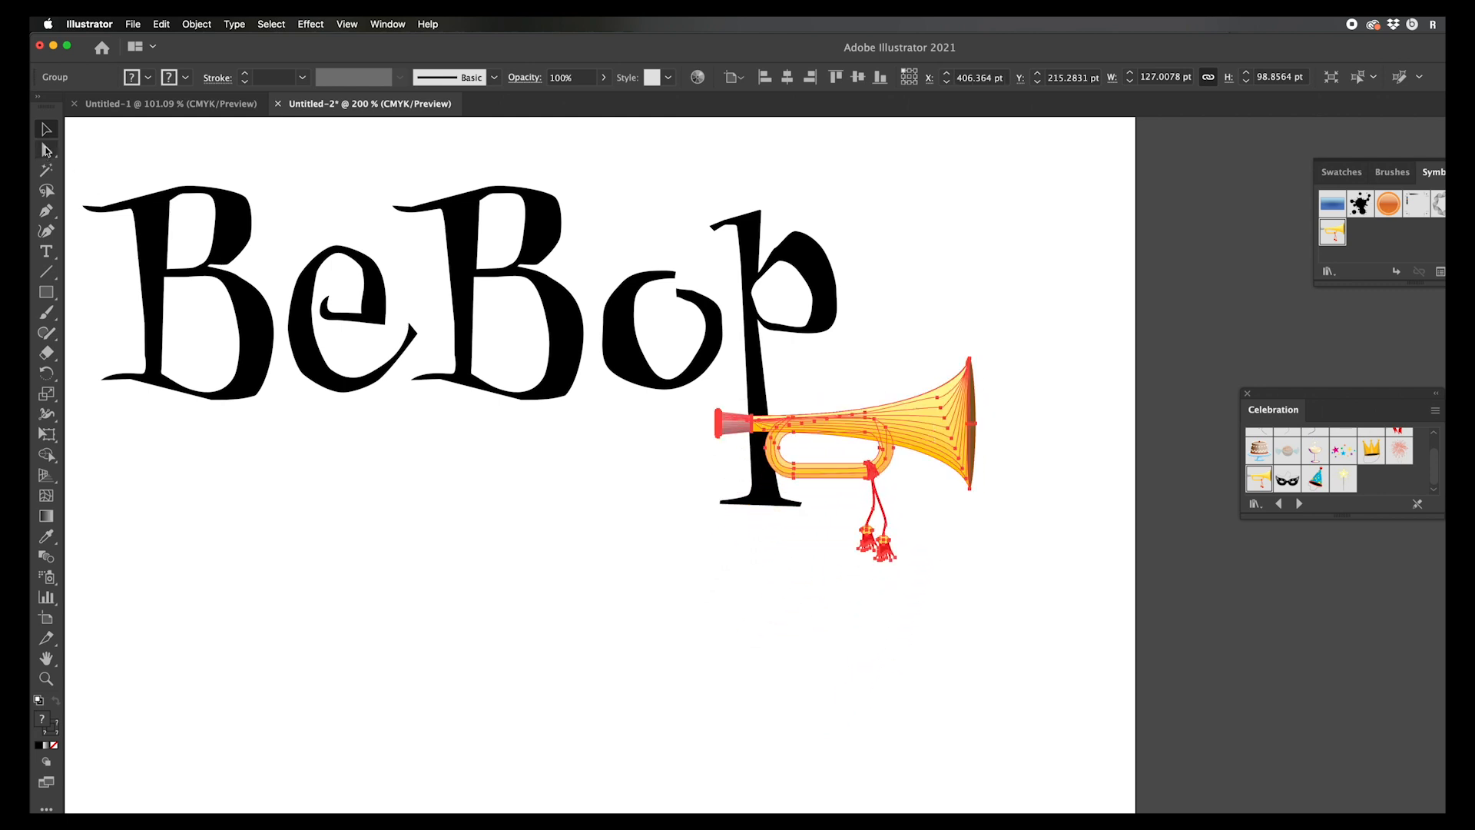
Step: Delete the red cords and both tassels hanging from the horn, using the Group Selection tool
{"action": "left_click_drag", "start_coordinate": [46, 150], "coordinate": [106, 169]}
{"action": "left_click", "coordinate": [843, 644]}
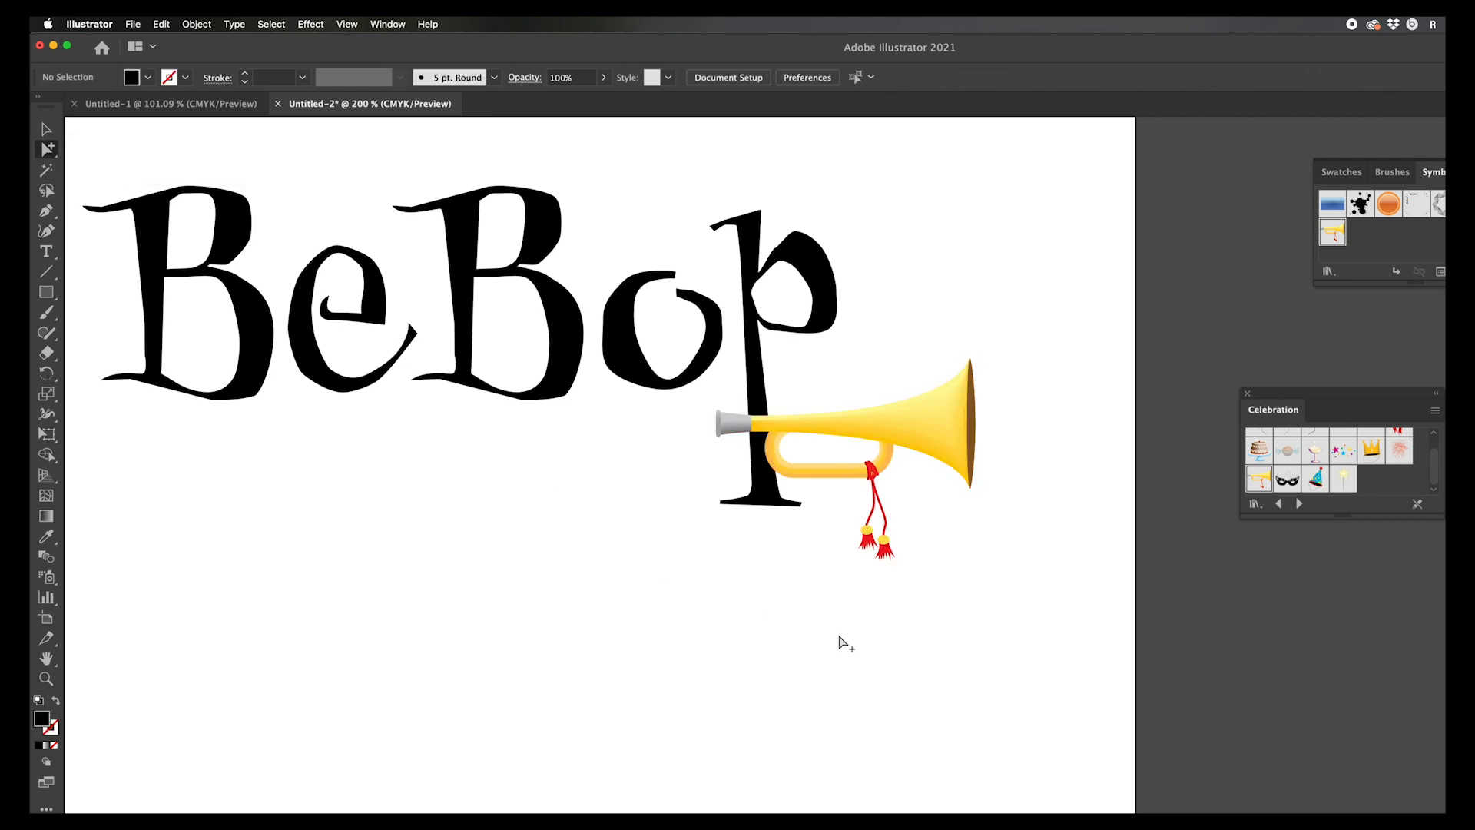
{"action": "left_click_drag", "start_coordinate": [863, 509], "coordinate": [928, 569]}
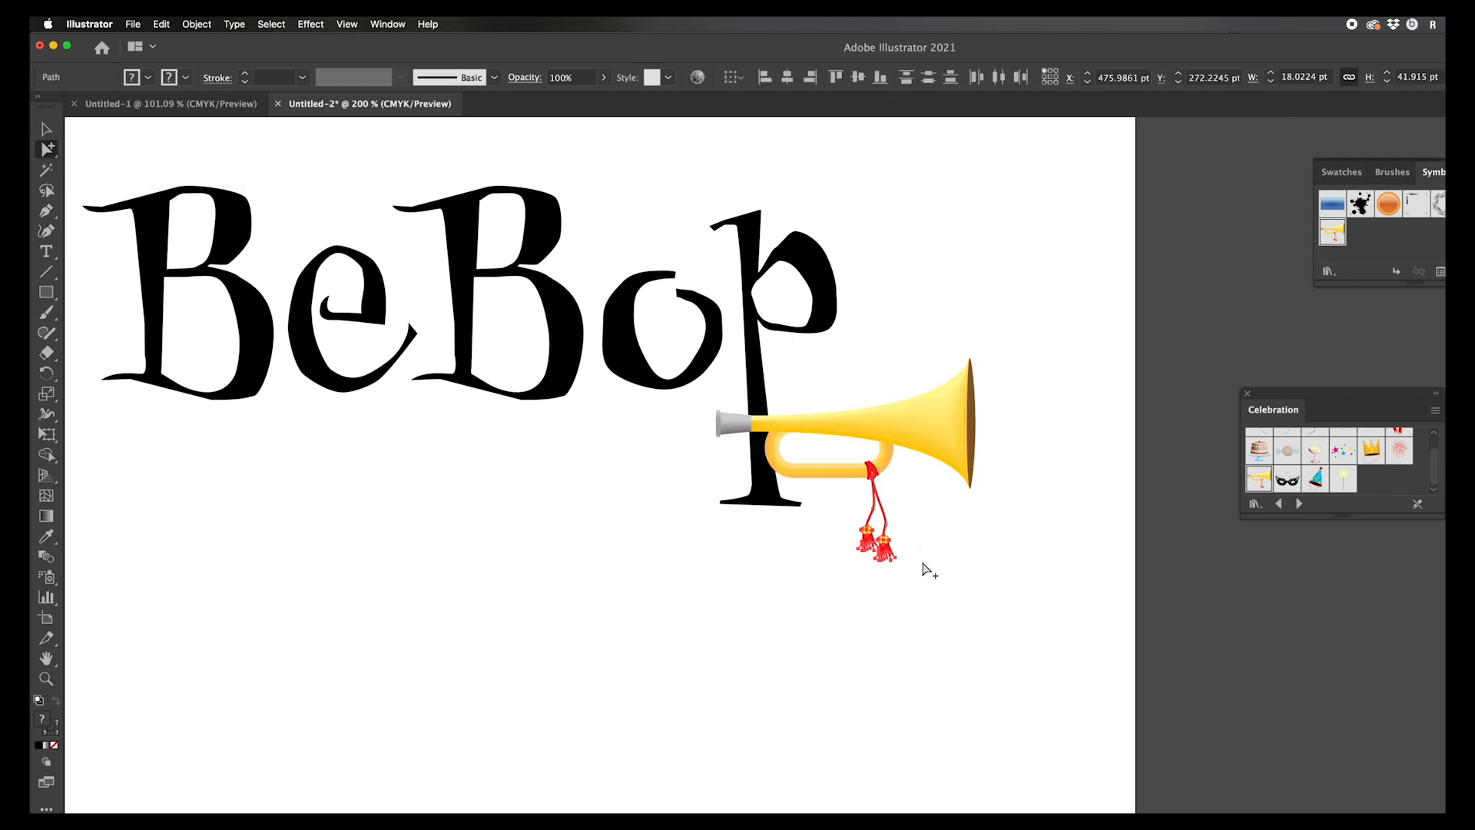
{"action": "key", "text": "Delete"}
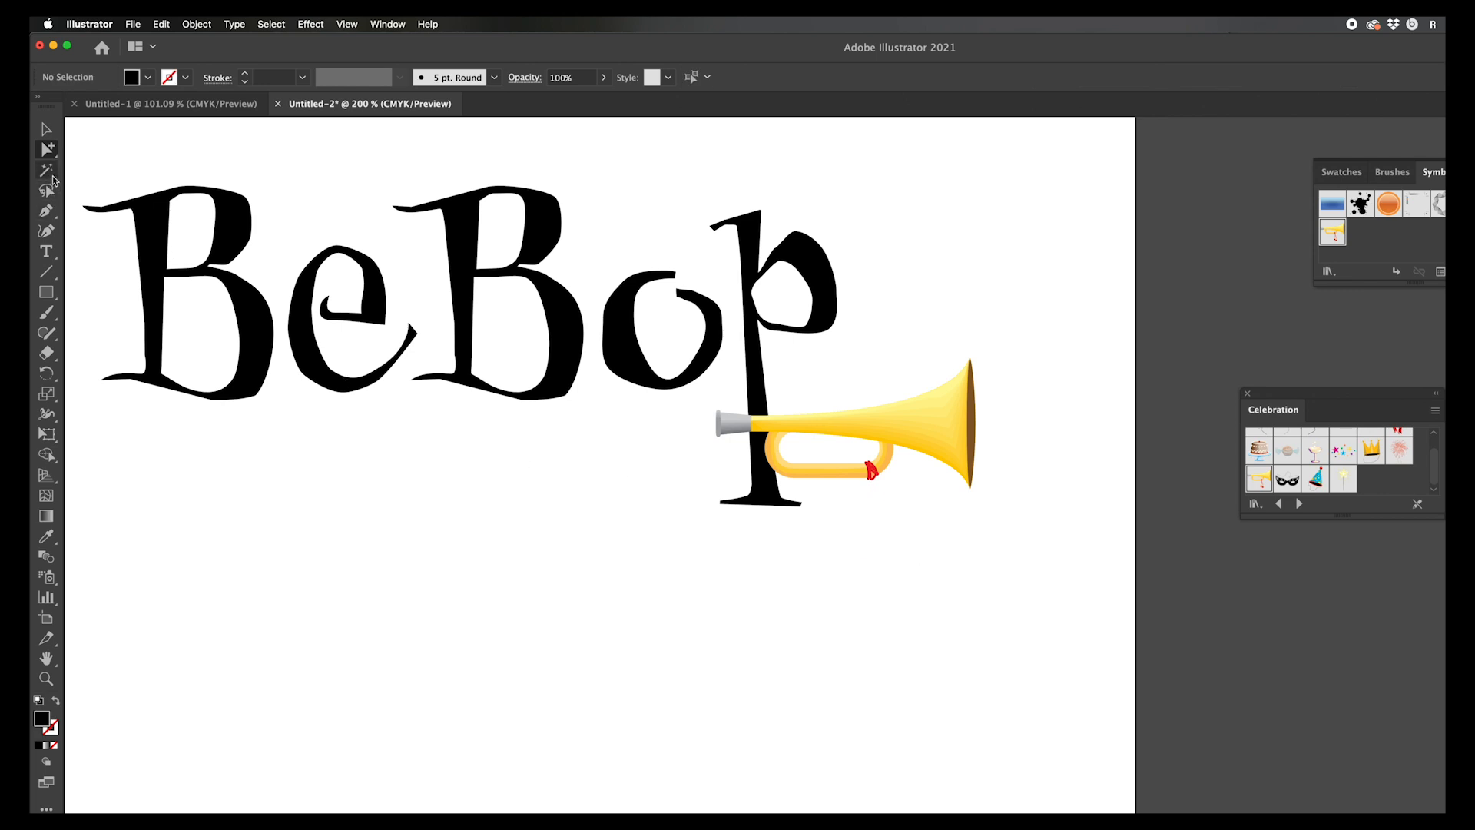
Step: Select all the red knot strokes on the horn's tubing by matching Fill & Stroke, and delete them
{"action": "left_click_drag", "start_coordinate": [46, 148], "coordinate": [106, 156]}
{"action": "left_click", "coordinate": [873, 471]}
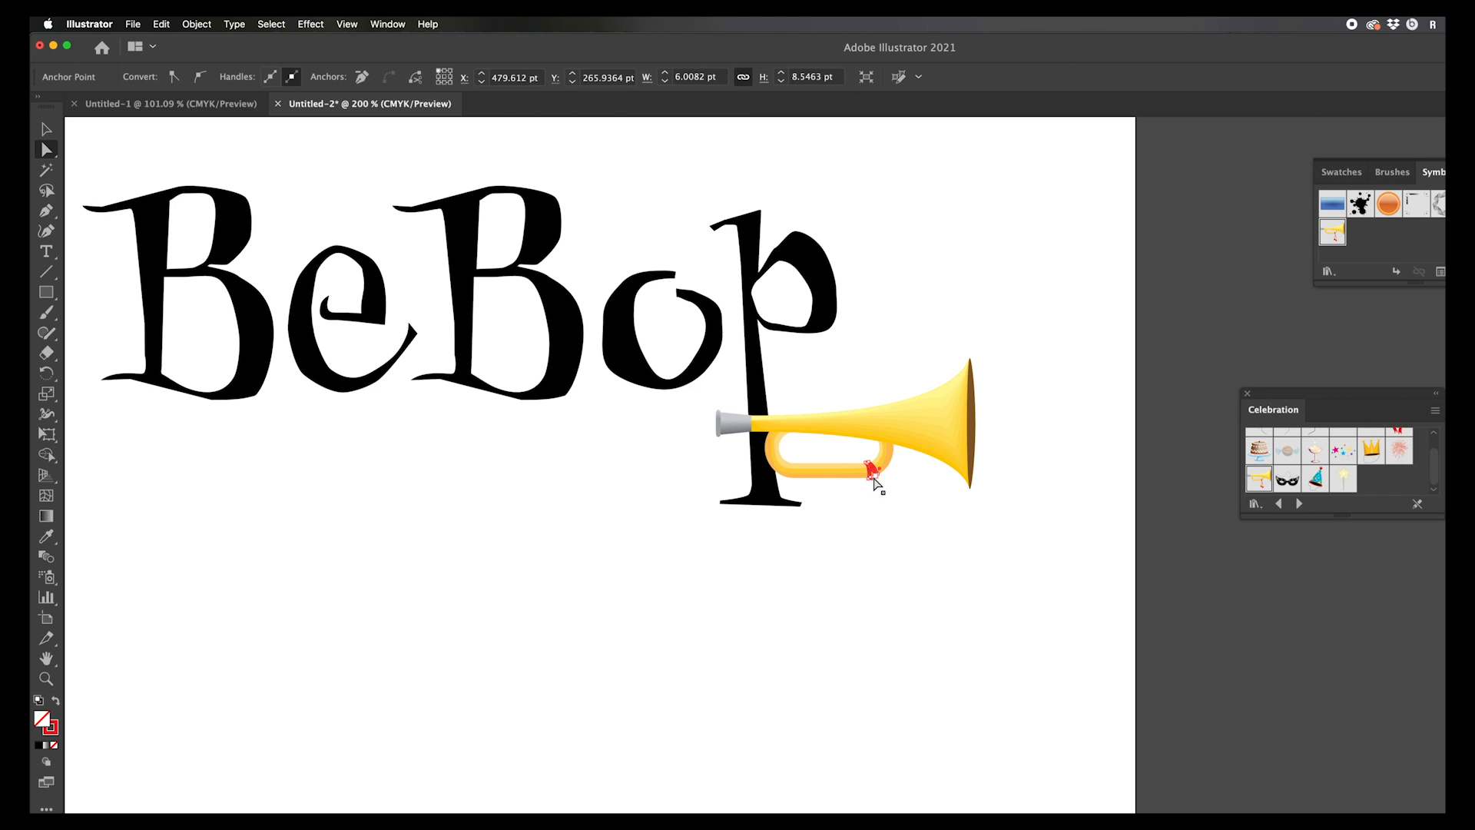
{"action": "left_click", "coordinate": [272, 23]}
{"action": "mouse_move", "coordinate": [334, 149]}
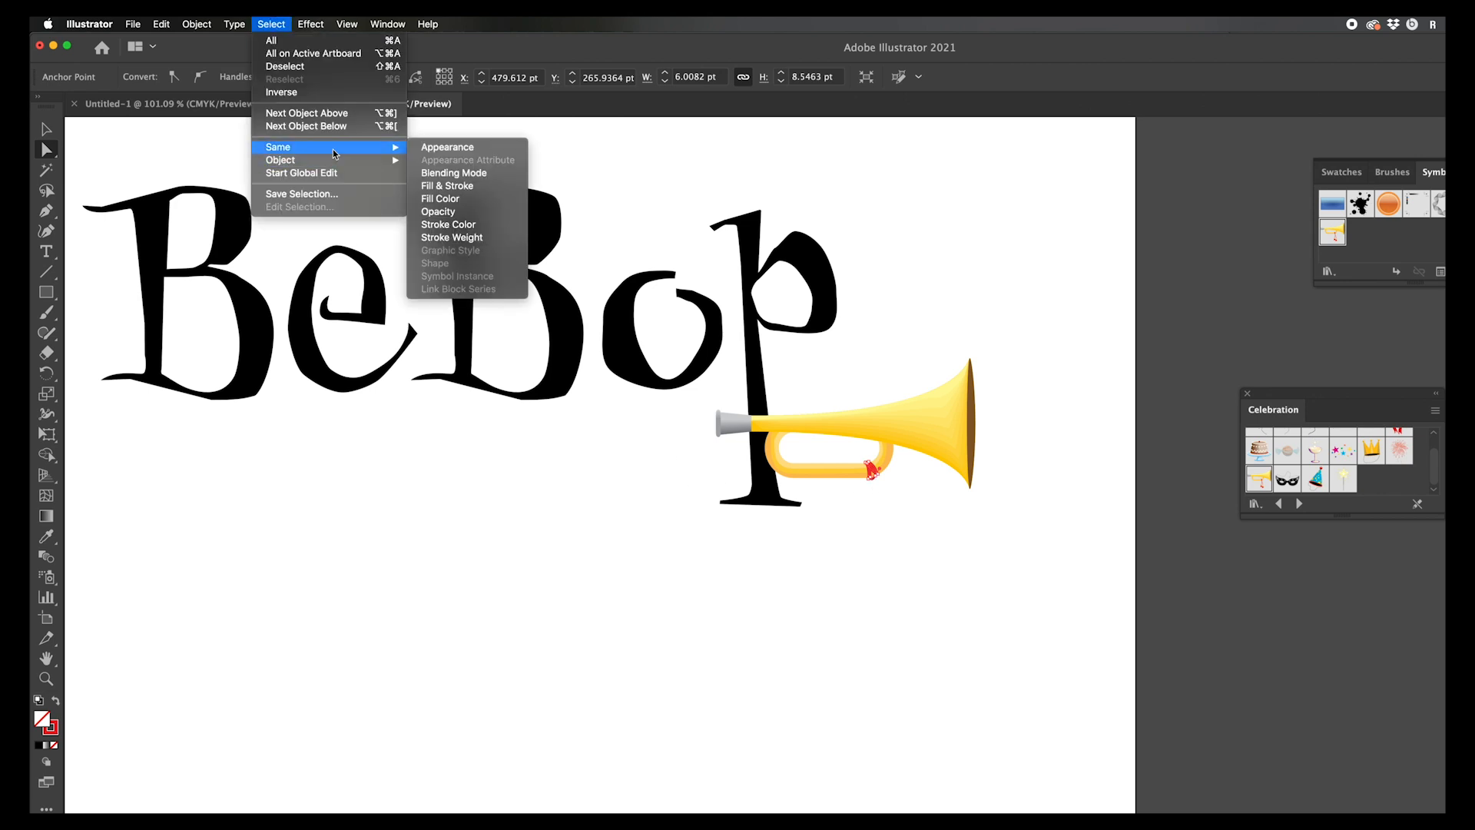
{"action": "left_click", "coordinate": [500, 187]}
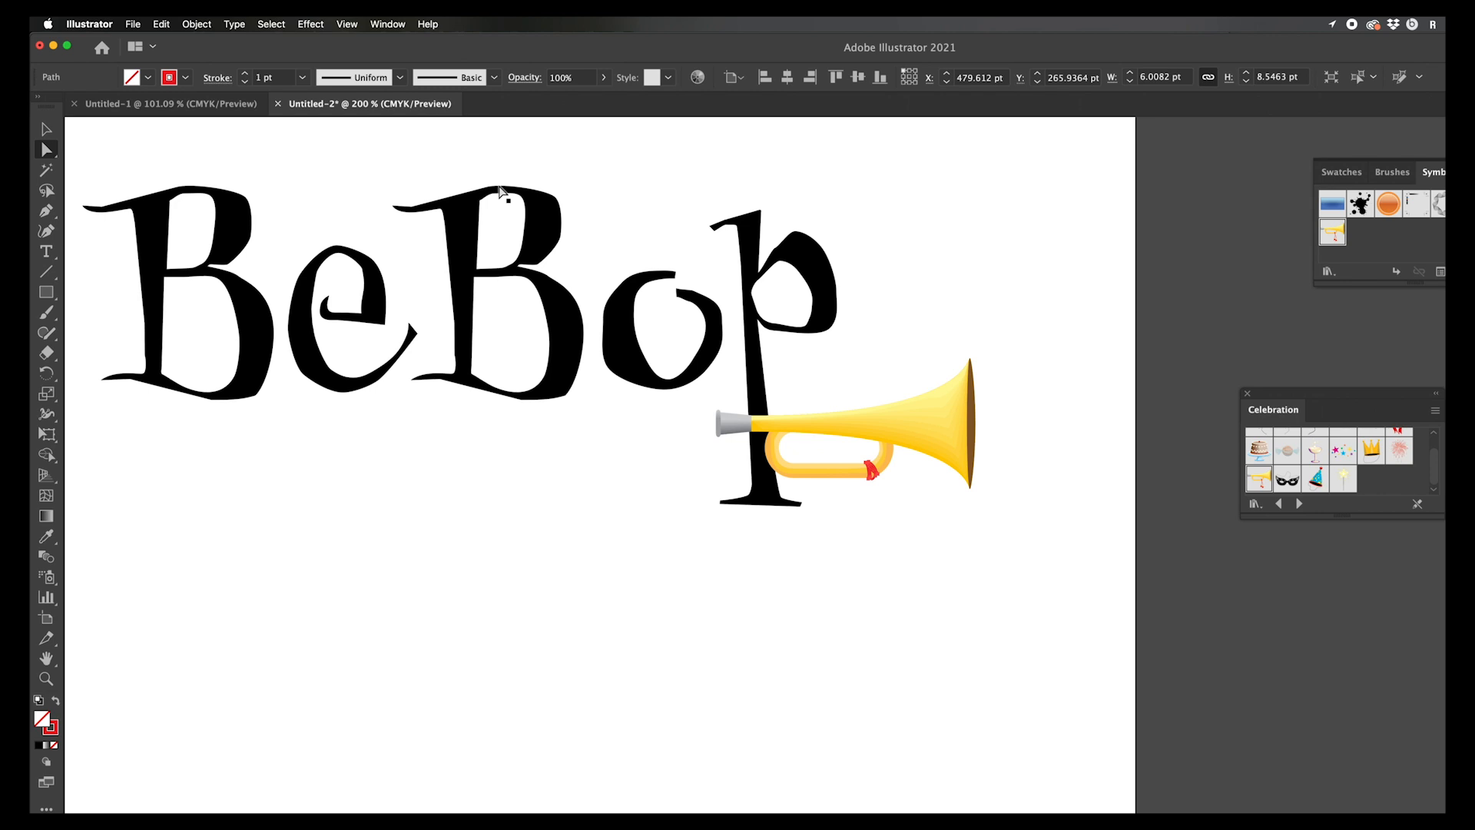
{"action": "left_click", "coordinate": [270, 23]}
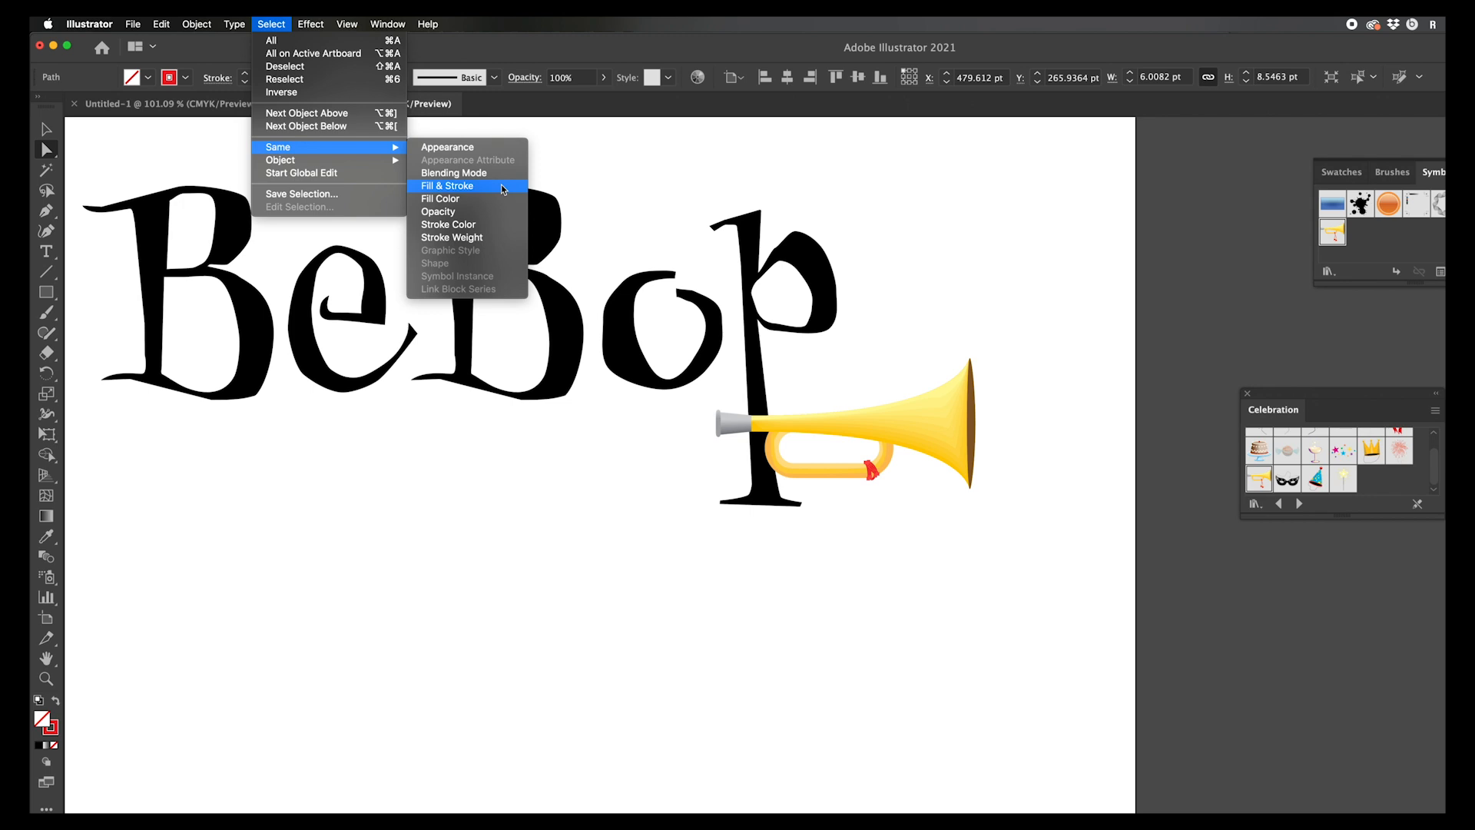
{"action": "left_click", "coordinate": [696, 184]}
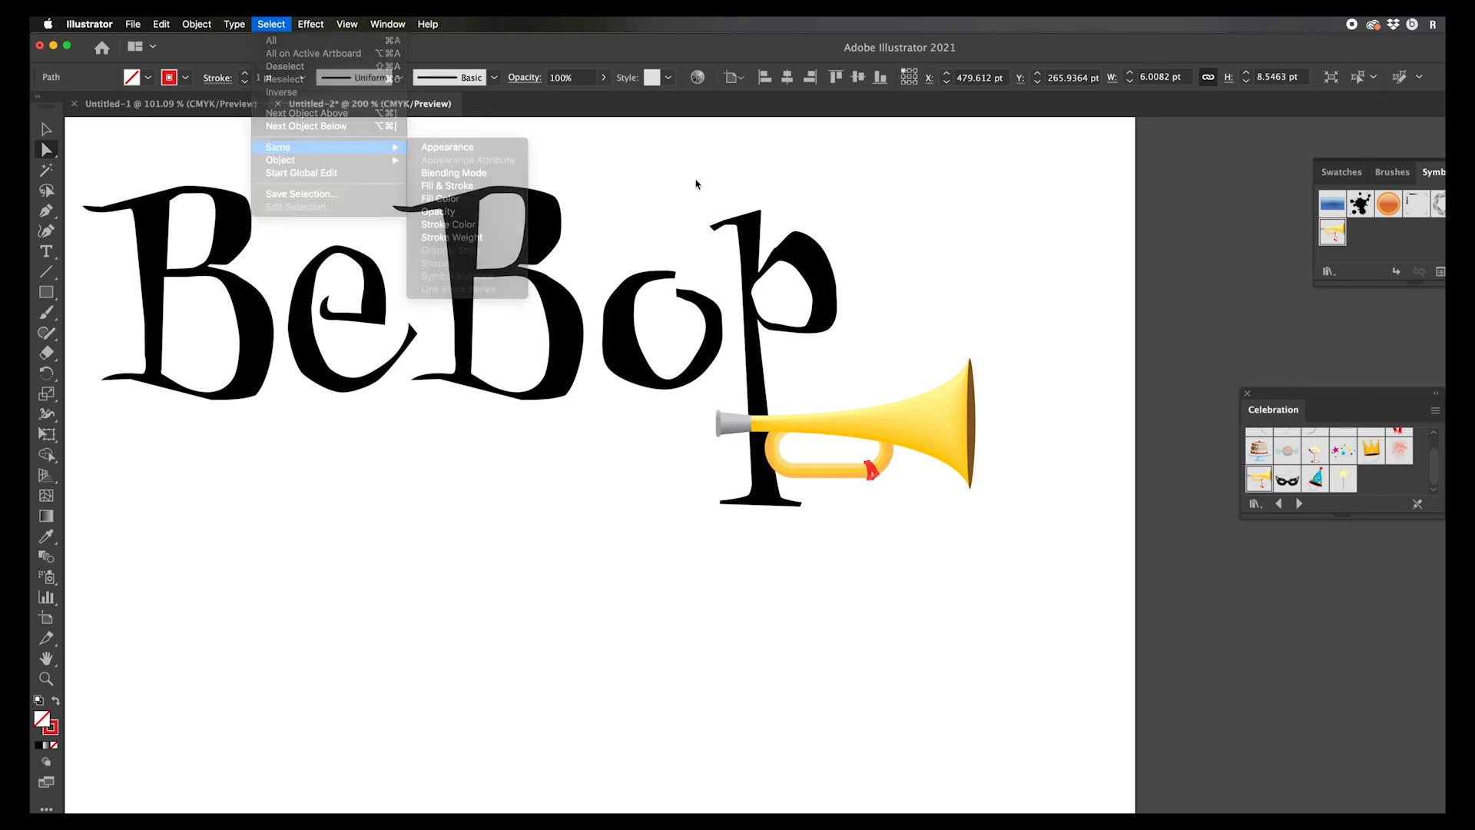
{"action": "key", "text": "Delete"}
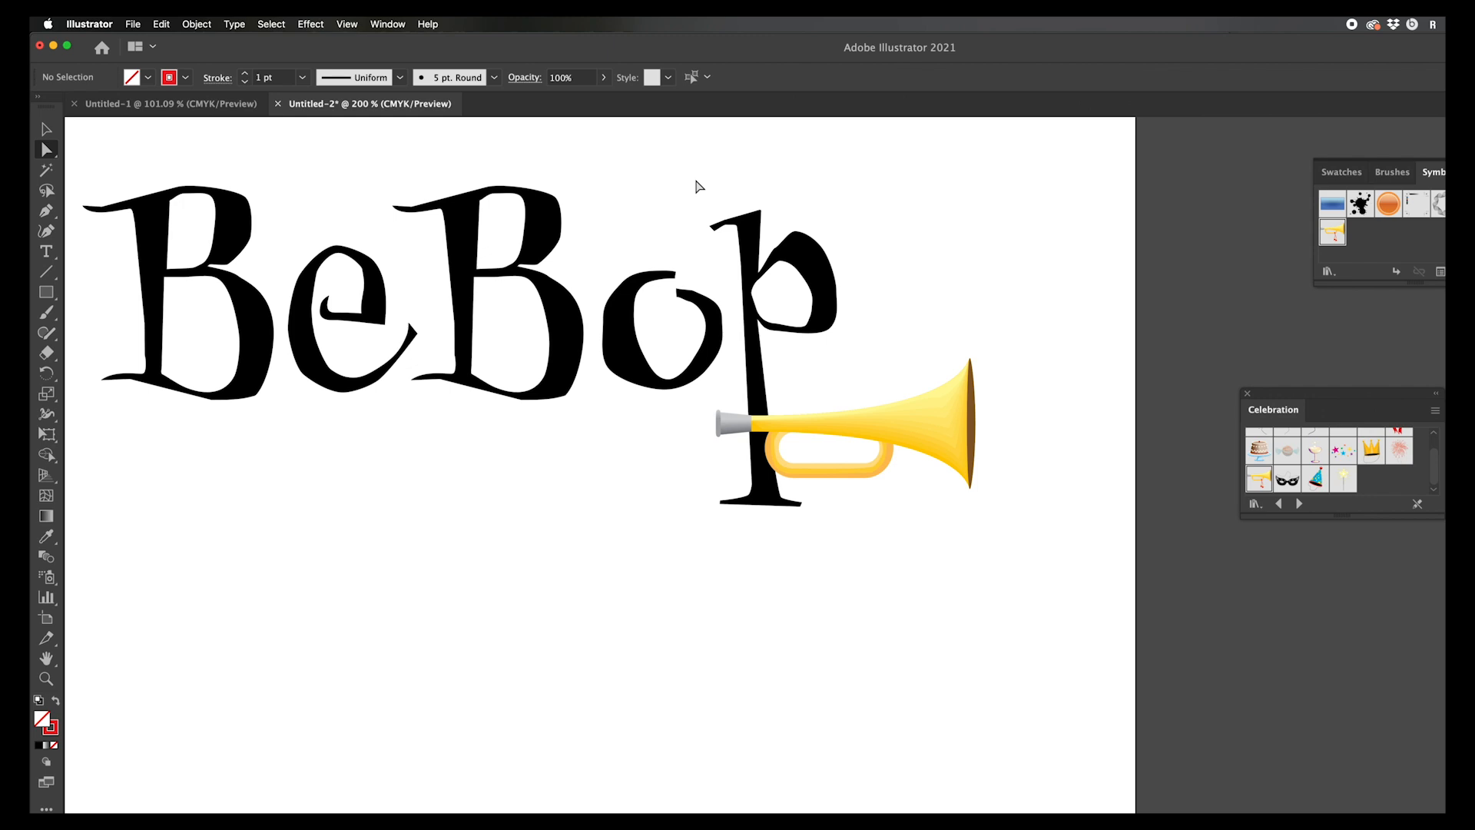
Step: Select the whole horn and start Free Transform, with its options floating clear of the lettering
{"action": "key", "text": "v"}
{"action": "left_click", "coordinate": [943, 445]}
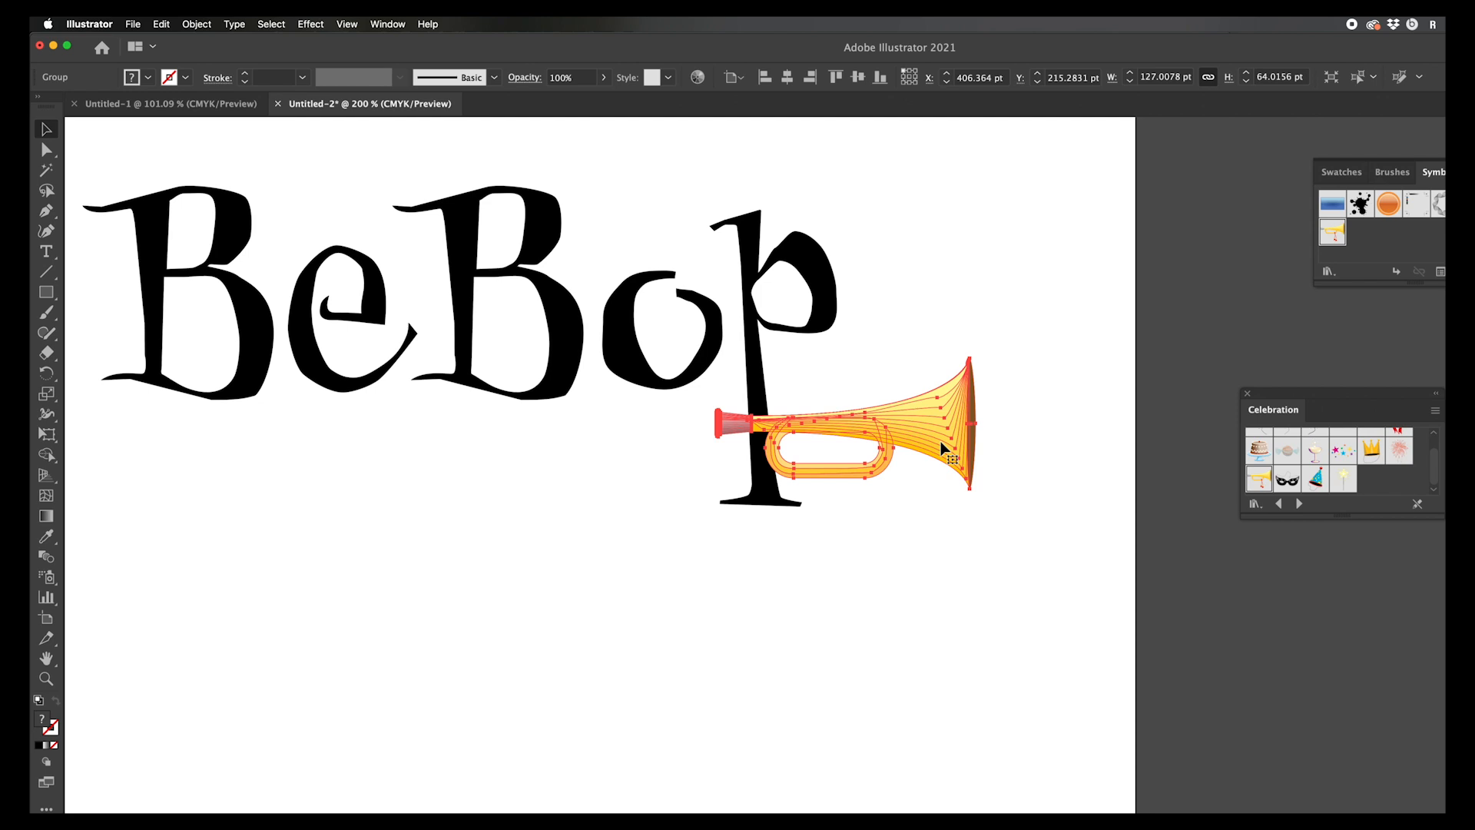
{"action": "key", "text": "super+t"}
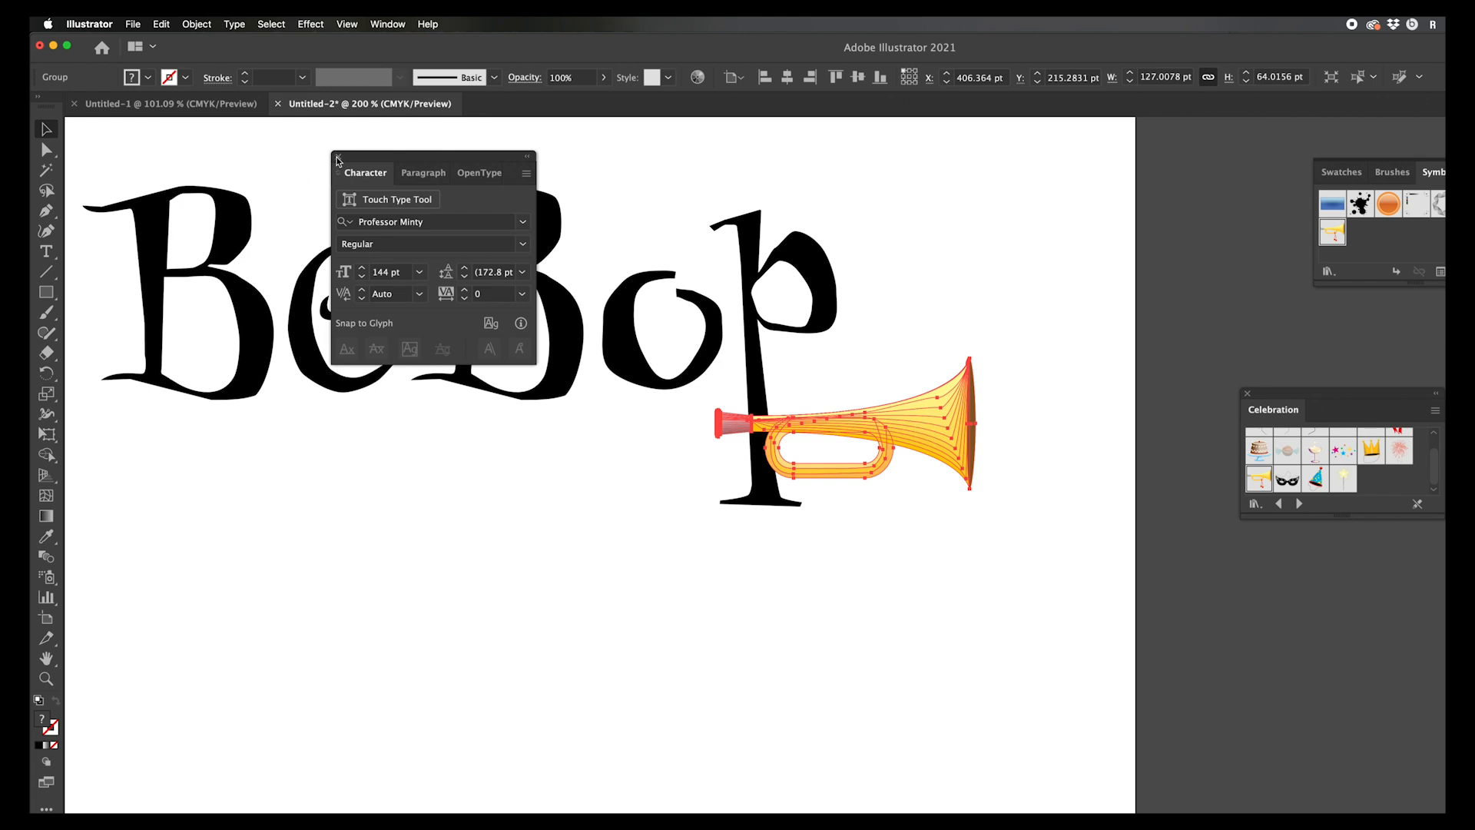
{"action": "left_click", "coordinate": [337, 159]}
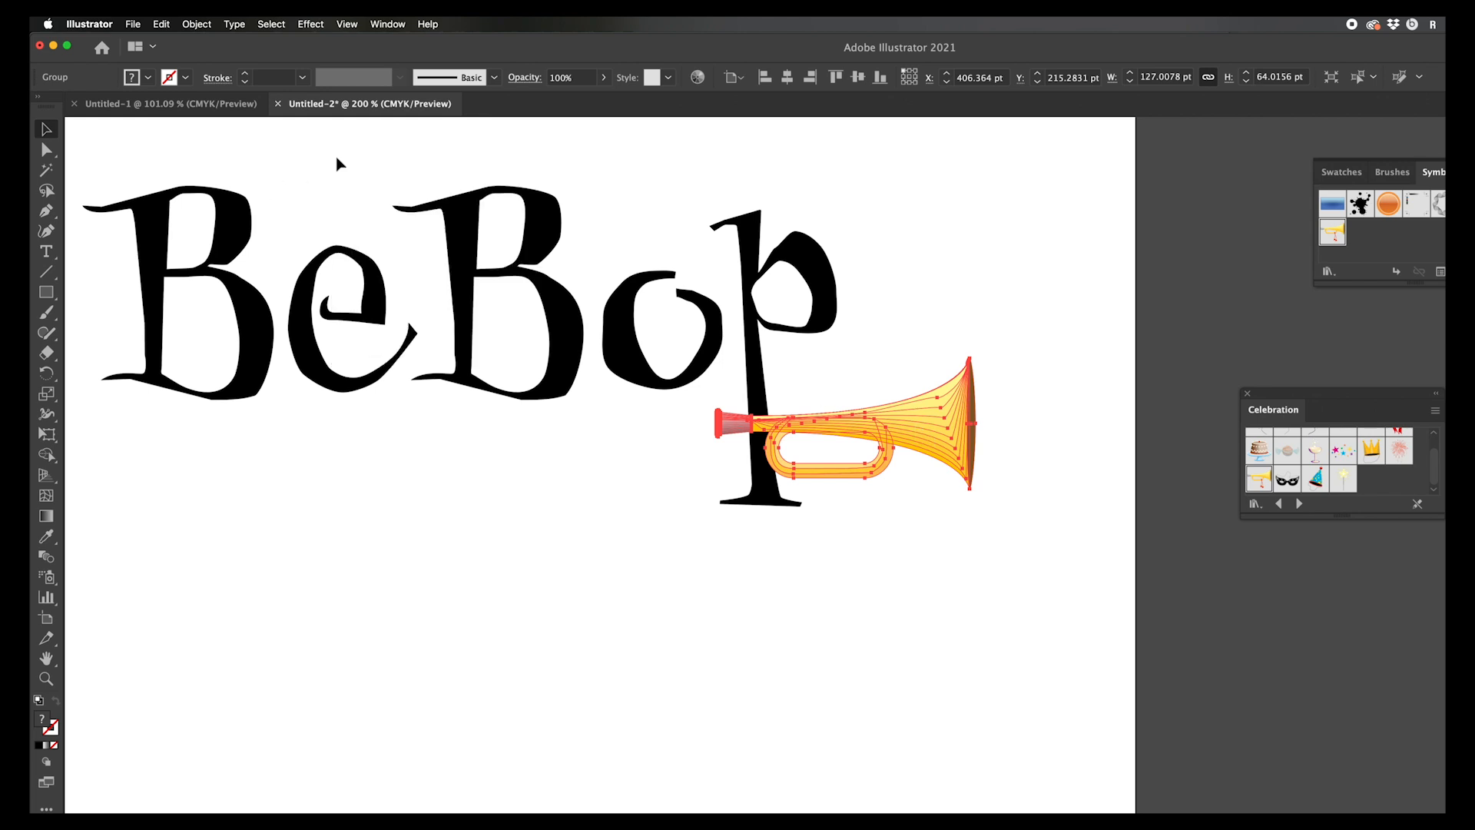
{"action": "left_click", "coordinate": [50, 437]}
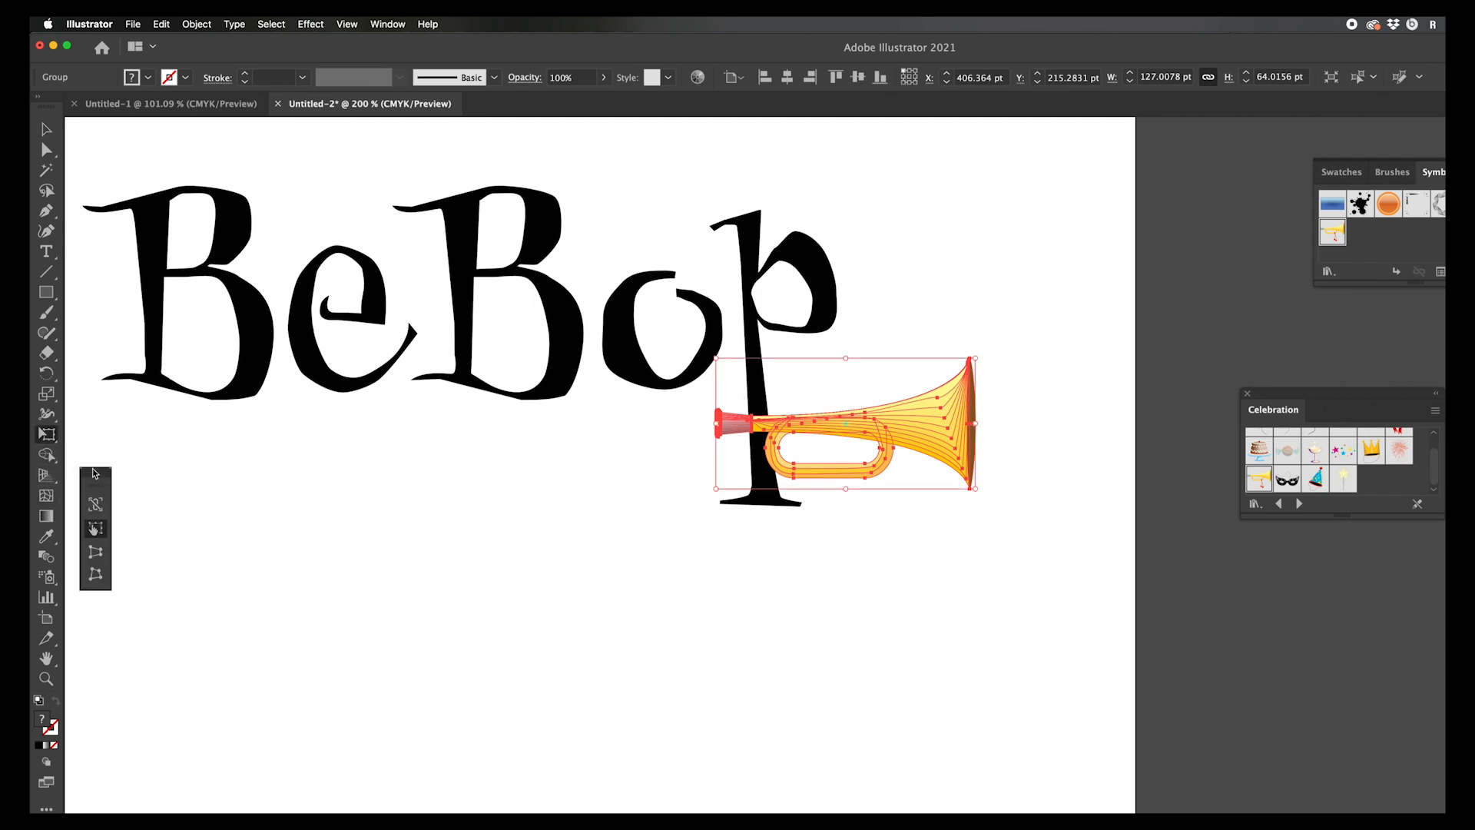
{"action": "left_click_drag", "start_coordinate": [96, 472], "coordinate": [1084, 161]}
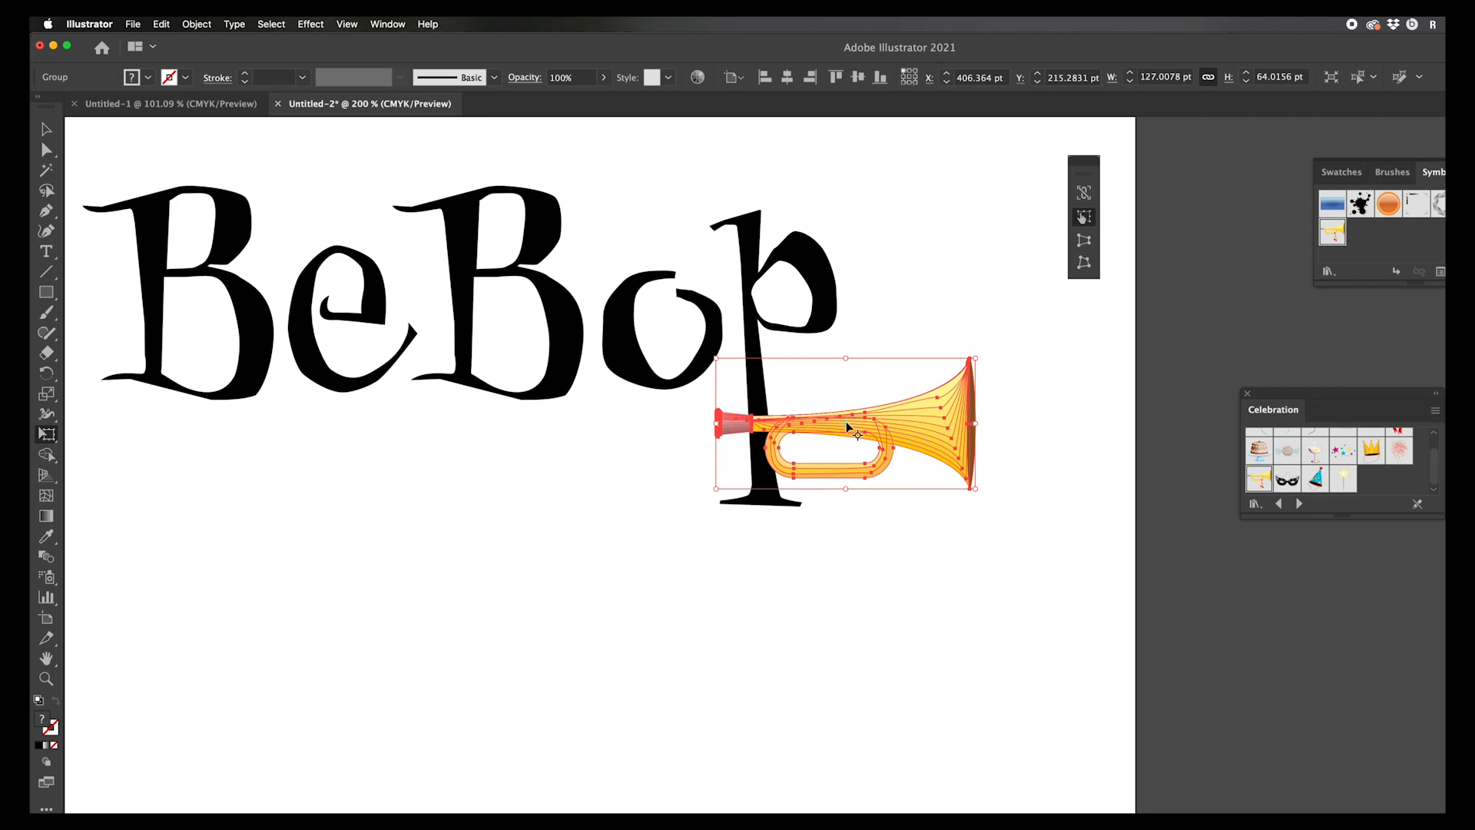
Step: Try rotating the horn slightly around a reference point placed just below its mouthpiece
{"action": "left_click_drag", "start_coordinate": [848, 427], "coordinate": [730, 471]}
{"action": "mouse_move", "coordinate": [1010, 510]}
{"action": "left_mouse_down"}
{"action": "mouse_move", "coordinate": [1027, 353]}
{"action": "mouse_move", "coordinate": [1014, 504]}
{"action": "left_mouse_up"}
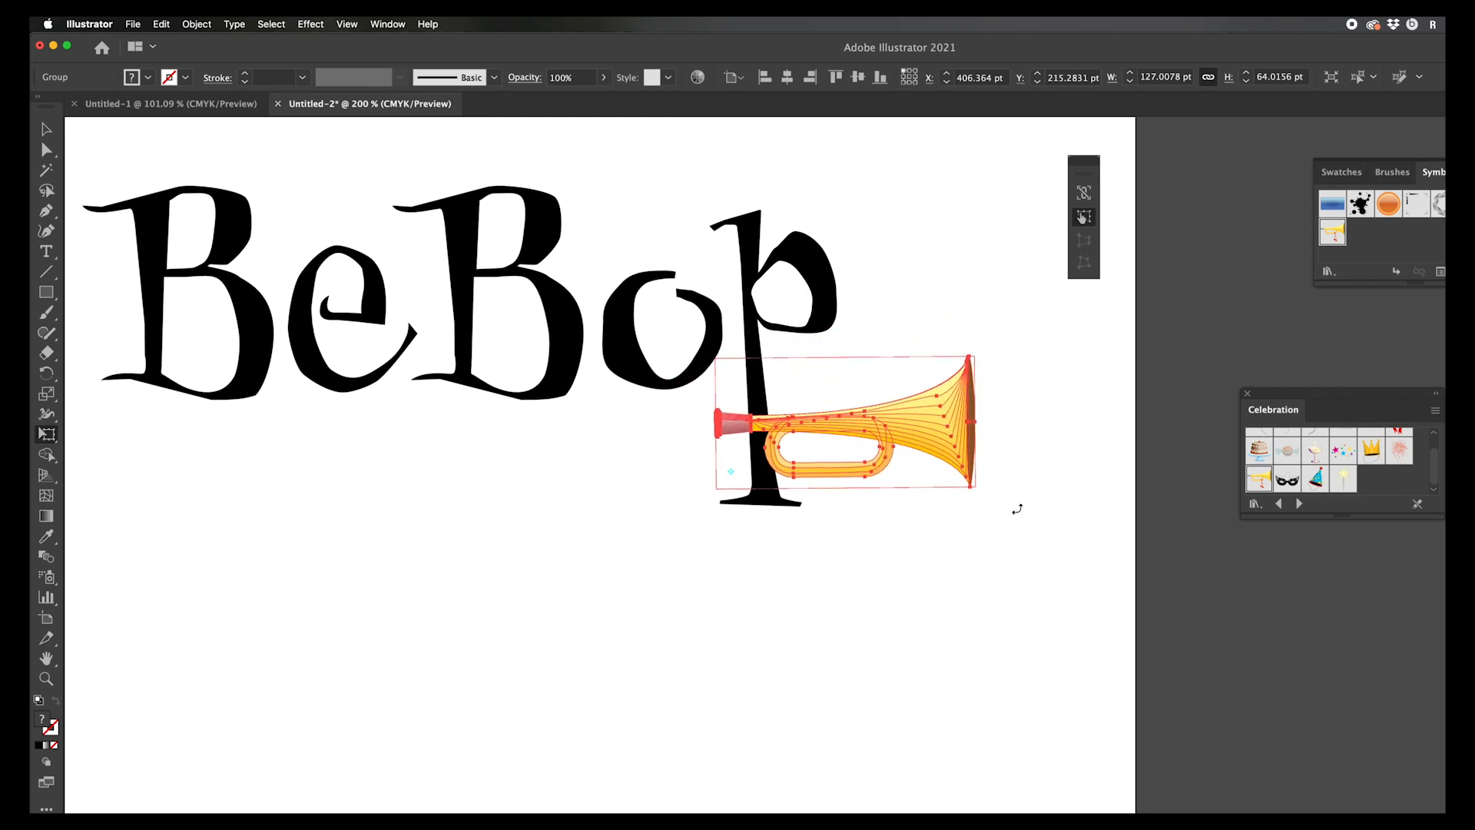
{"action": "left_click_drag", "start_coordinate": [735, 470], "coordinate": [732, 474]}
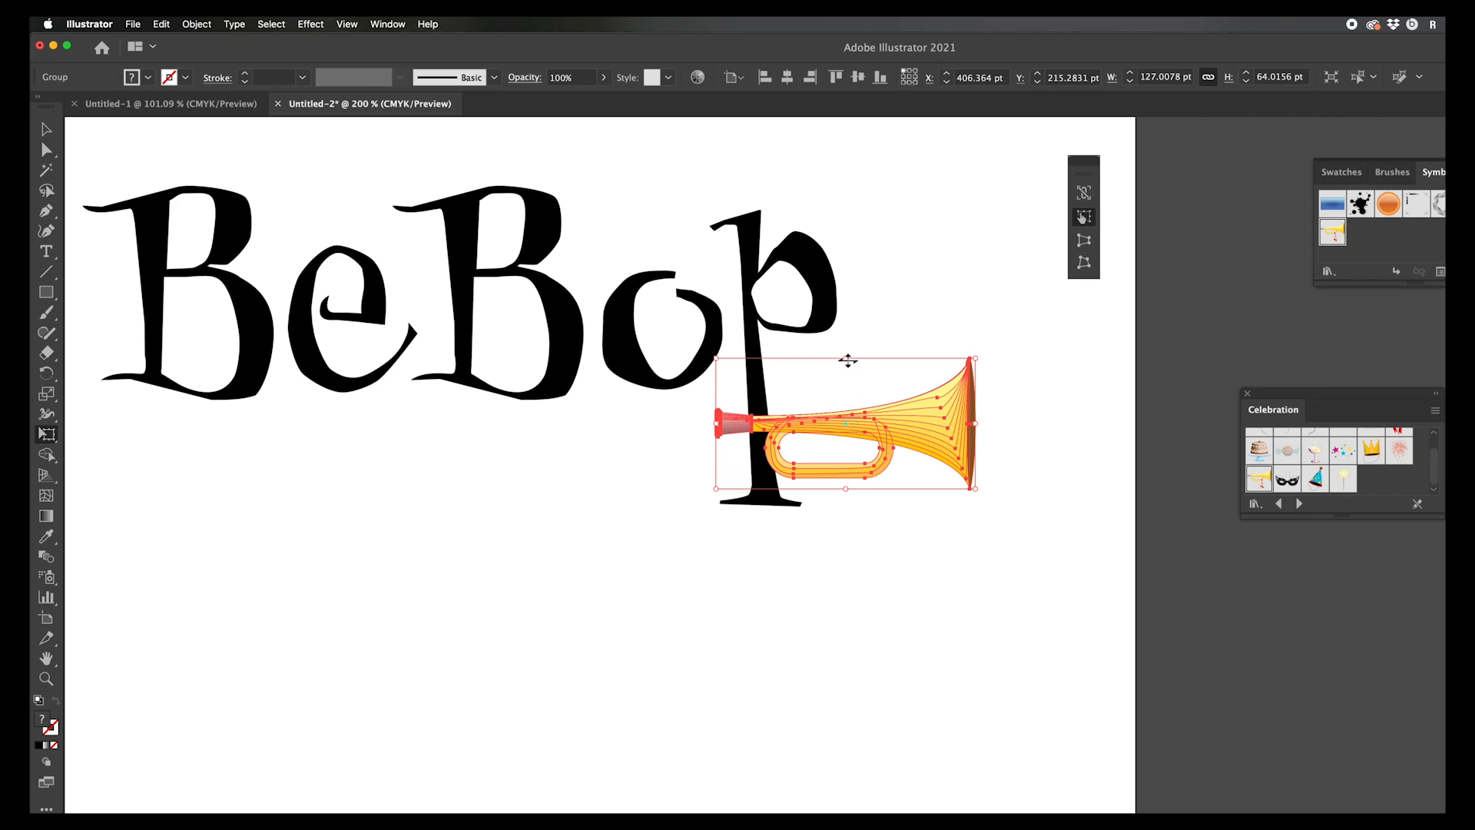
Step: Move the horn over the bowl of the p and reshape it to about 103 pt wide and 100 pt high
{"action": "left_click_drag", "start_coordinate": [848, 359], "coordinate": [849, 337]}
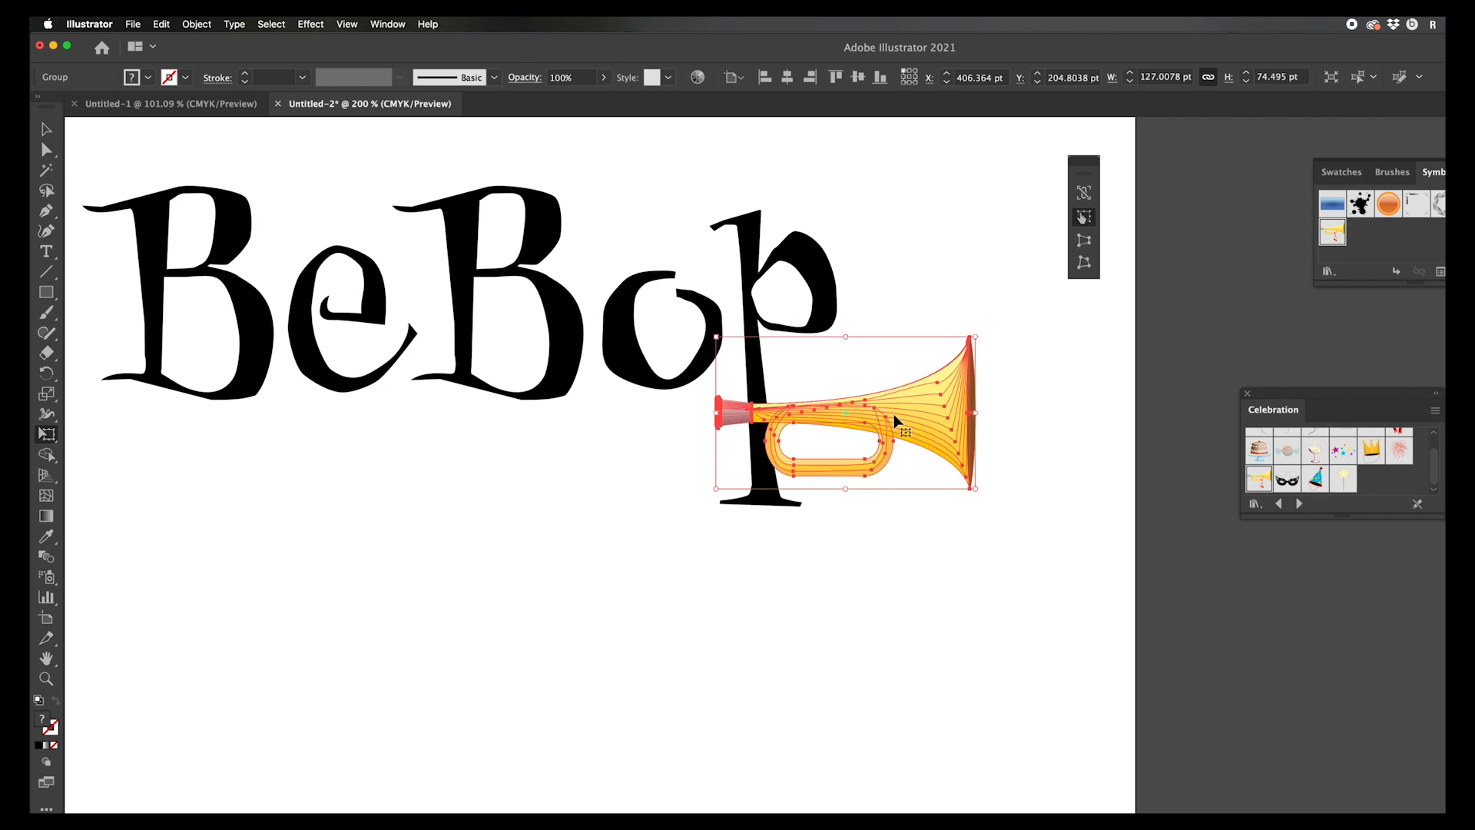
{"action": "left_click_drag", "start_coordinate": [916, 411], "coordinate": [878, 276]}
{"action": "left_click_drag", "start_coordinate": [813, 190], "coordinate": [814, 147]}
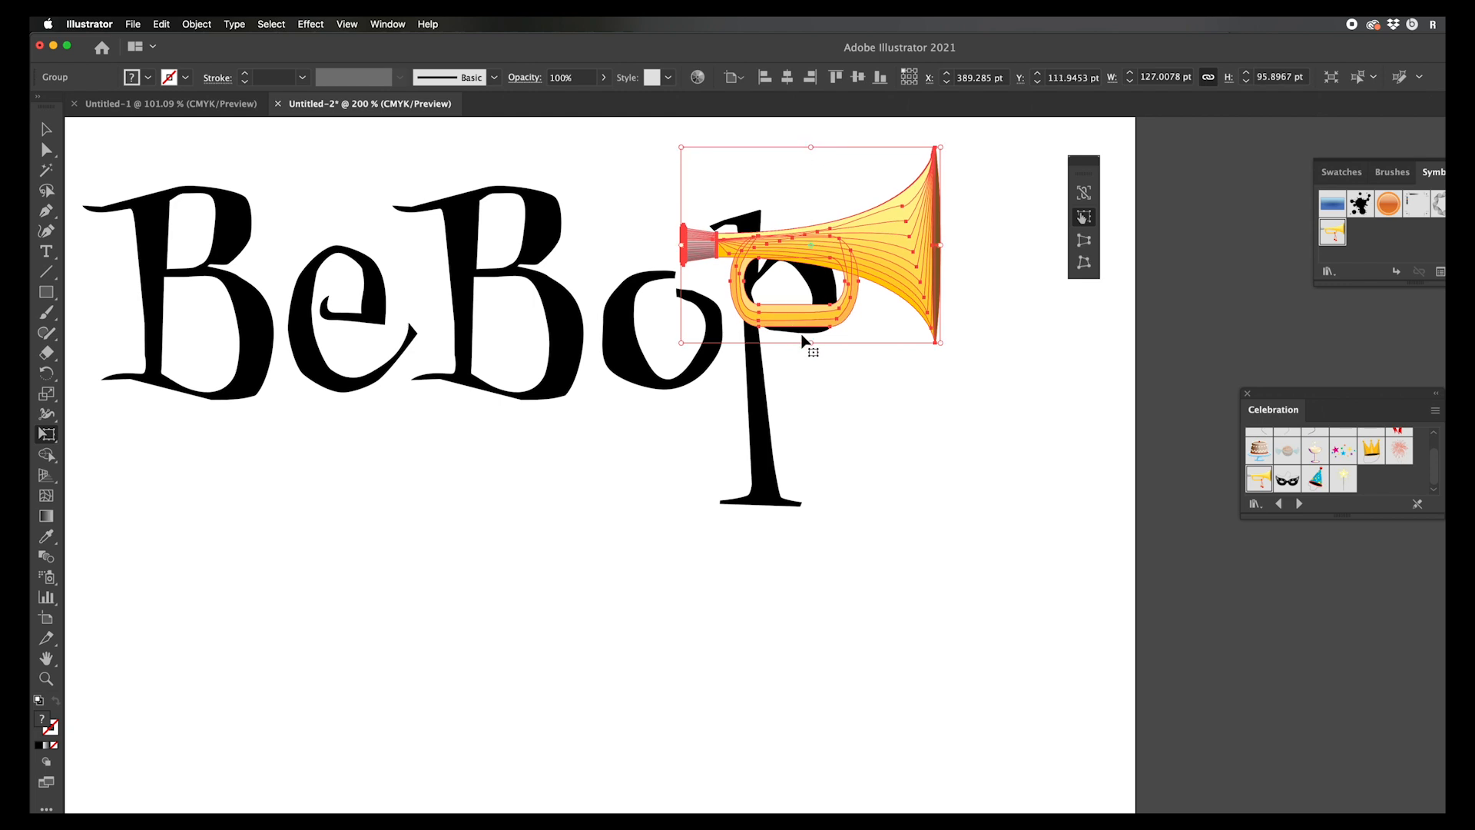
{"action": "left_click_drag", "start_coordinate": [809, 338], "coordinate": [808, 350]}
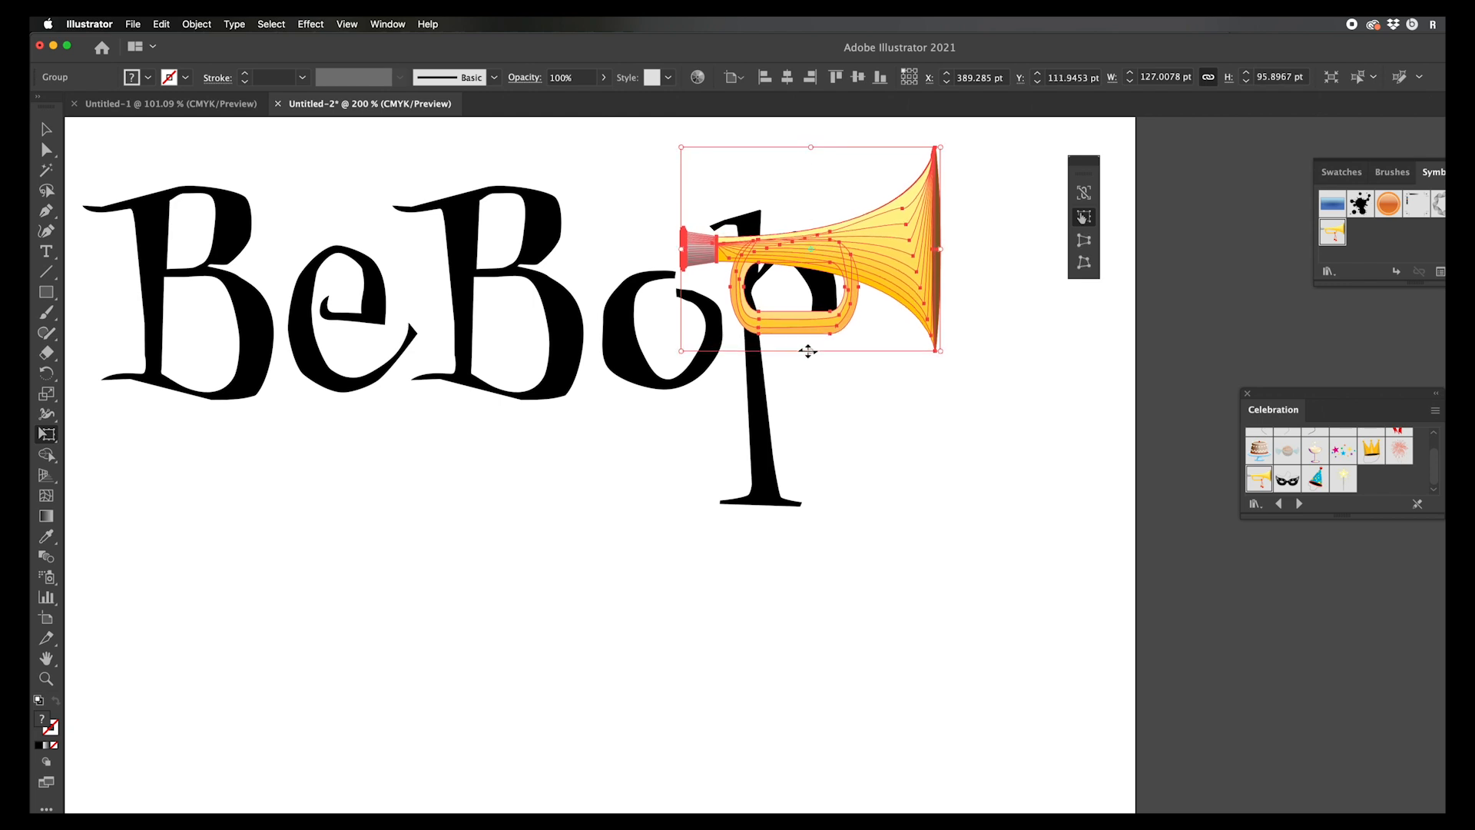
{"action": "left_click_drag", "start_coordinate": [941, 249], "coordinate": [906, 249]}
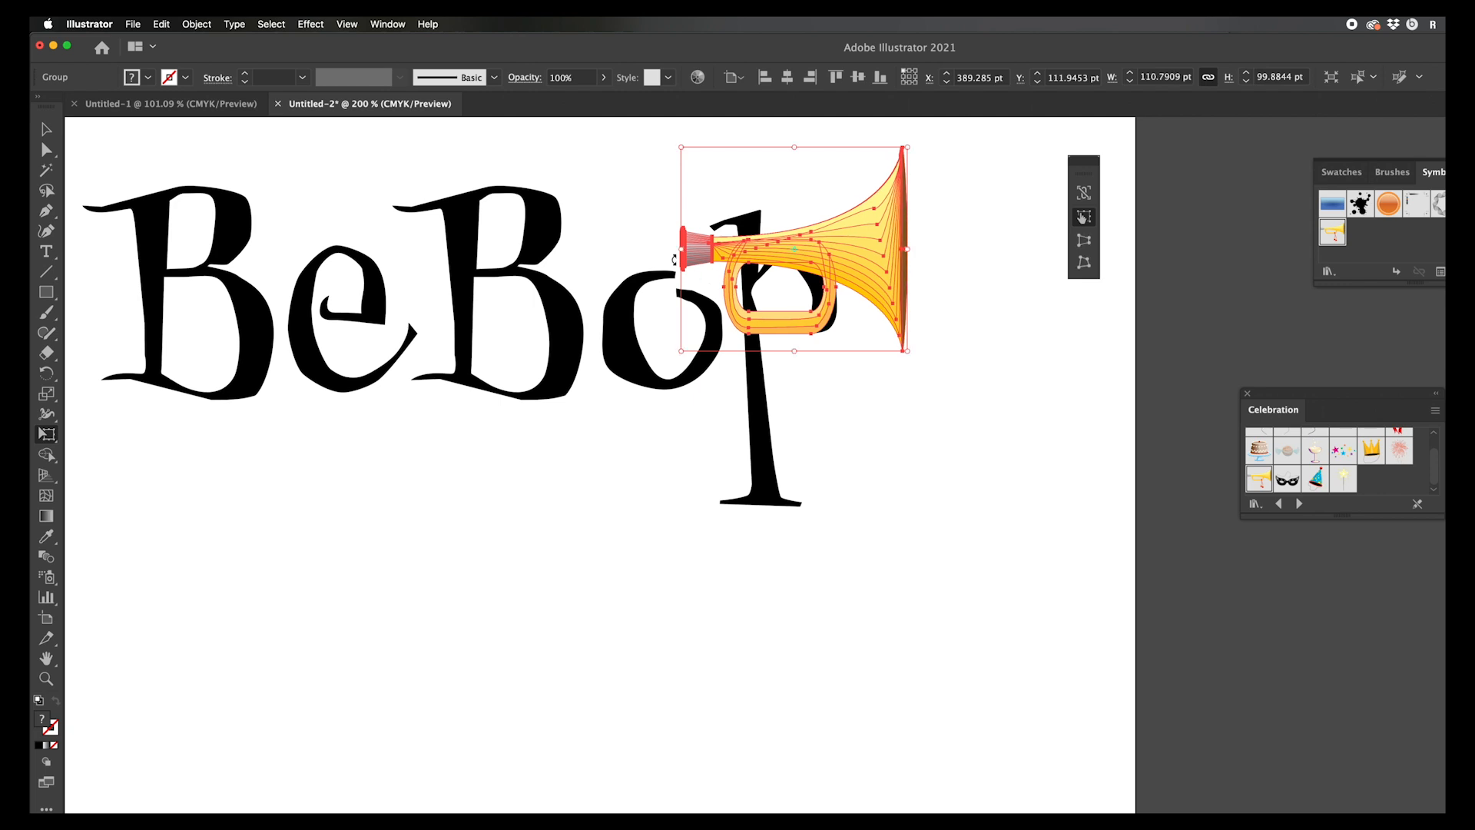
{"action": "left_click_drag", "start_coordinate": [681, 249], "coordinate": [698, 250]}
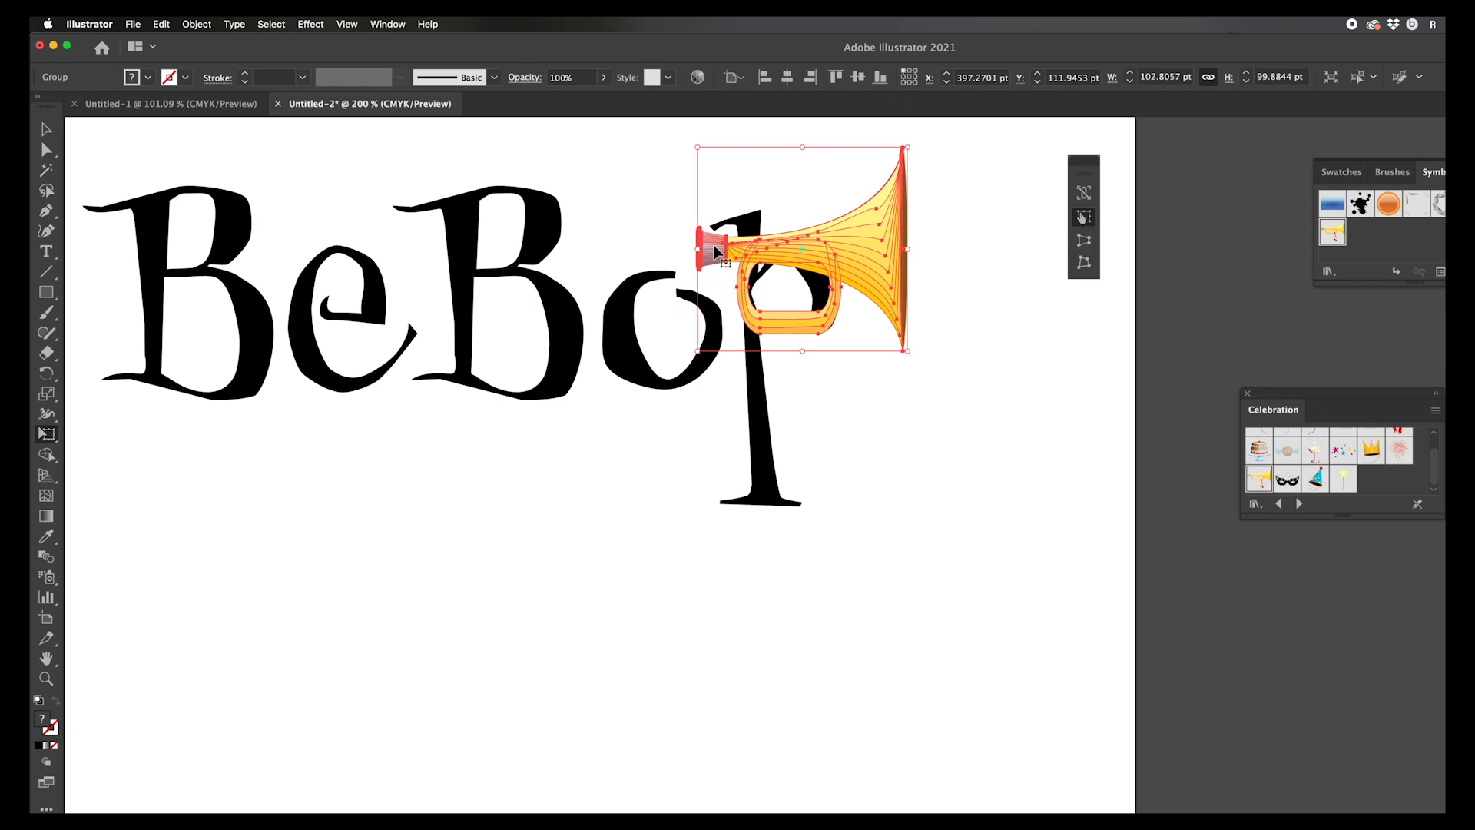
Step: Refine the horn's fit over the p to about 104 pt wide and 89 pt high, near X 396 pt, Y 122 pt
{"action": "left_click_drag", "start_coordinate": [804, 145], "coordinate": [801, 161]}
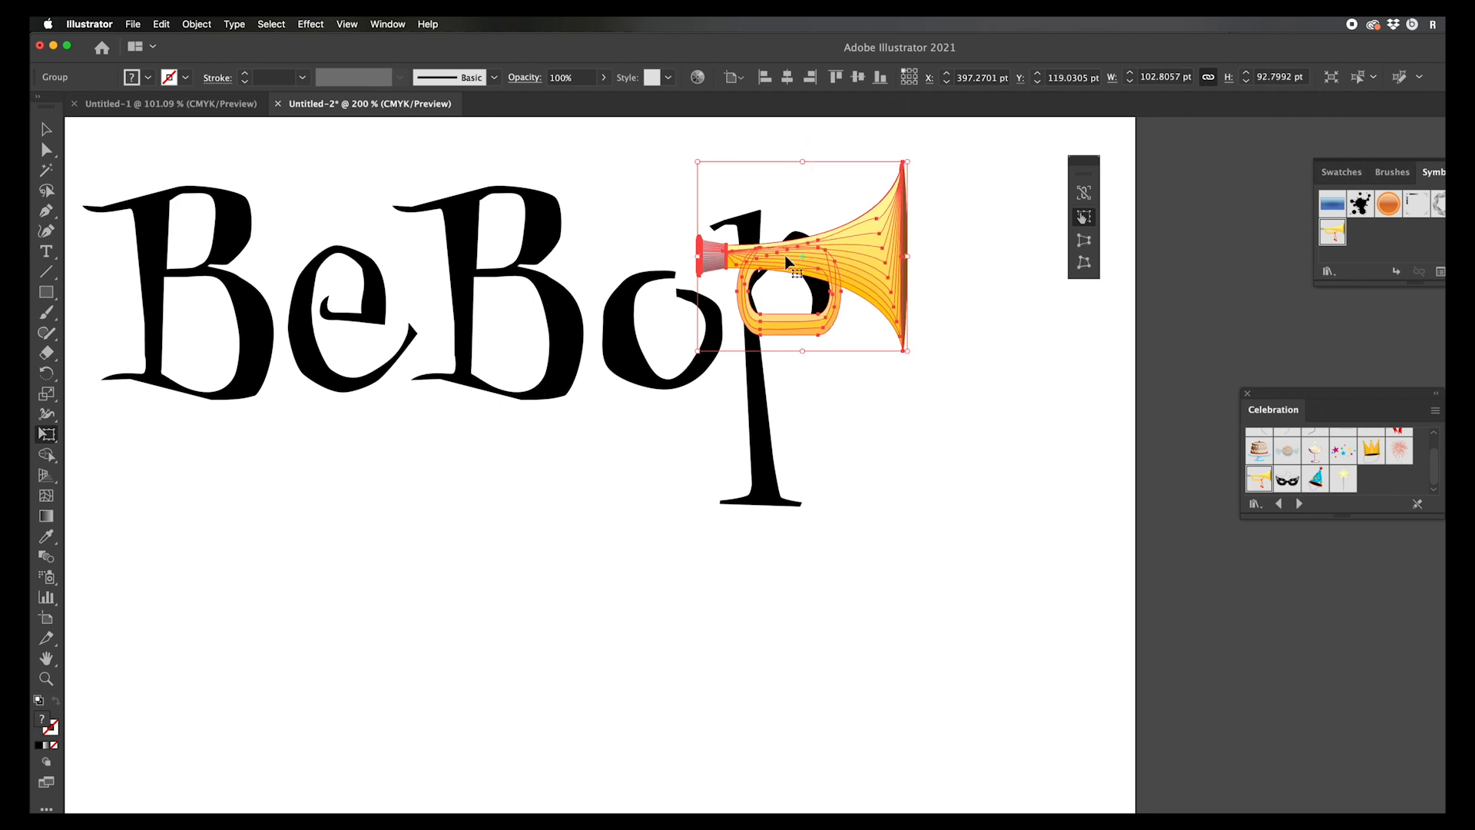
{"action": "left_click_drag", "start_coordinate": [698, 256], "coordinate": [679, 258]}
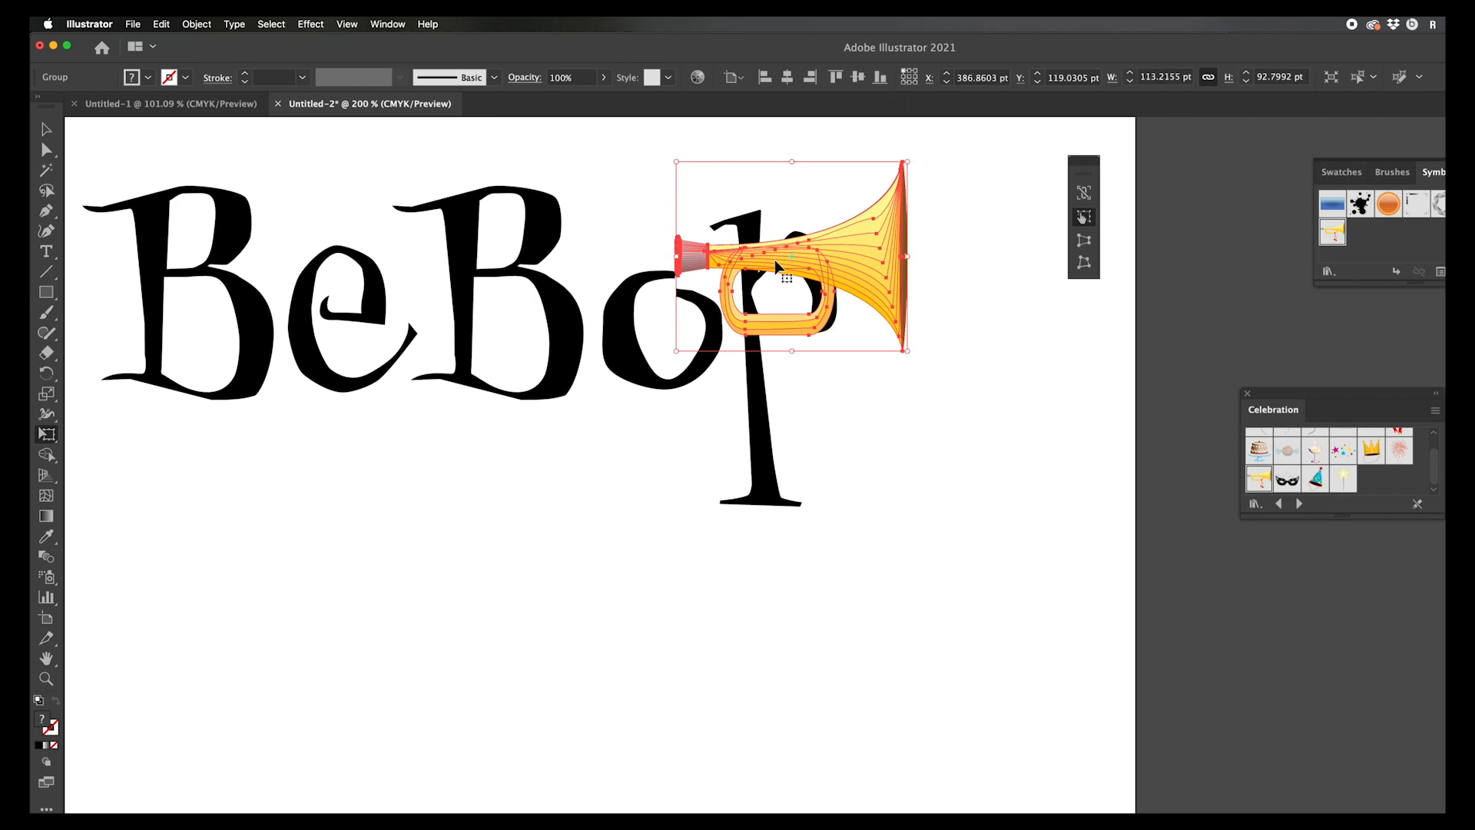
{"action": "left_click_drag", "start_coordinate": [785, 266], "coordinate": [800, 266]}
{"action": "left_click_drag", "start_coordinate": [925, 255], "coordinate": [907, 255]}
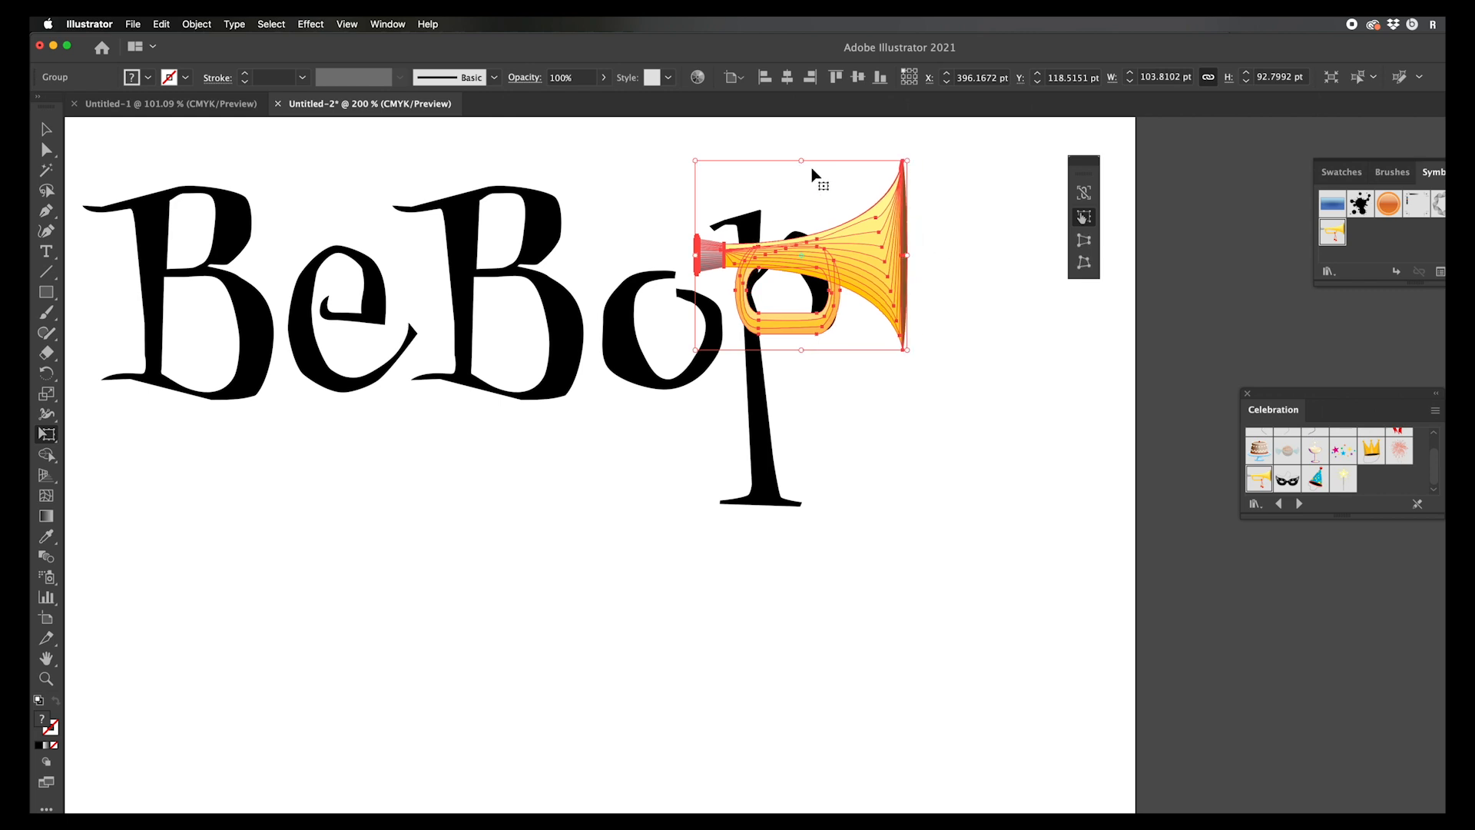
{"action": "left_click_drag", "start_coordinate": [799, 159], "coordinate": [803, 168]}
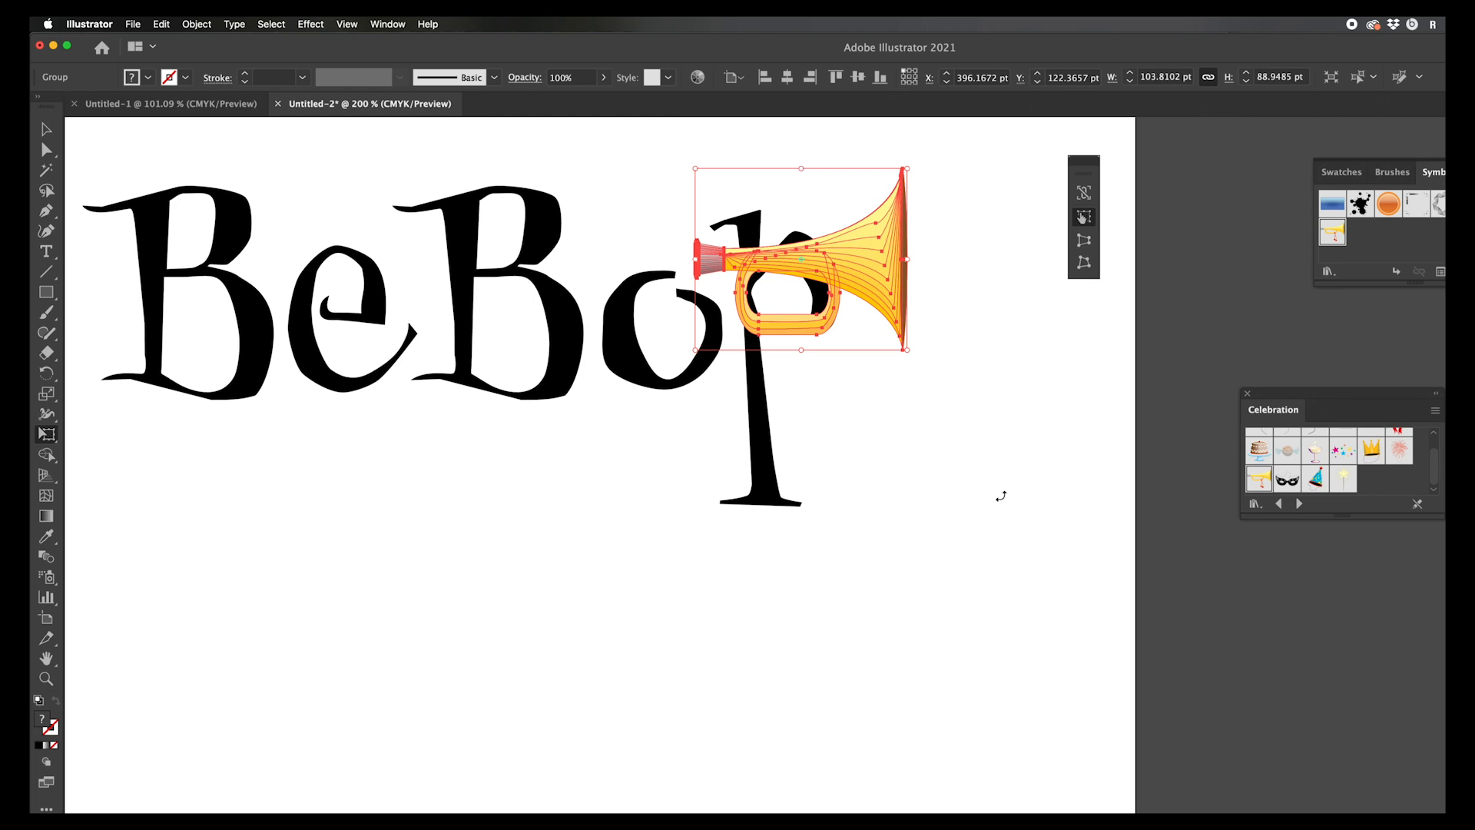
Step: Deselect the horn and show the Pathfinder operations
{"action": "key", "text": "super+shift+a"}
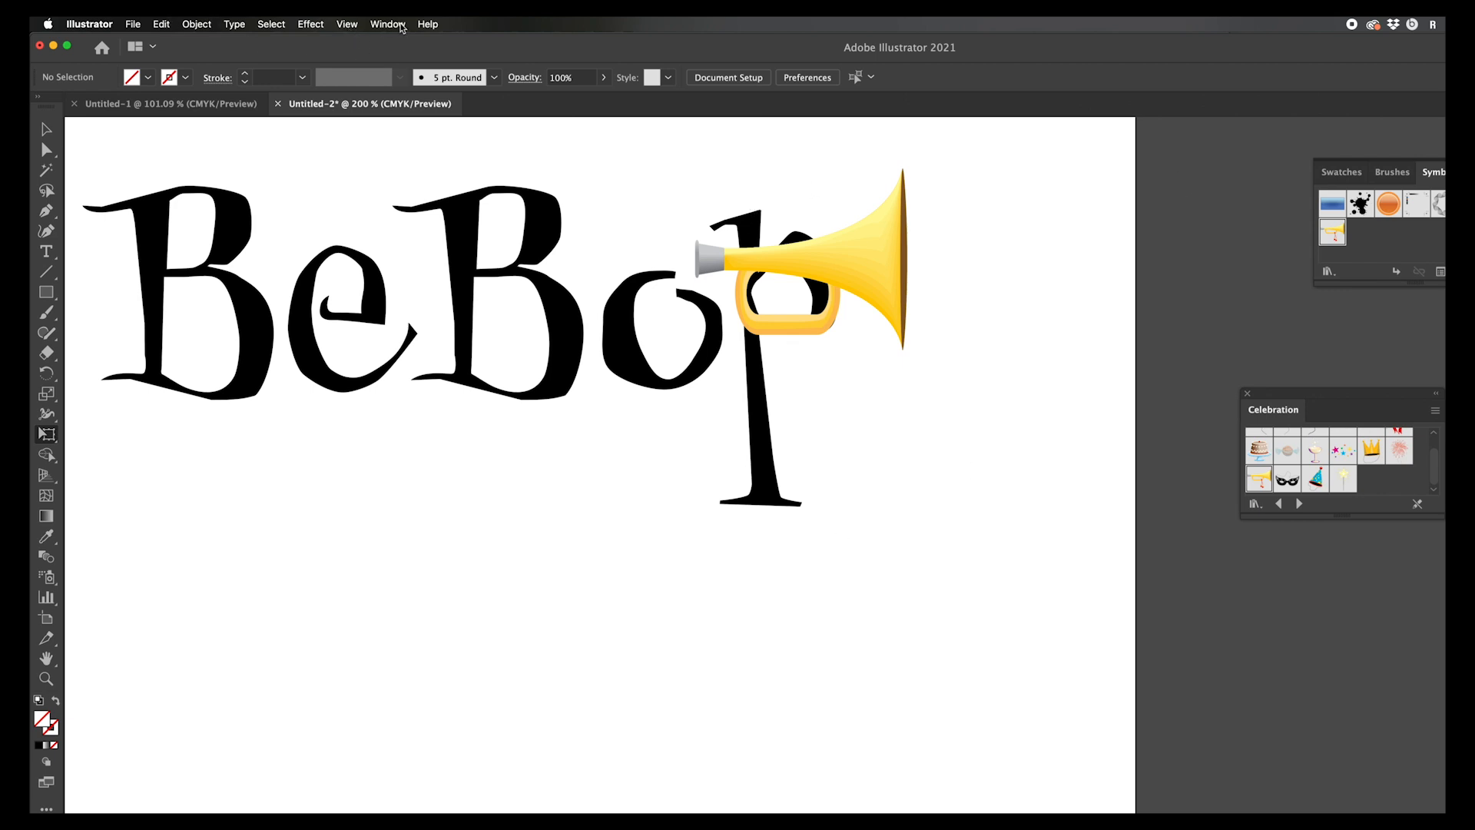
{"action": "left_click", "coordinate": [390, 24]}
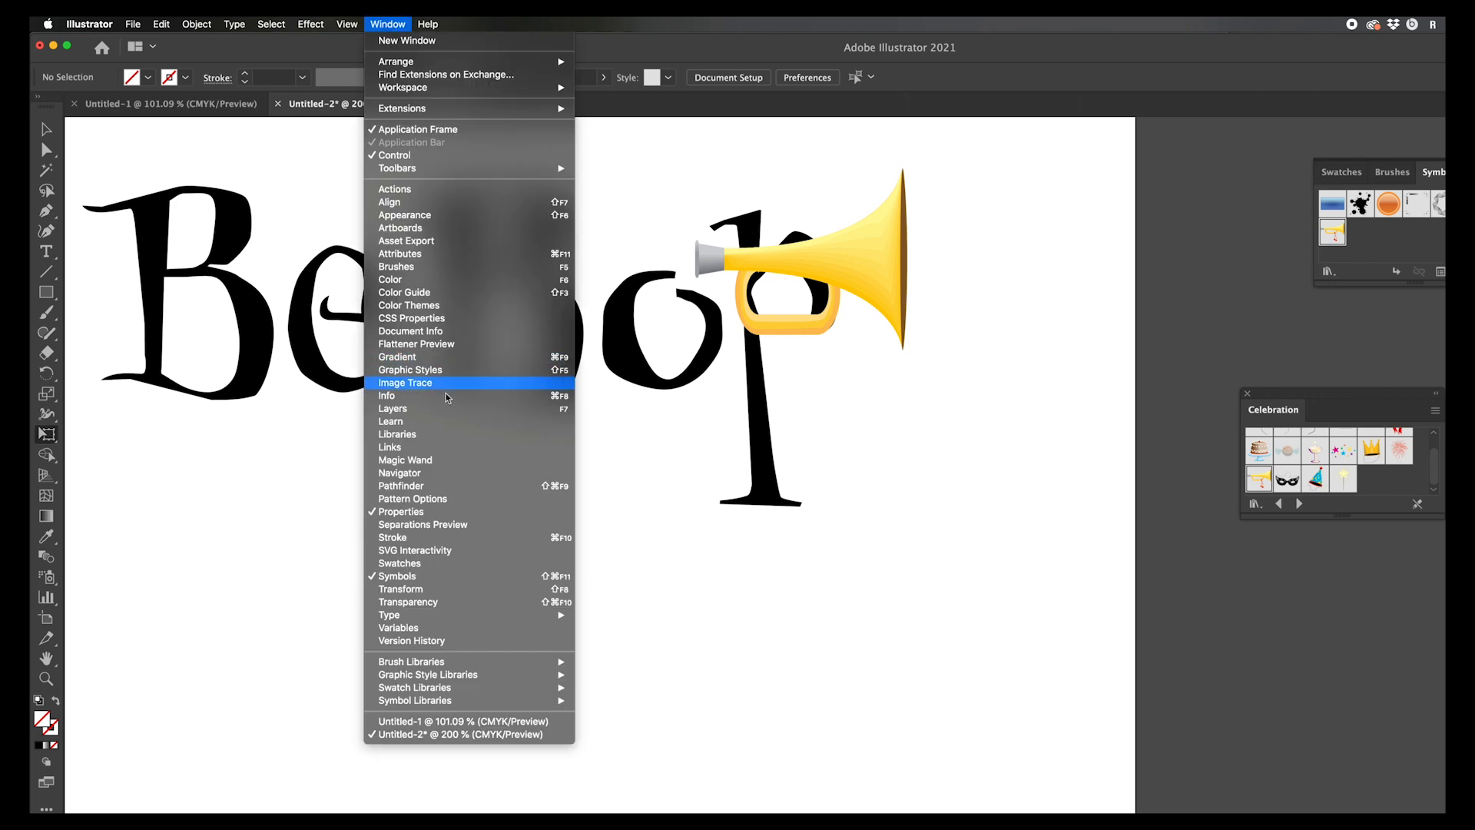
{"action": "left_click", "coordinate": [454, 486]}
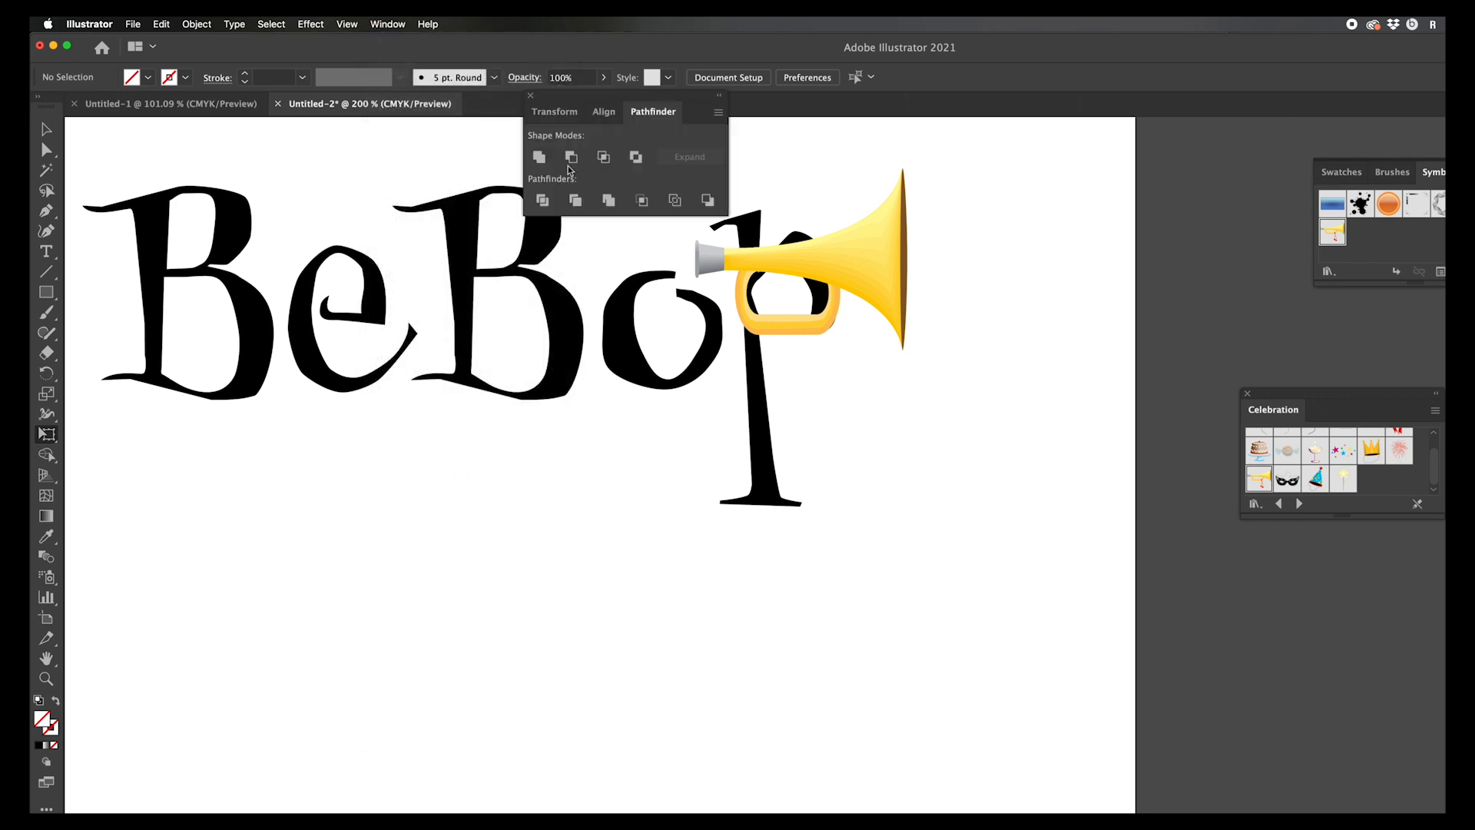
Step: Detach the Pathfinder panel from the Transform and Align group and dock it back in place
{"action": "left_click_drag", "start_coordinate": [660, 115], "coordinate": [1027, 316]}
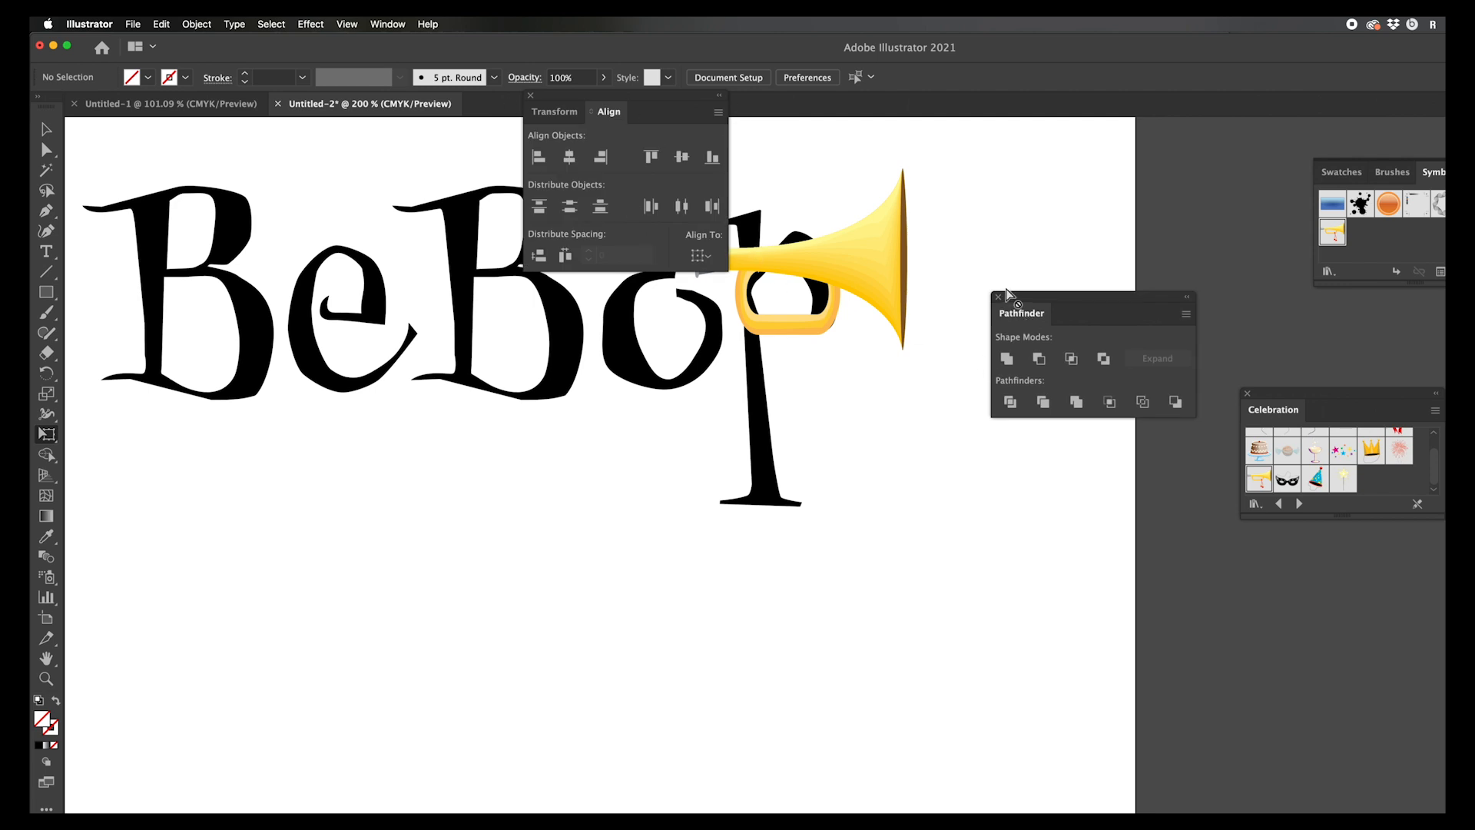
{"action": "left_click_drag", "start_coordinate": [1021, 314], "coordinate": [636, 125]}
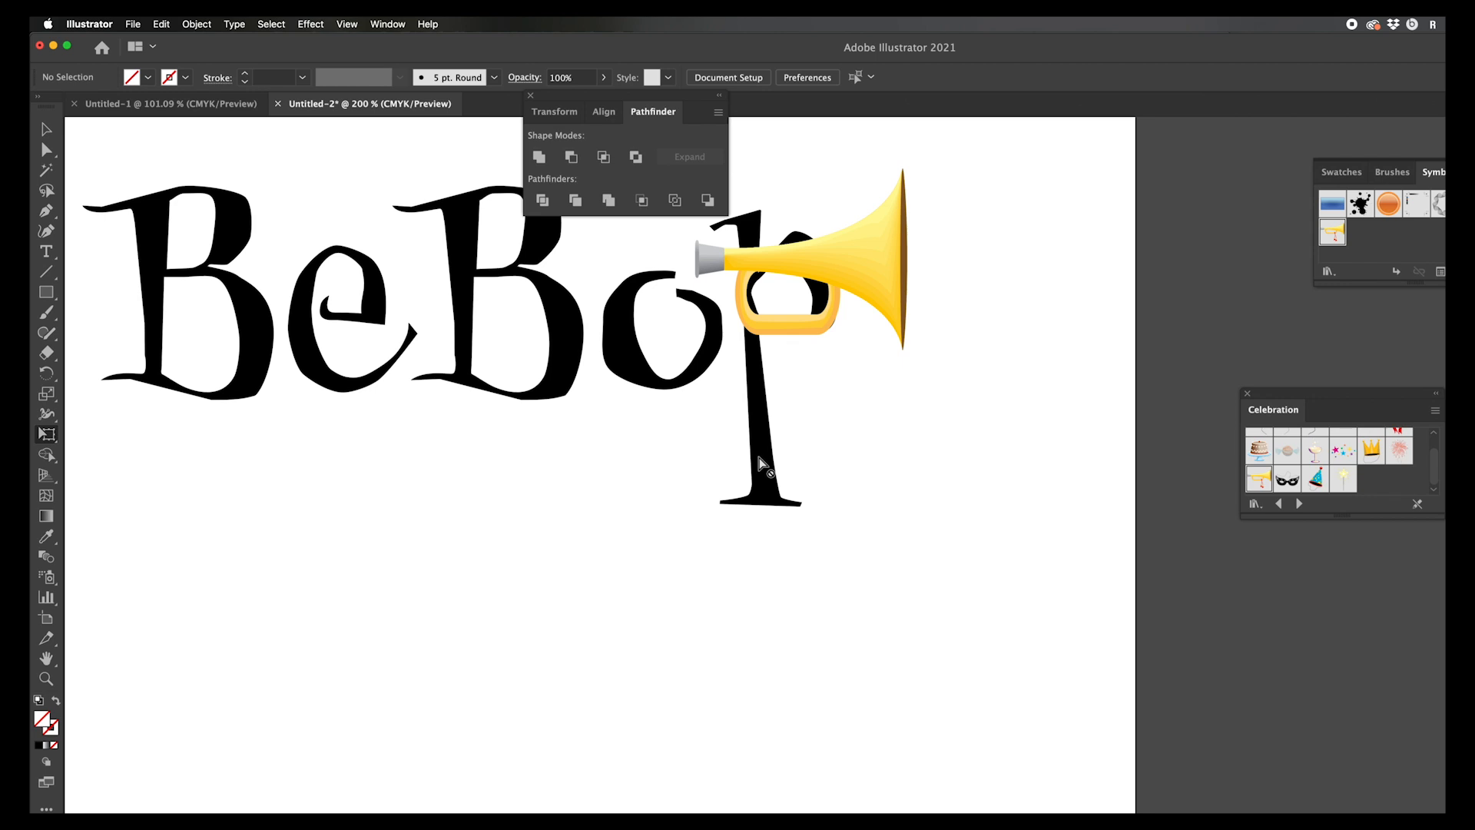
Step: Select the whole BeBop lettering group and bring the panel area beside the artboard into view
{"action": "left_click", "coordinate": [46, 130]}
{"action": "left_click", "coordinate": [762, 435]}
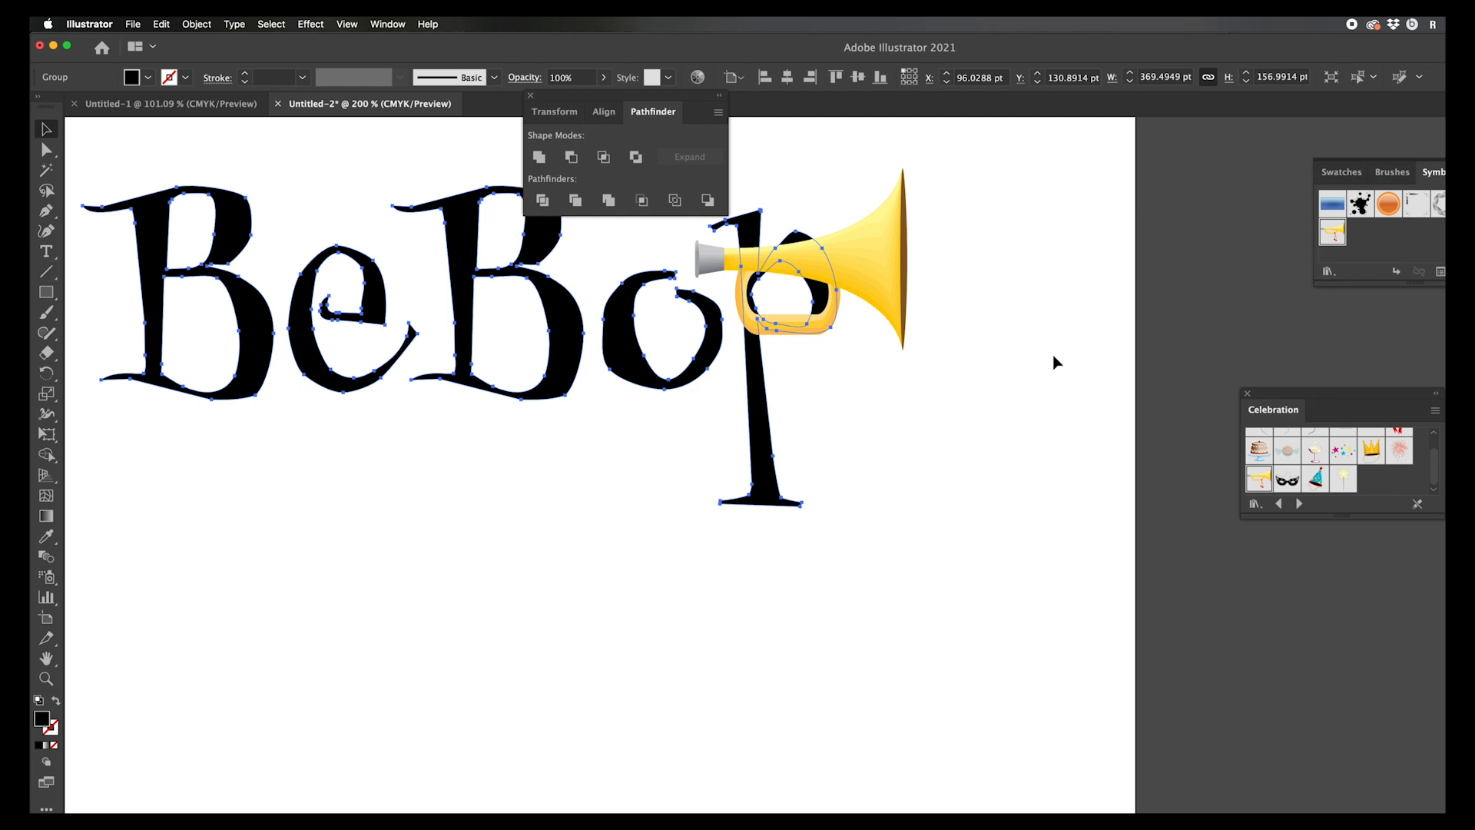
{"action": "scroll", "coordinate": [1055, 361], "scroll_direction": "right", "scroll_amount": 1}
{"action": "scroll", "coordinate": [1055, 361], "scroll_direction": "right", "scroll_amount": 5}
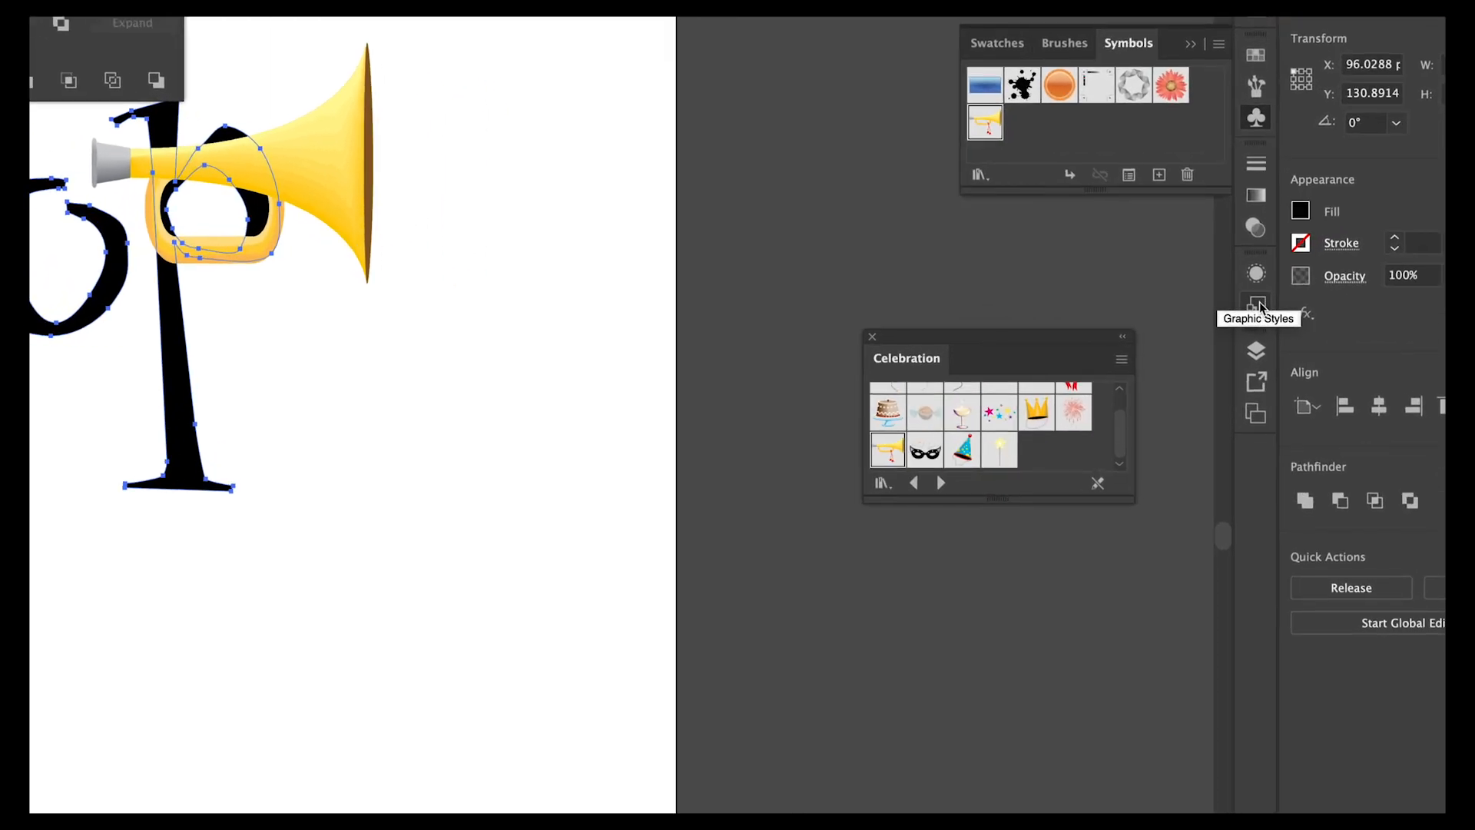
Step: Examine the individual letter paths inside the lettering group in the layer structure, then collapse the group
{"action": "left_click", "coordinate": [1256, 351]}
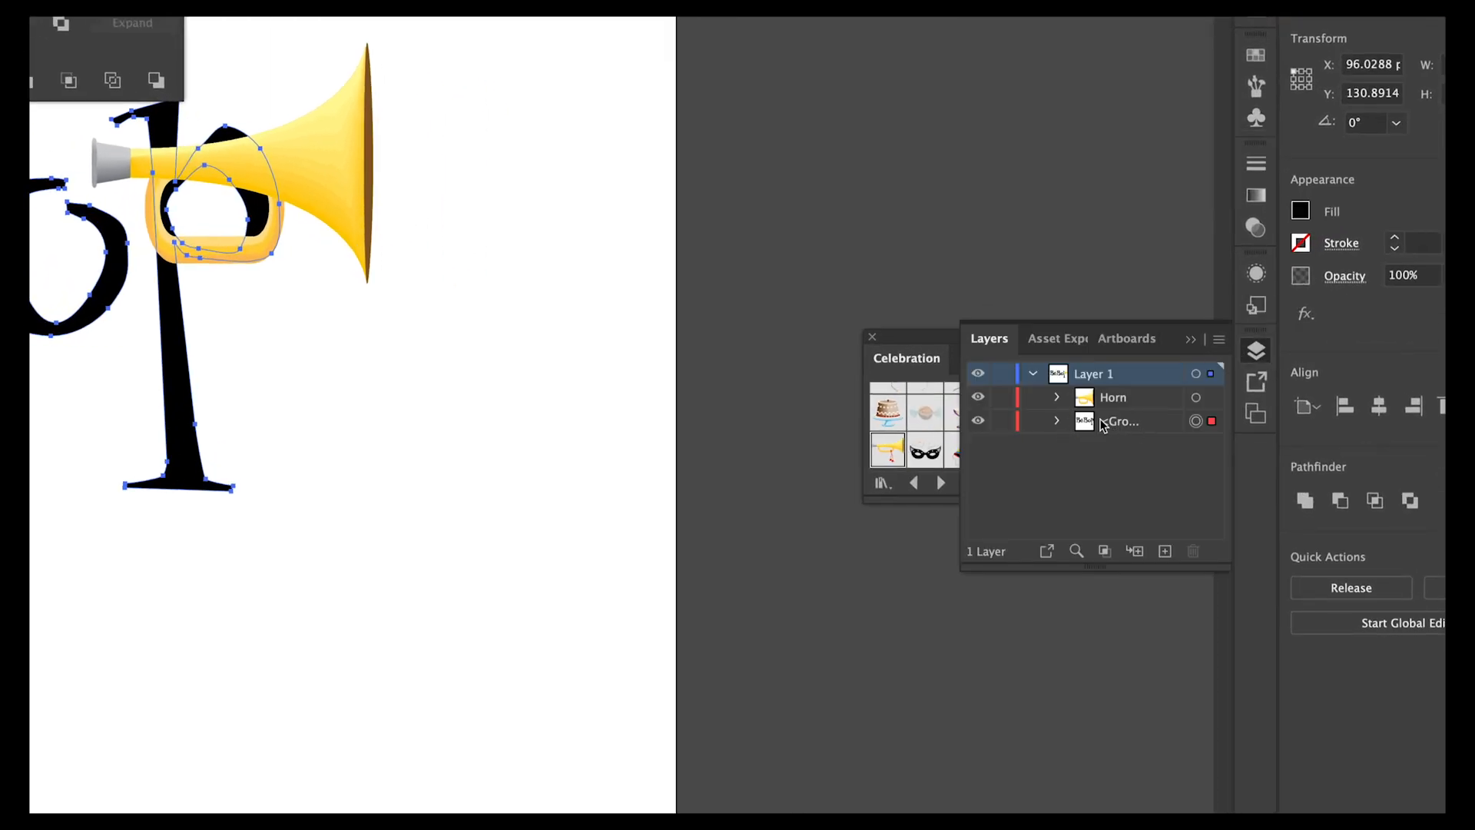
{"action": "left_click", "coordinate": [1057, 421]}
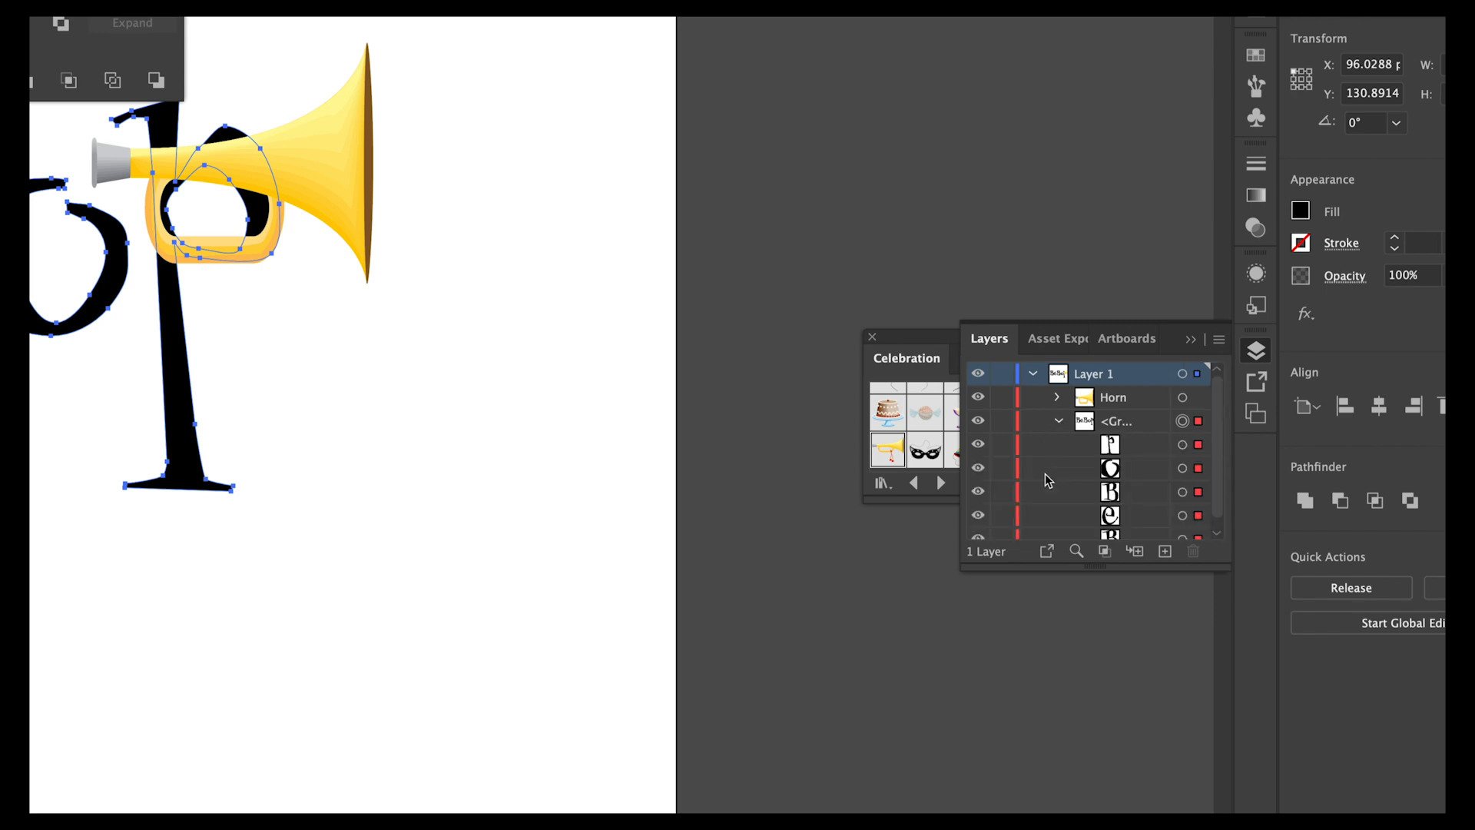
{"action": "scroll", "coordinate": [1046, 486], "scroll_direction": "down", "scroll_amount": 1}
{"action": "scroll", "coordinate": [1046, 486], "scroll_direction": "up", "scroll_amount": 1}
{"action": "scroll", "coordinate": [1045, 486], "scroll_direction": "down", "scroll_amount": 1}
{"action": "scroll", "coordinate": [1046, 486], "scroll_direction": "up", "scroll_amount": 1}
{"action": "scroll", "coordinate": [1045, 487], "scroll_direction": "down", "scroll_amount": 1}
{"action": "left_click", "coordinate": [1182, 409]}
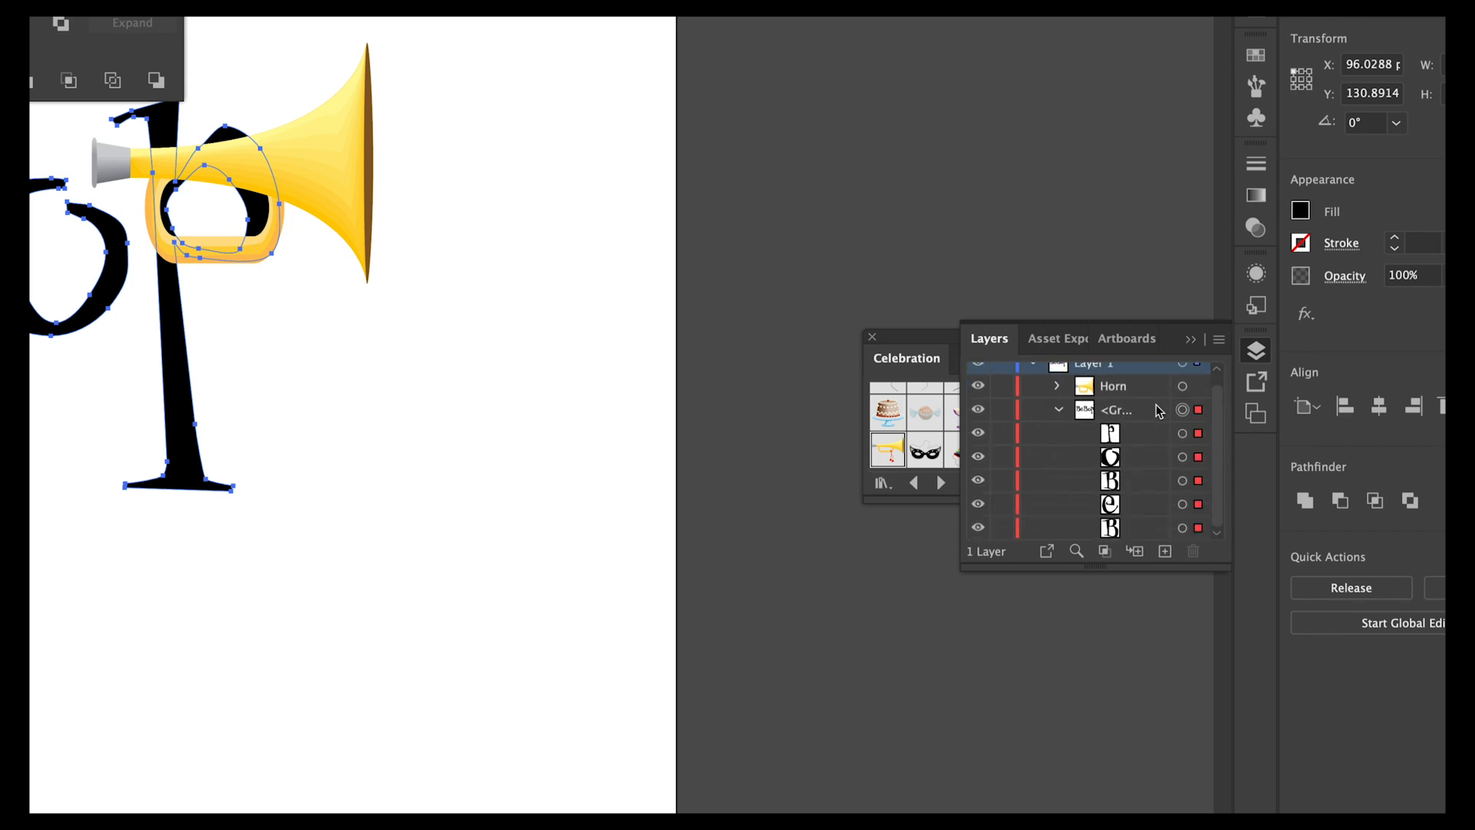
{"action": "left_click", "coordinate": [1059, 415]}
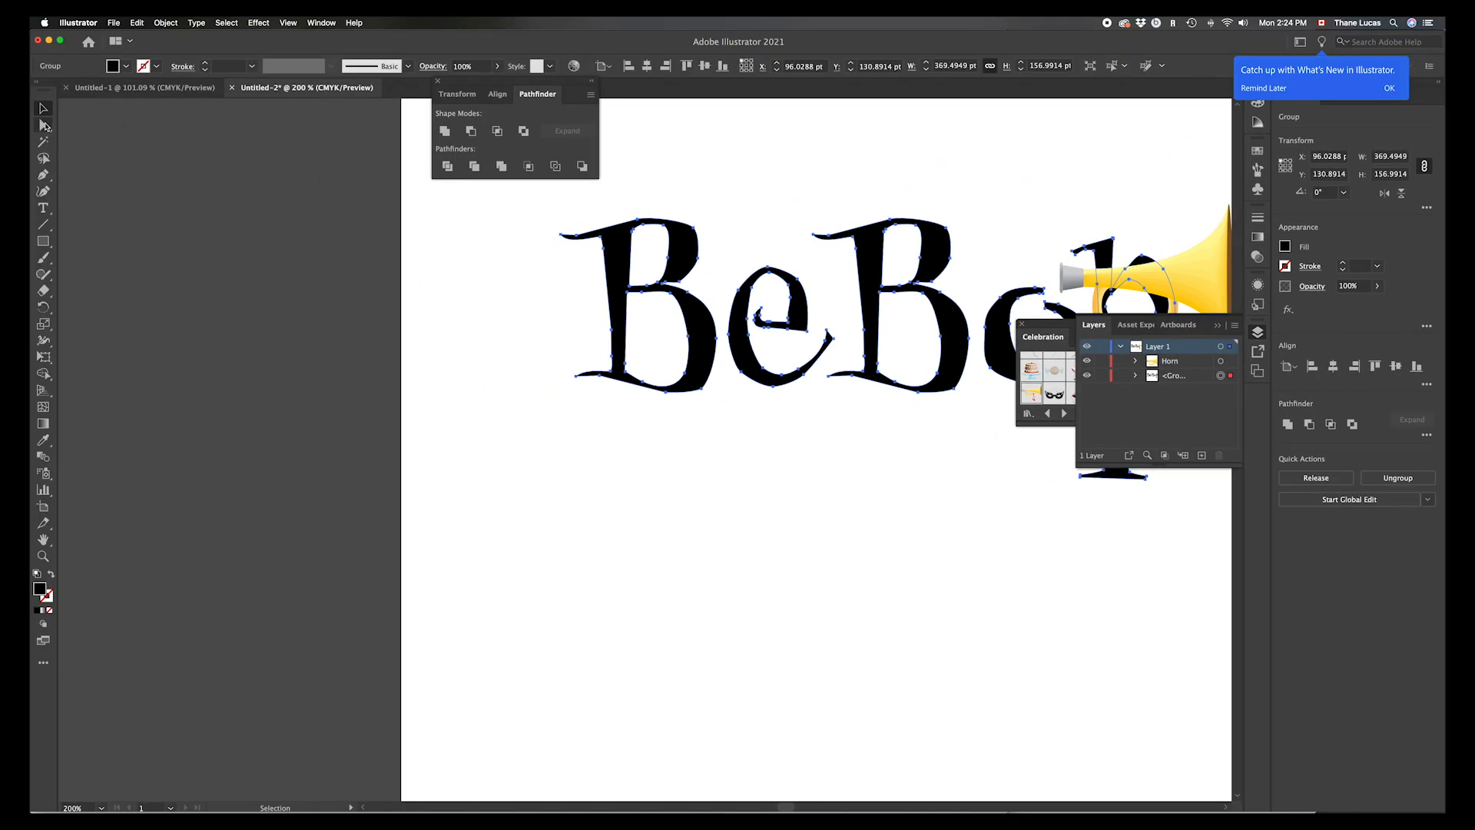
Step: Activate the Group Selection tool and try it on the p alone and on its whole lettering group, then deselect
{"action": "left_click_drag", "start_coordinate": [44, 125], "coordinate": [112, 144]}
{"action": "right_click", "coordinate": [758, 562]}
{"action": "left_click", "coordinate": [721, 531]}
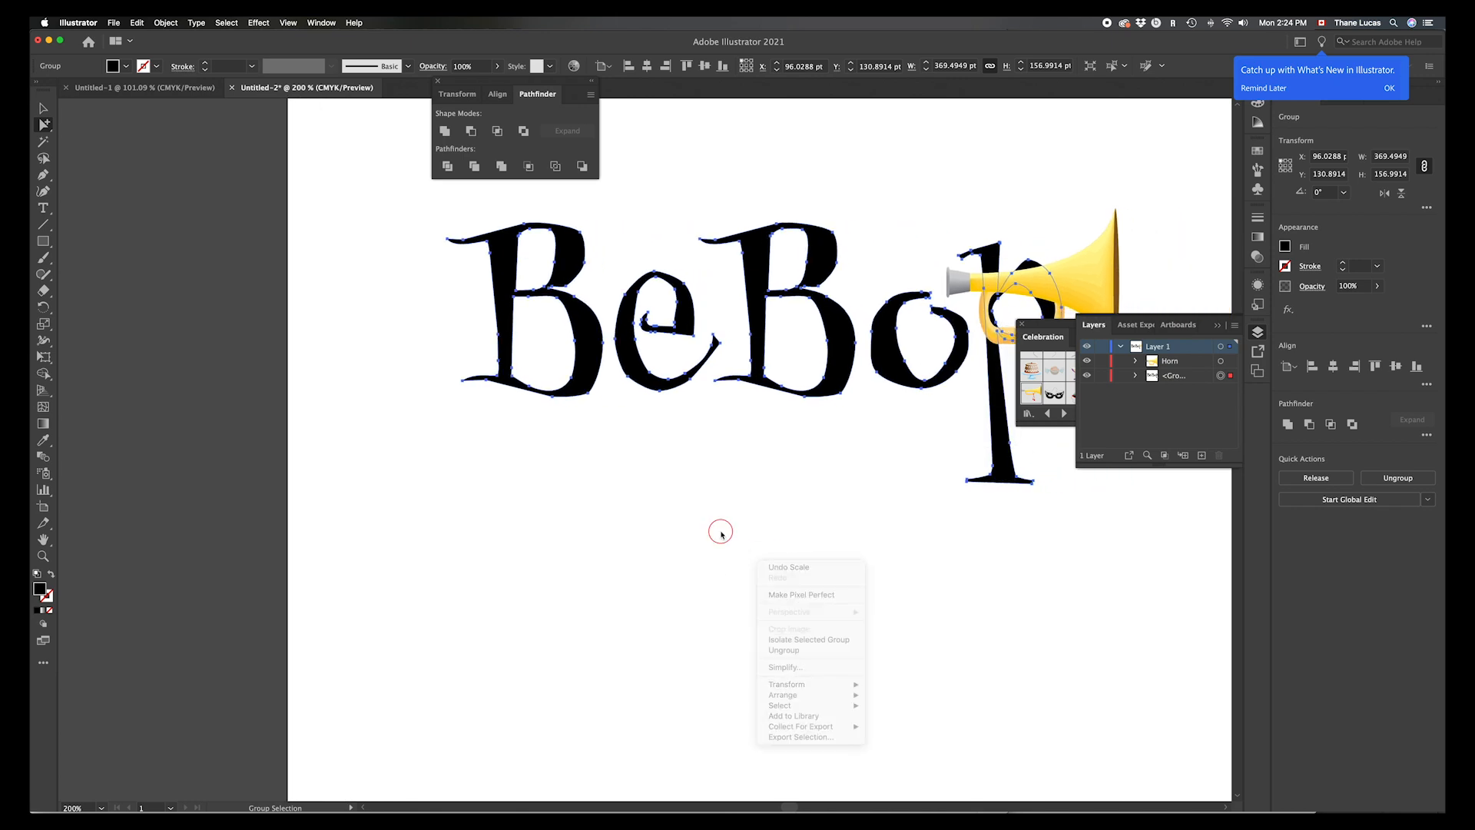
{"action": "left_click", "coordinate": [721, 532]}
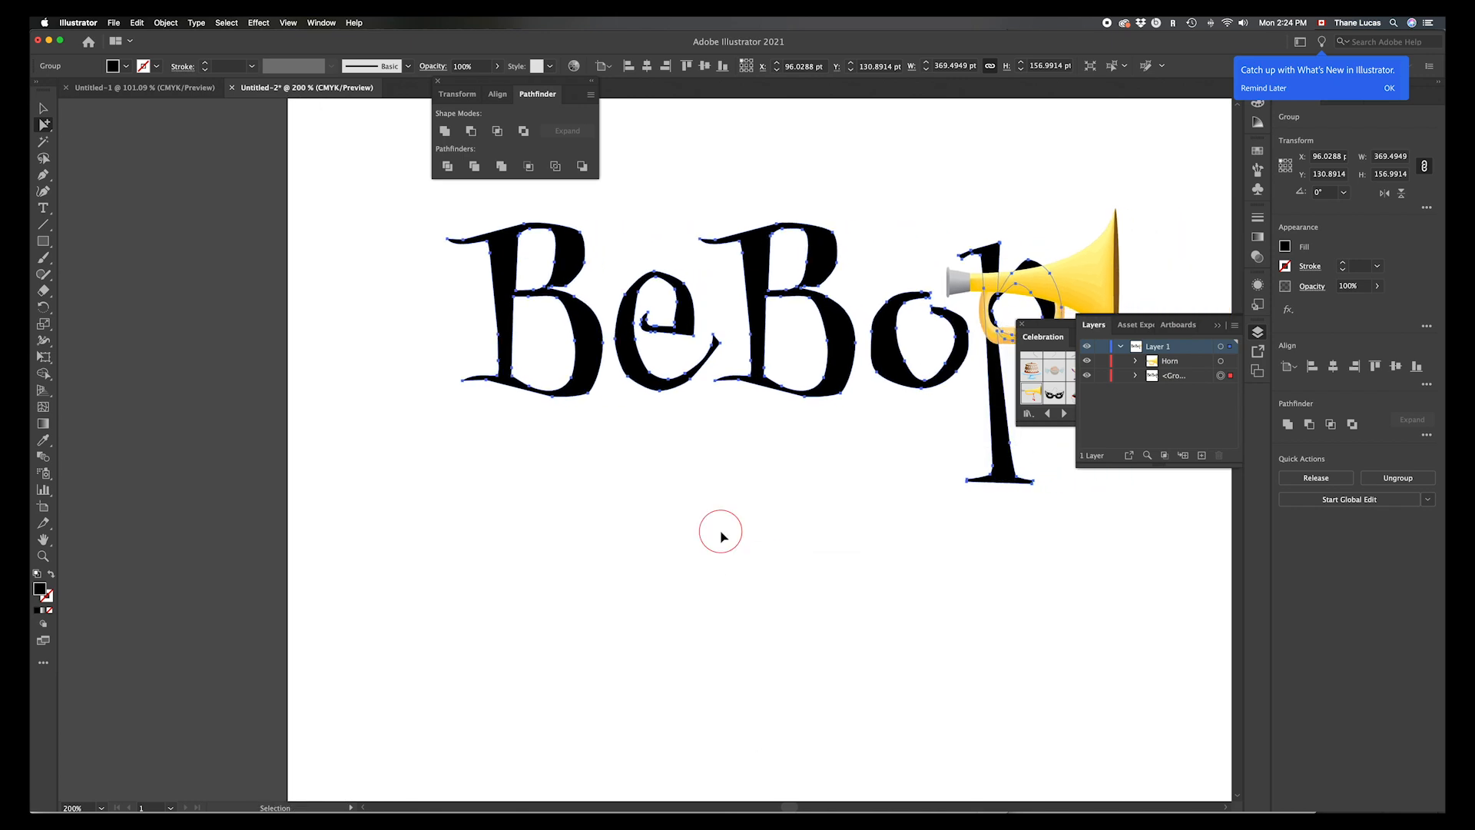
{"action": "left_click", "coordinate": [1001, 457]}
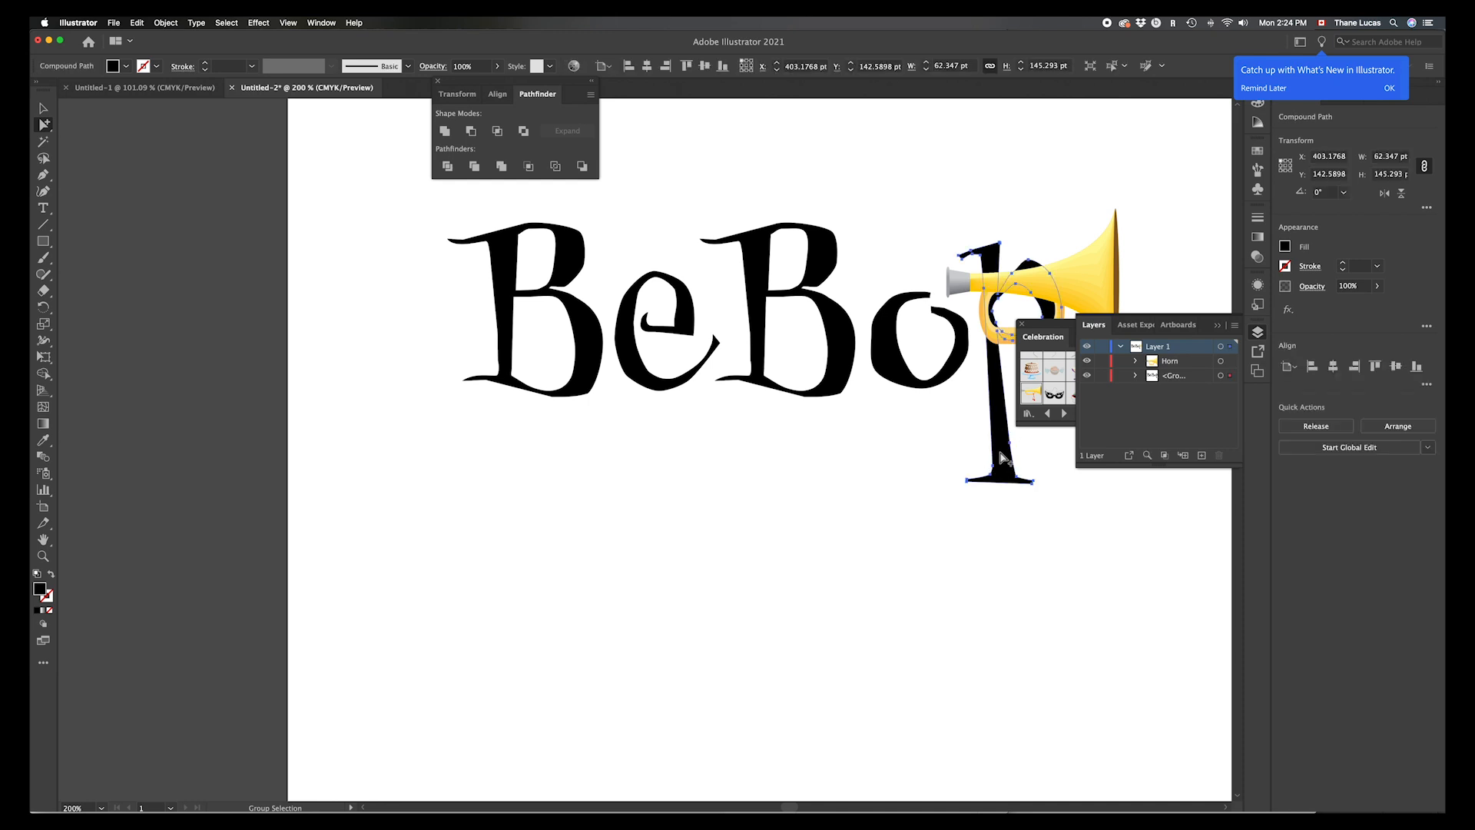
{"action": "left_click", "coordinate": [1001, 458]}
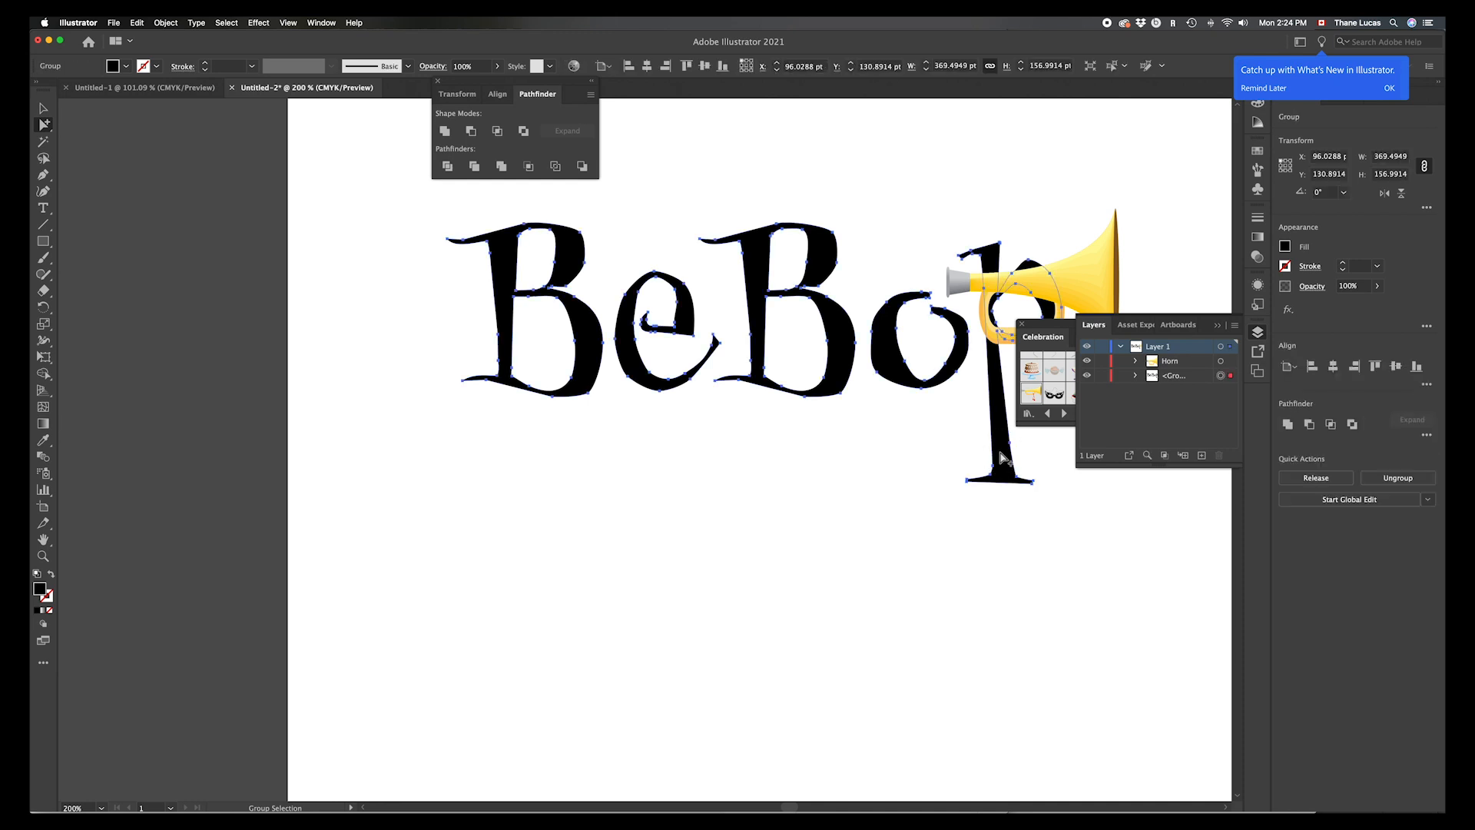
{"action": "left_click", "coordinate": [587, 597]}
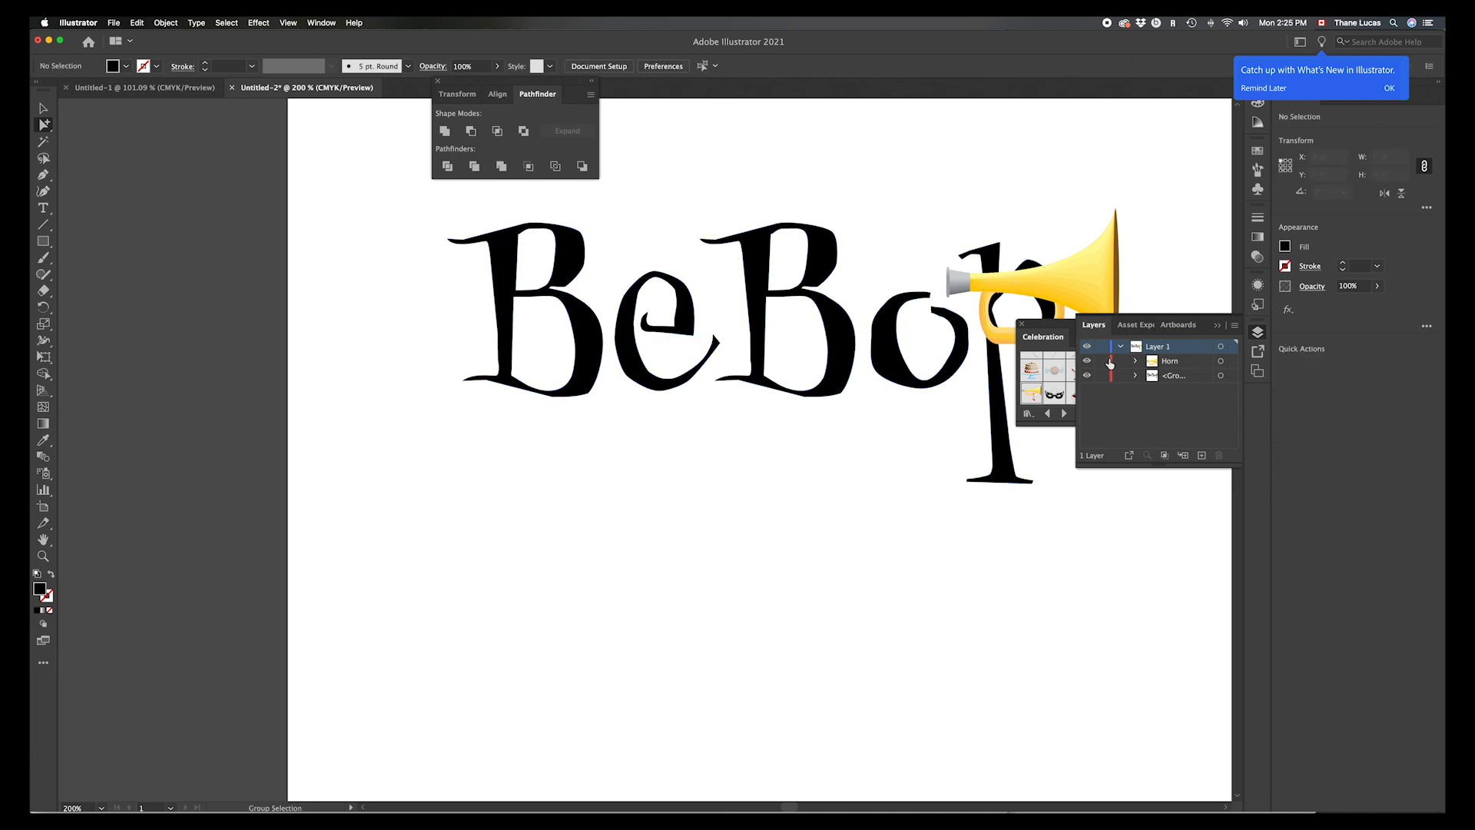
Step: Enlarge the expanded layer list and compare selecting only the p with selecting the whole lettering group, then deselect
{"action": "left_click", "coordinate": [1136, 375]}
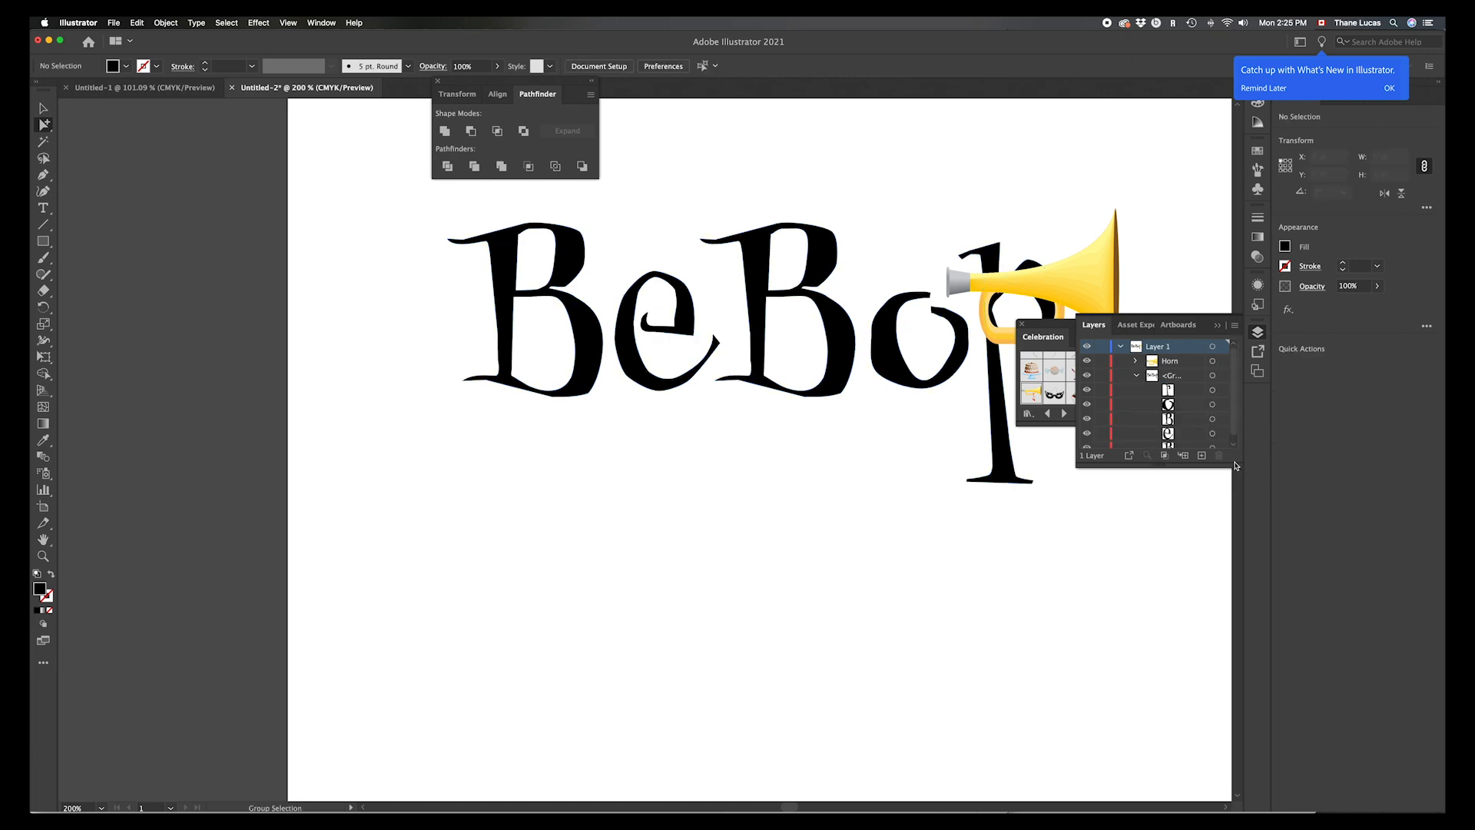
{"action": "left_click_drag", "start_coordinate": [1235, 464], "coordinate": [1233, 634]}
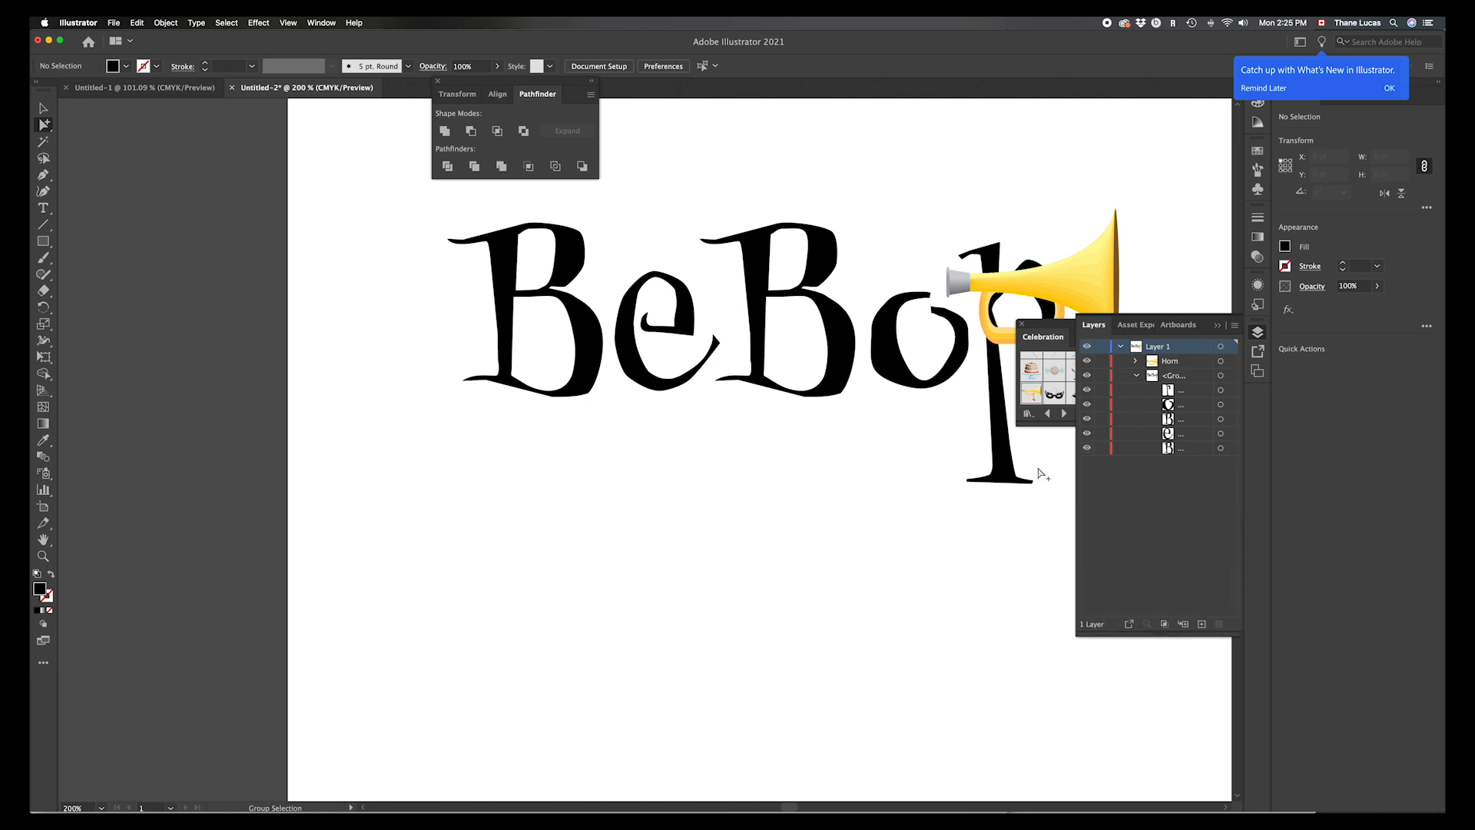
{"action": "left_click", "coordinate": [1009, 466]}
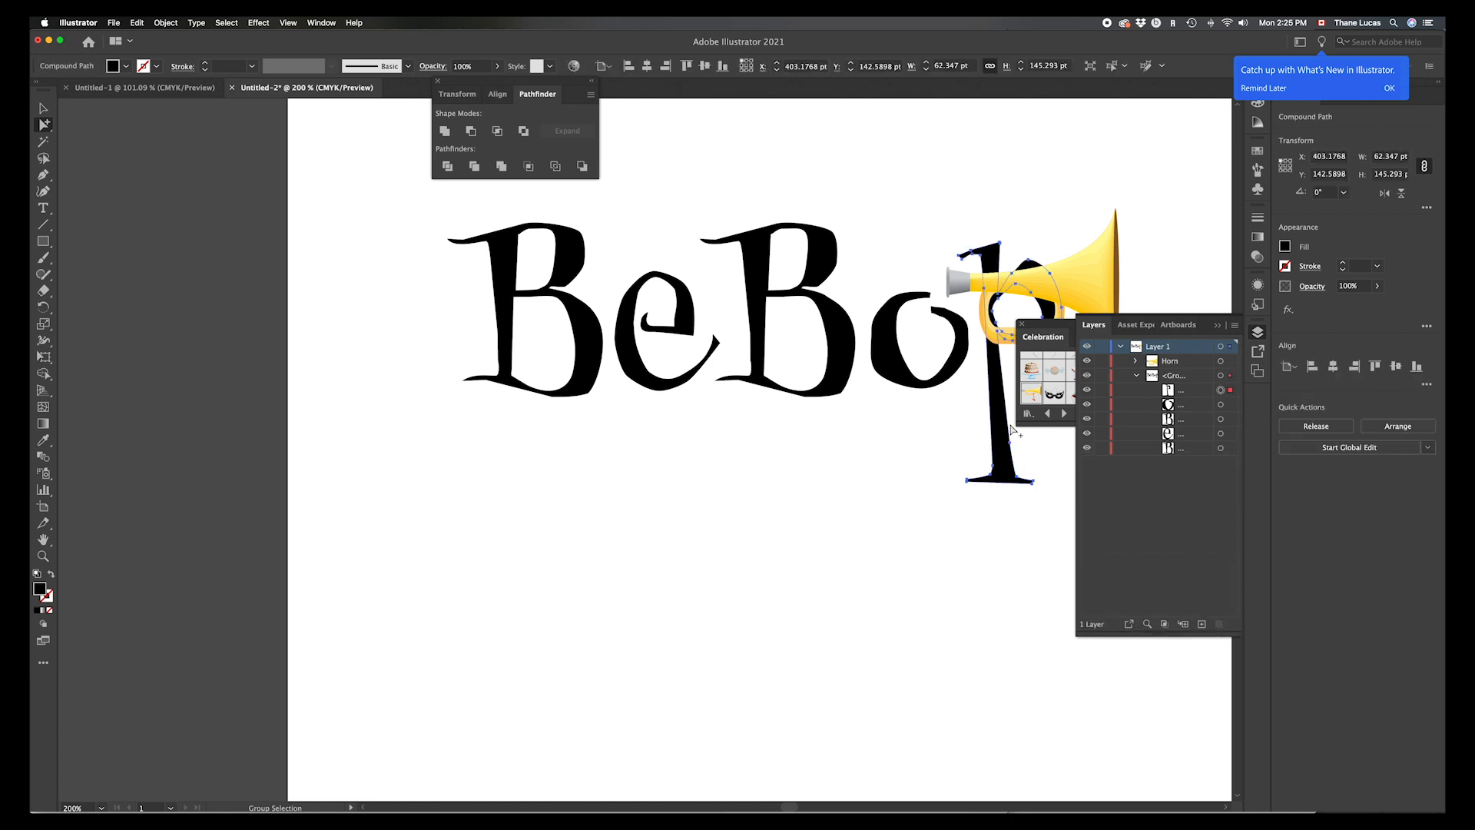
{"action": "left_click", "coordinate": [997, 442]}
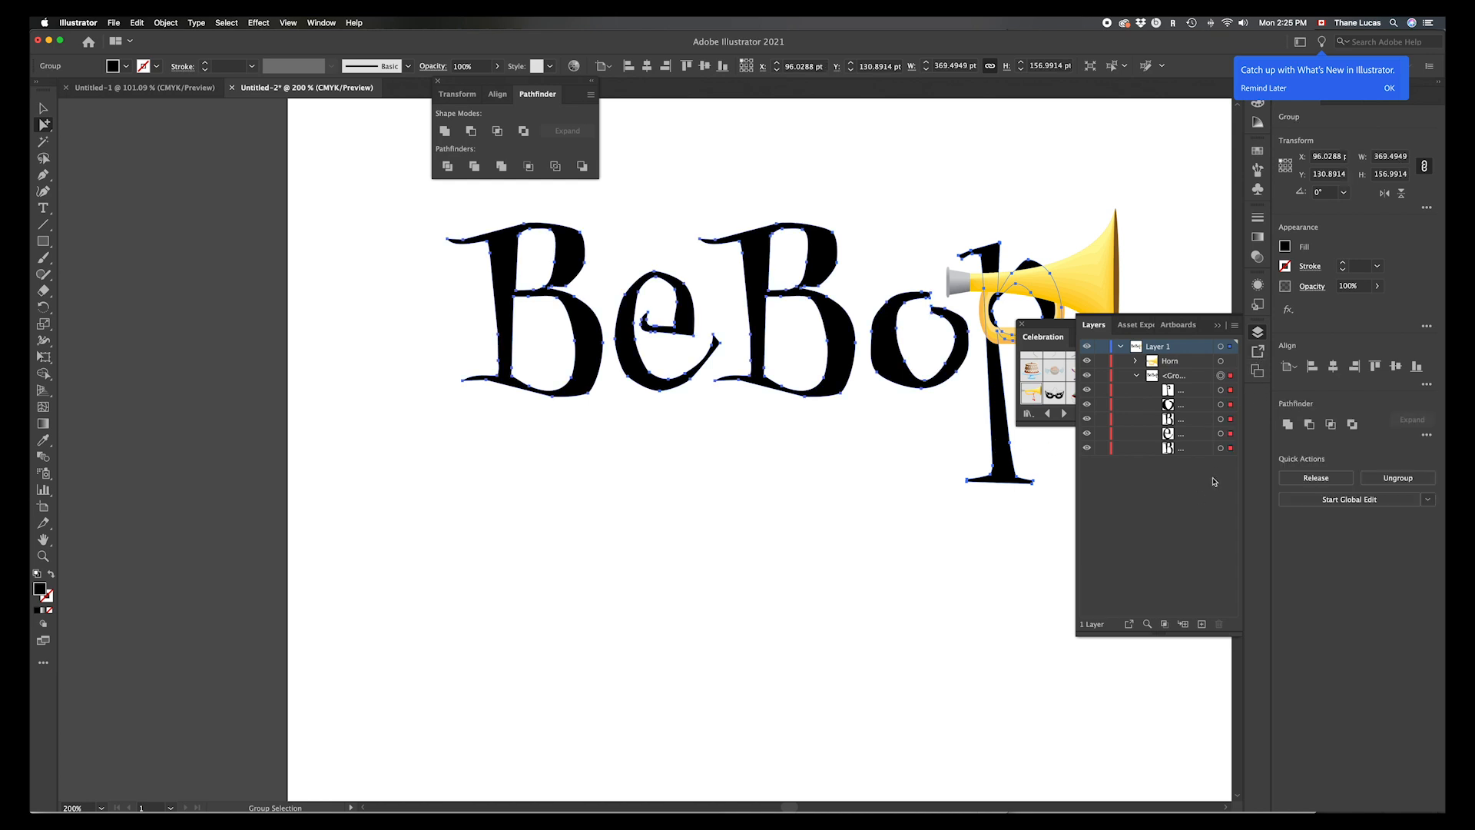
{"action": "left_click", "coordinate": [805, 595]}
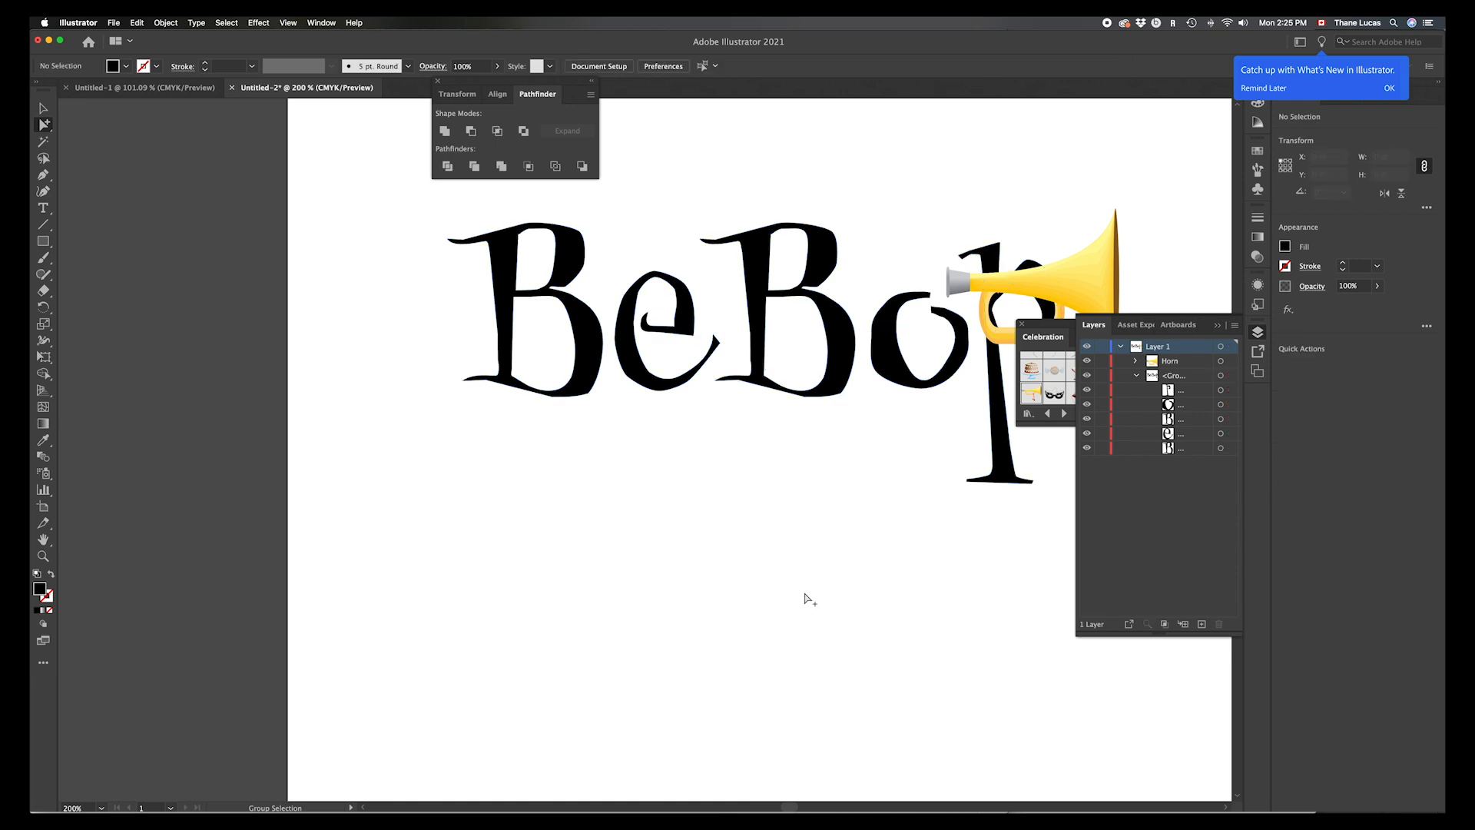
Step: Select only the p within the lettering group together with the horn and split their overlaps with Pathfinder Divide
{"action": "scroll", "coordinate": [803, 592], "scroll_direction": "right", "scroll_amount": 10}
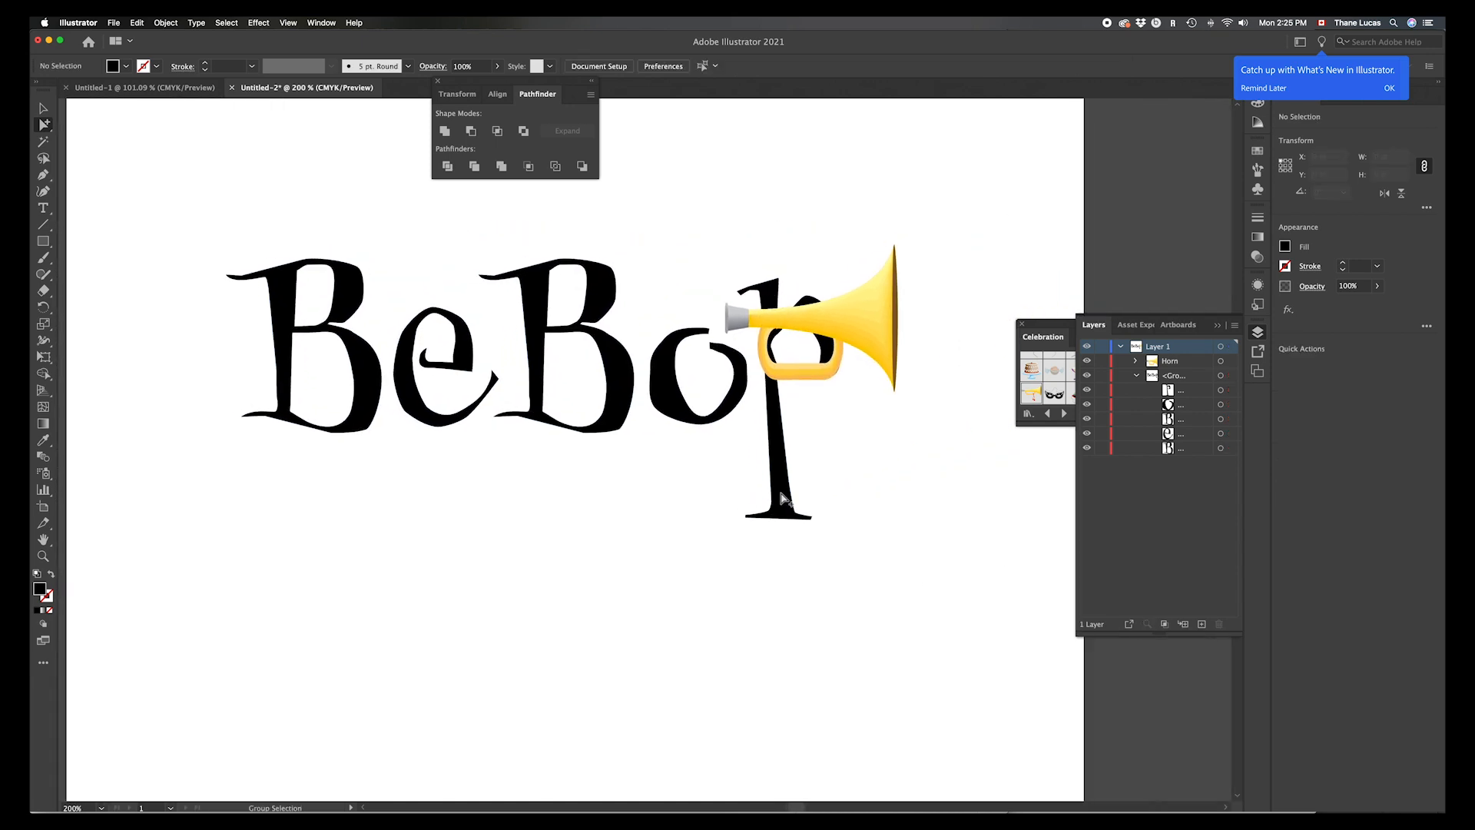
{"action": "left_click", "coordinate": [781, 498]}
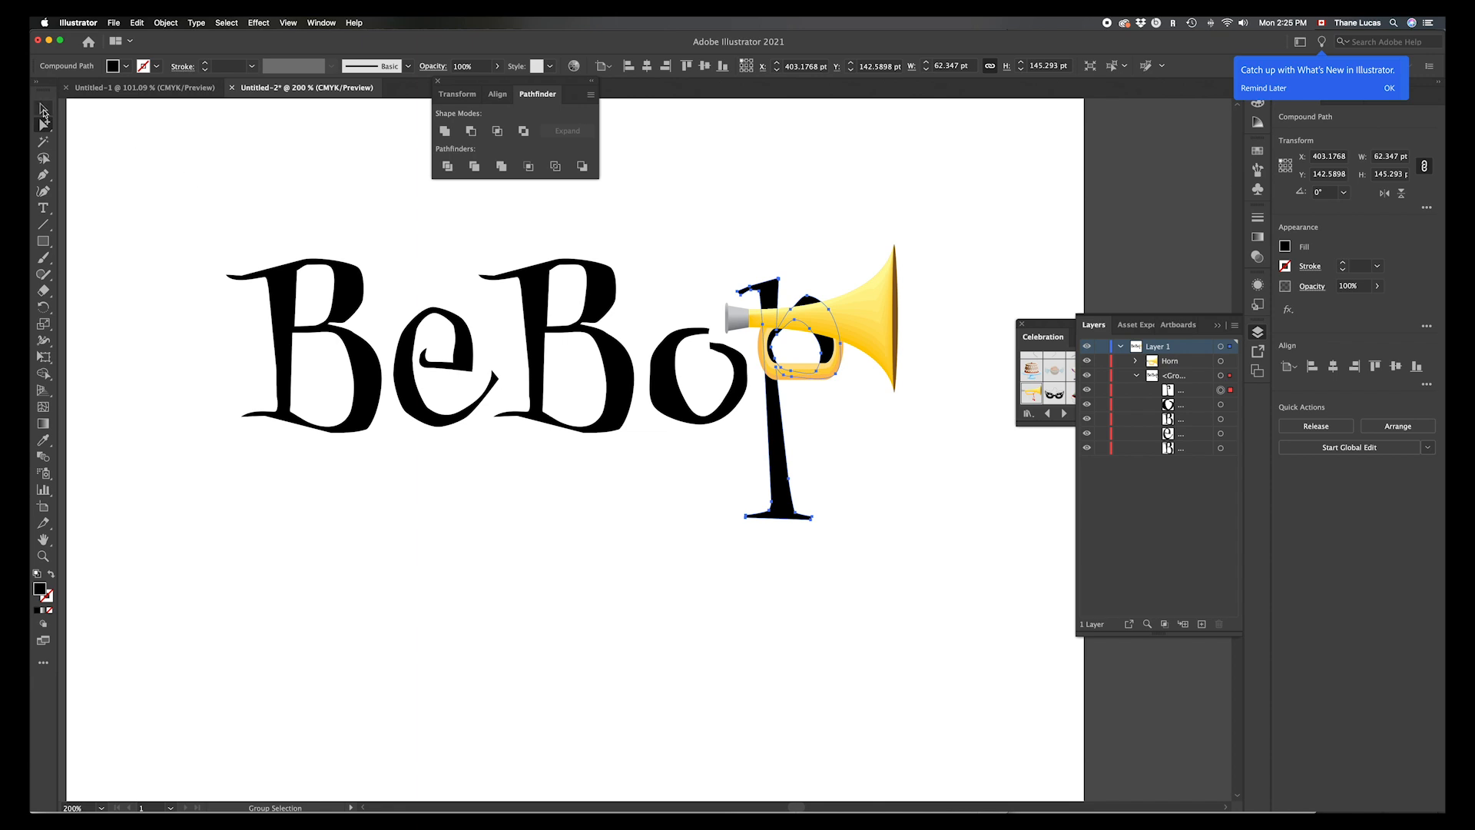
{"action": "left_click", "coordinate": [1137, 376]}
{"action": "key", "text": "v"}
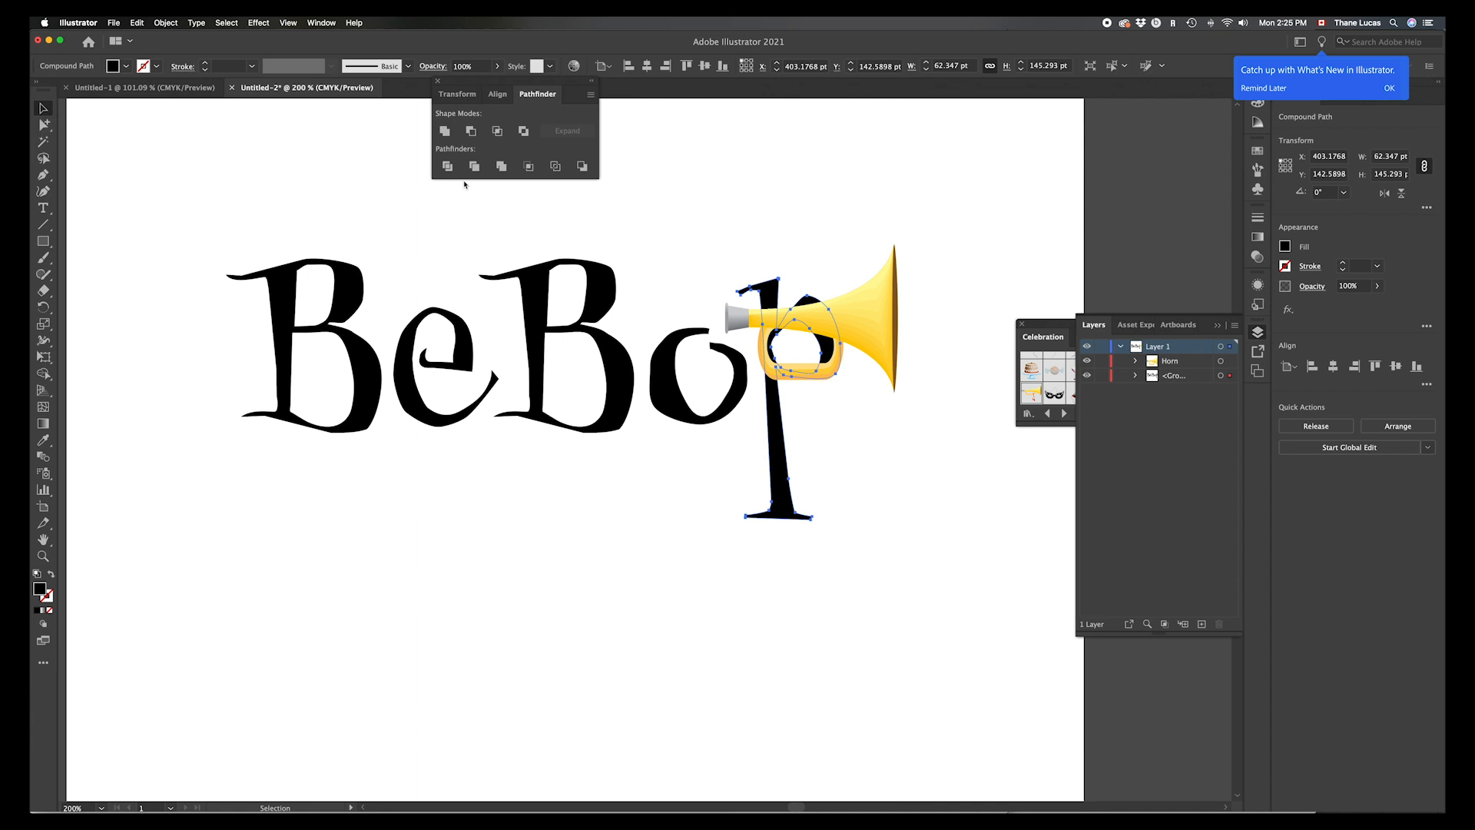
{"action": "left_click", "coordinate": [884, 326], "text": "shift"}
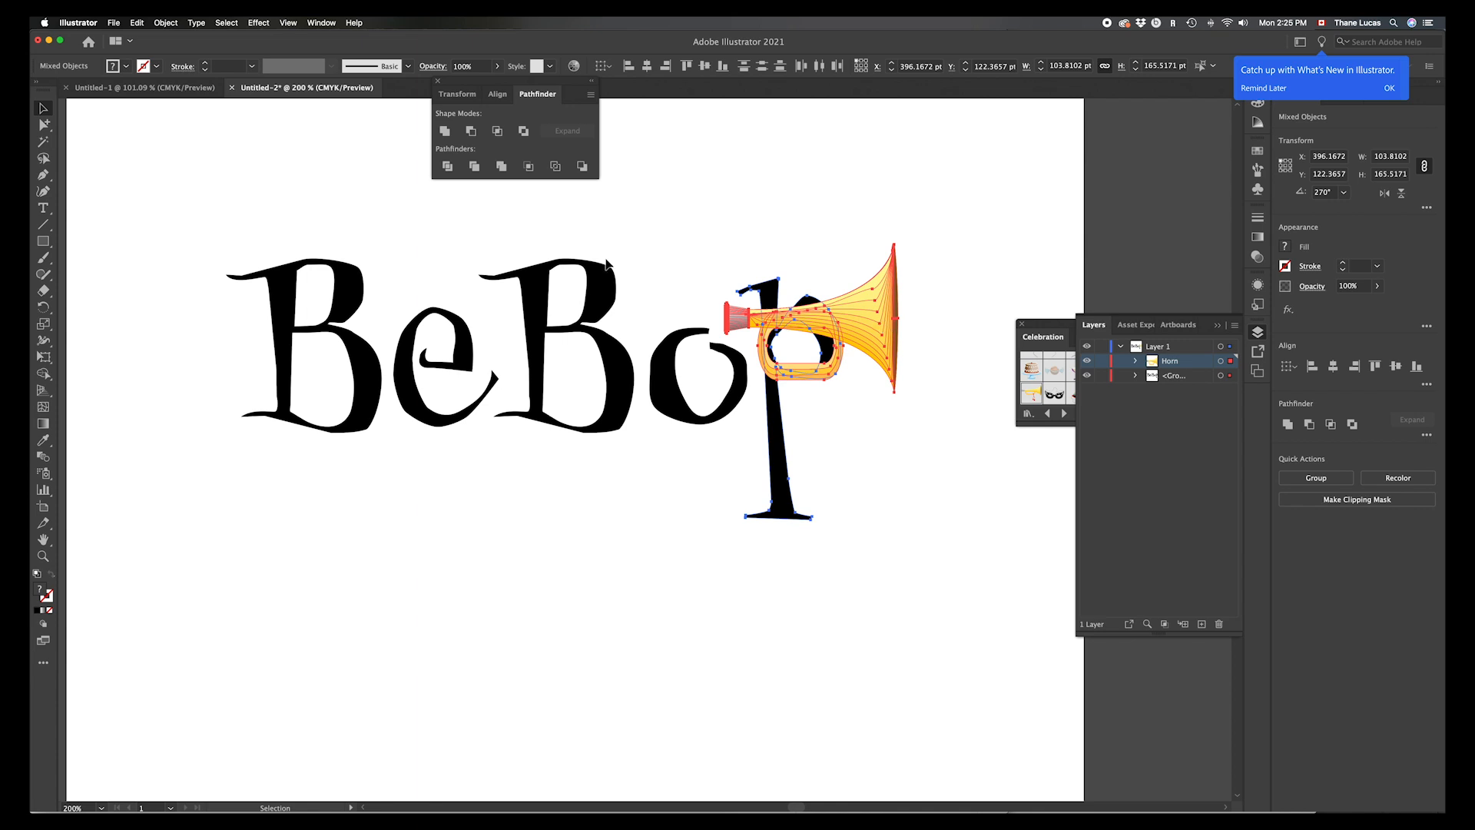
{"action": "left_click", "coordinate": [448, 167]}
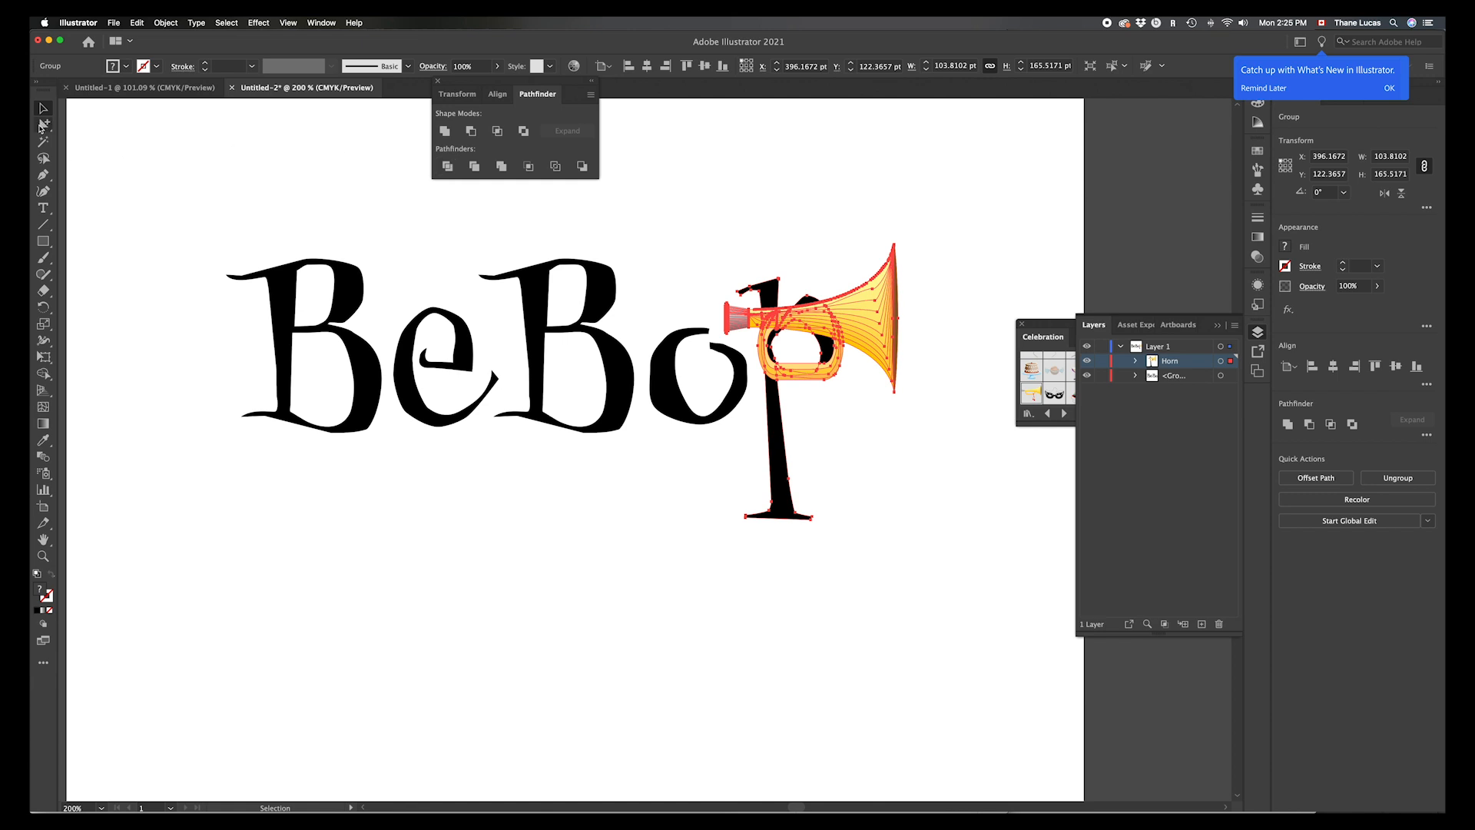
Step: Deselect the divided artwork and directly select and delete the black bowl fragment at the right inside the horn's handle loop
{"action": "left_click_drag", "start_coordinate": [47, 125], "coordinate": [102, 132]}
{"action": "left_click", "coordinate": [102, 129]}
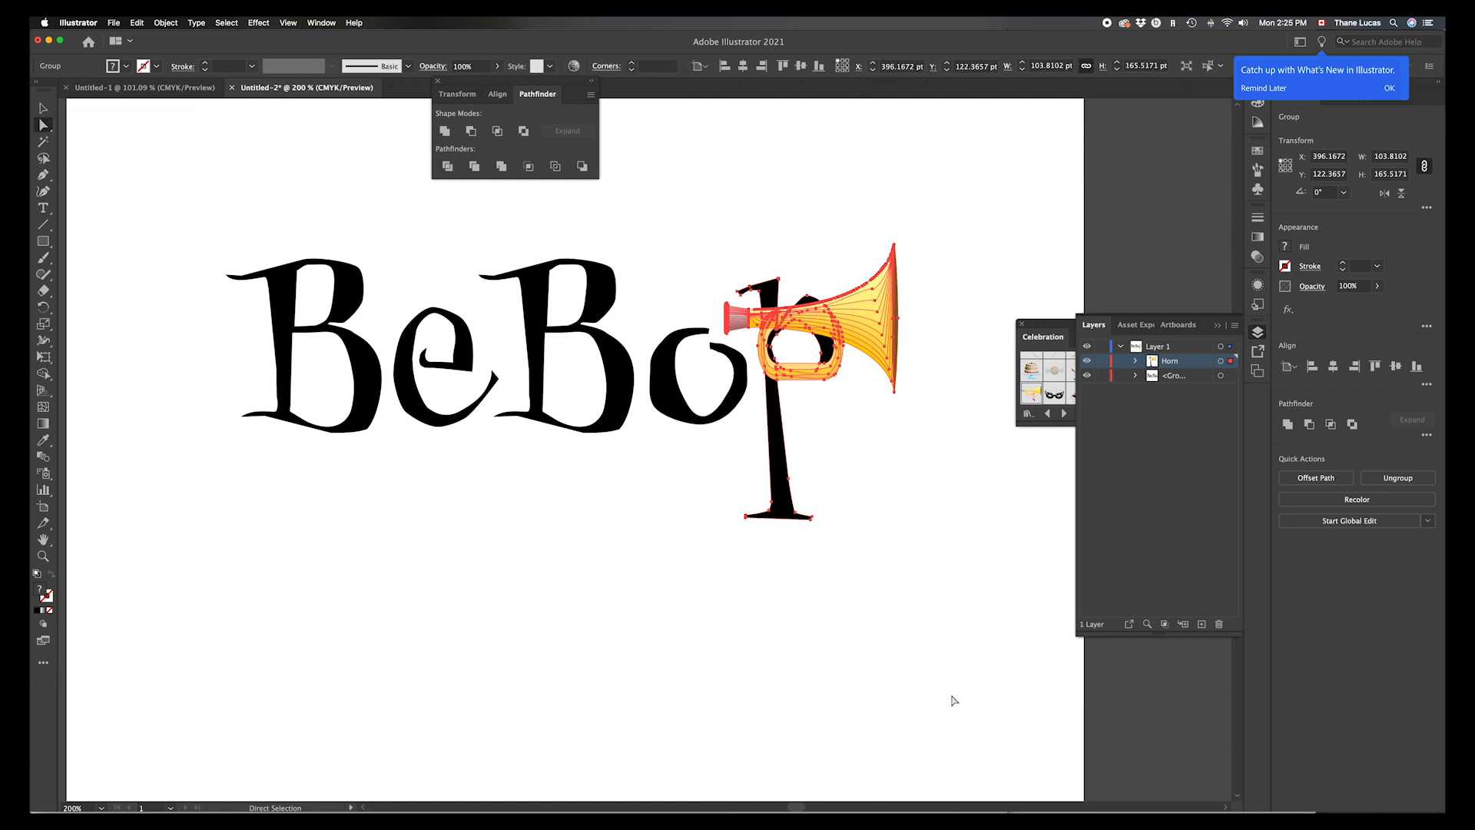
{"action": "left_click", "coordinate": [902, 636]}
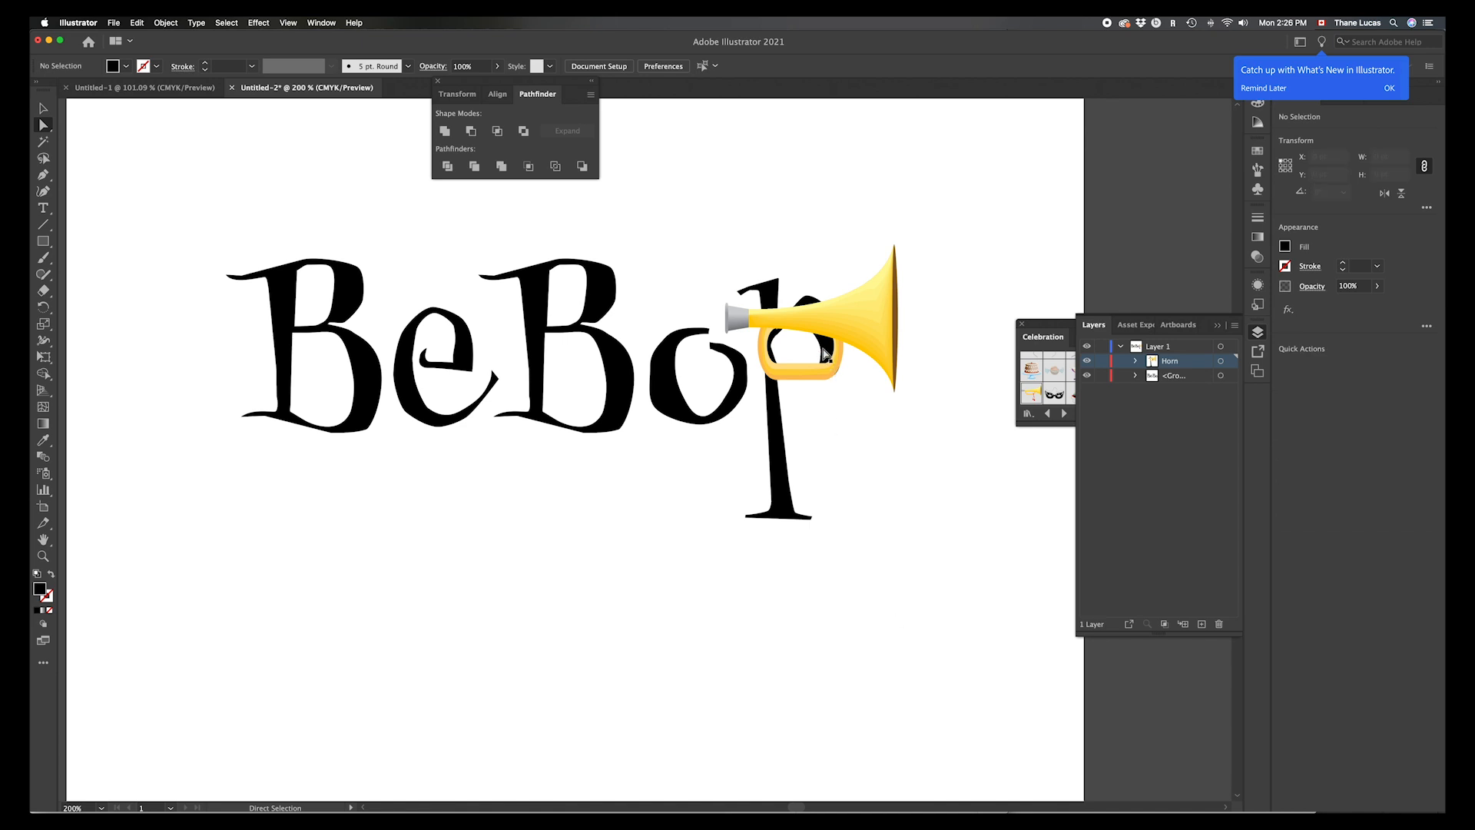
{"action": "left_click", "coordinate": [826, 355]}
{"action": "left_click", "coordinate": [824, 355]}
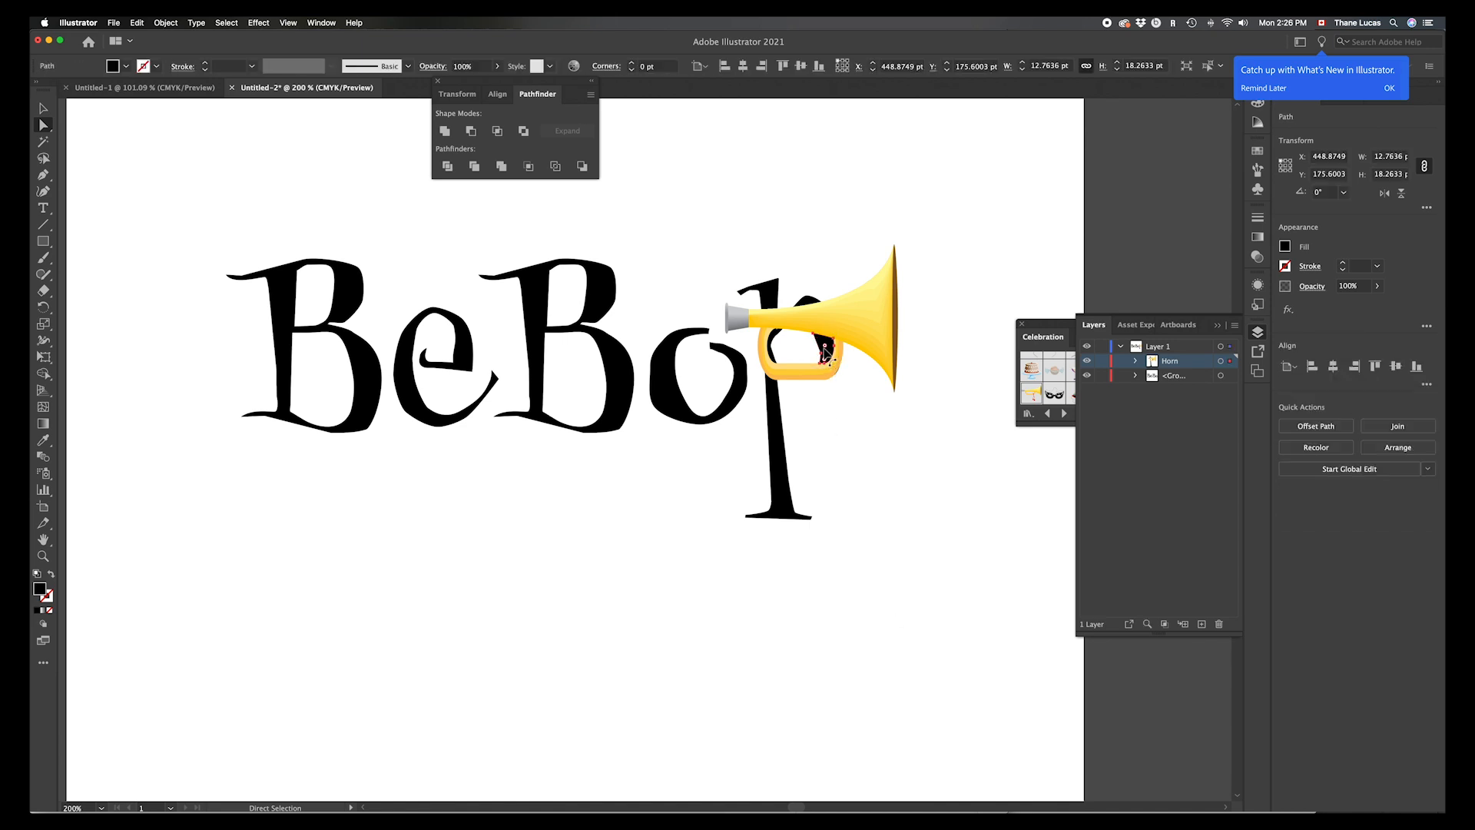
{"action": "key", "text": "Delete"}
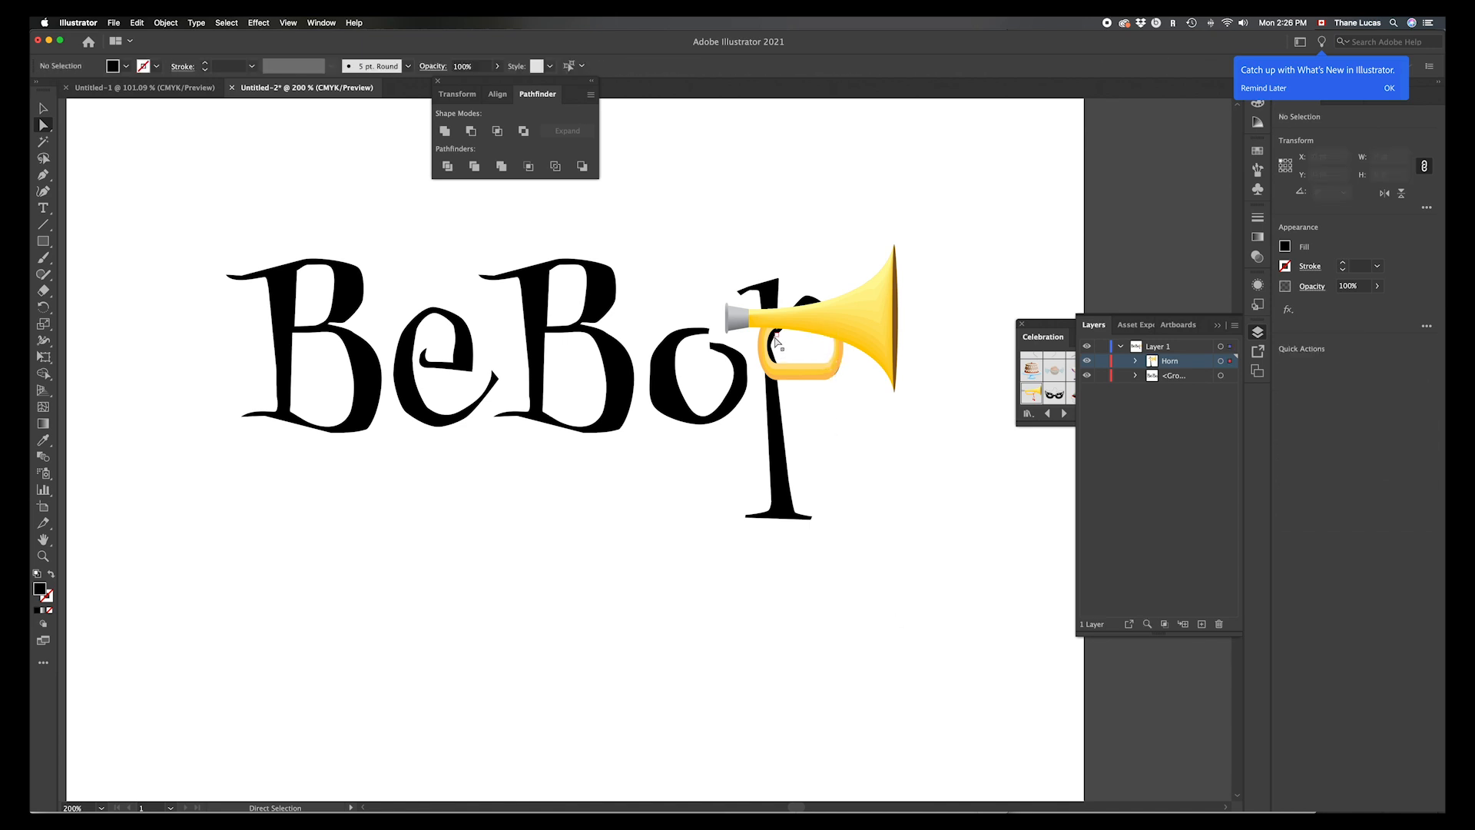
Step: Delete the remaining black p fragments at the left inside the handle loop and above the horn's tube
{"action": "left_click", "coordinate": [773, 340]}
{"action": "key", "text": "Delete"}
{"action": "key", "text": "Delete"}
{"action": "left_click", "coordinate": [774, 340]}
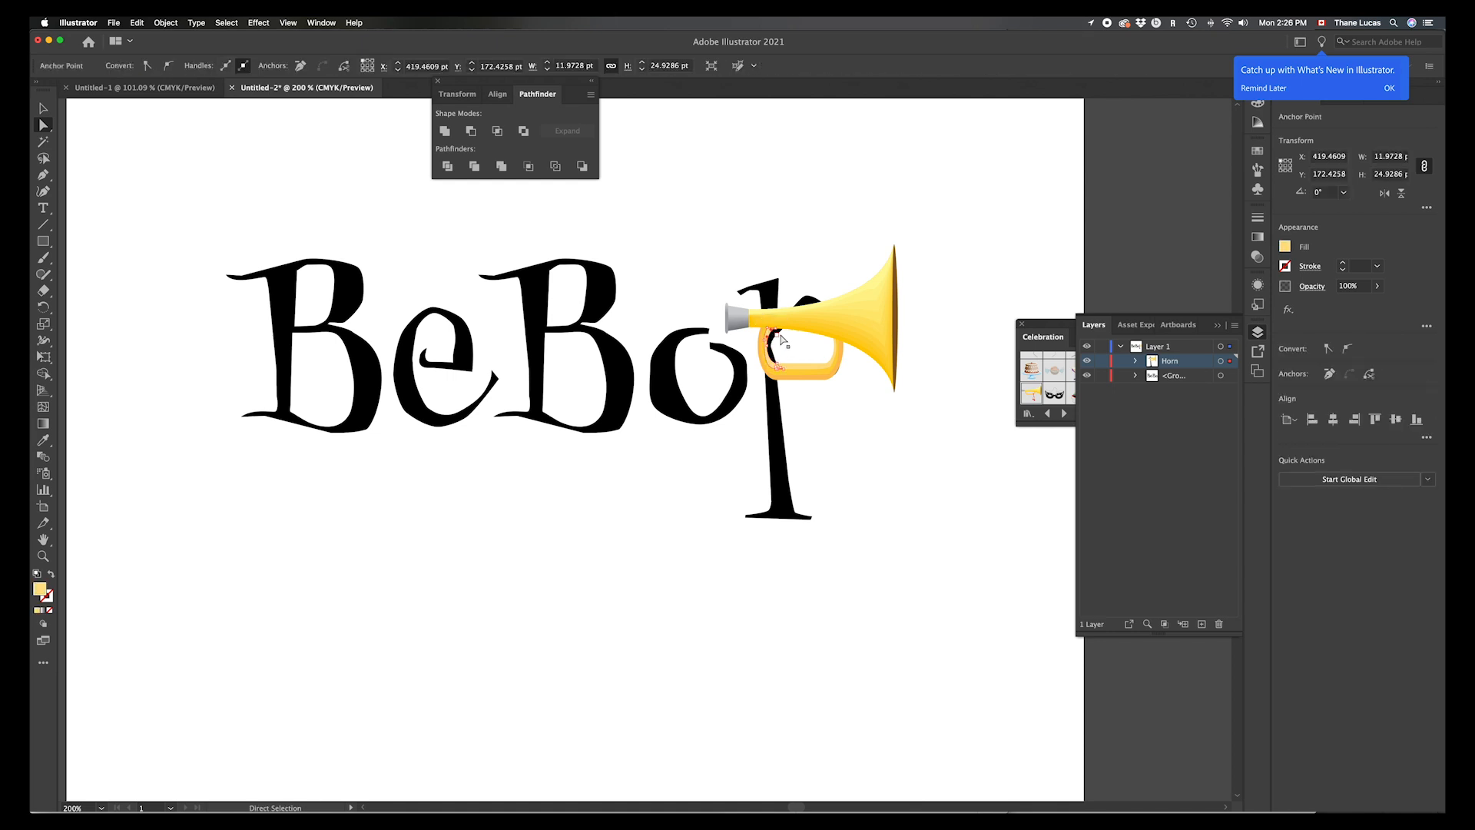
{"action": "left_click", "coordinate": [810, 301]}
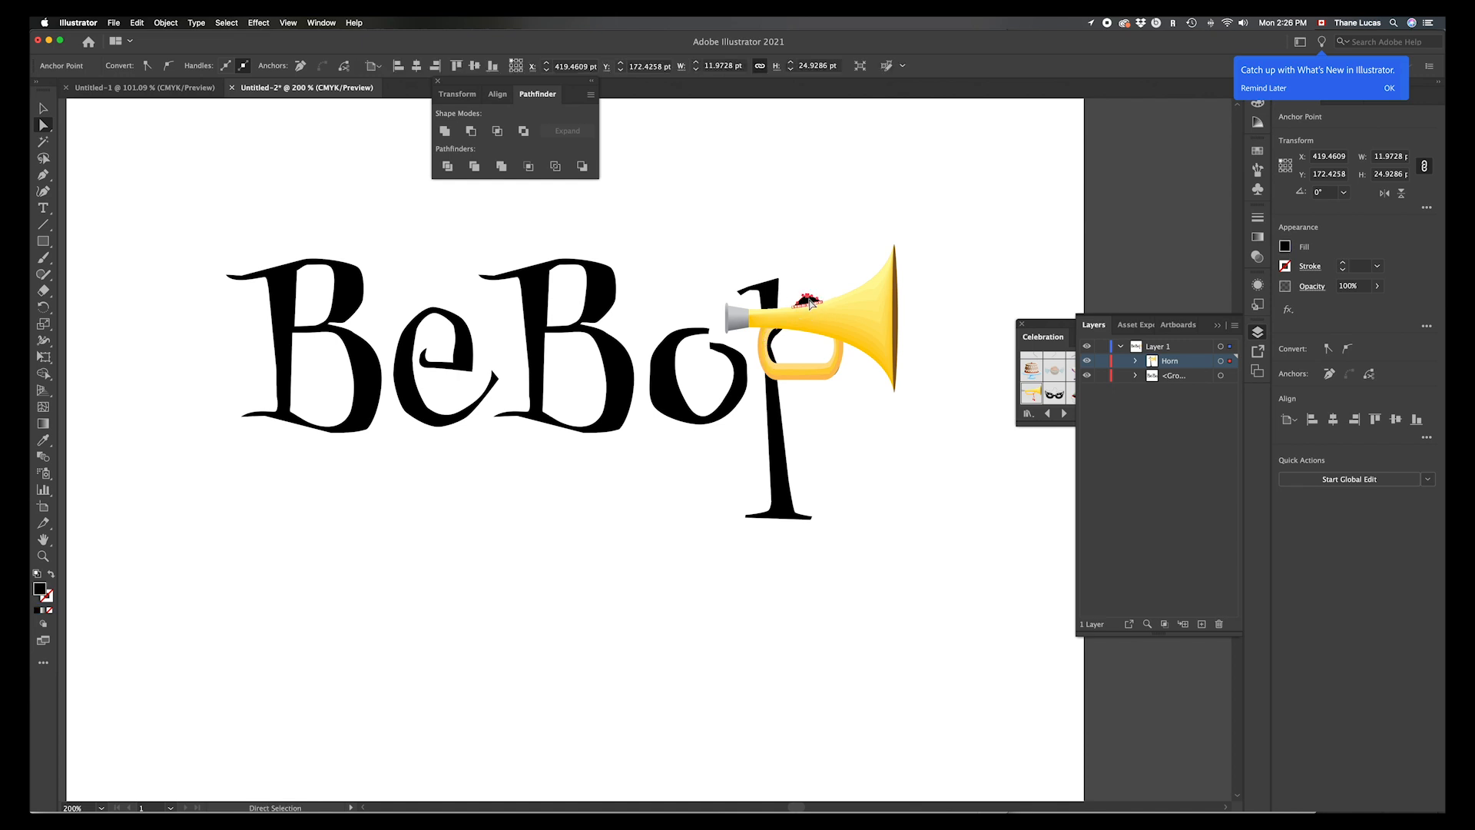
{"action": "key", "text": "Delete"}
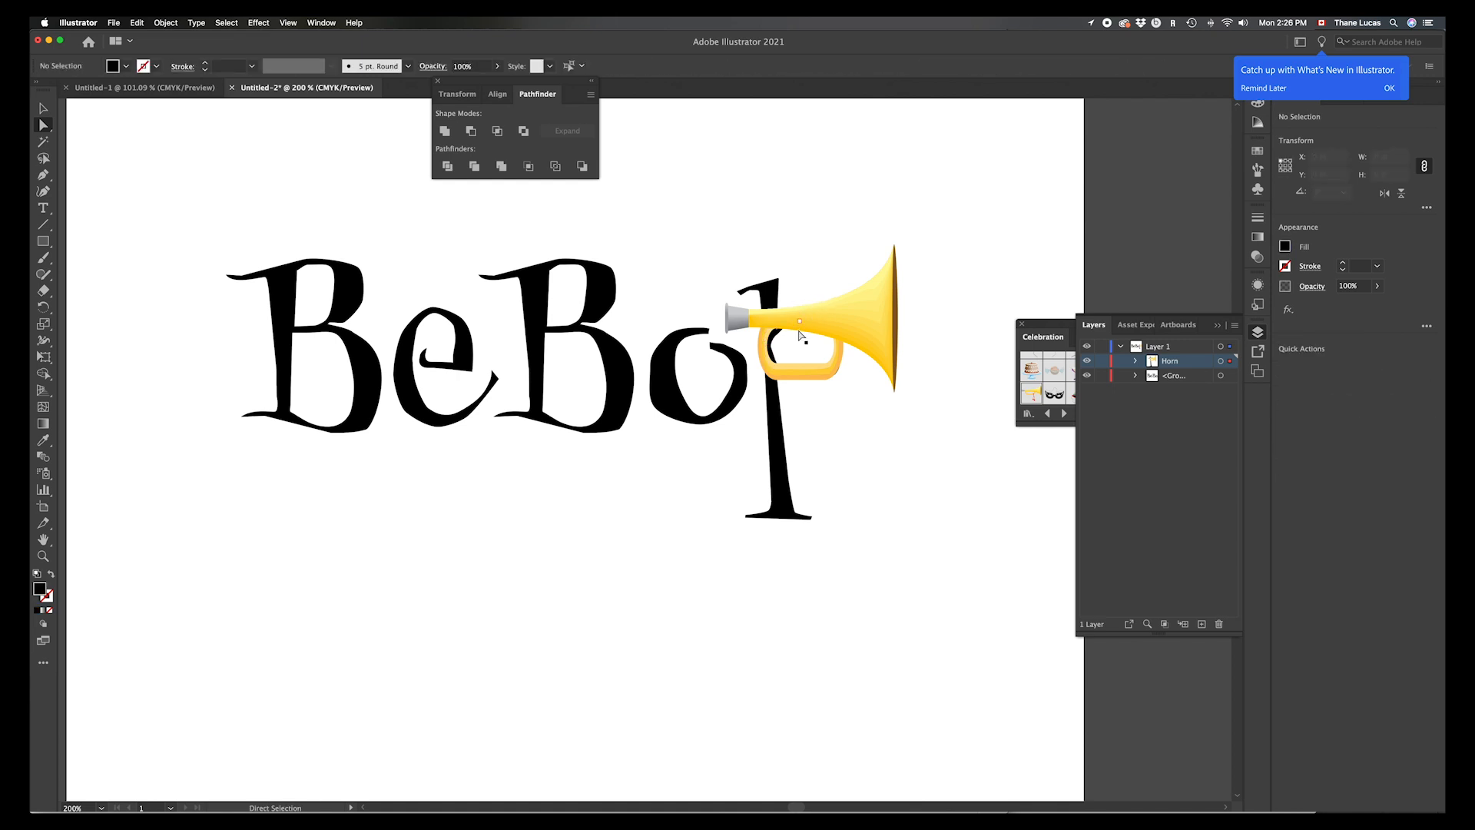
{"action": "left_click", "coordinate": [778, 339]}
{"action": "key", "text": "Delete"}
{"action": "key", "text": "Delete"}
Step: Zoom to 400% and try to select the leftover dark sliver at the lower-right curve of the horn's handle
{"action": "key", "text": "super+equal"}
{"action": "key", "text": "super+equal"}
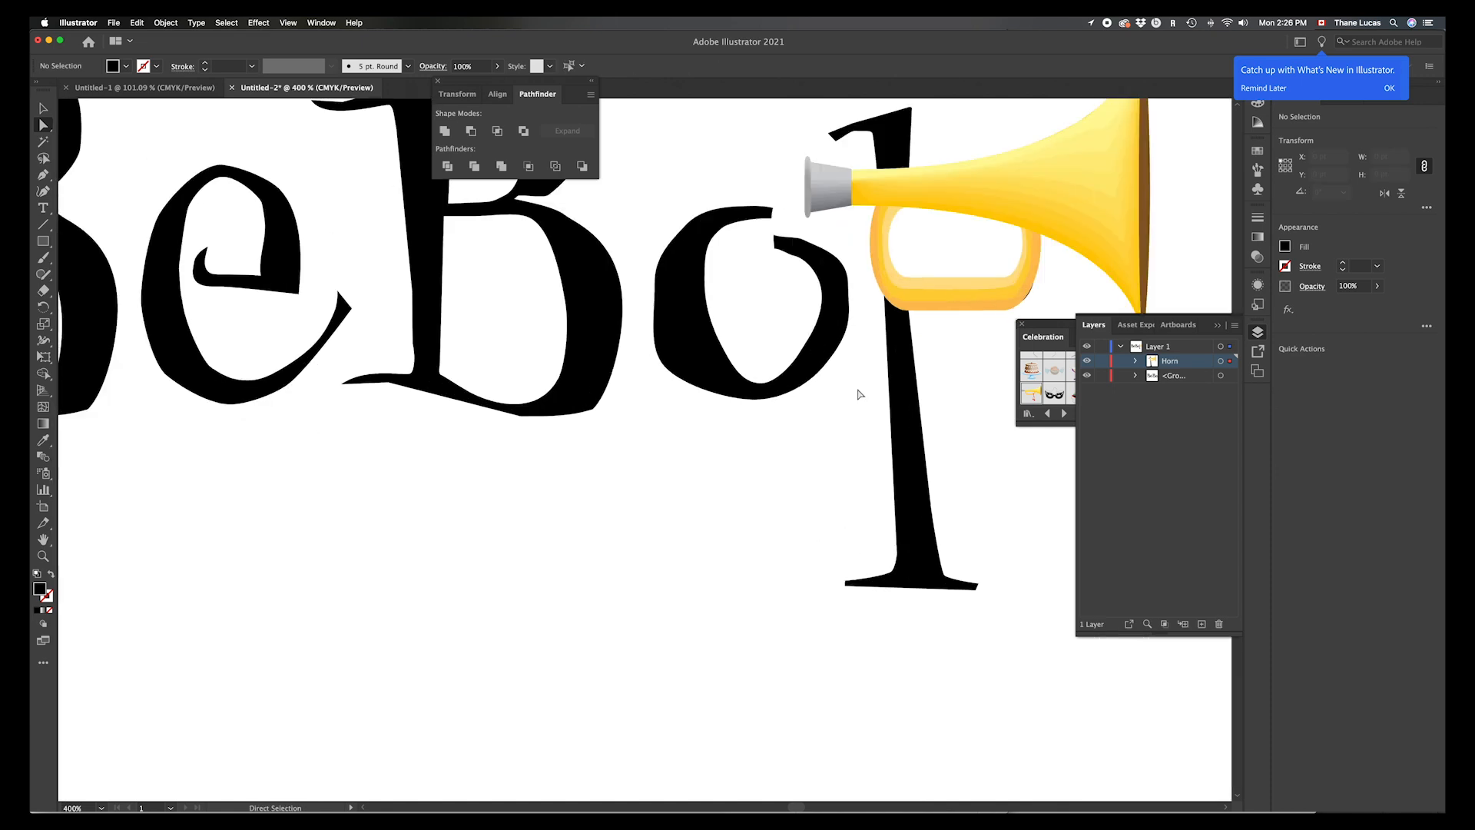
{"action": "left_click", "coordinate": [909, 340]}
{"action": "key", "text": "shift+super+a"}
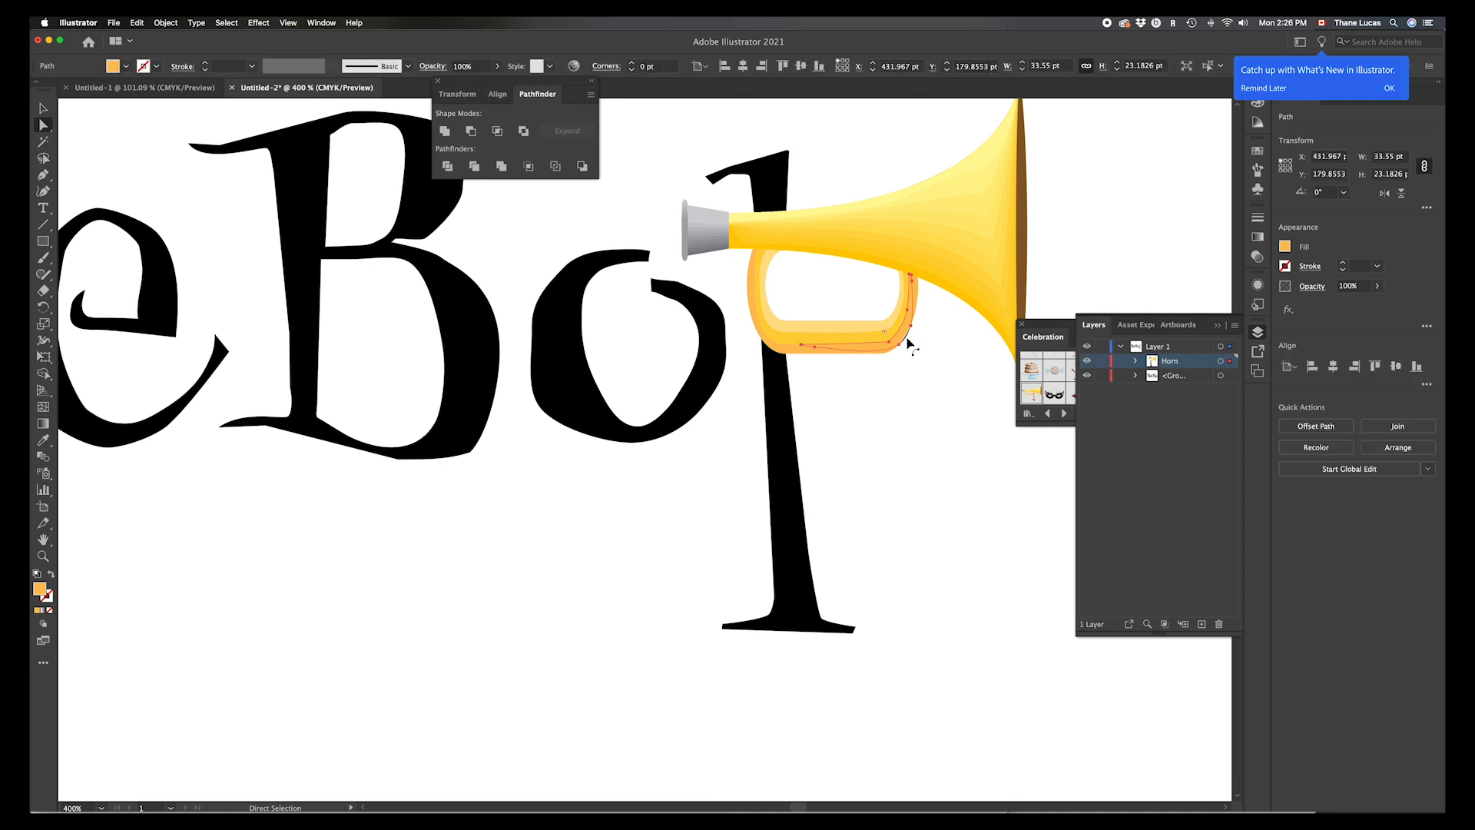
{"action": "left_click", "coordinate": [908, 339]}
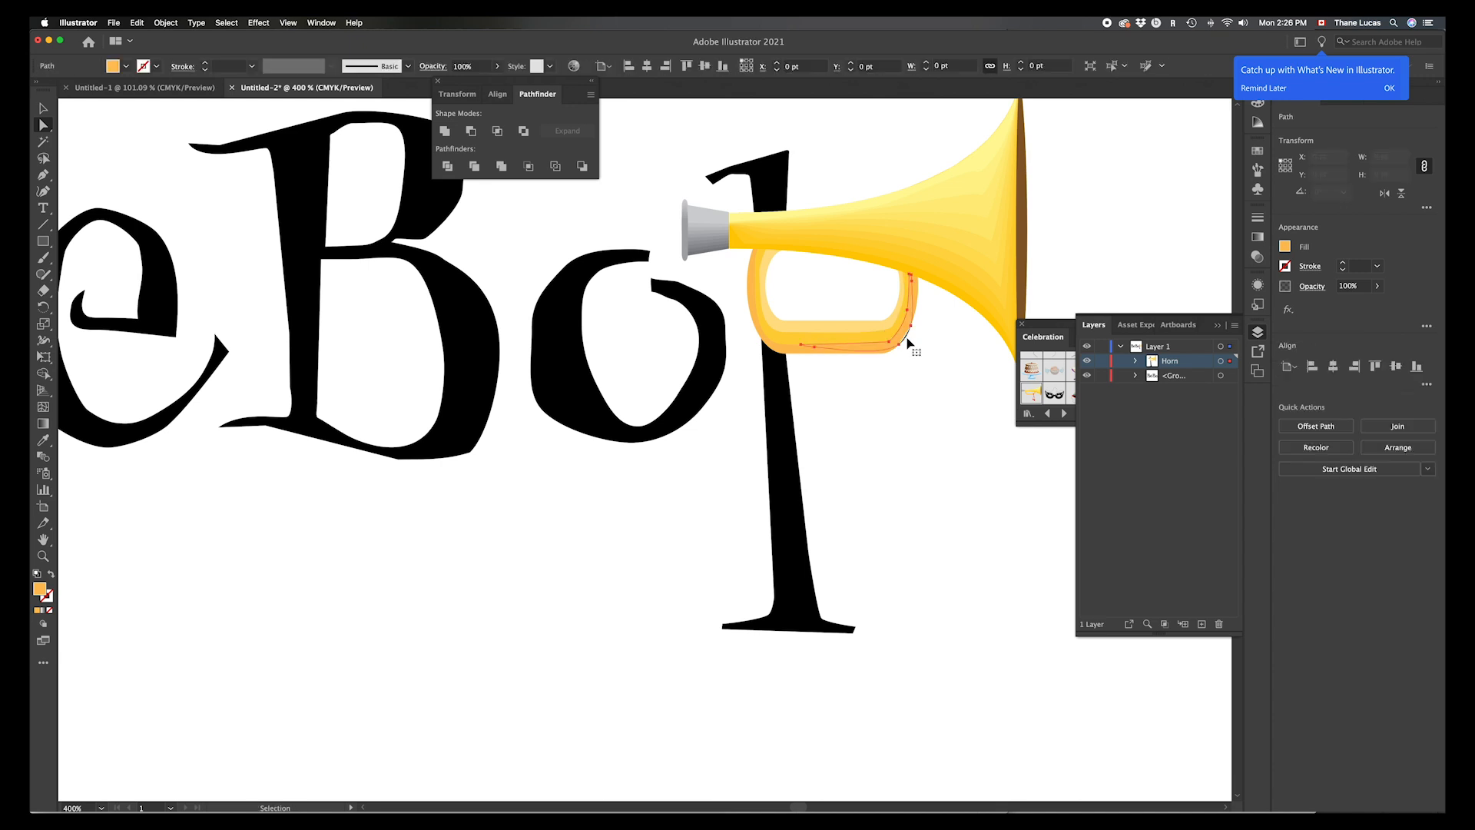
Step: Lock and unlock the Horn sublayer, then expand it and its nested group to list the divided pieces
{"action": "left_click", "coordinate": [1102, 360]}
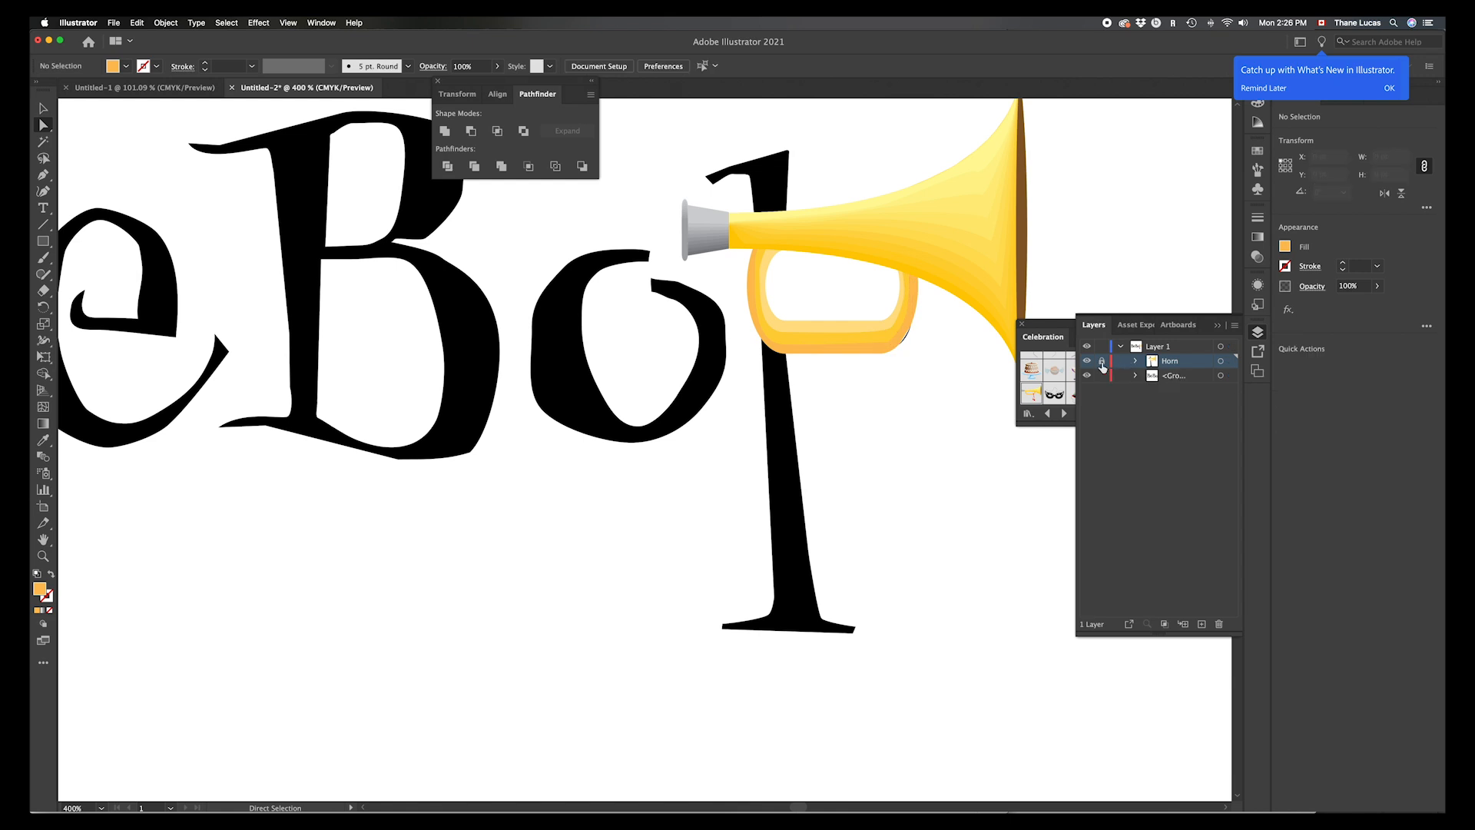
{"action": "left_click", "coordinate": [1101, 361]}
{"action": "left_click", "coordinate": [1137, 361]}
{"action": "left_click", "coordinate": [1151, 376]}
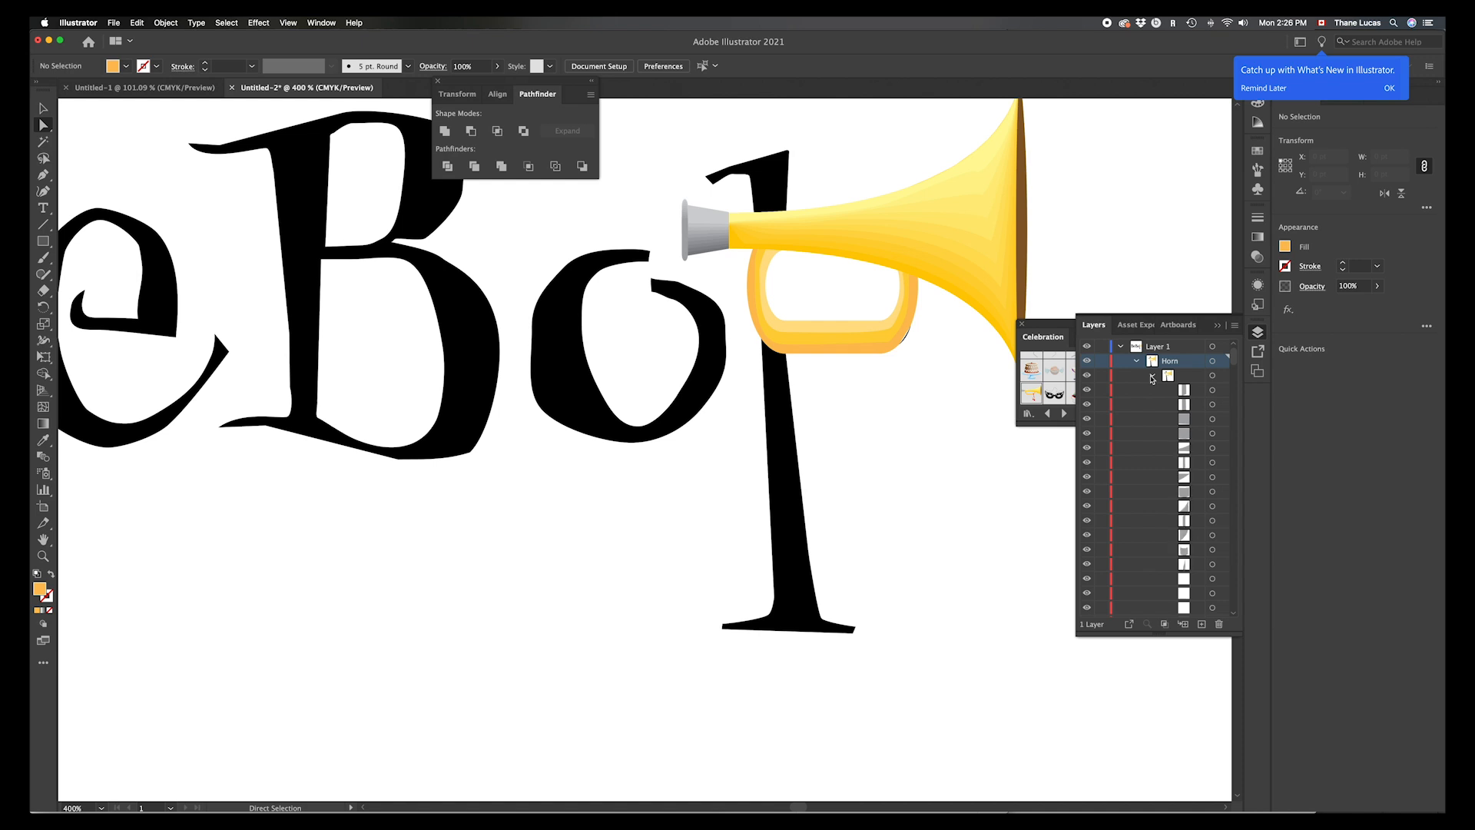
Step: Look through the list of divided pieces and collapse the Horn sublayer
{"action": "scroll", "coordinate": [1147, 437], "scroll_direction": "down", "scroll_amount": 2}
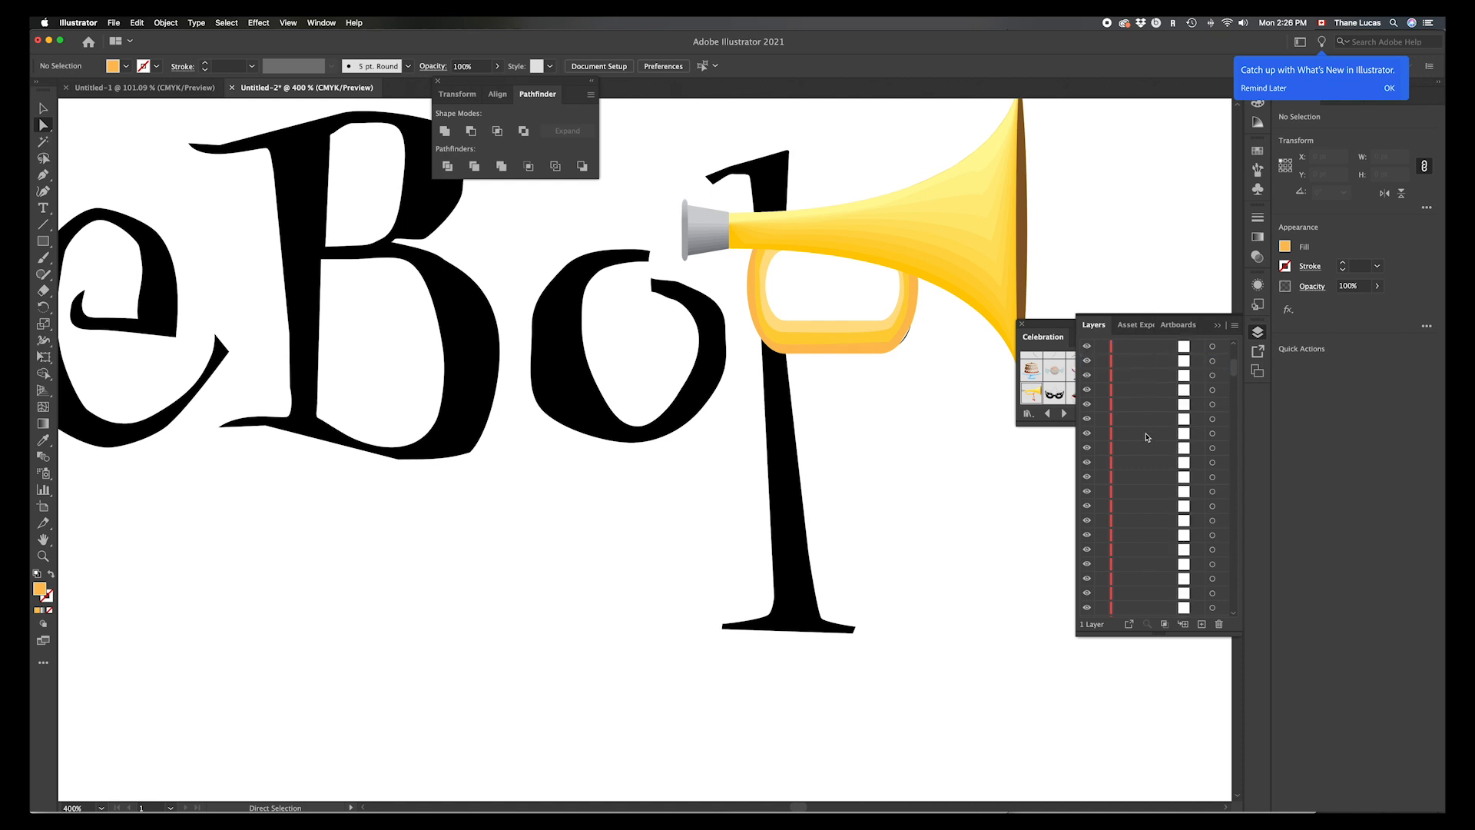
{"action": "scroll", "coordinate": [1146, 436], "scroll_direction": "up", "scroll_amount": 2}
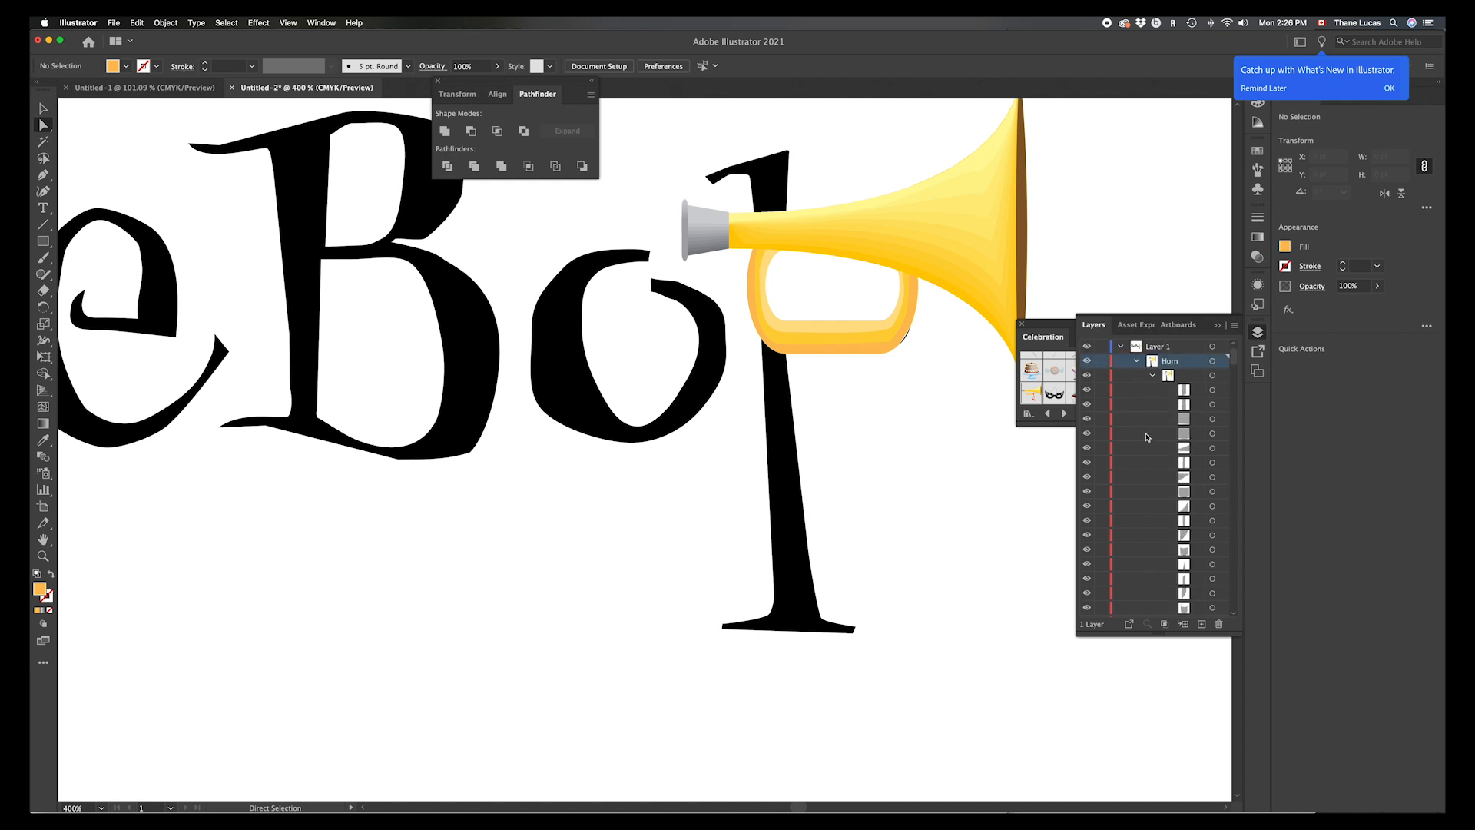
{"action": "left_click", "coordinate": [1137, 361]}
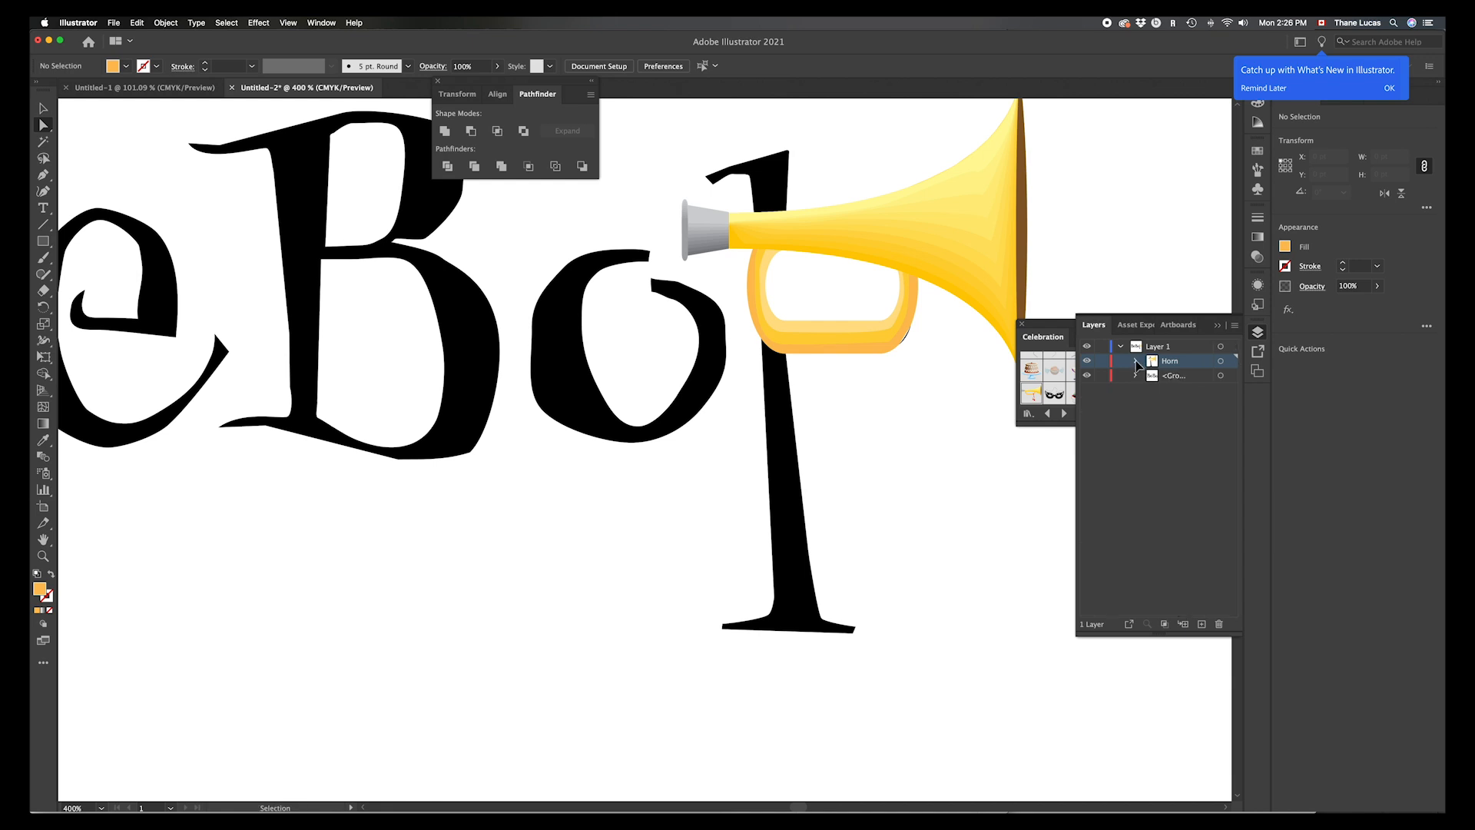
Step: Directly select and delete the leftover black sliver at the lower-right outer curve of the horn's handle
{"action": "key", "text": "super+equal"}
{"action": "key", "text": "super+equal"}
{"action": "key", "text": "super+equal"}
{"action": "key", "text": "super+equal"}
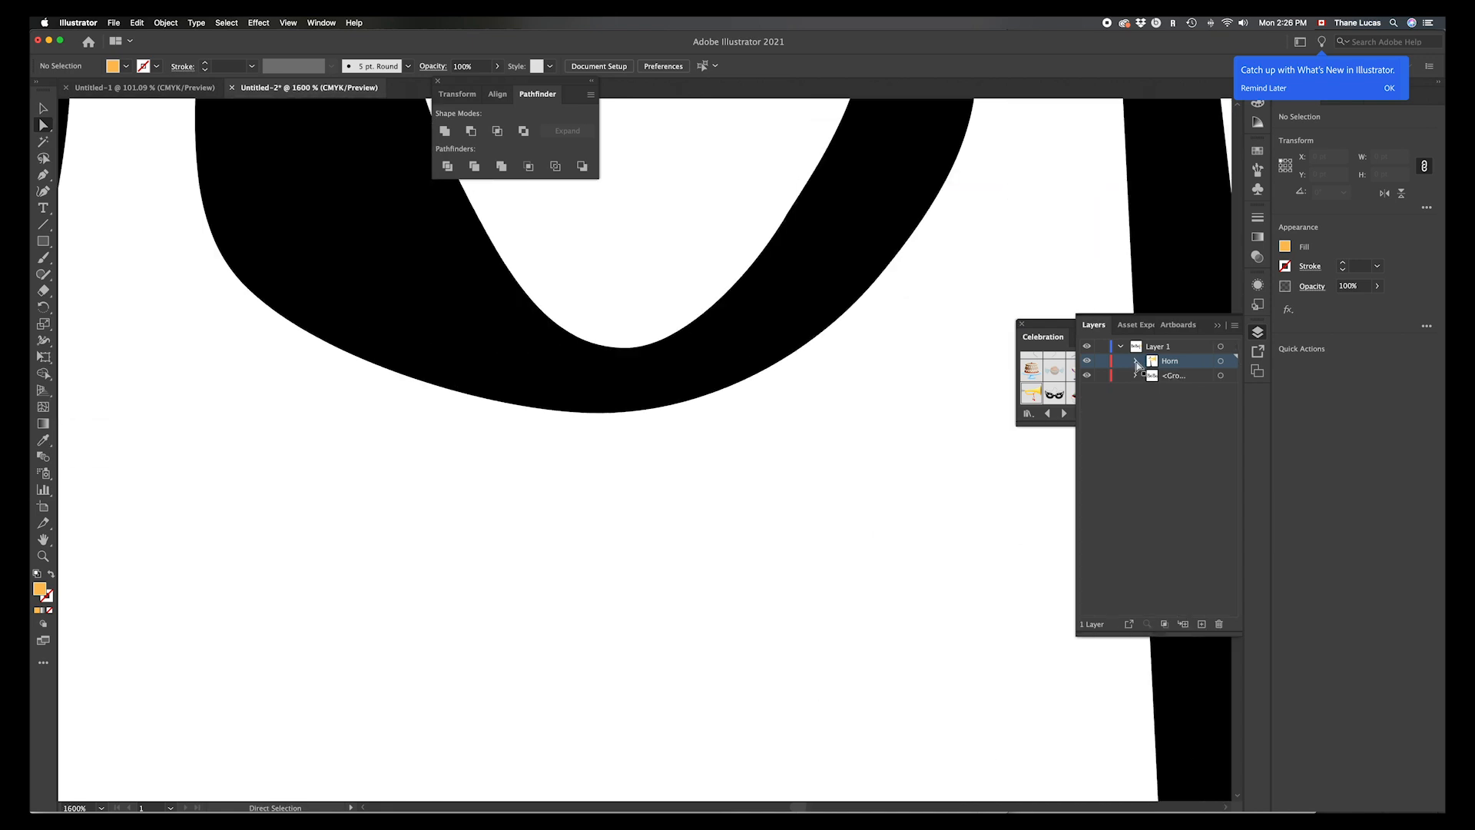
{"action": "scroll", "coordinate": [829, 350], "scroll_direction": "right", "scroll_amount": 10}
{"action": "scroll", "coordinate": [830, 350], "scroll_direction": "up", "scroll_amount": 5}
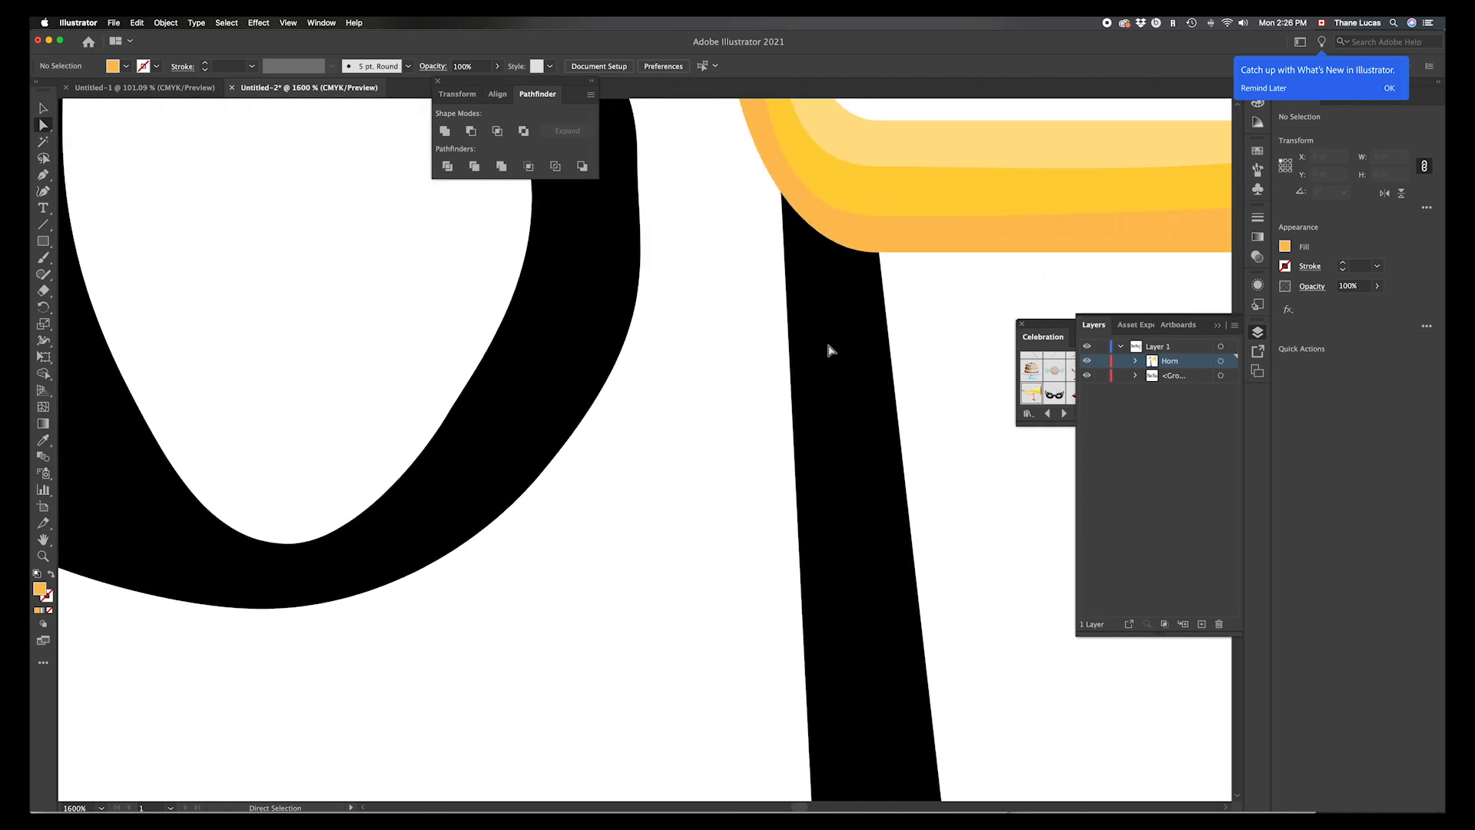
{"action": "scroll", "coordinate": [830, 350], "scroll_direction": "right", "scroll_amount": 6}
{"action": "scroll", "coordinate": [829, 350], "scroll_direction": "up", "scroll_amount": 2}
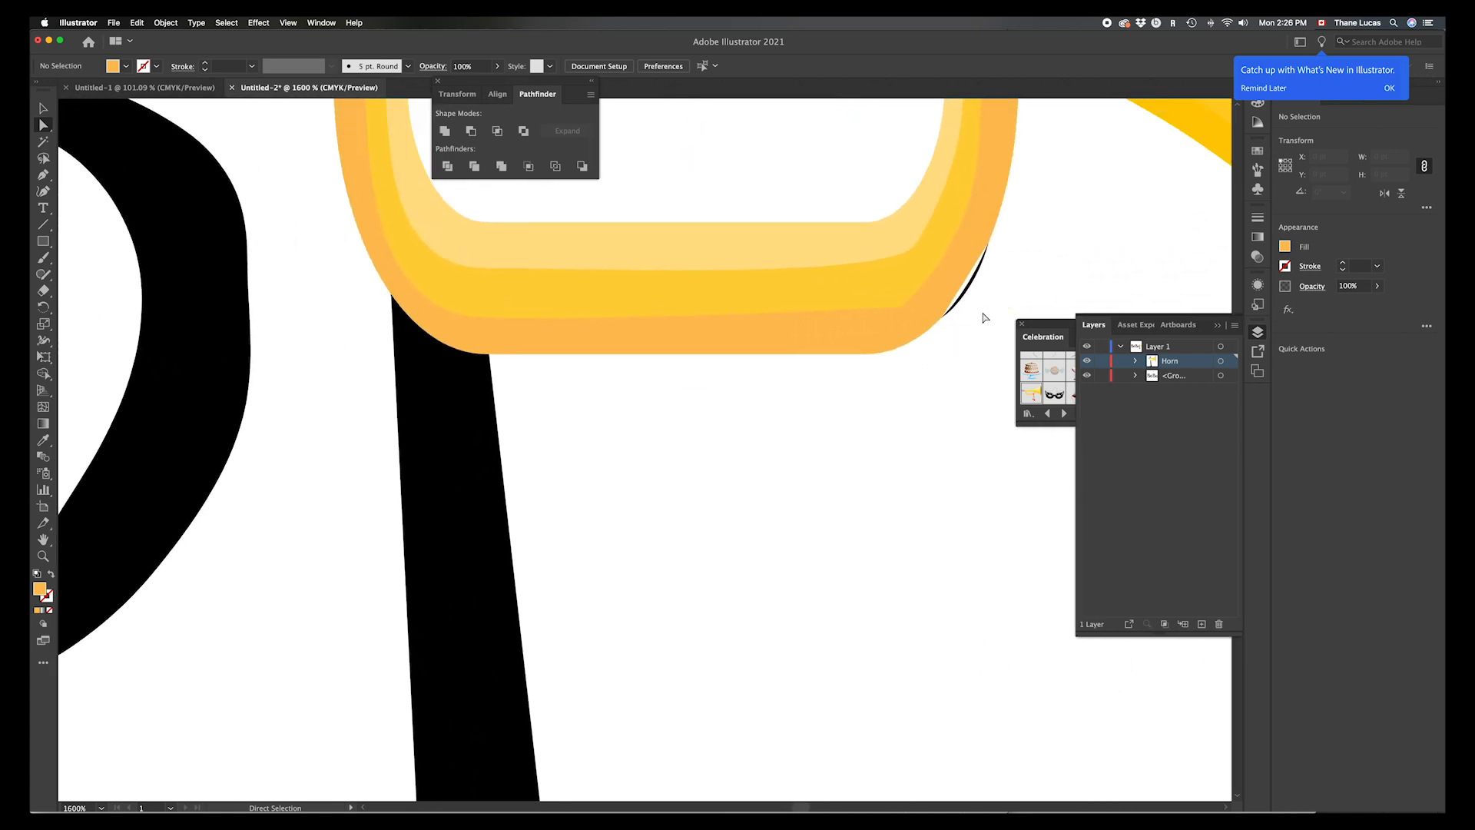
{"action": "left_click", "coordinate": [966, 301]}
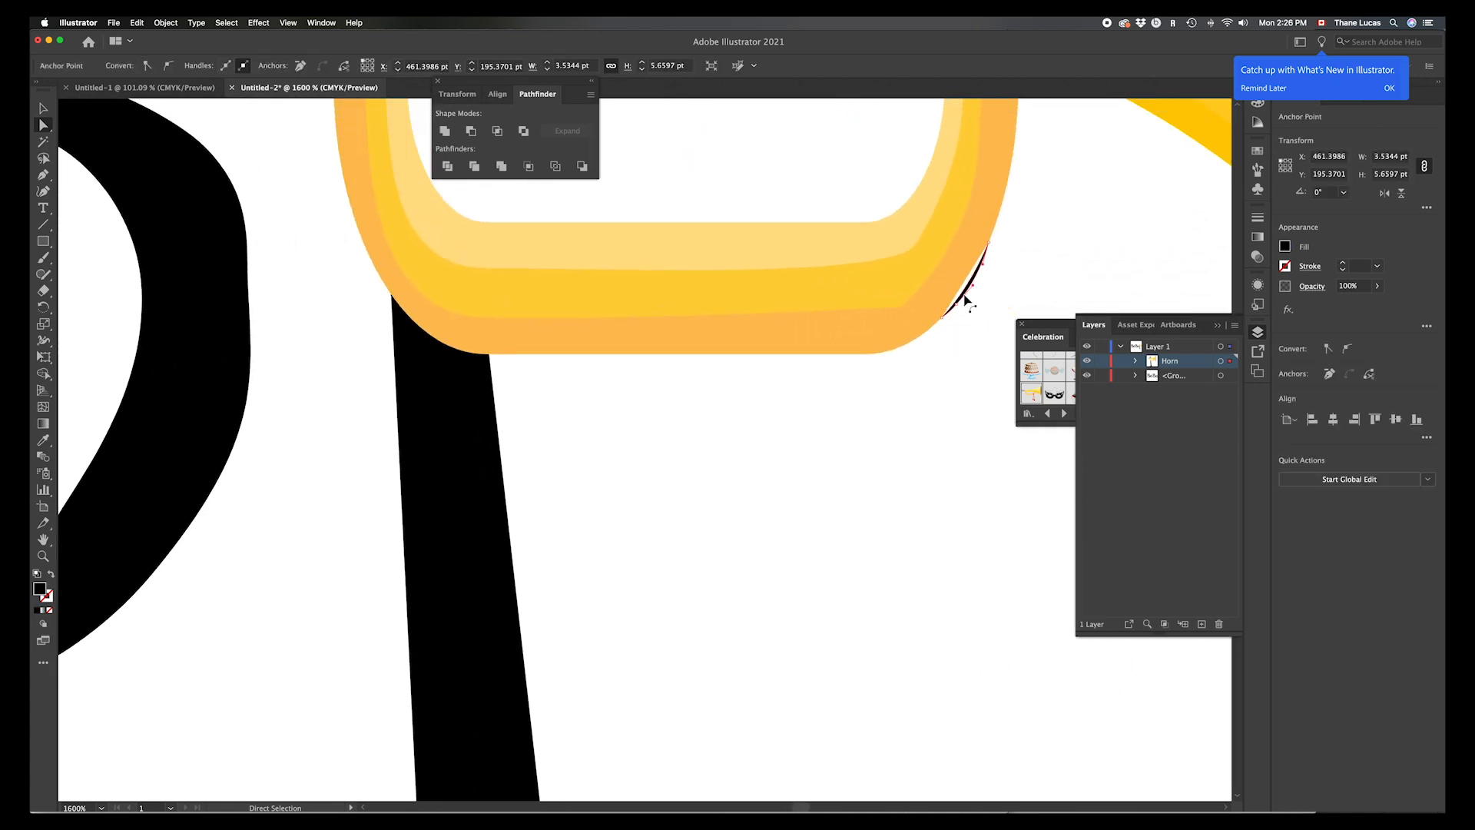
{"action": "key", "text": "Delete"}
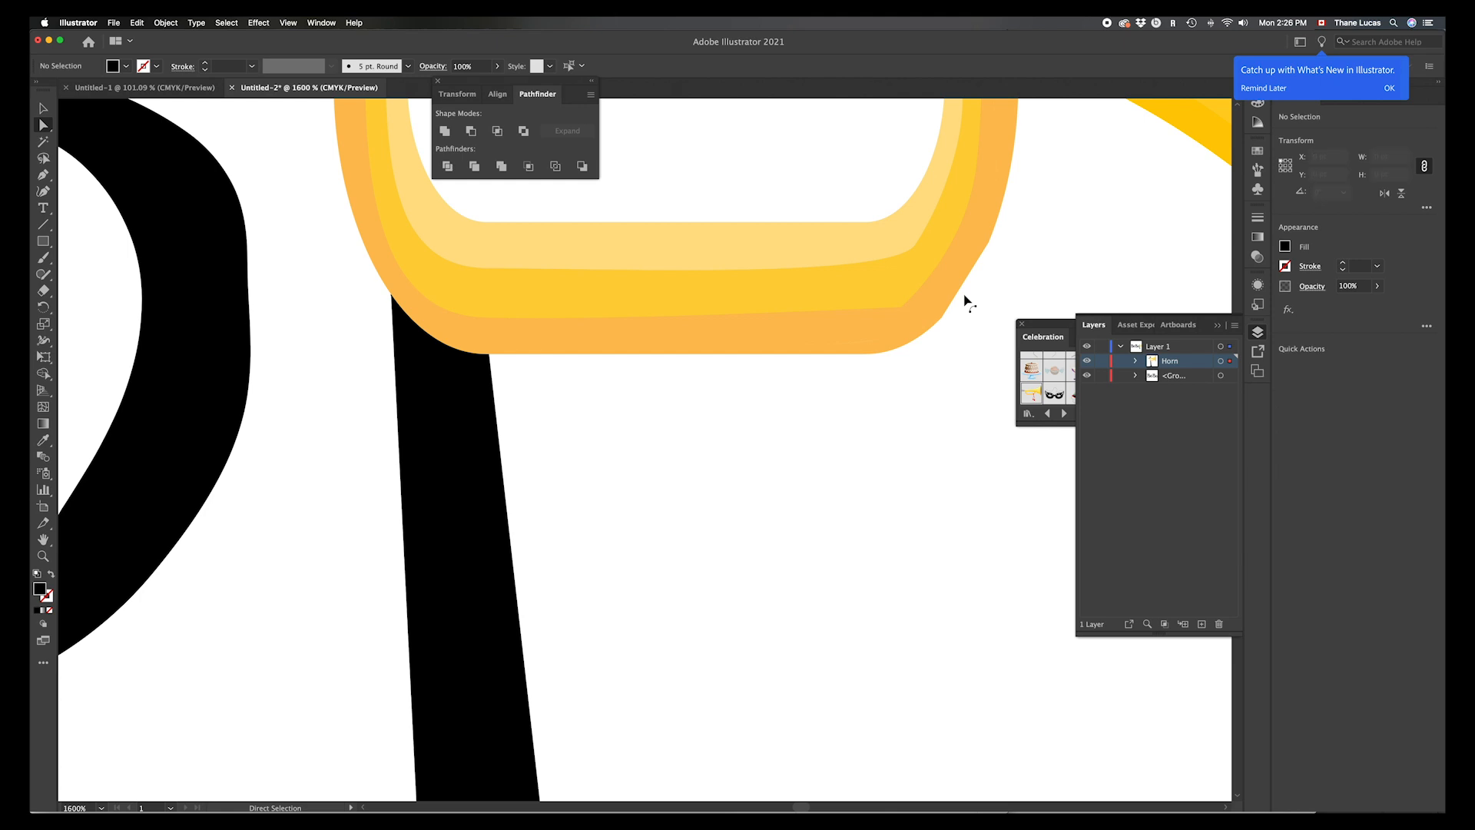
Step: Select the whole divided p-and-horn group with the Selection tool, viewing the logo at 300%
{"action": "key", "text": "super+0"}
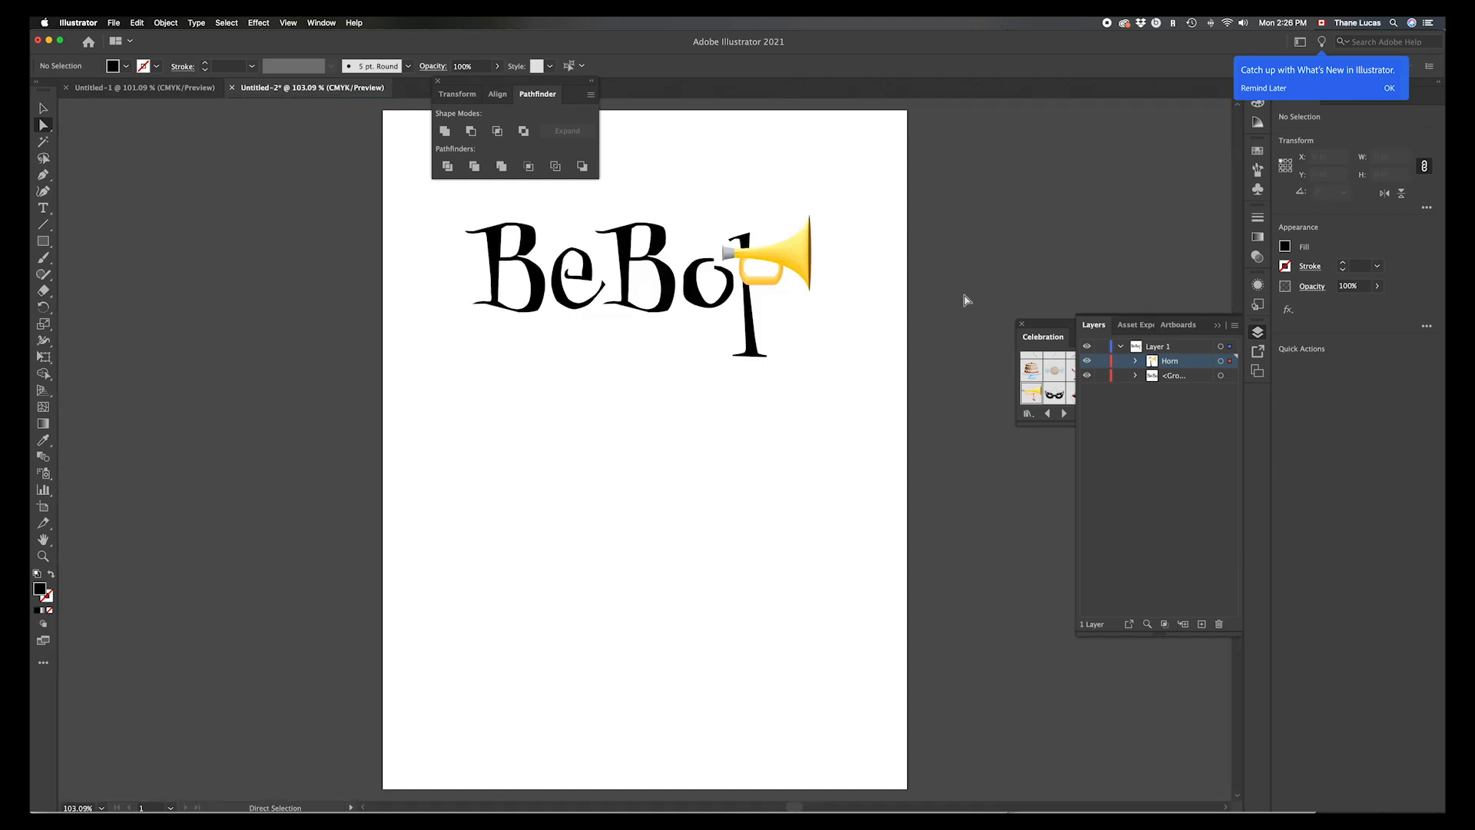
{"action": "scroll", "coordinate": [714, 374], "scroll_direction": "up", "scroll_amount": 3}
{"action": "scroll", "coordinate": [713, 374], "scroll_direction": "right", "scroll_amount": 1}
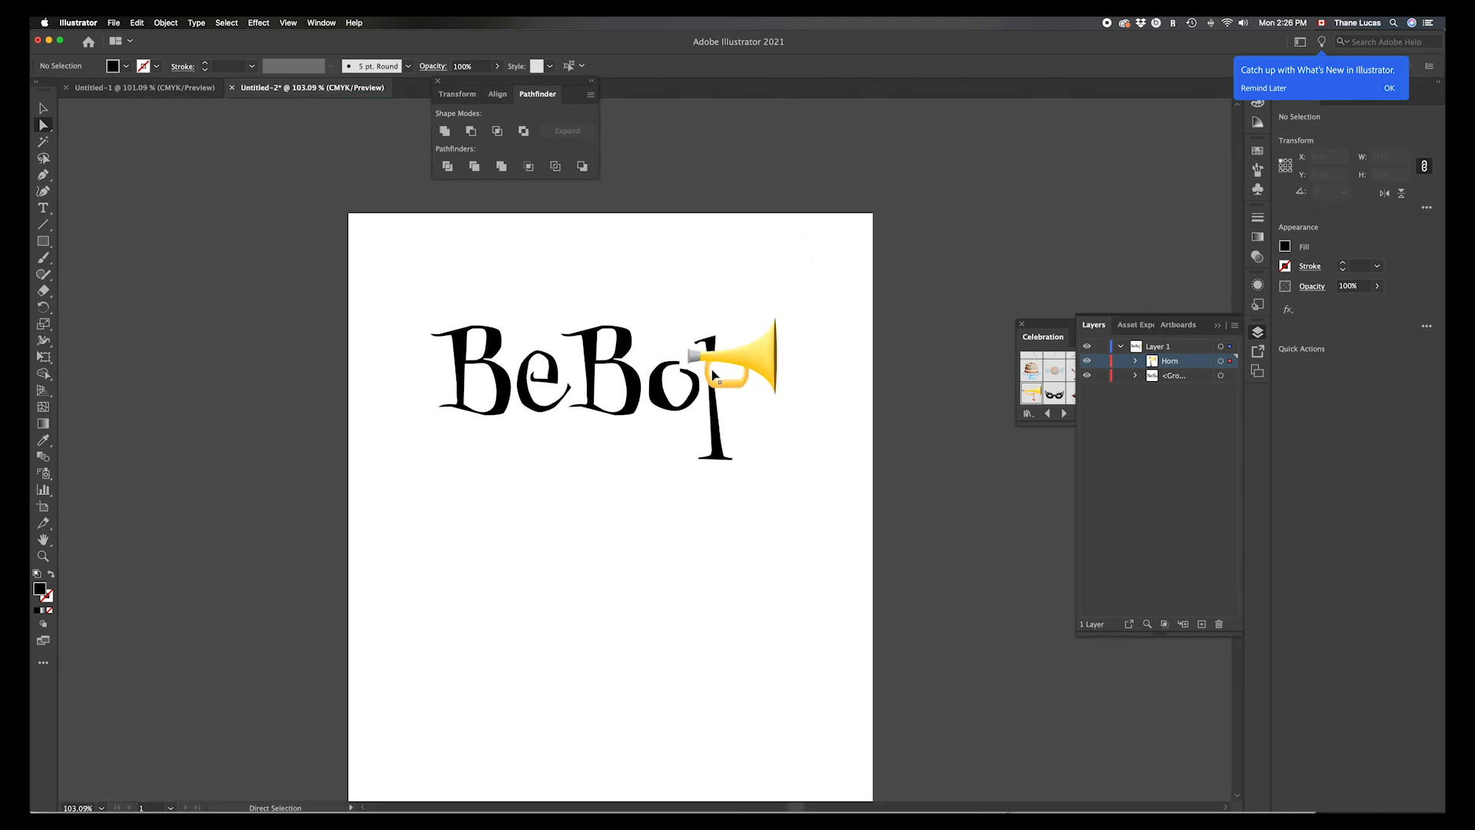
{"action": "key", "text": "super+equal"}
{"action": "key", "text": "super+equal"}
{"action": "key", "text": "super+equal"}
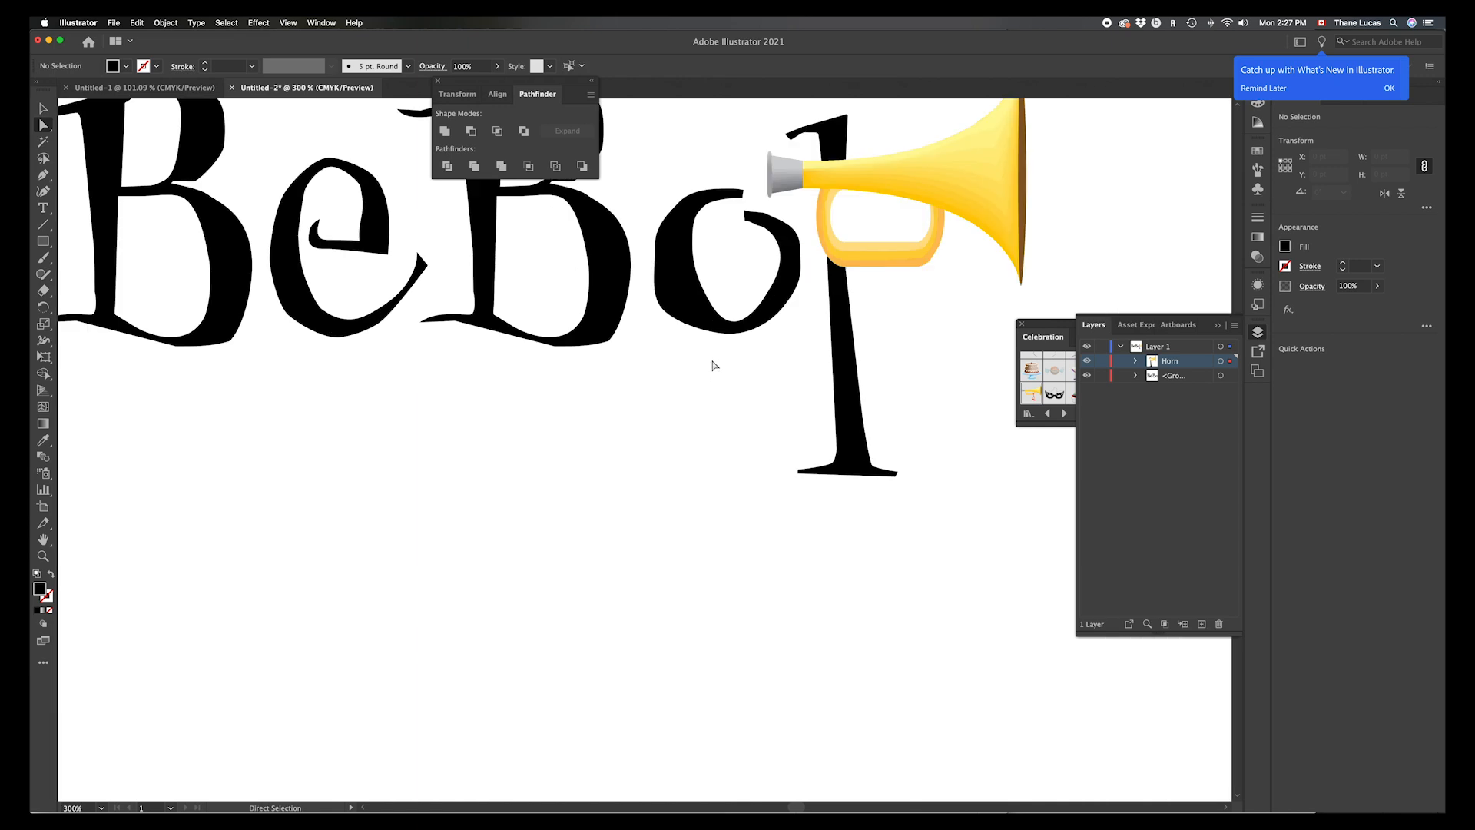
{"action": "scroll", "coordinate": [714, 366], "scroll_direction": "up", "scroll_amount": 3}
{"action": "scroll", "coordinate": [713, 366], "scroll_direction": "right", "scroll_amount": 3}
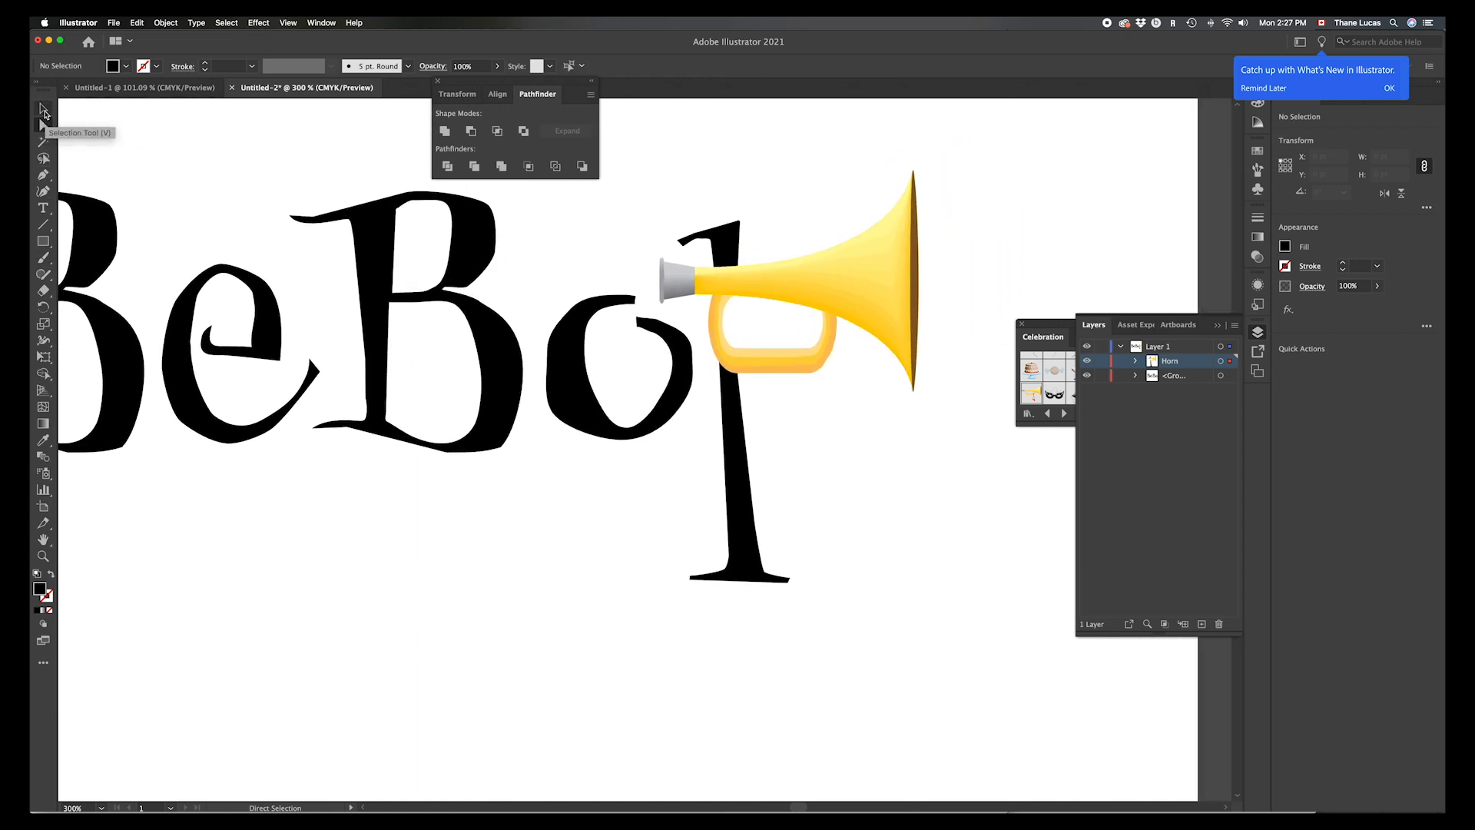
{"action": "left_click", "coordinate": [43, 108]}
{"action": "left_click", "coordinate": [869, 304]}
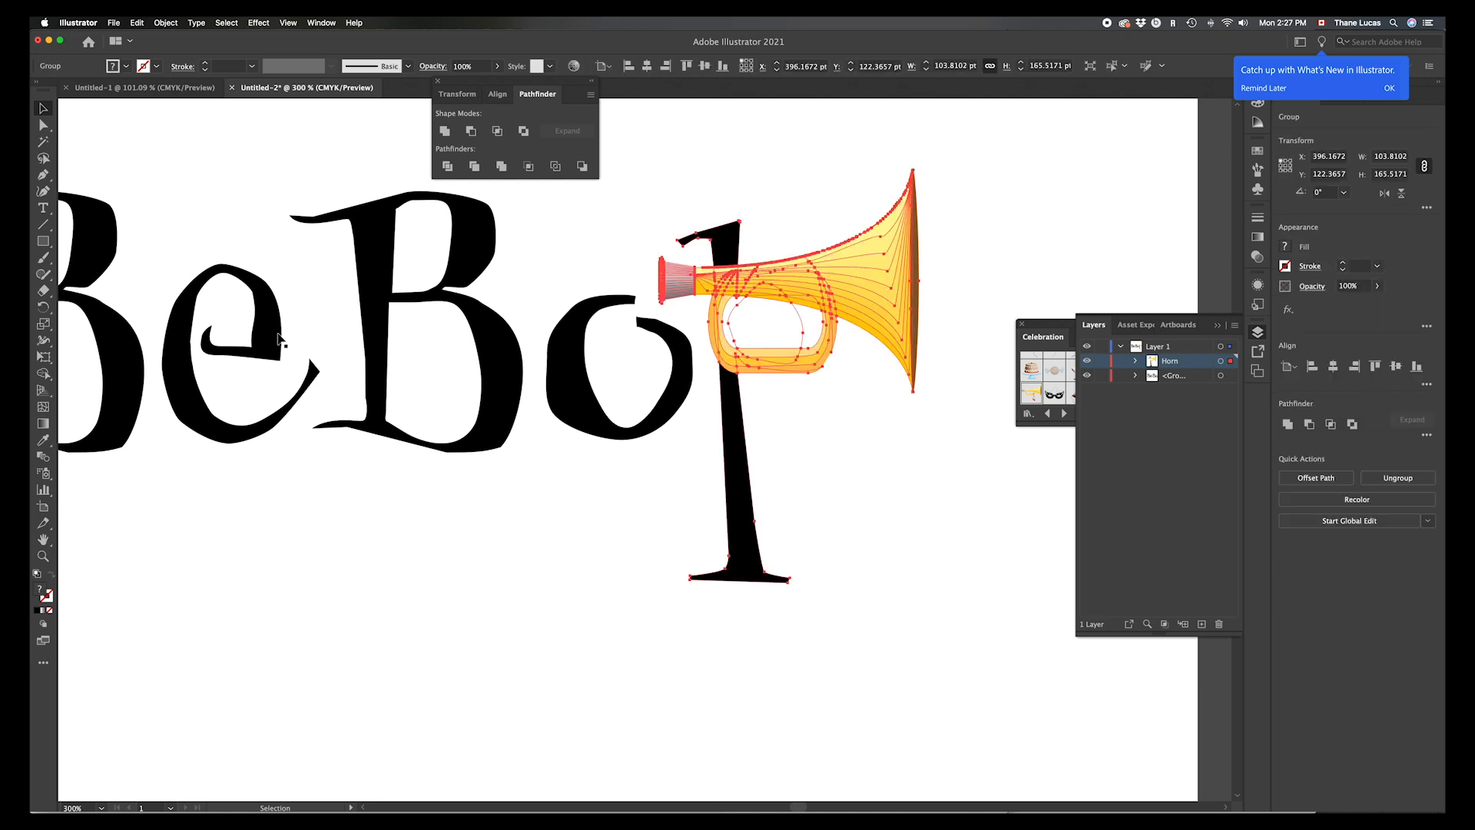
Step: Remove the p's stem from the selection with the Group Selection tool, then reselect the whole p-and-horn group
{"action": "left_click", "coordinate": [43, 125]}
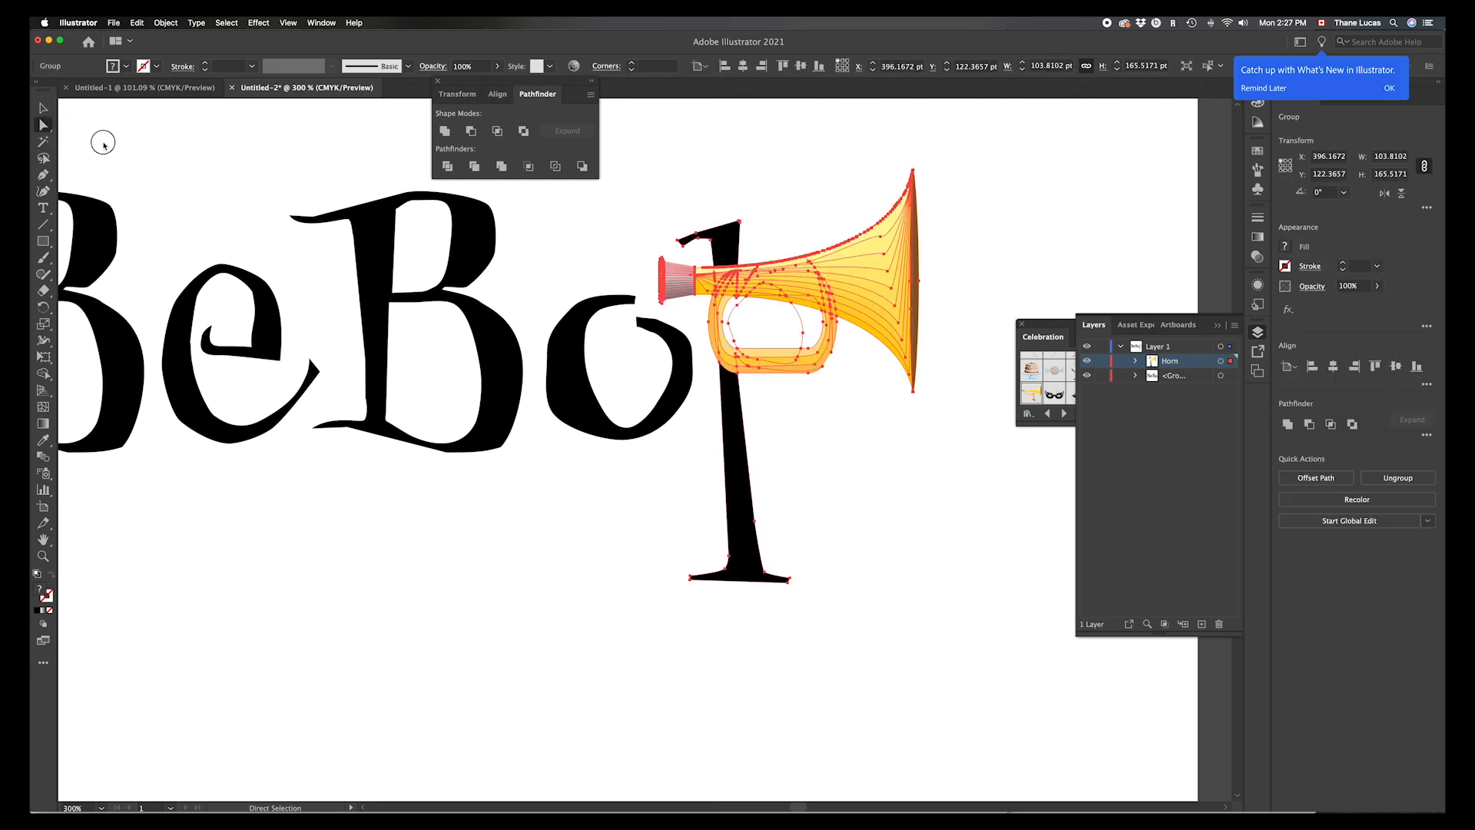
{"action": "left_click", "coordinate": [56, 129]}
{"action": "left_click", "coordinate": [104, 142]}
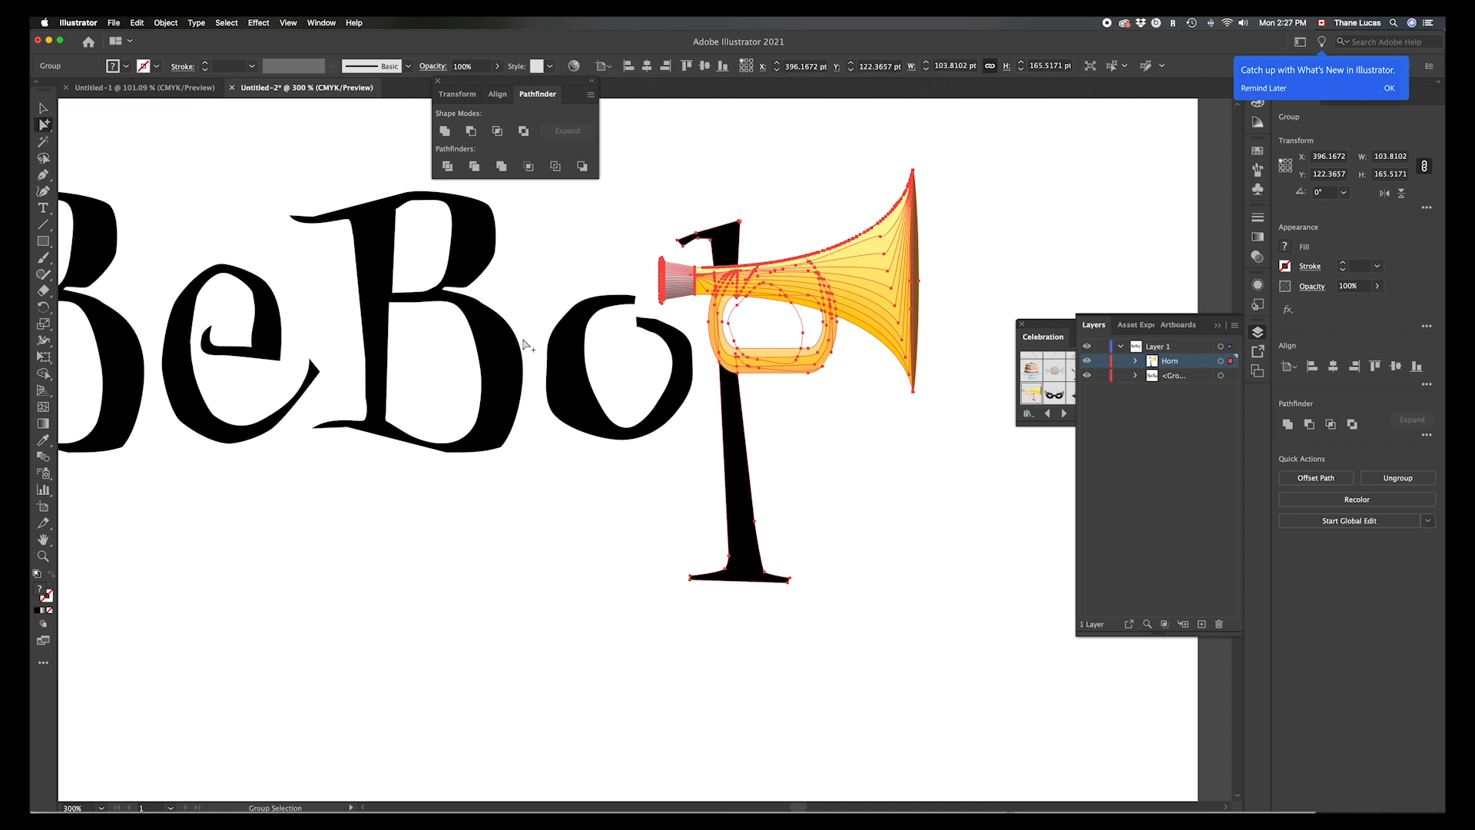
{"action": "left_click", "coordinate": [735, 490], "text": "shift"}
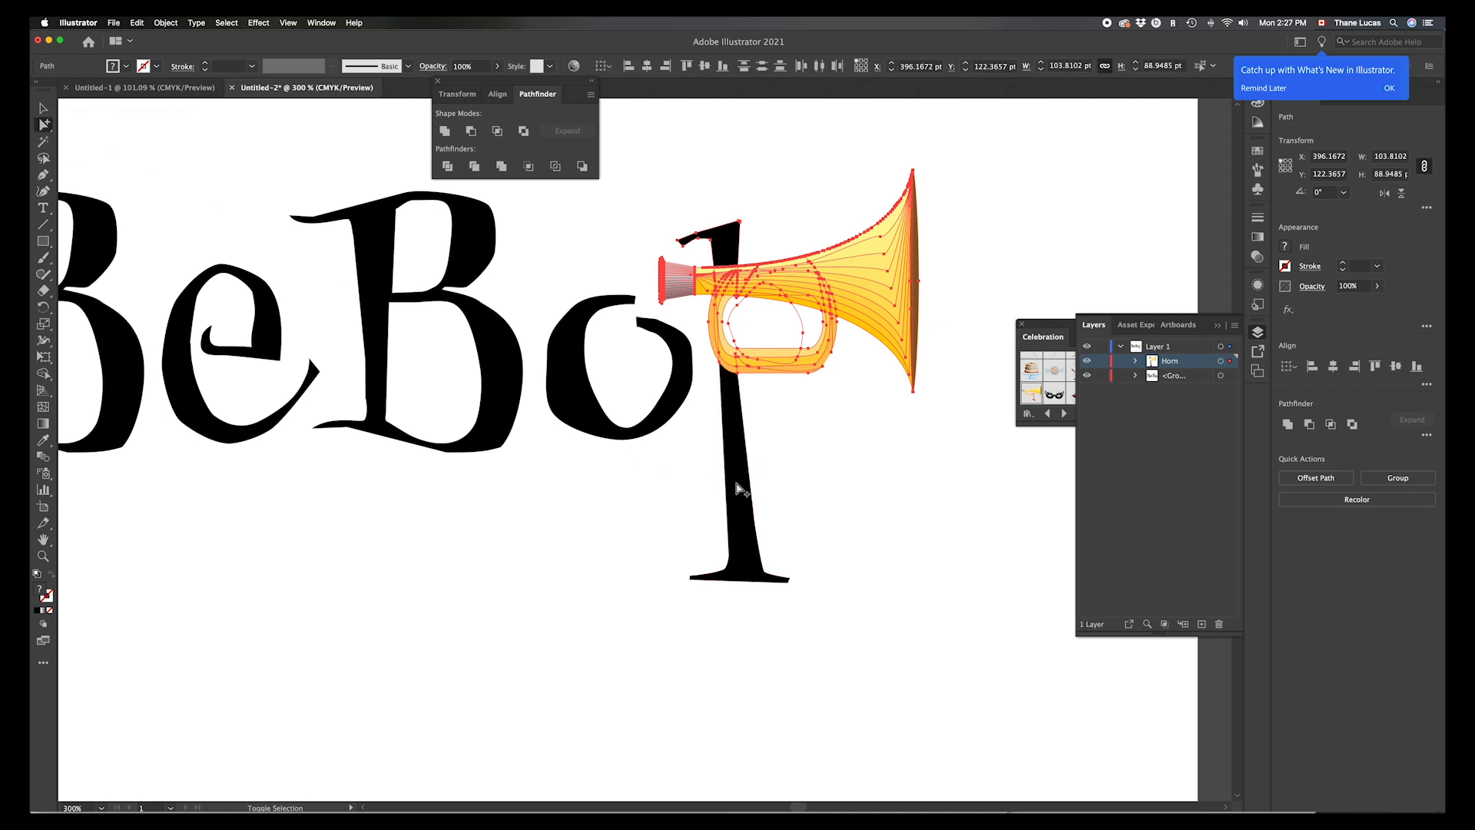
{"action": "left_click", "coordinate": [735, 489], "text": "shift"}
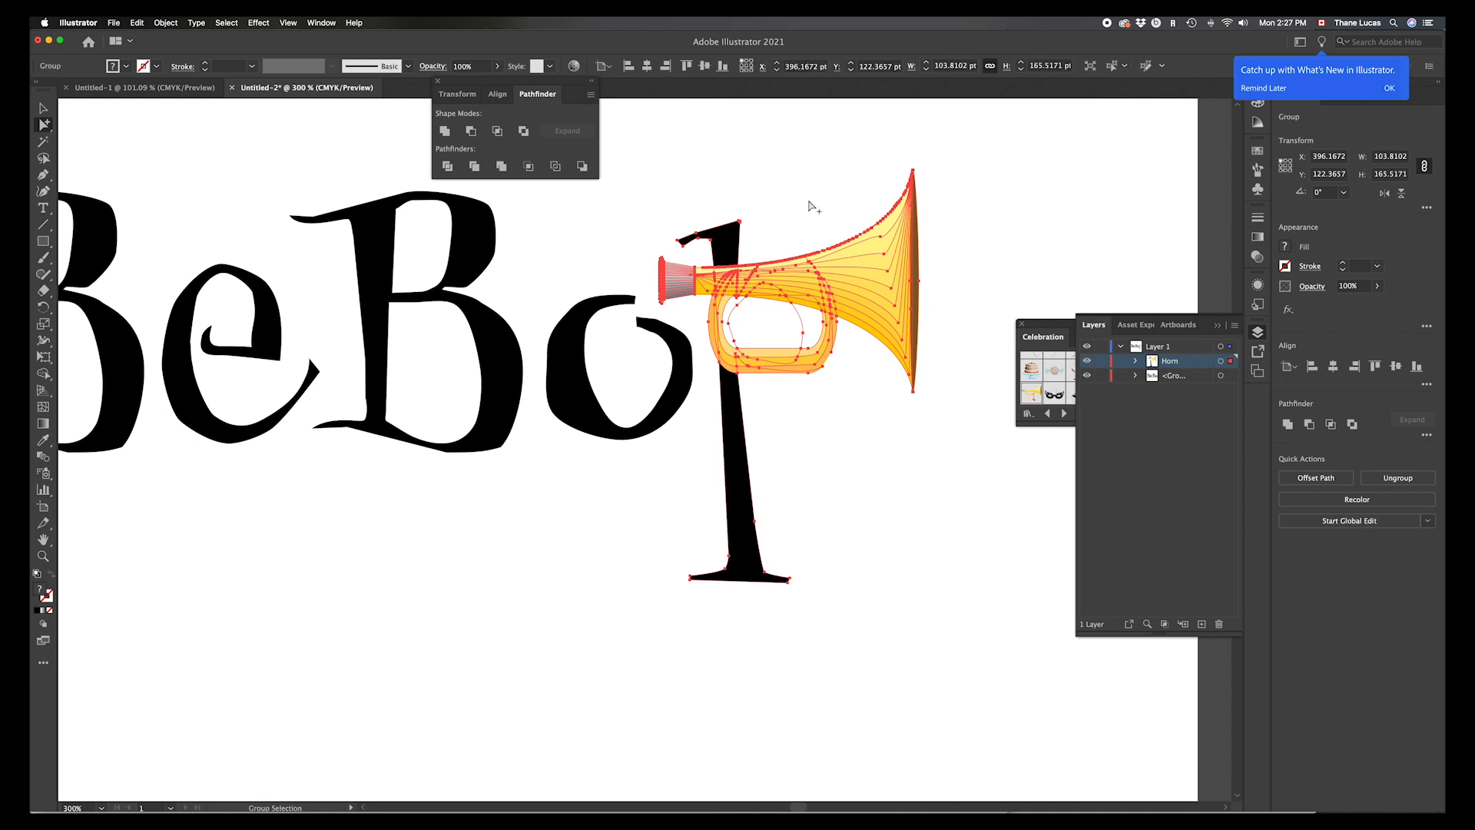
Step: Try to unite the p and horn pieces with Pathfinder, undo it and deselect the artwork
{"action": "left_click", "coordinate": [444, 132]}
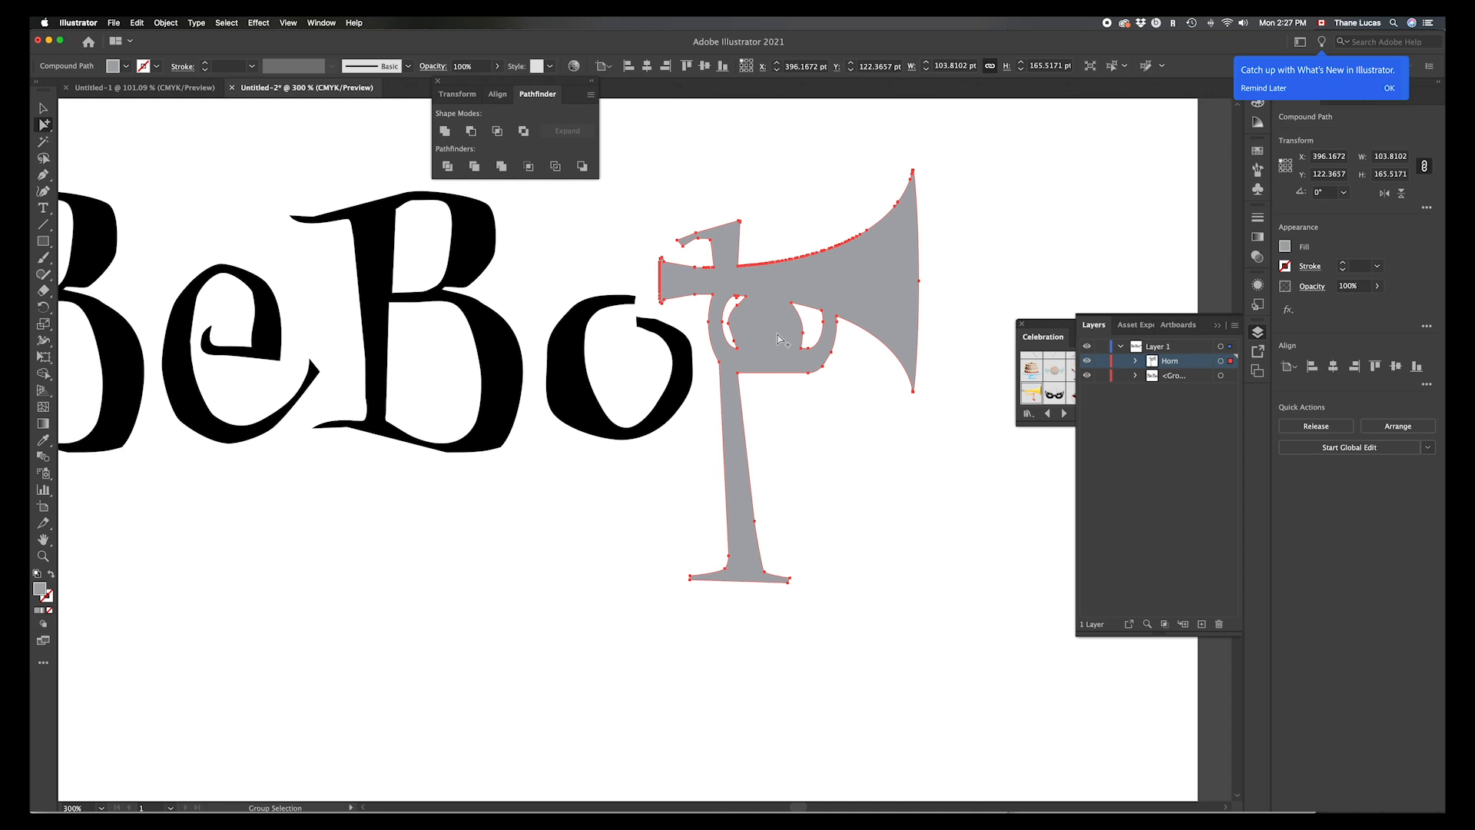
{"action": "key", "text": "super+z"}
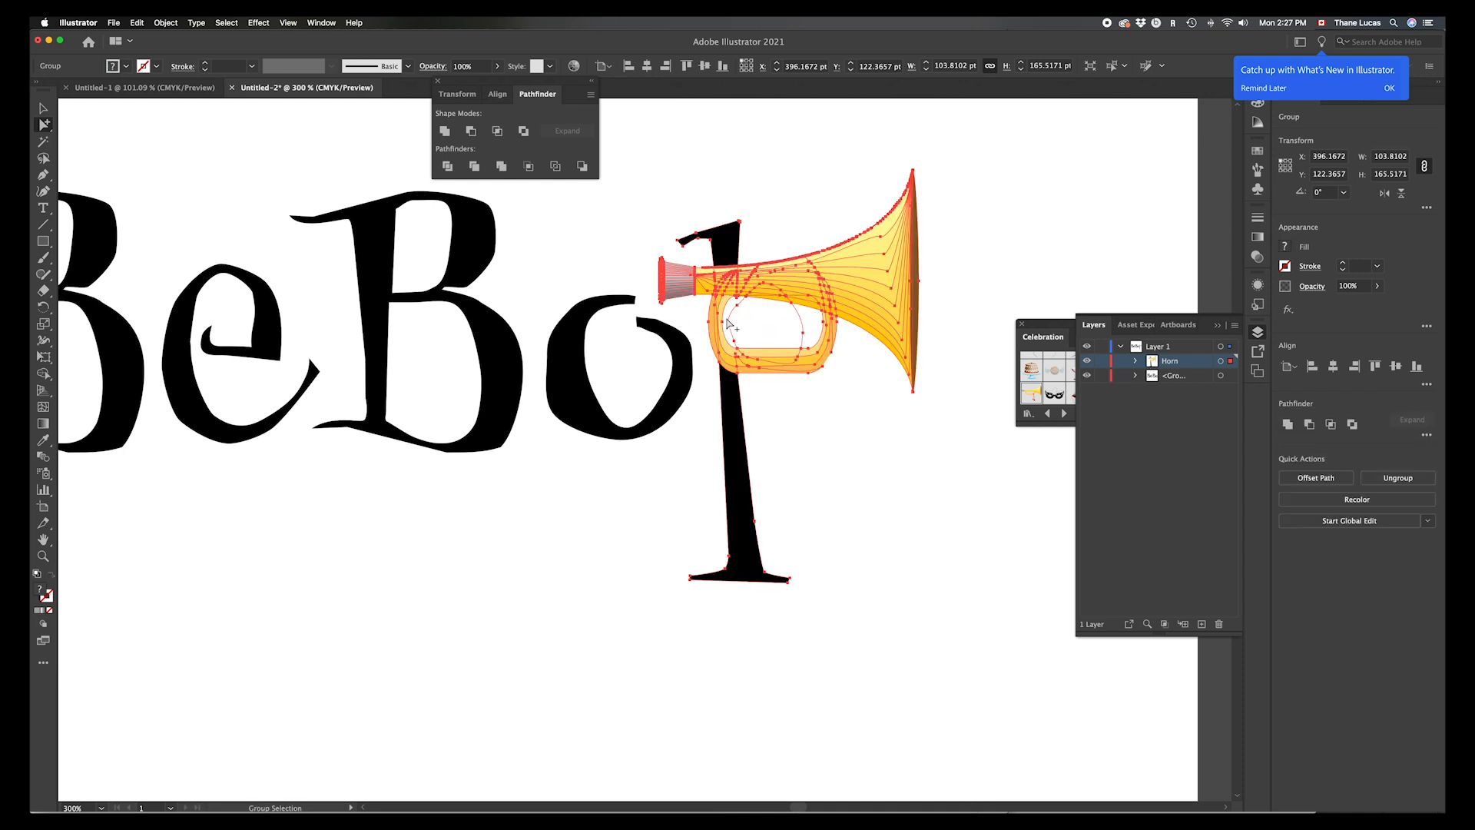
{"action": "left_click", "coordinate": [910, 528]}
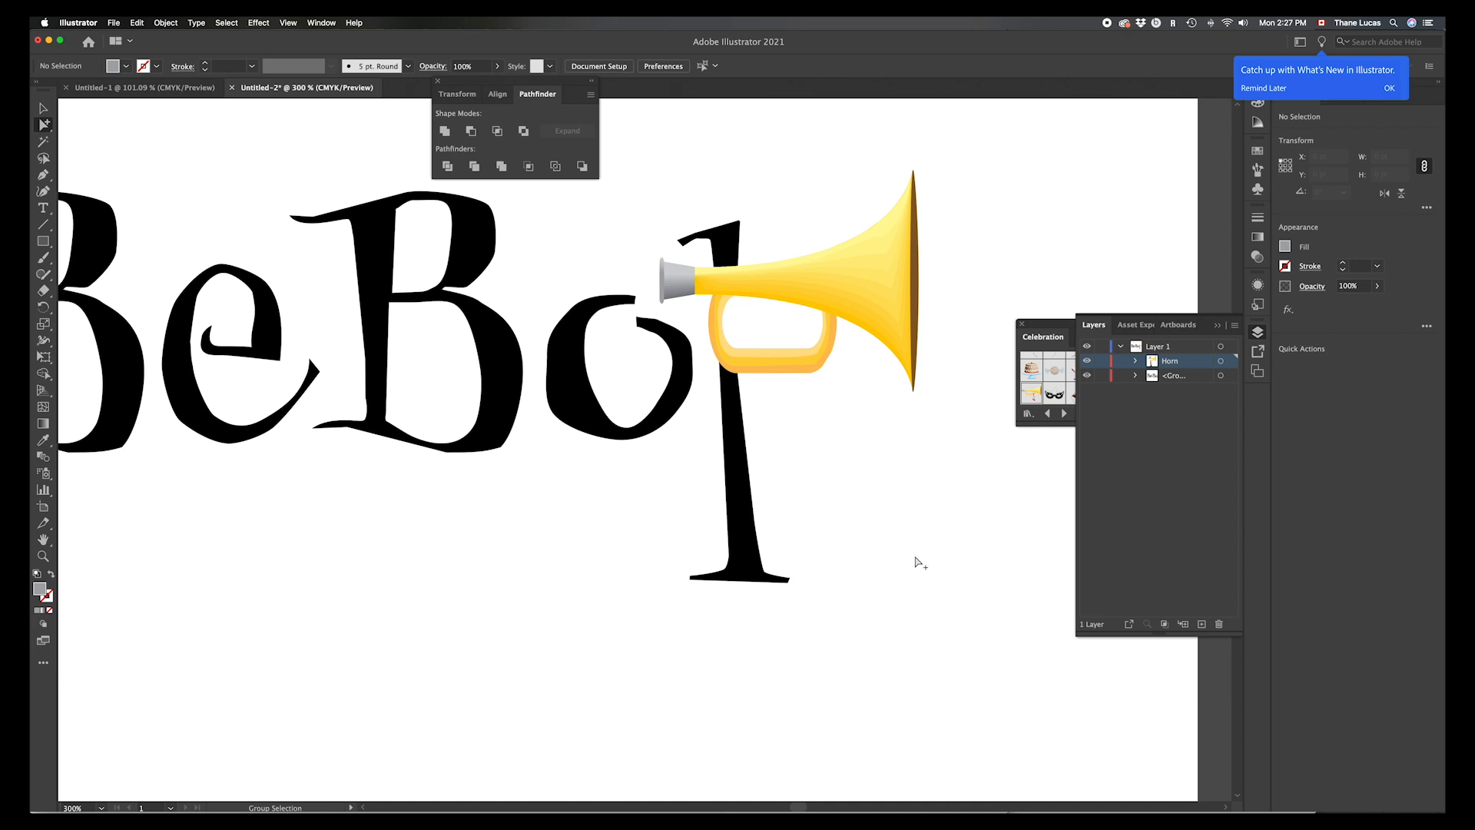
Step: Toggle the artwork between Outline and Preview modes, ending in Outline to expose unfilled paths inside the horn's handle
{"action": "key", "text": "super+y"}
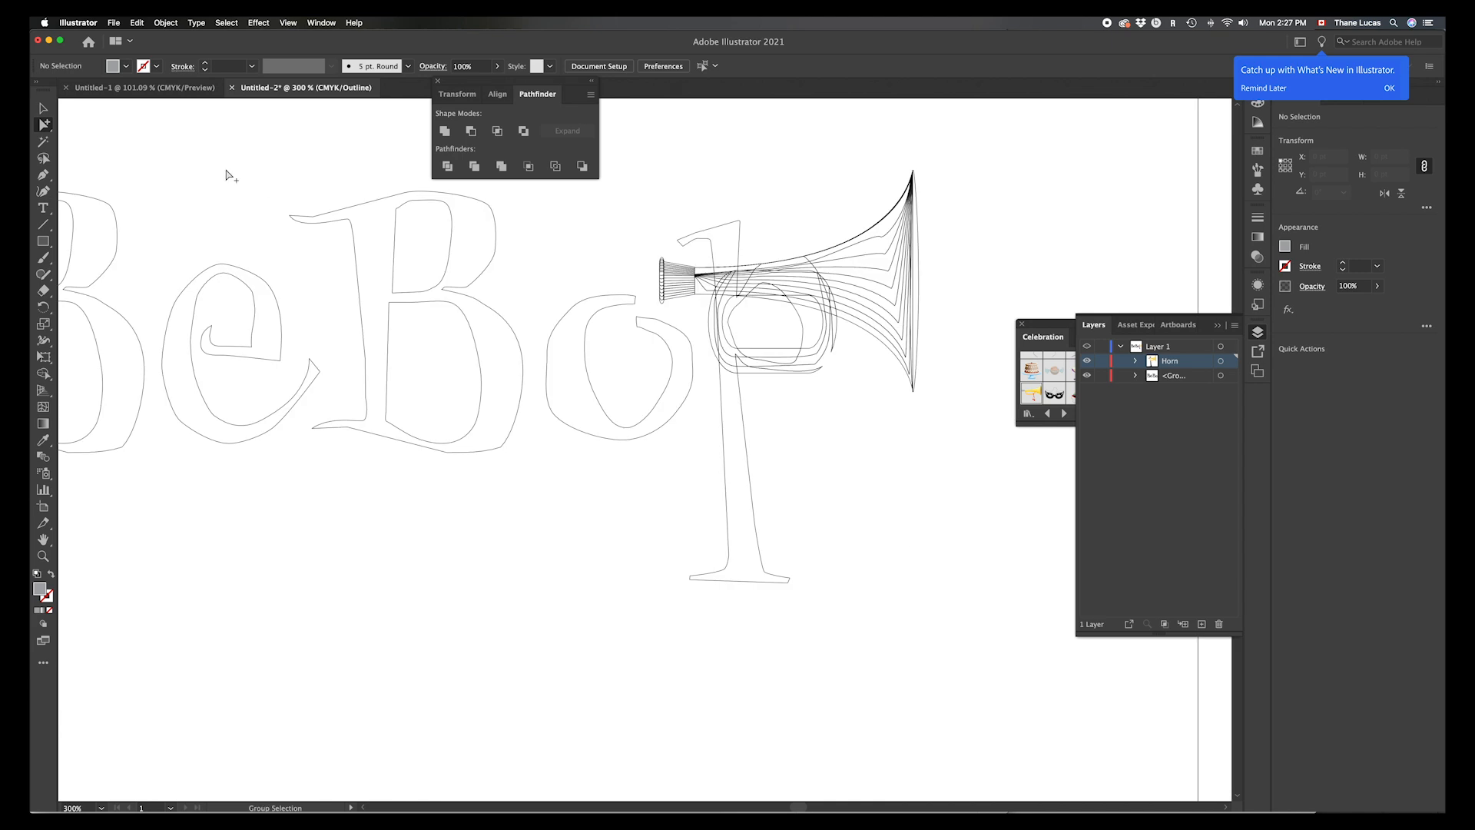
{"action": "left_click", "coordinate": [289, 23]}
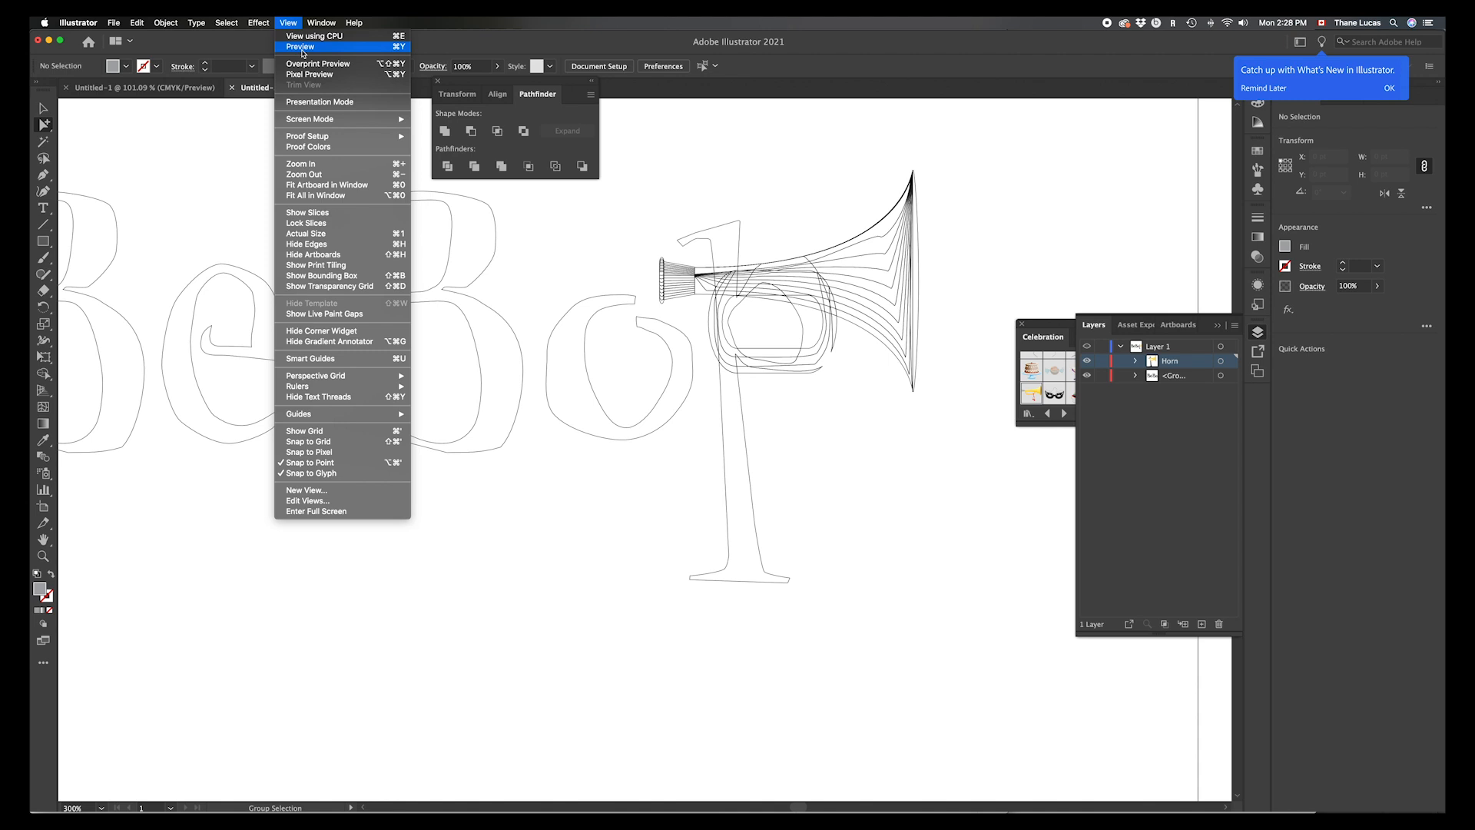
{"action": "left_click", "coordinate": [302, 48]}
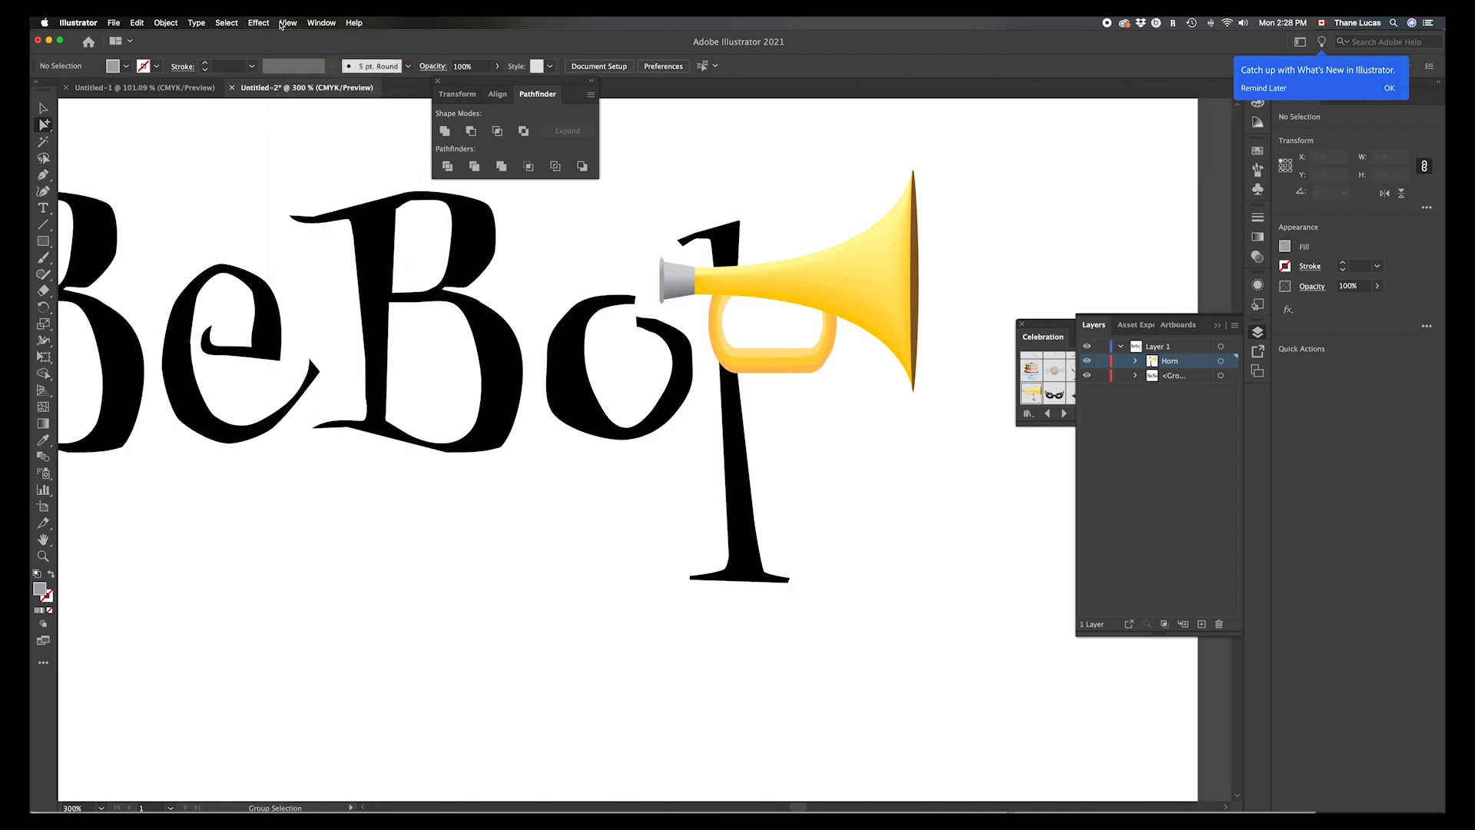
{"action": "left_click", "coordinate": [282, 23]}
{"action": "left_click", "coordinate": [282, 23]}
{"action": "key", "text": "super+y"}
{"action": "key", "text": "super+y"}
{"action": "key", "text": "super+y"}
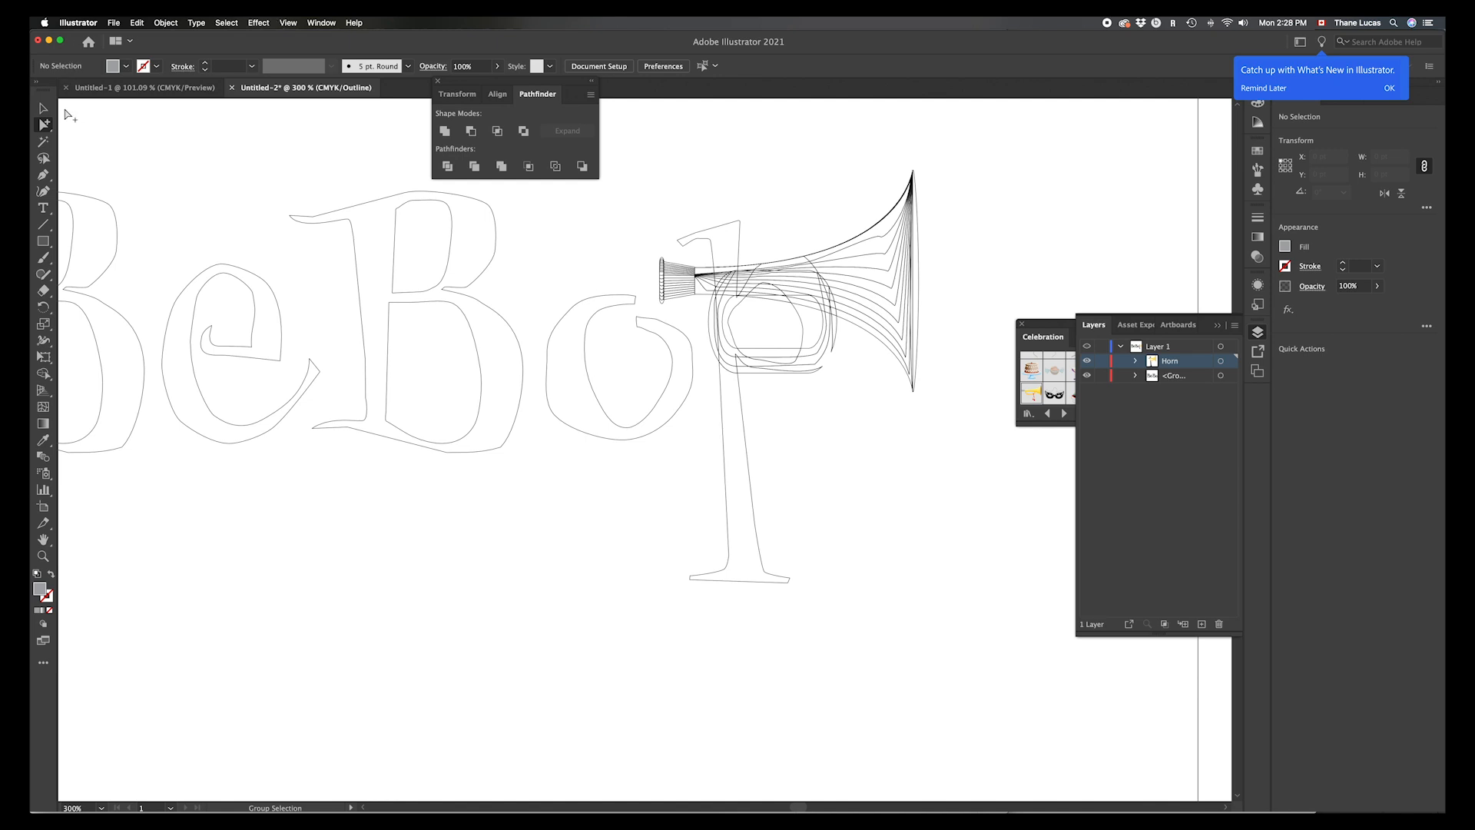
Step: Directly select and delete the unfilled path inside the horn's handle loop and return to Preview mode
{"action": "left_click_drag", "start_coordinate": [45, 125], "coordinate": [111, 132]}
{"action": "left_click", "coordinate": [802, 324]}
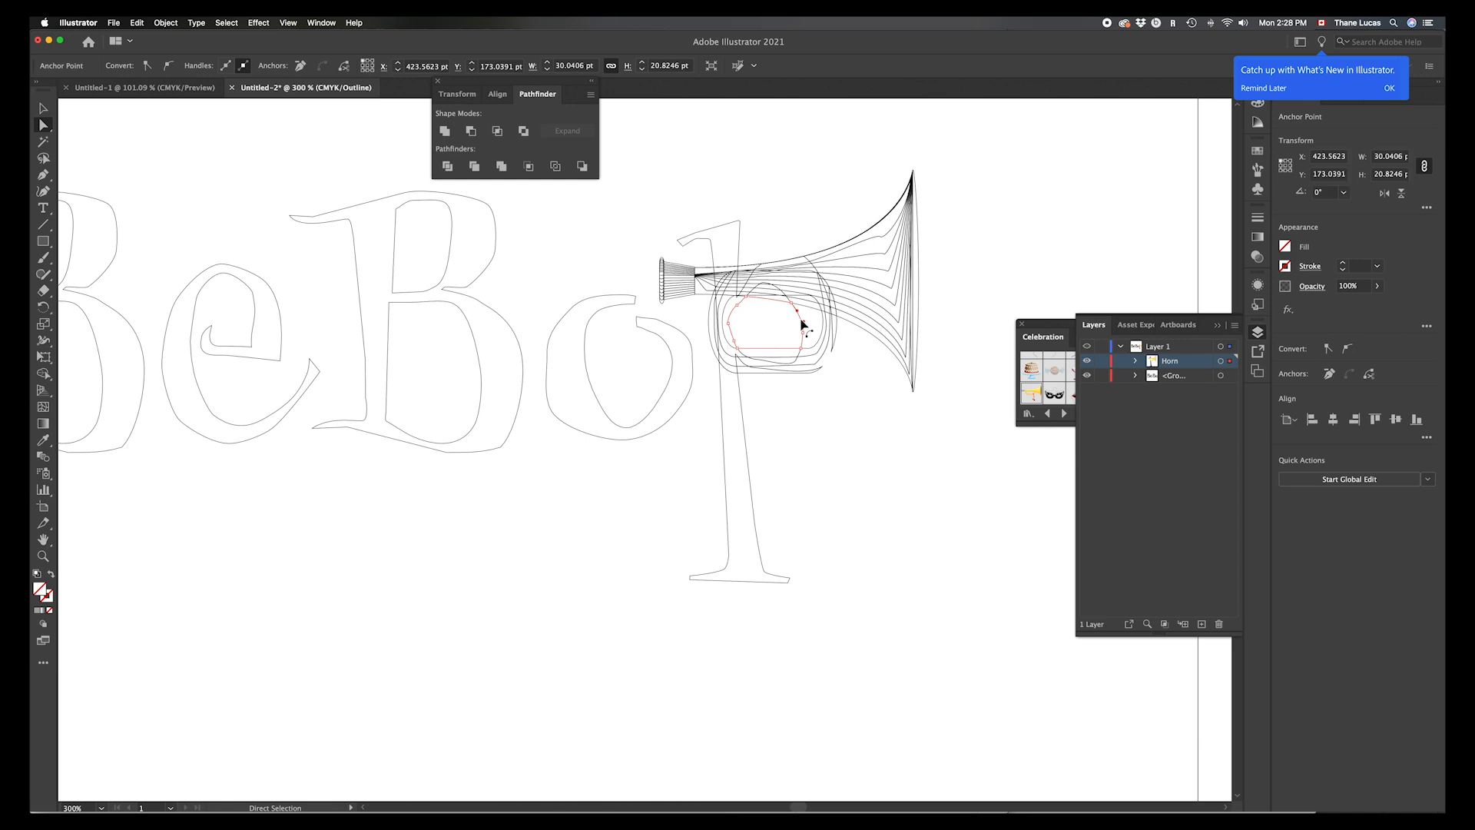
{"action": "left_click", "coordinate": [804, 325]}
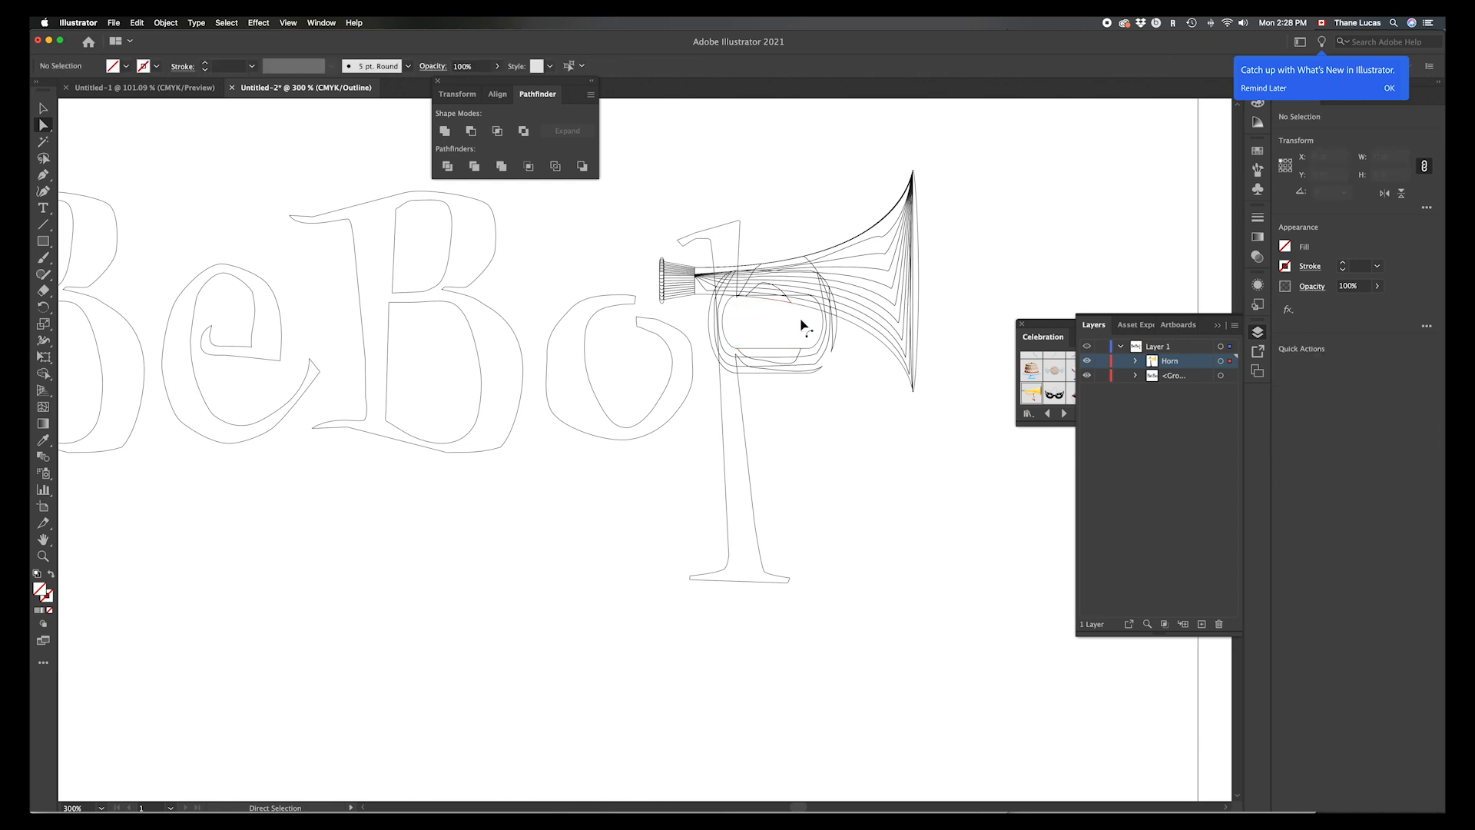
{"action": "key", "text": "super+y"}
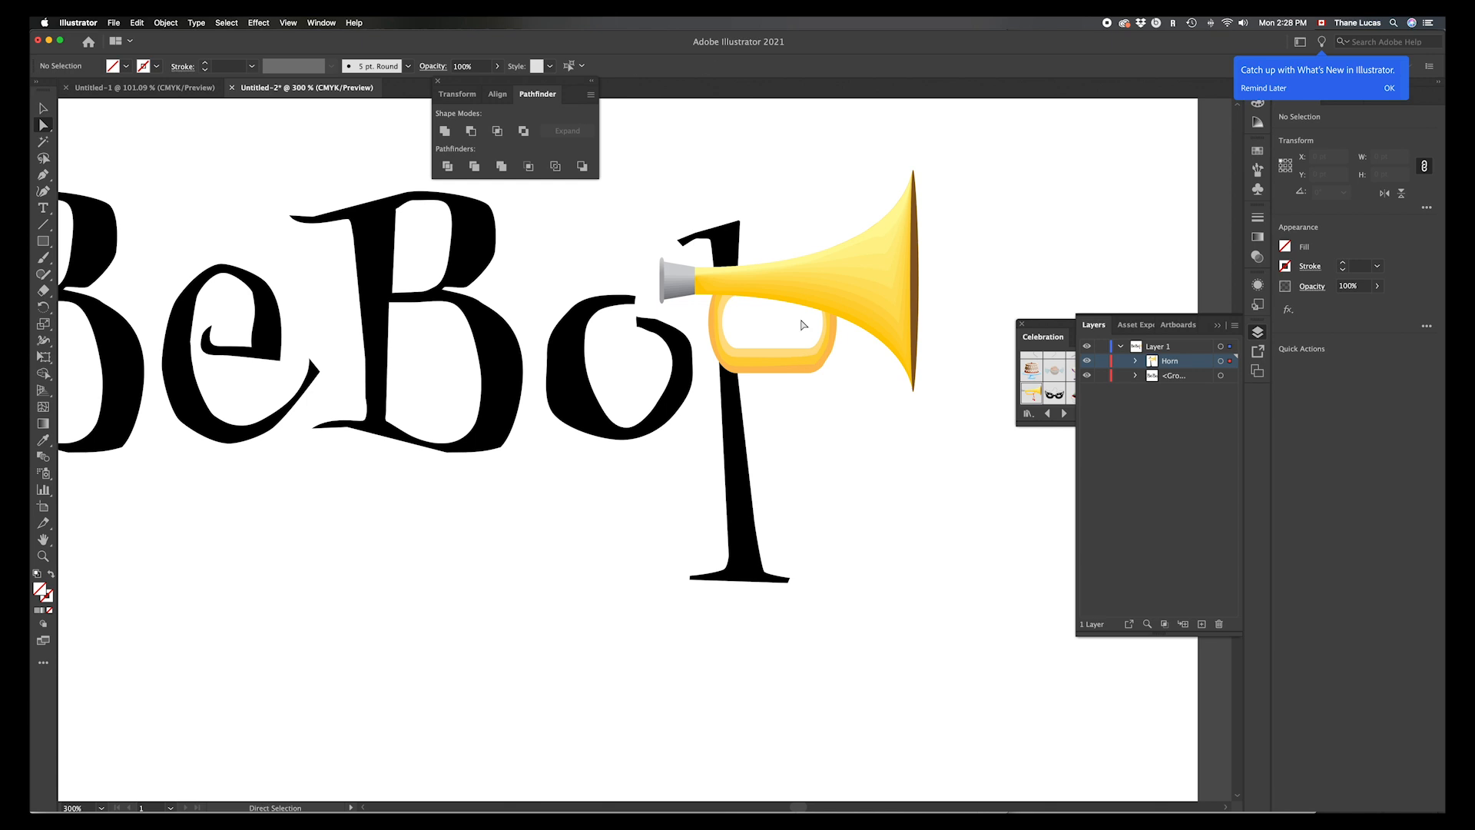
{"action": "key", "text": "super+t"}
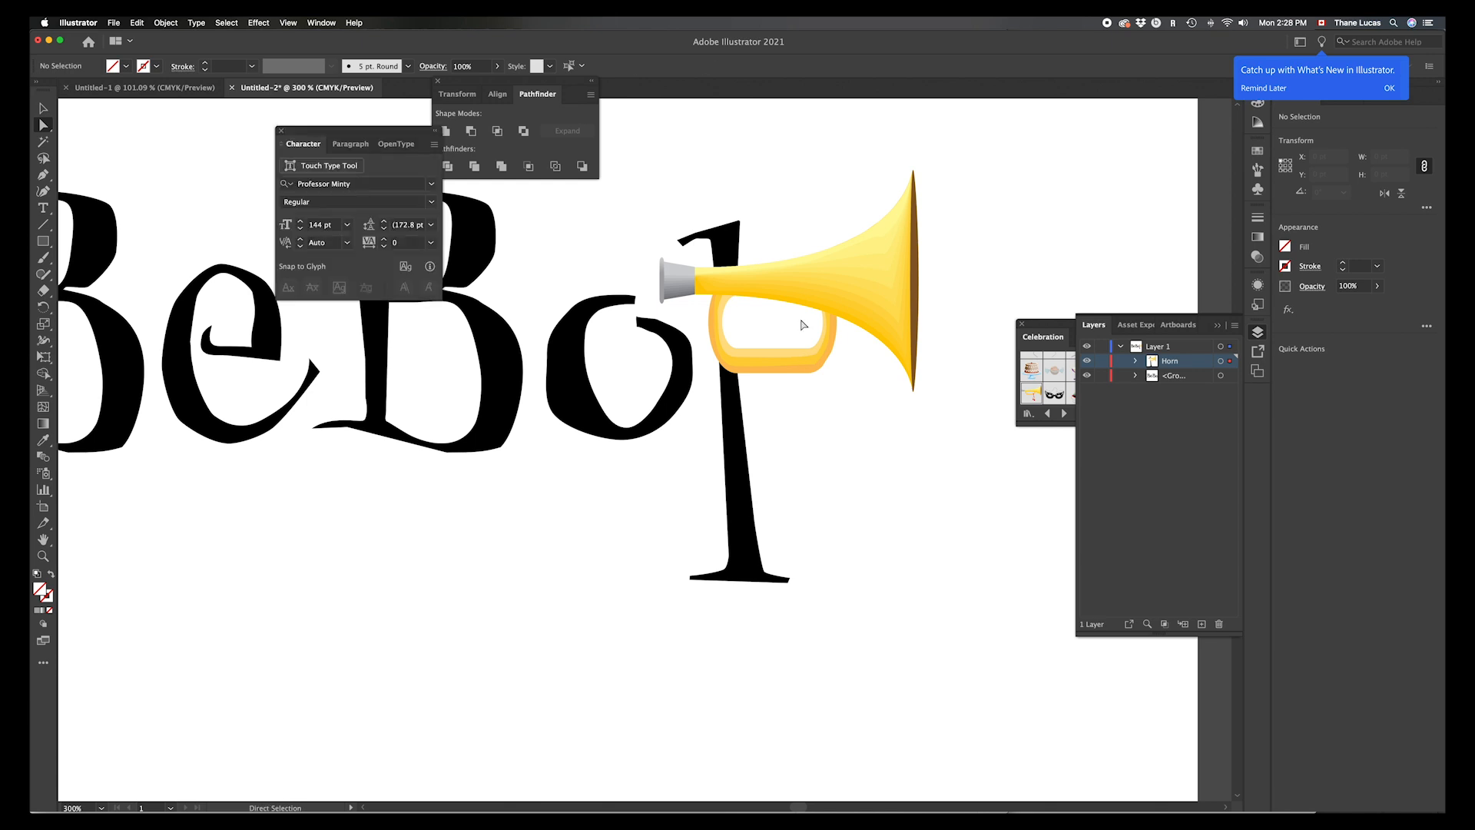
{"action": "left_click", "coordinate": [282, 131]}
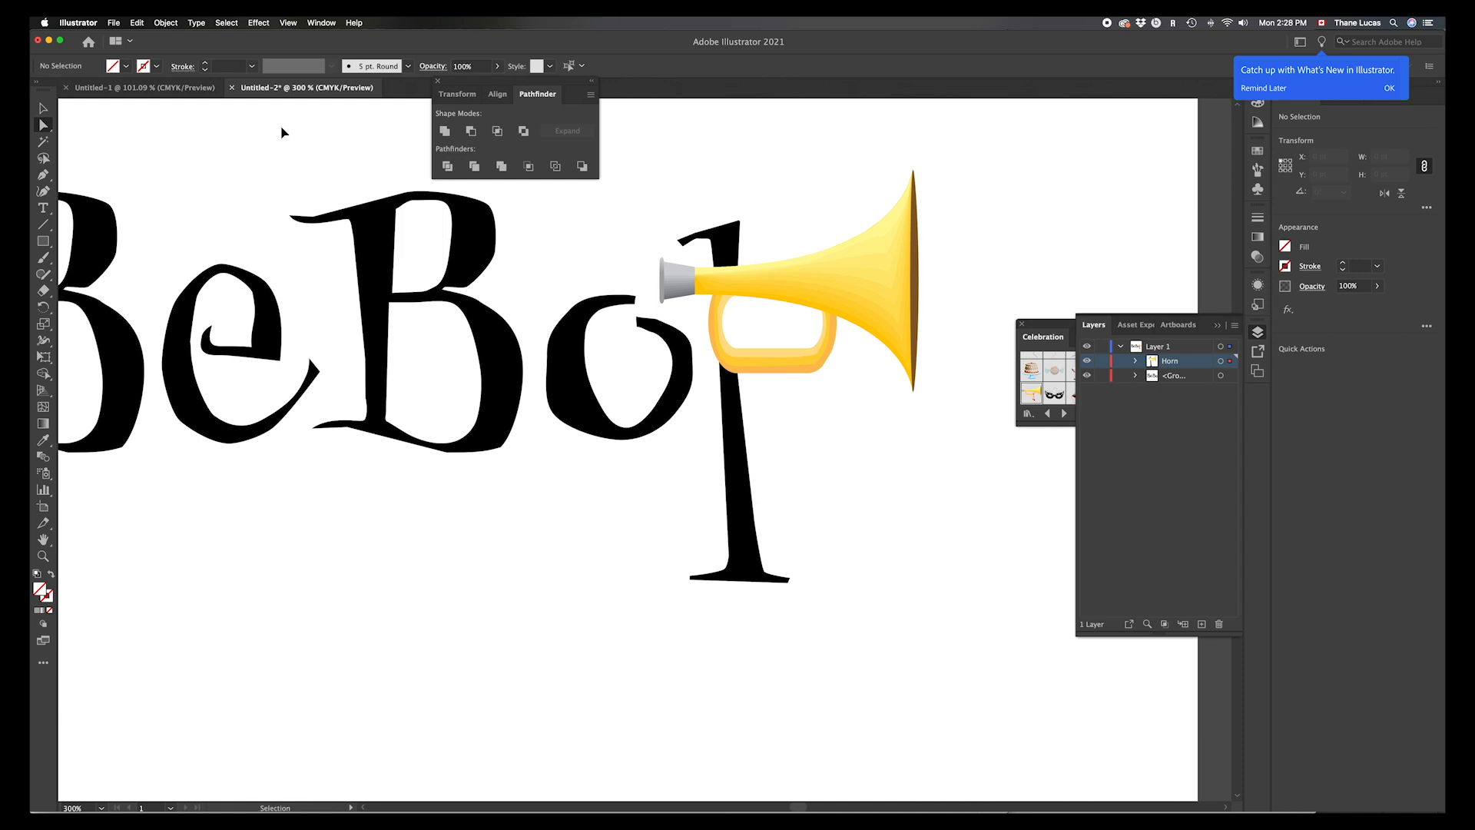
Step: Compare the cleaned-up artwork in Outline and Preview modes
{"action": "key", "text": "super+y"}
{"action": "key", "text": "super+y"}
{"action": "key", "text": "super+y"}
{"action": "key", "text": "super+y"}
Step: Select the whole p-and-horn group with the Group Selection tool, unite it into one shape and deselect it
{"action": "key", "text": "a"}
{"action": "left_click_drag", "start_coordinate": [46, 127], "coordinate": [107, 145]}
{"action": "left_click", "coordinate": [734, 471]}
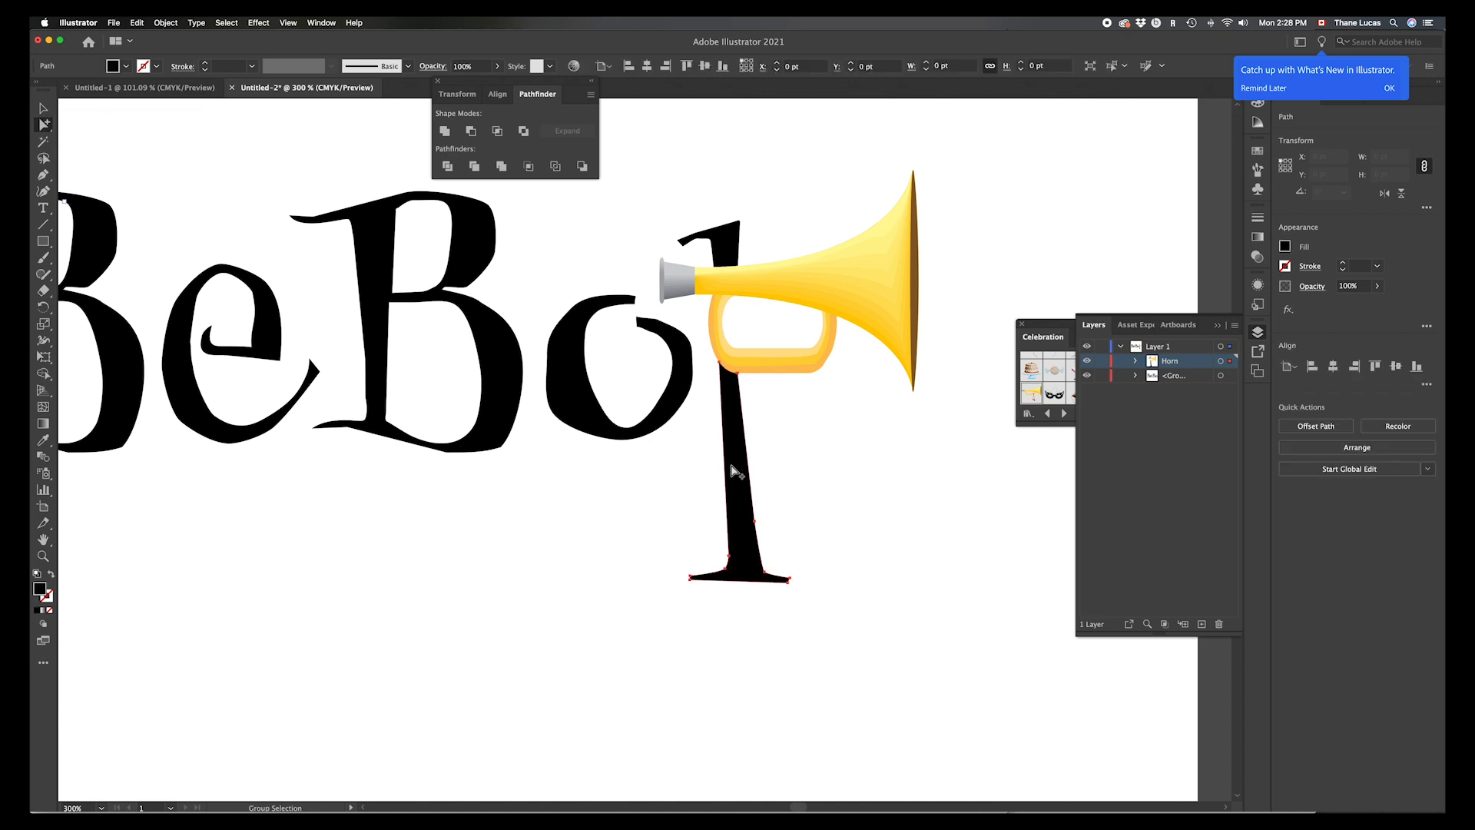
{"action": "left_click", "coordinate": [733, 470]}
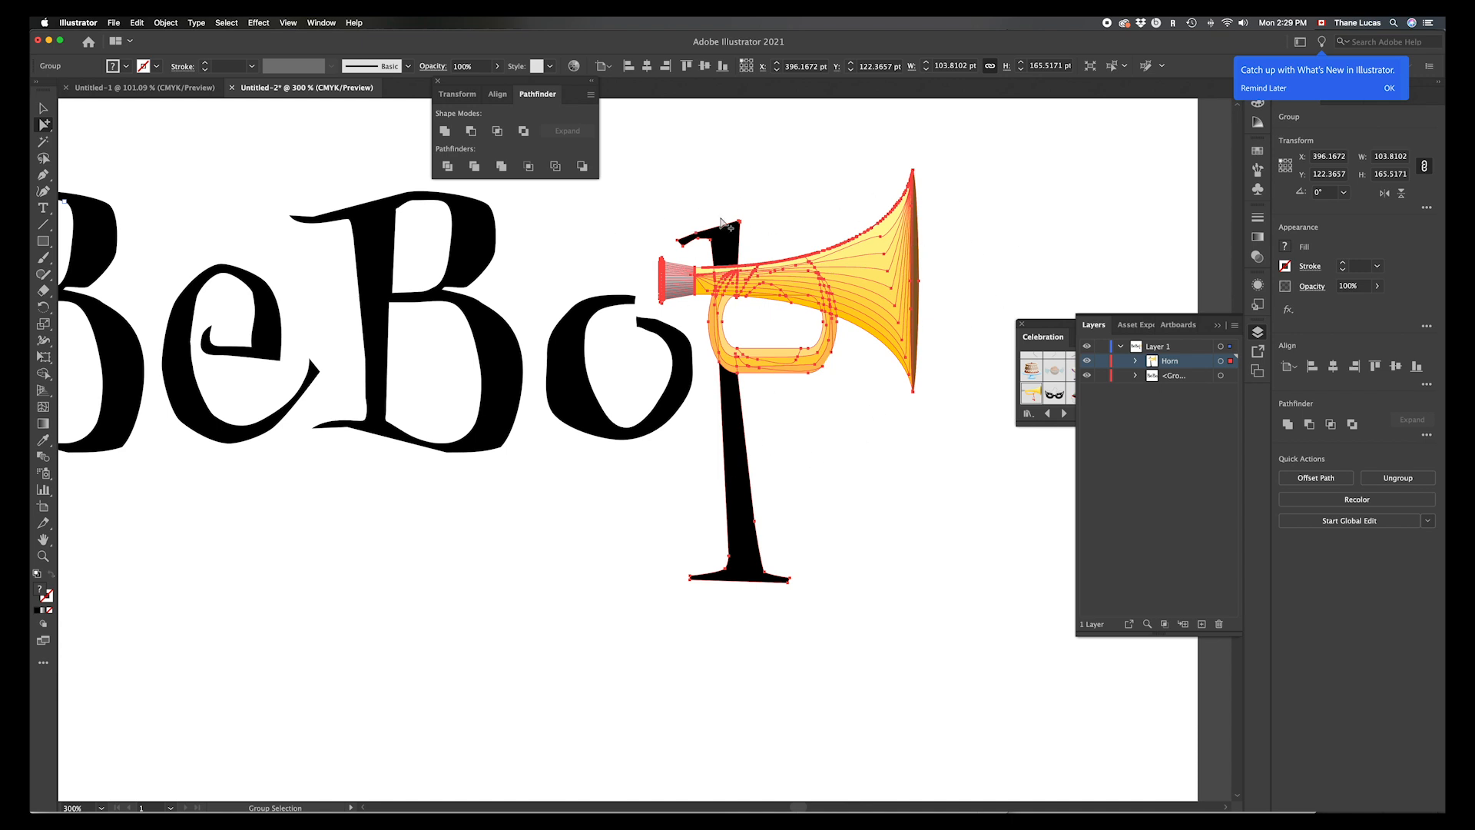
{"action": "left_click", "coordinate": [445, 132]}
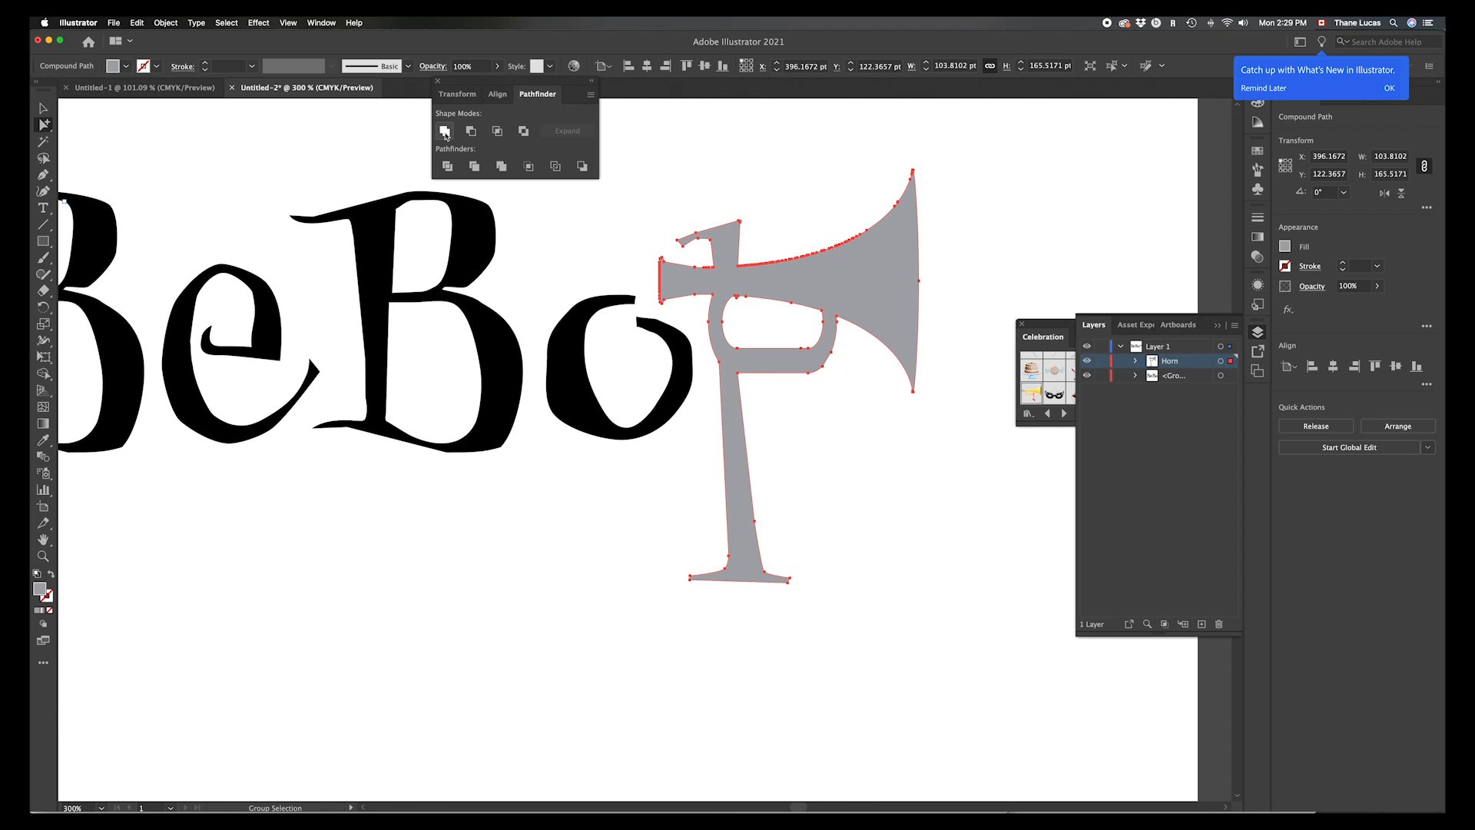
{"action": "left_click", "coordinate": [615, 582]}
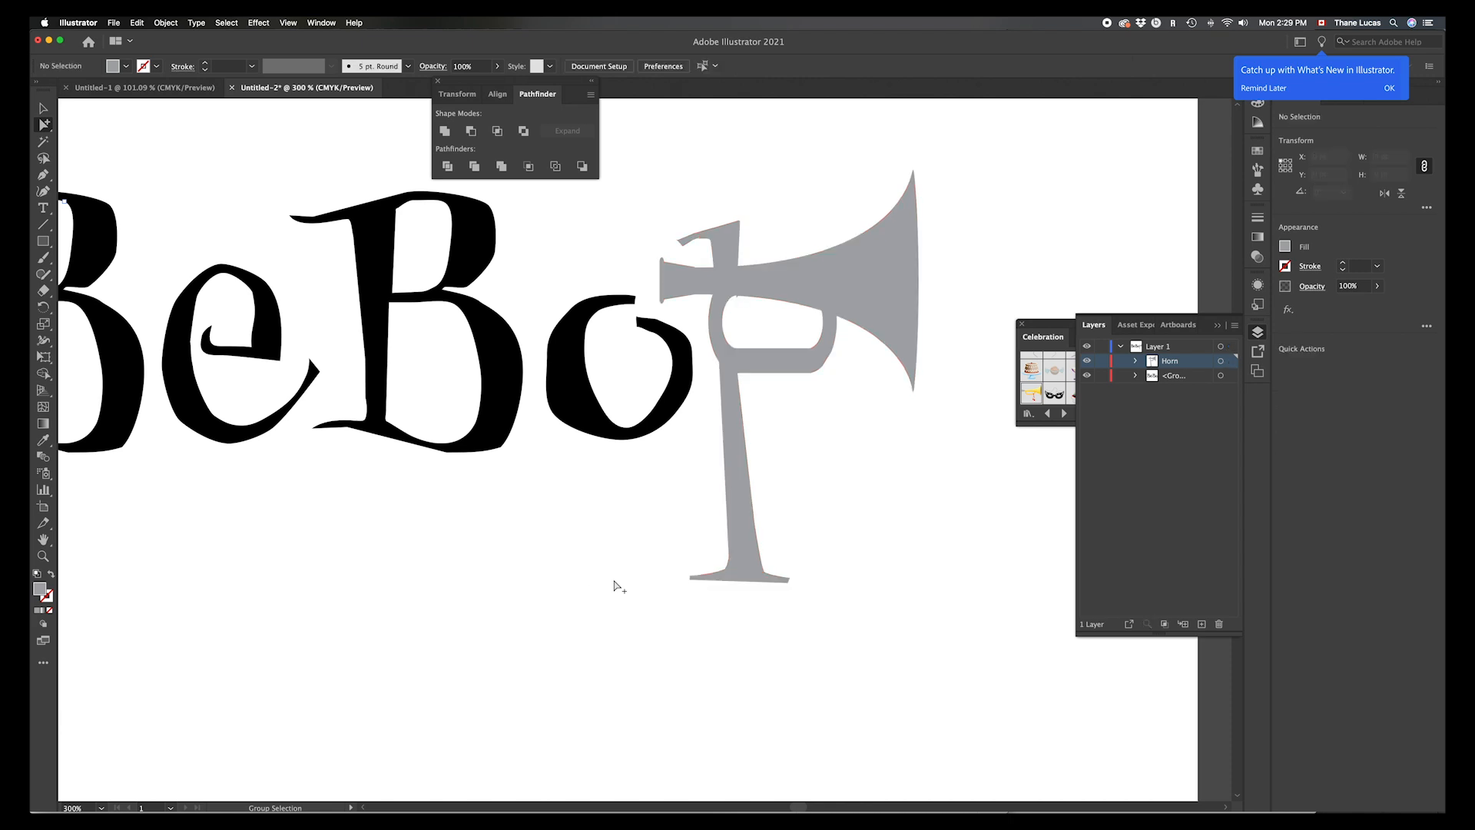
Step: Select all the artwork on Layer 1, collapse the layer, and put away the Layers and Celebration panels
{"action": "scroll", "coordinate": [581, 590], "scroll_direction": "left", "scroll_amount": 5}
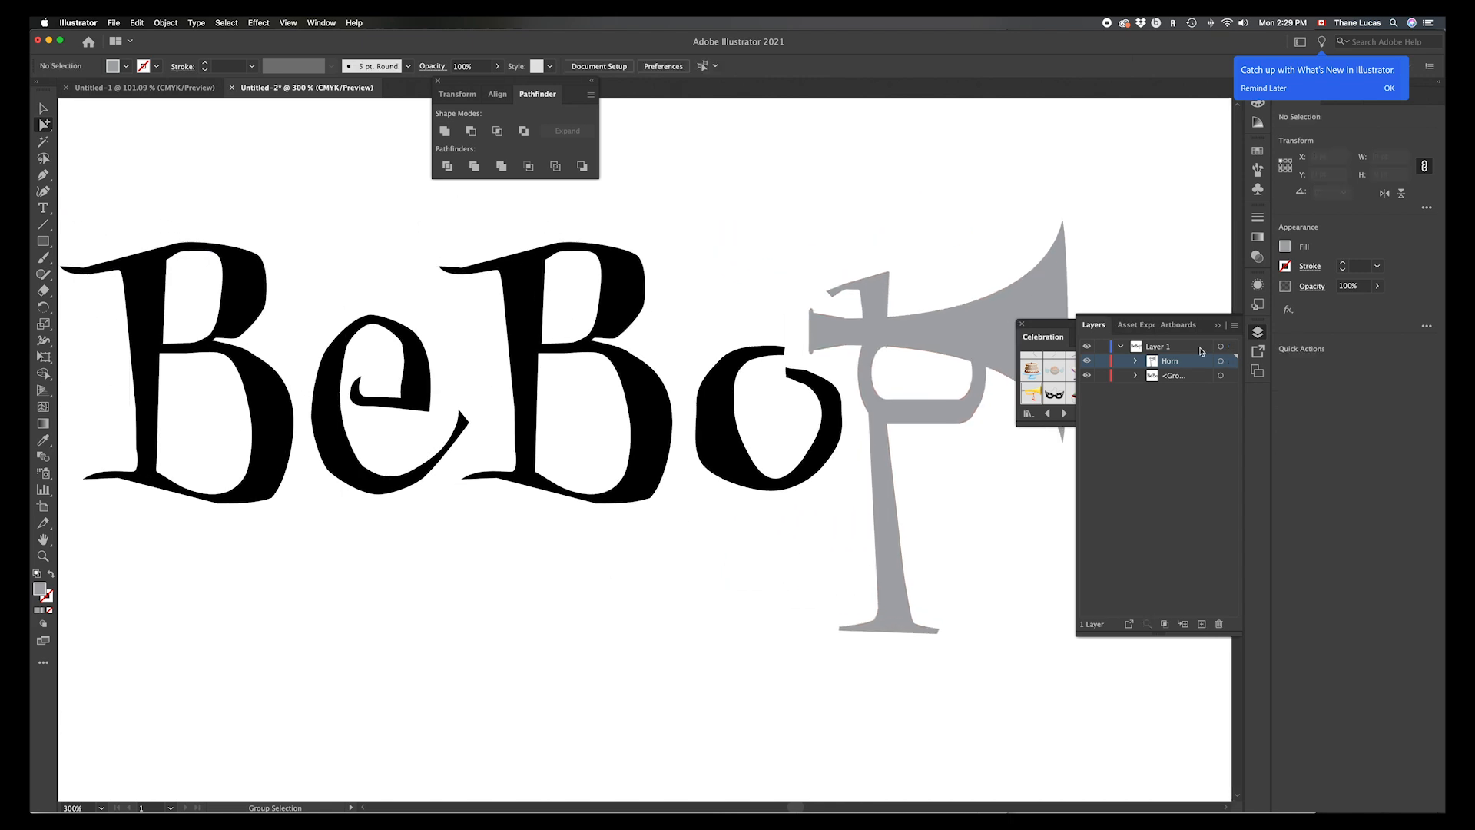
{"action": "left_click", "coordinate": [1235, 347]}
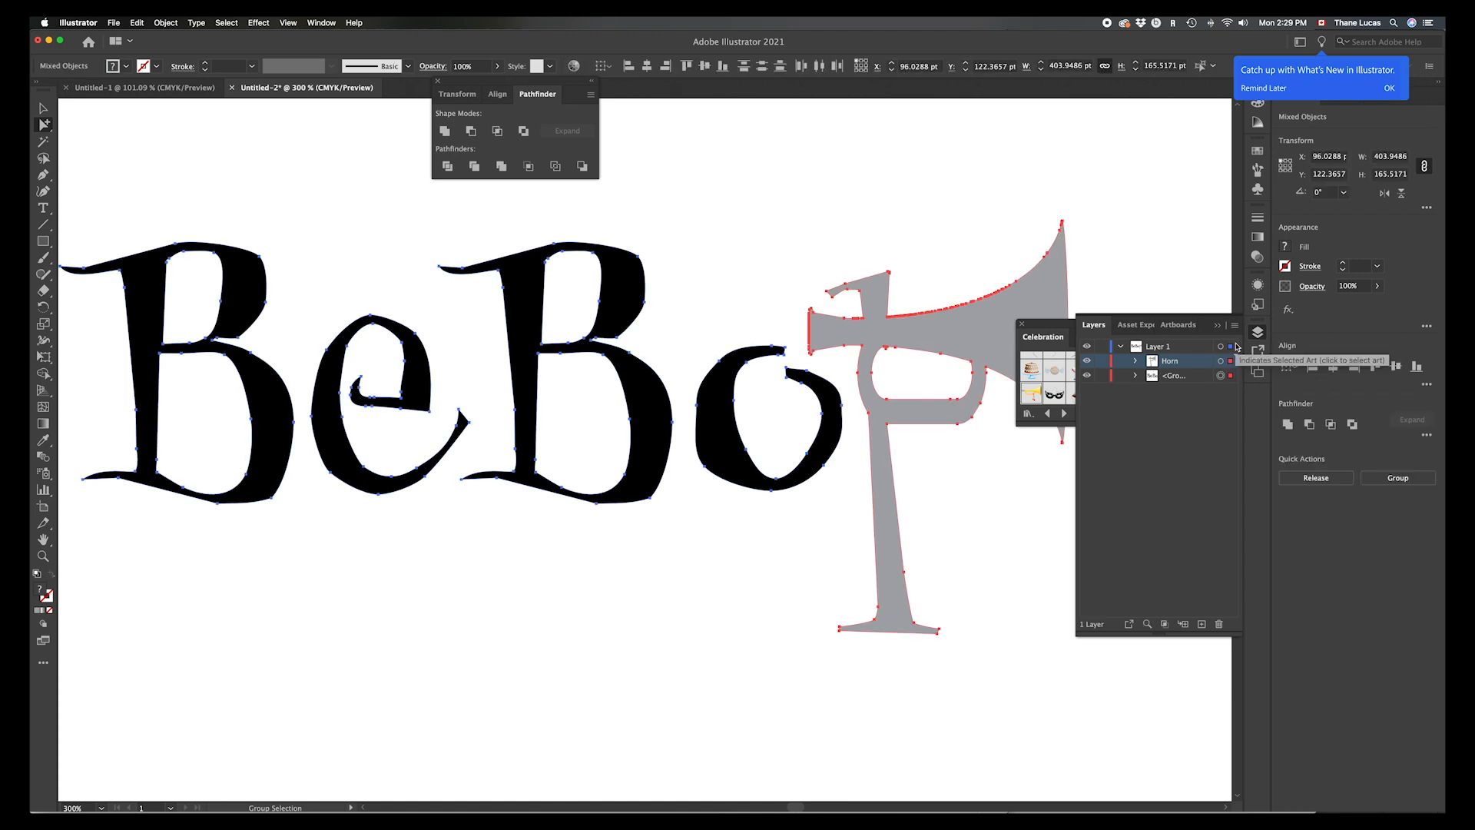
{"action": "left_click", "coordinate": [1119, 348]}
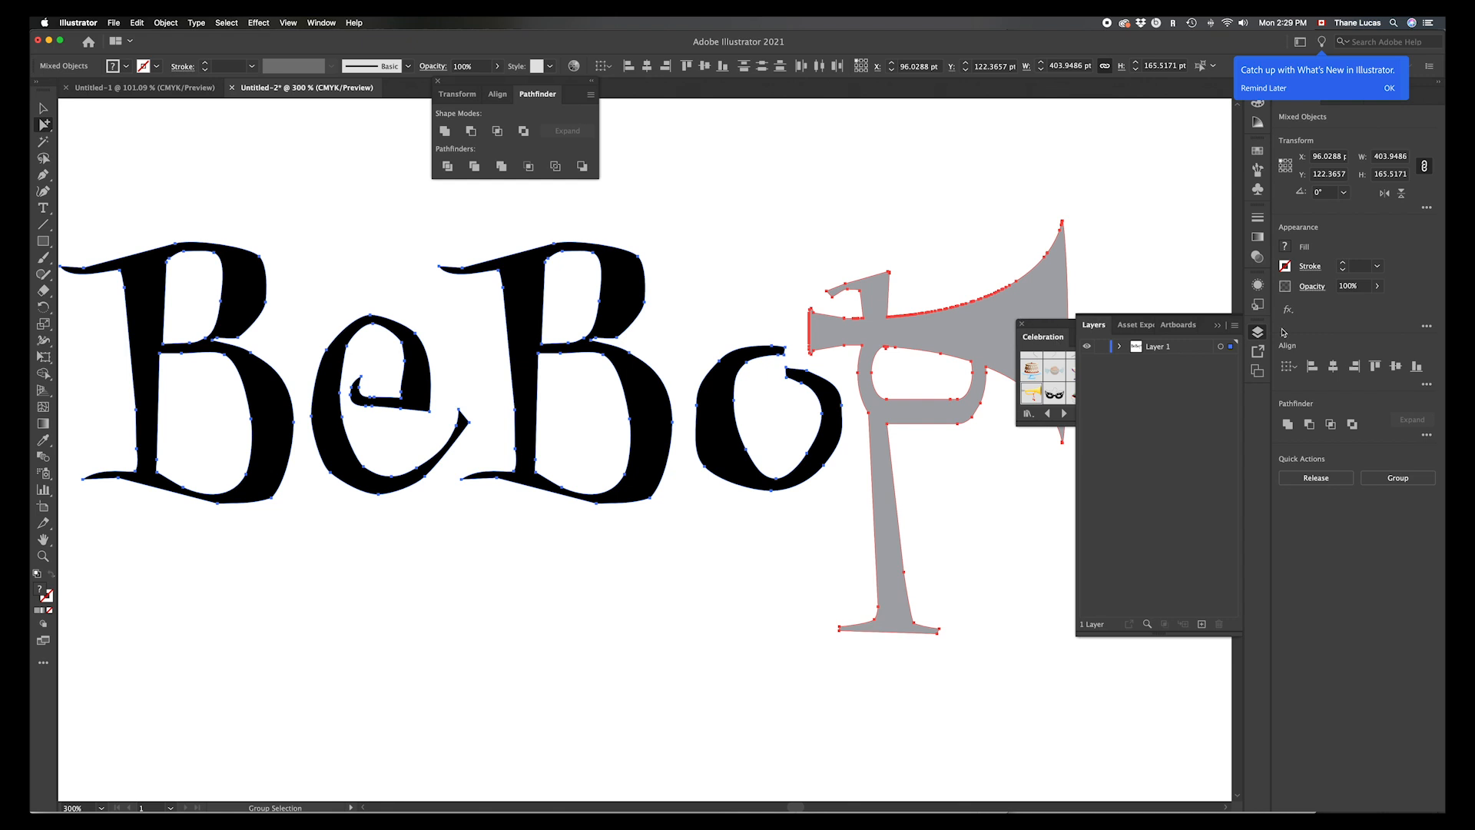
{"action": "left_click", "coordinate": [1218, 328]}
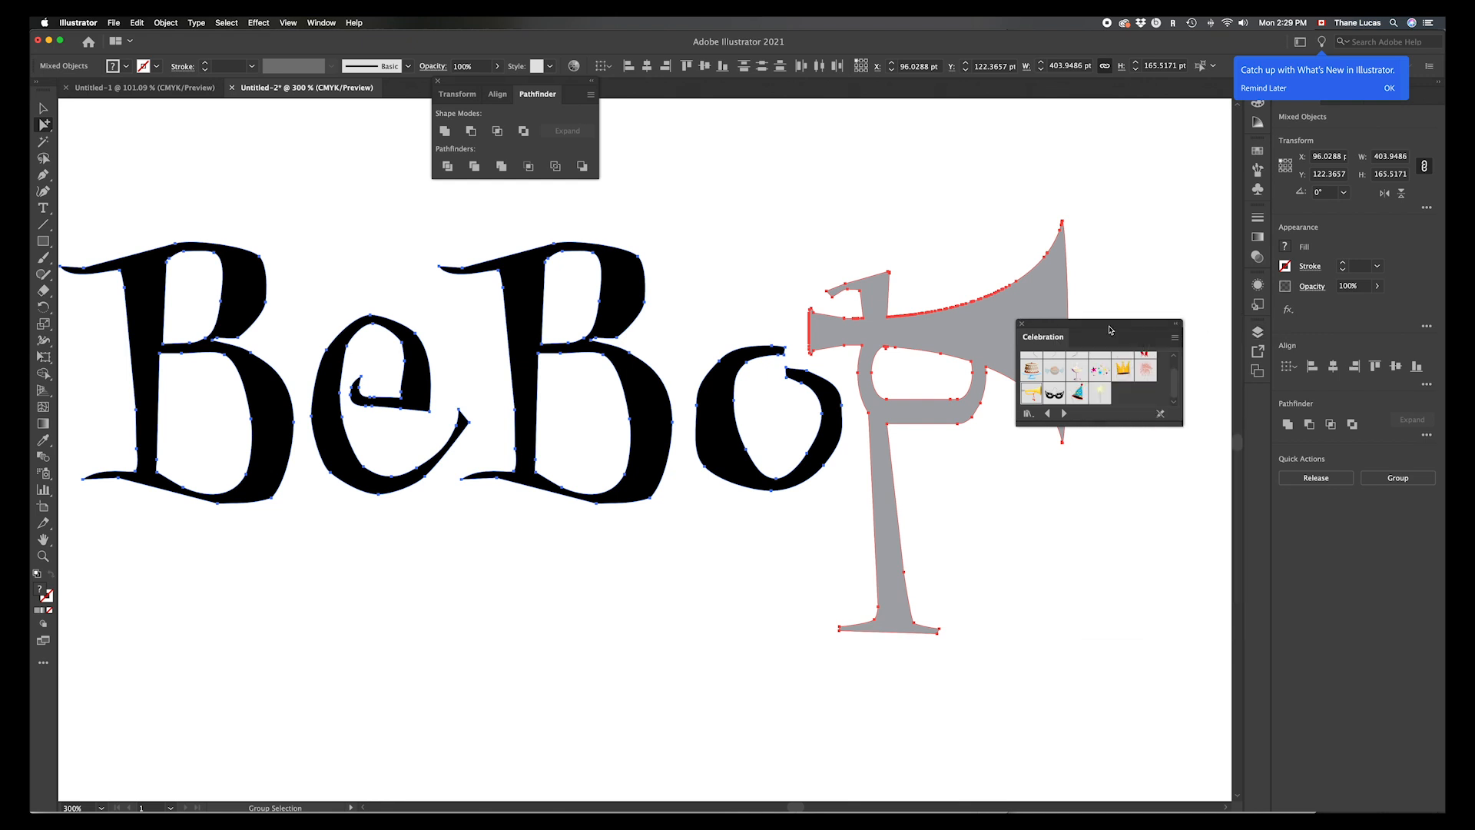
{"action": "left_click", "coordinate": [1022, 325]}
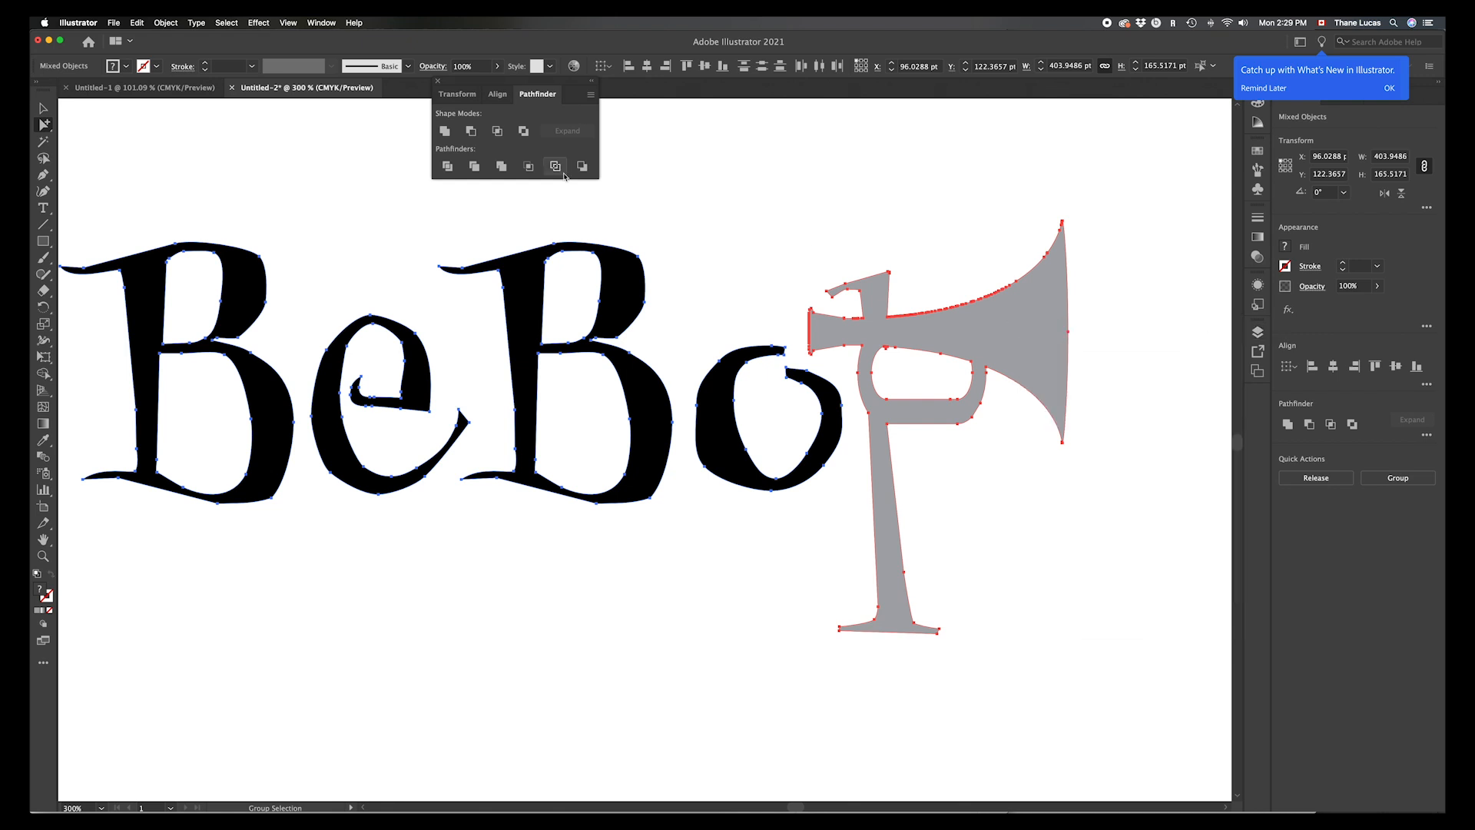
{"action": "scroll", "coordinate": [205, 315], "scroll_direction": "left", "scroll_amount": 1}
{"action": "scroll", "coordinate": [205, 315], "scroll_direction": "up", "scroll_amount": 1}
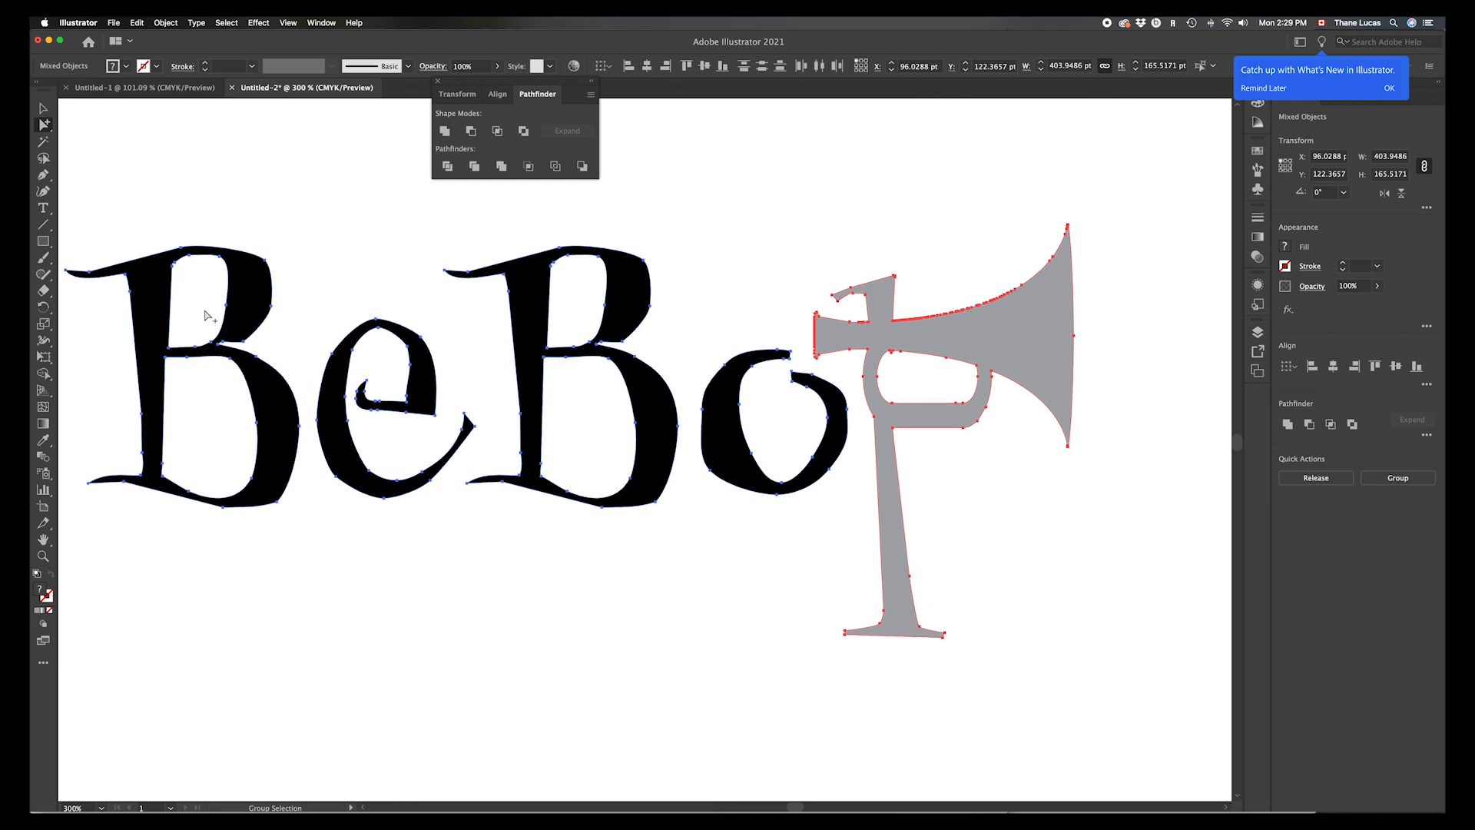
Step: Dismiss the What's New notifications and close the Learn window covering the artwork
{"action": "left_click", "coordinate": [1391, 89]}
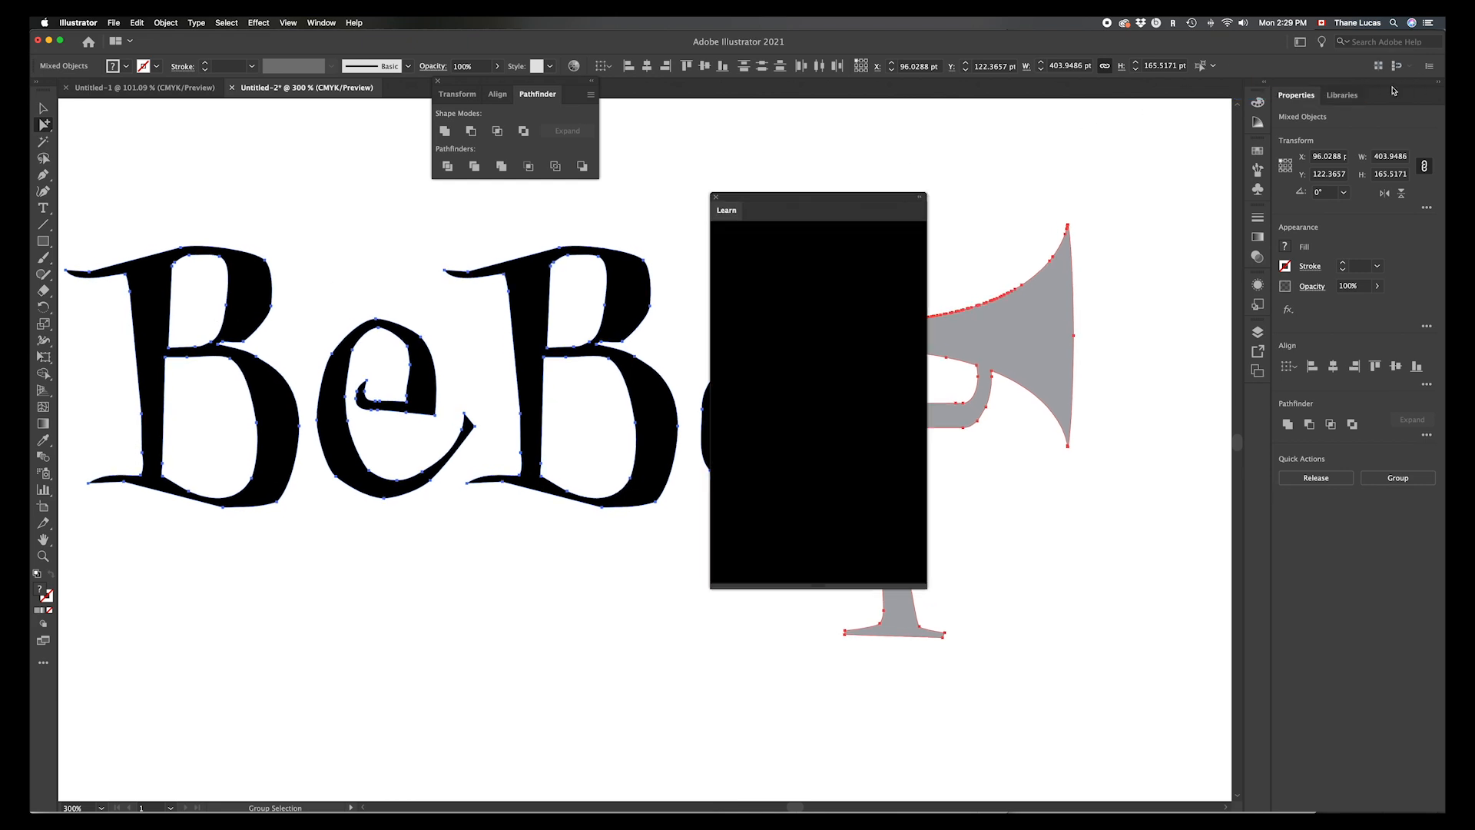
{"action": "left_click", "coordinate": [716, 198]}
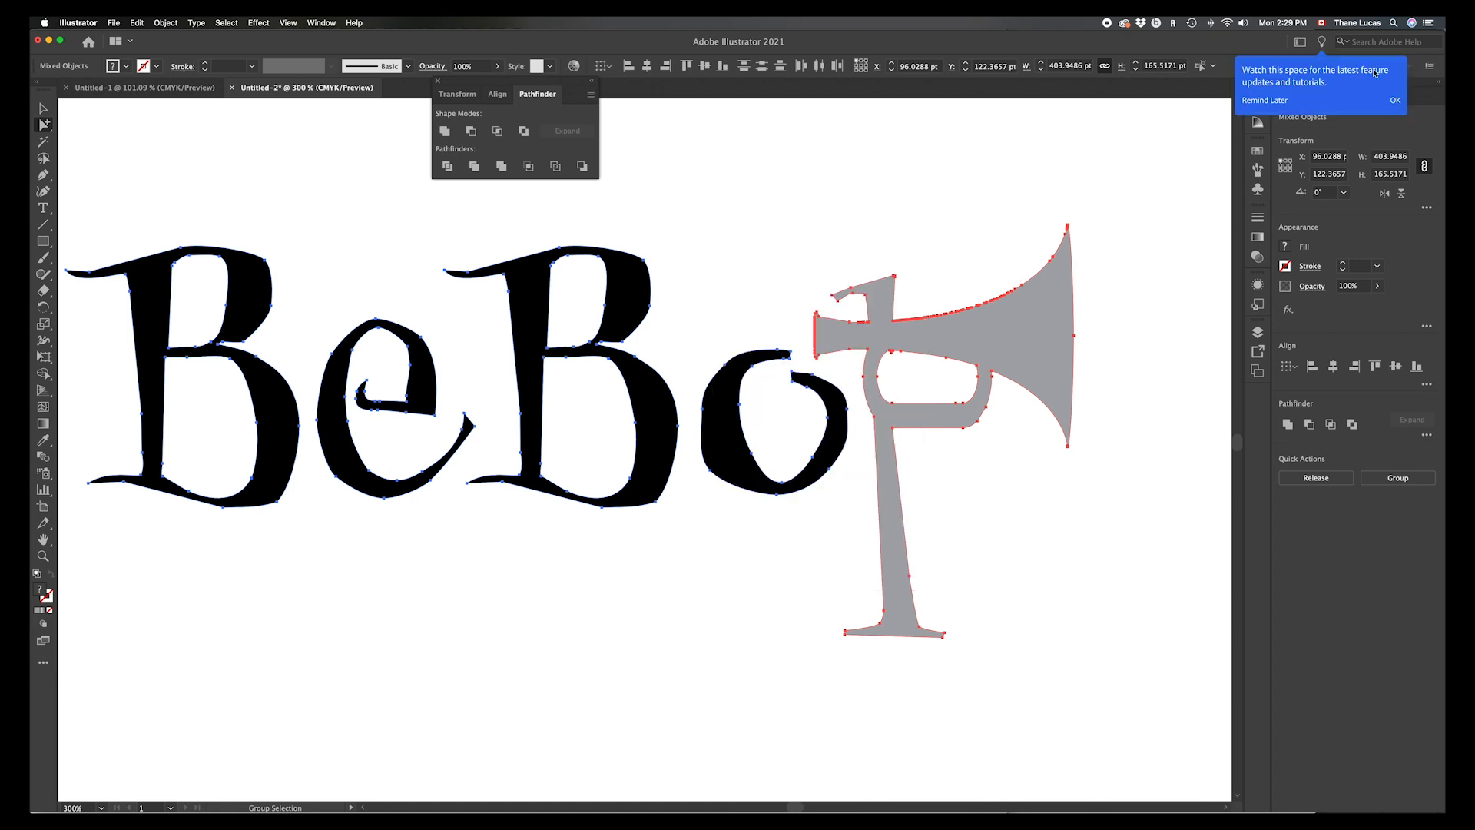
{"action": "left_click", "coordinate": [1322, 43]}
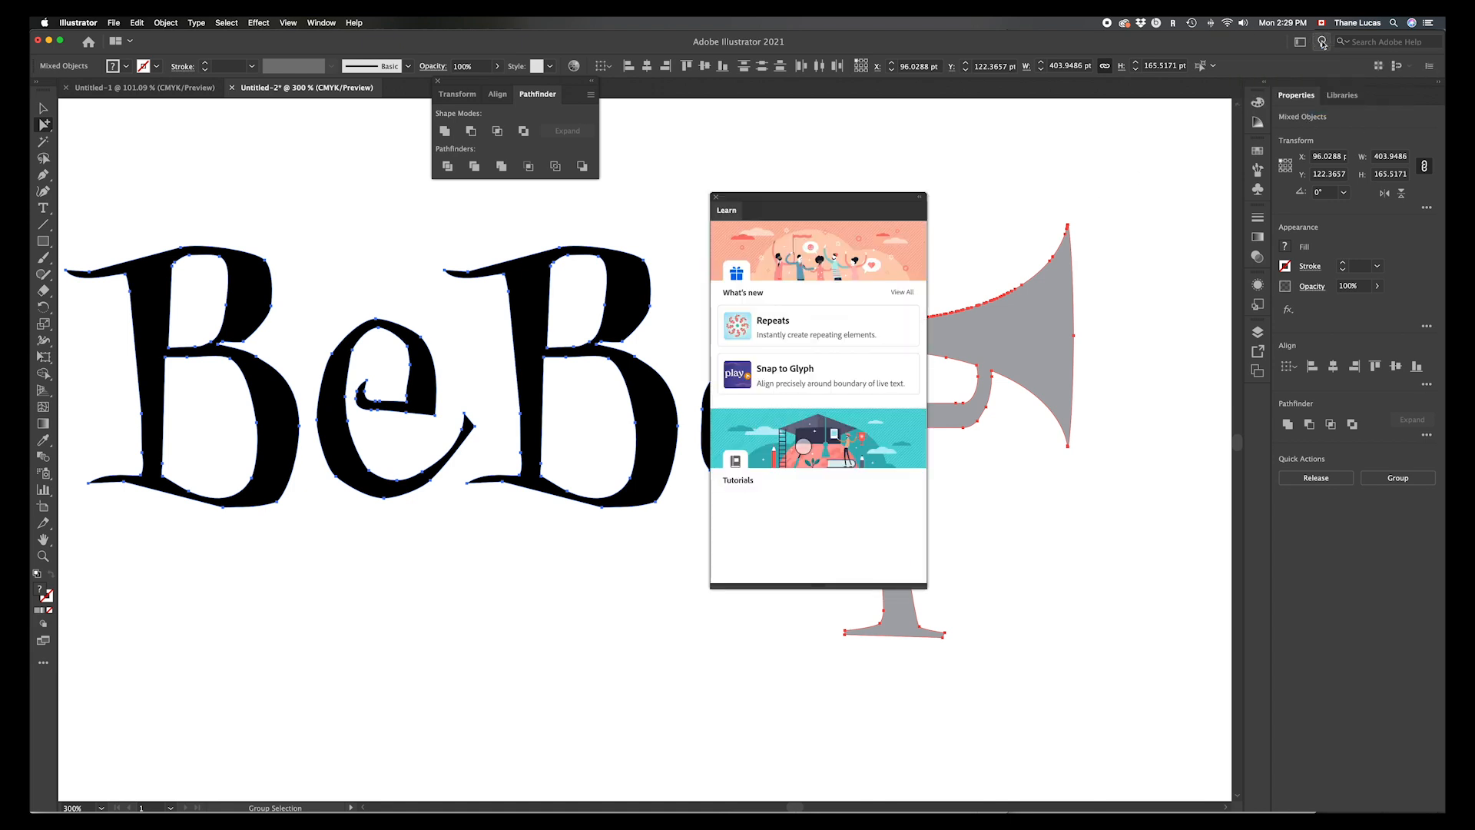
{"action": "left_click", "coordinate": [713, 197]}
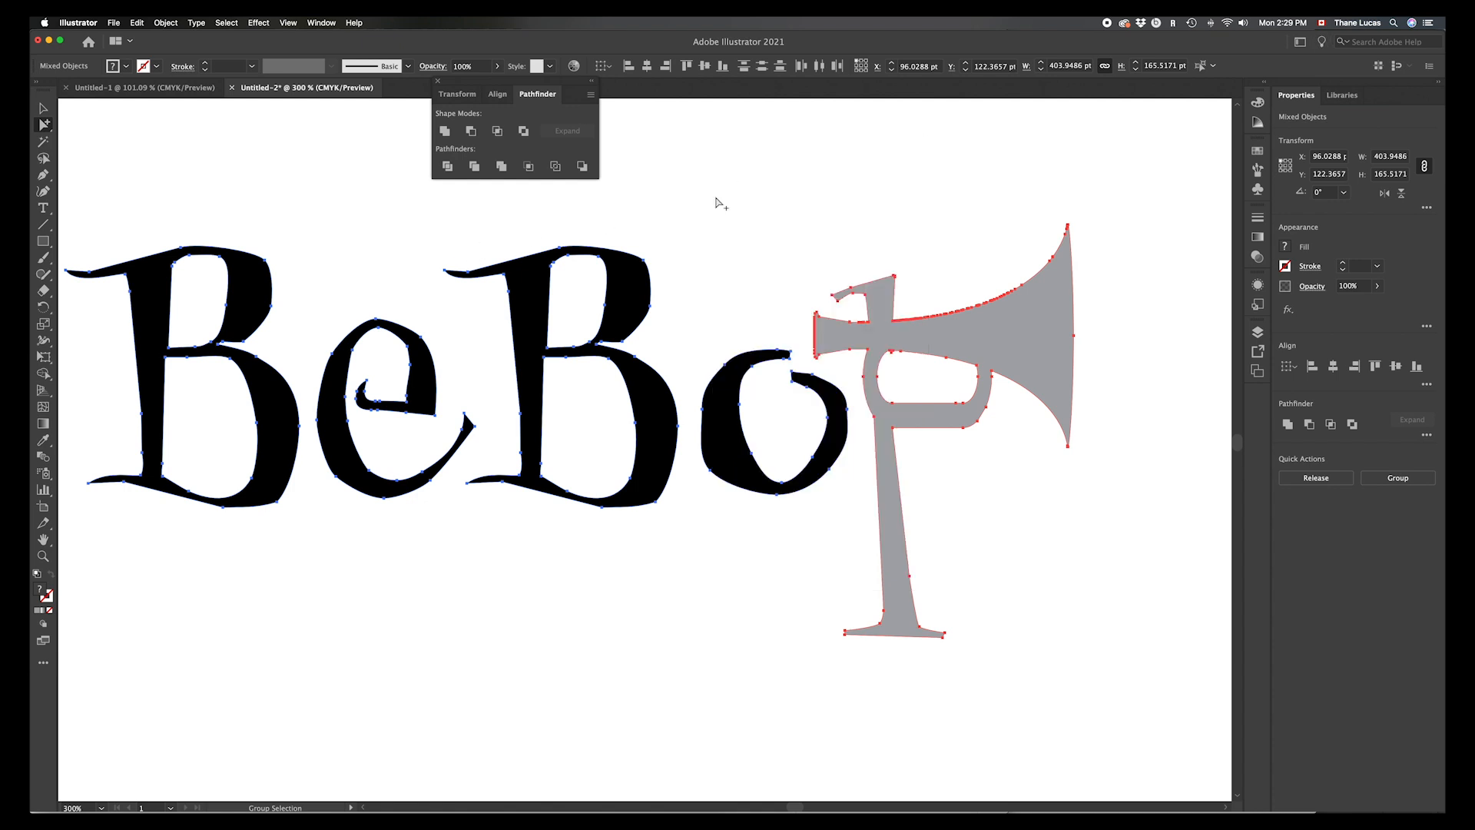
{"action": "scroll", "coordinate": [716, 203], "scroll_direction": "left", "scroll_amount": 3}
{"action": "scroll", "coordinate": [716, 203], "scroll_direction": "up", "scroll_amount": 1}
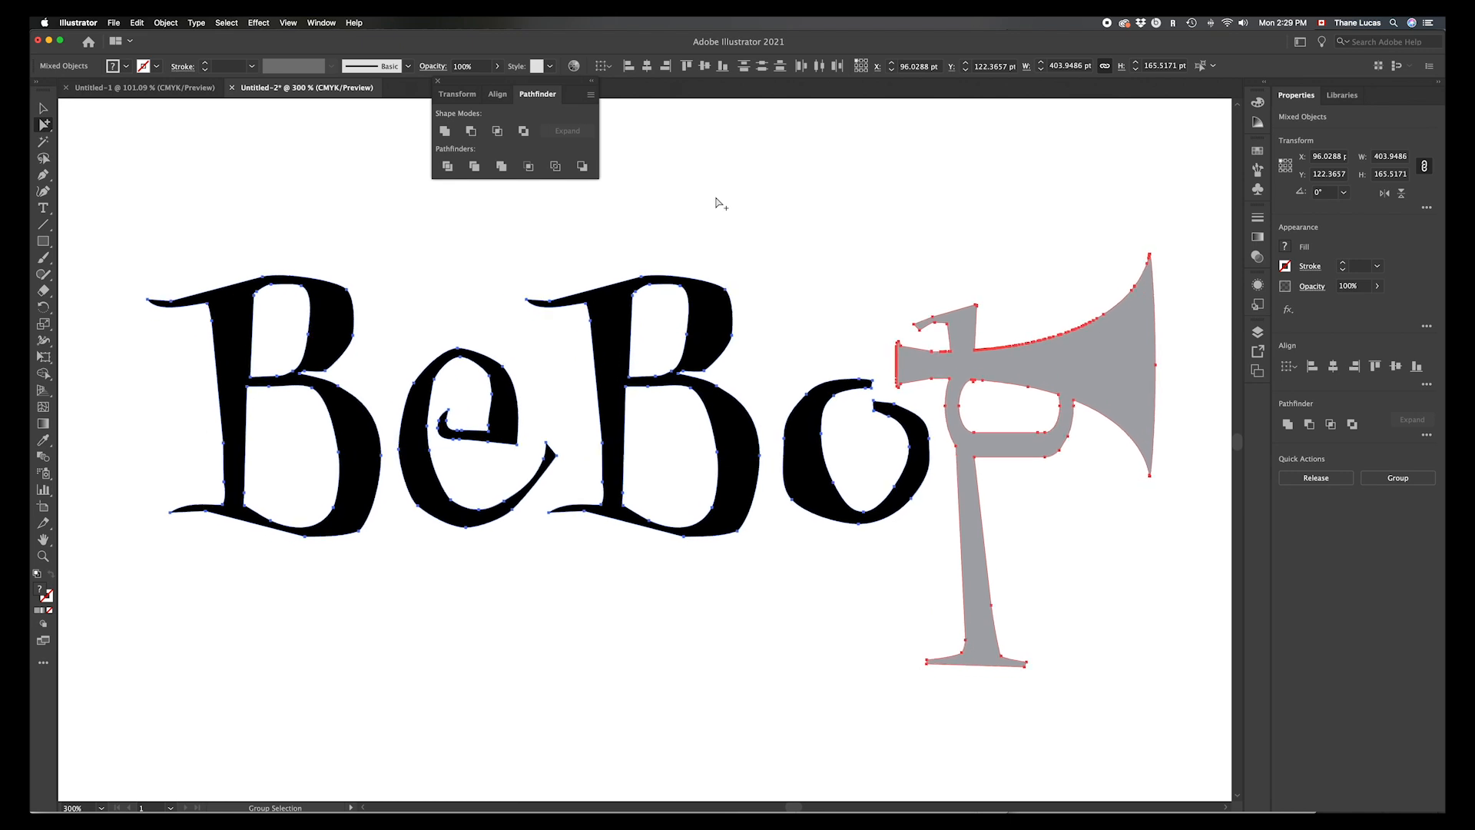
Step: Fill the selected logo with the first gold gradient from the Metals swatch library and move that library clear of the artwork
{"action": "left_click", "coordinate": [1257, 156]}
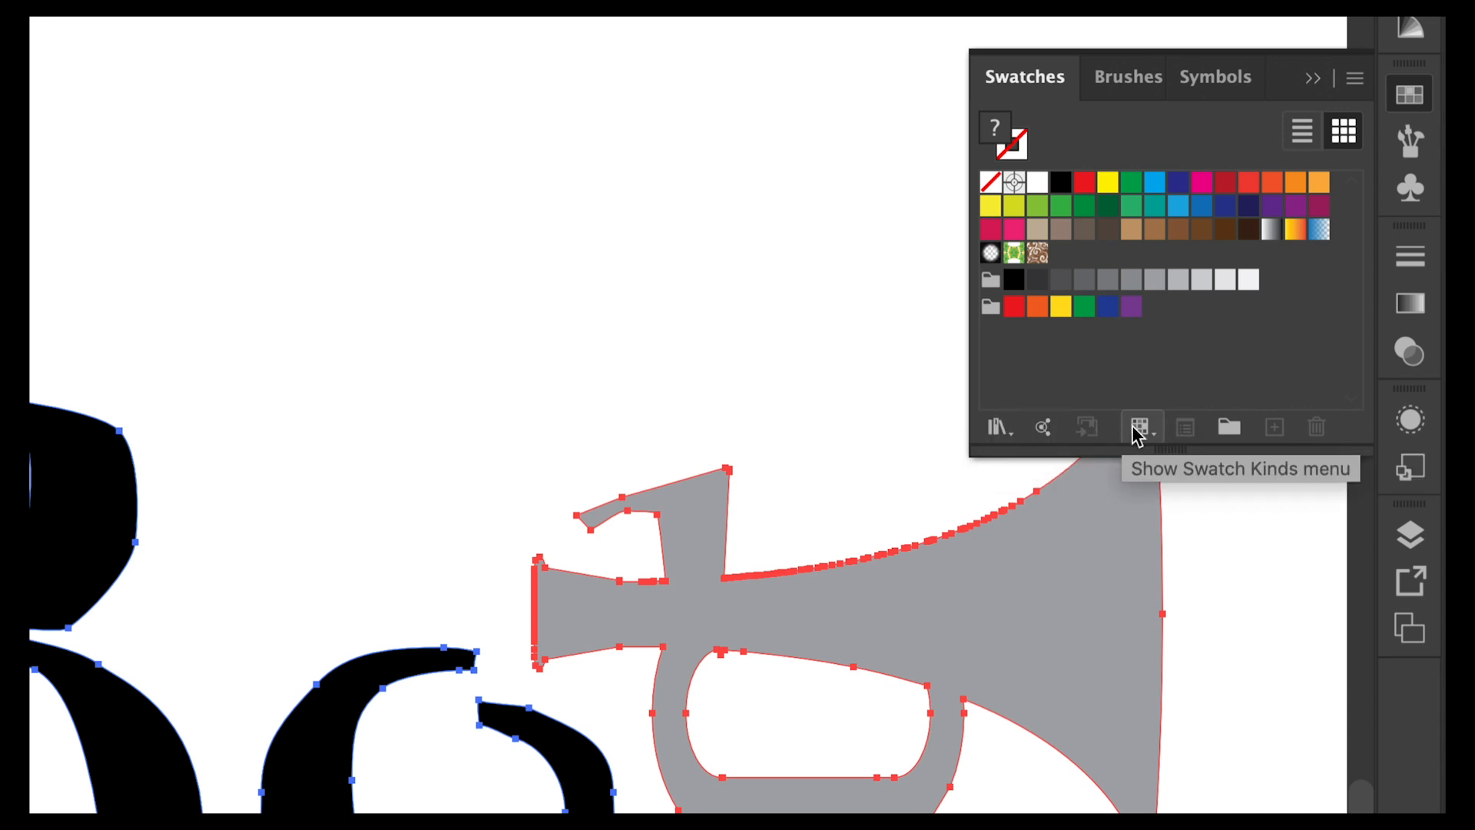
{"action": "left_click", "coordinate": [996, 428]}
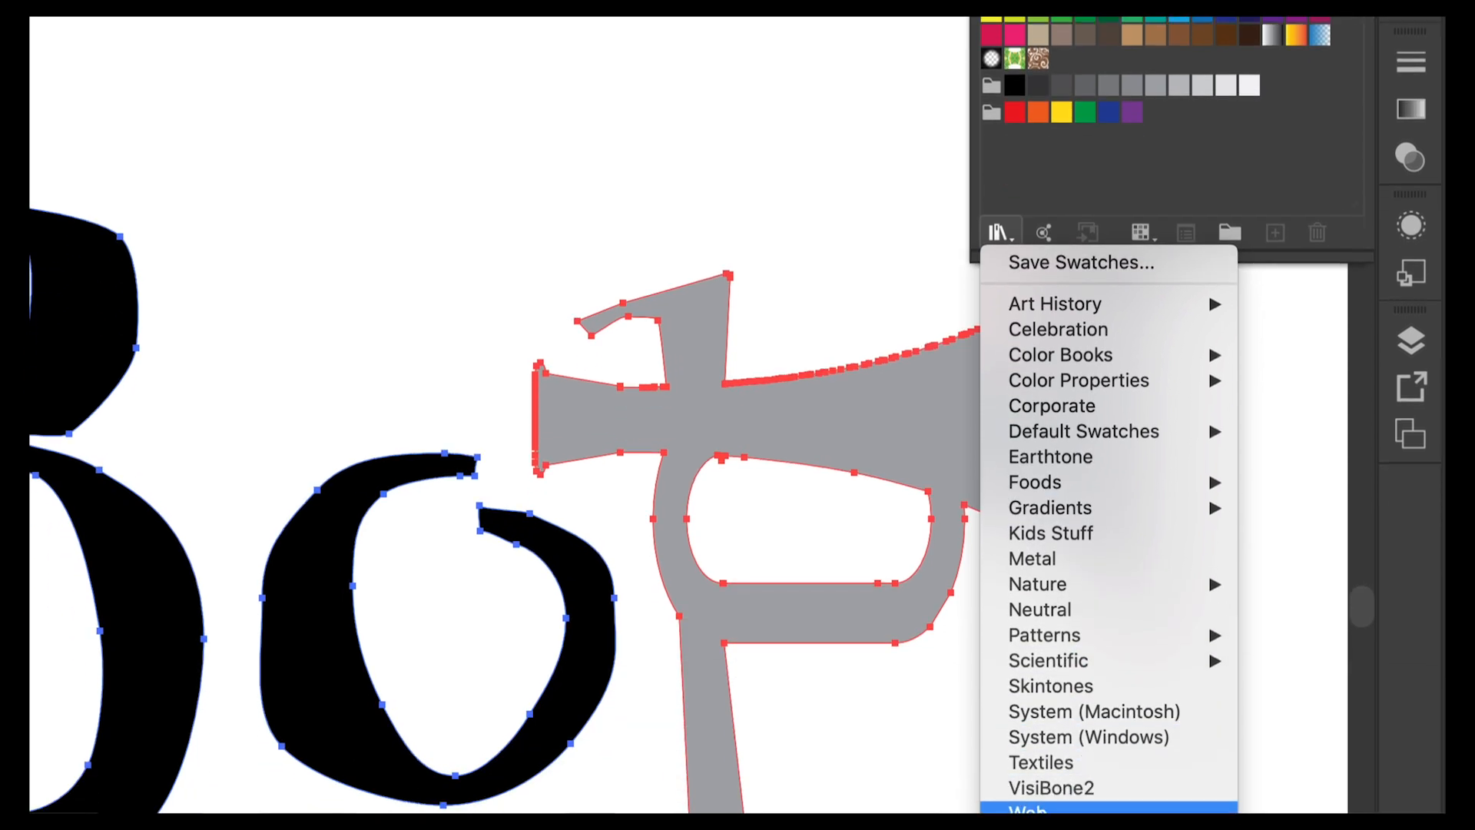
{"action": "mouse_move", "coordinate": [1025, 515]}
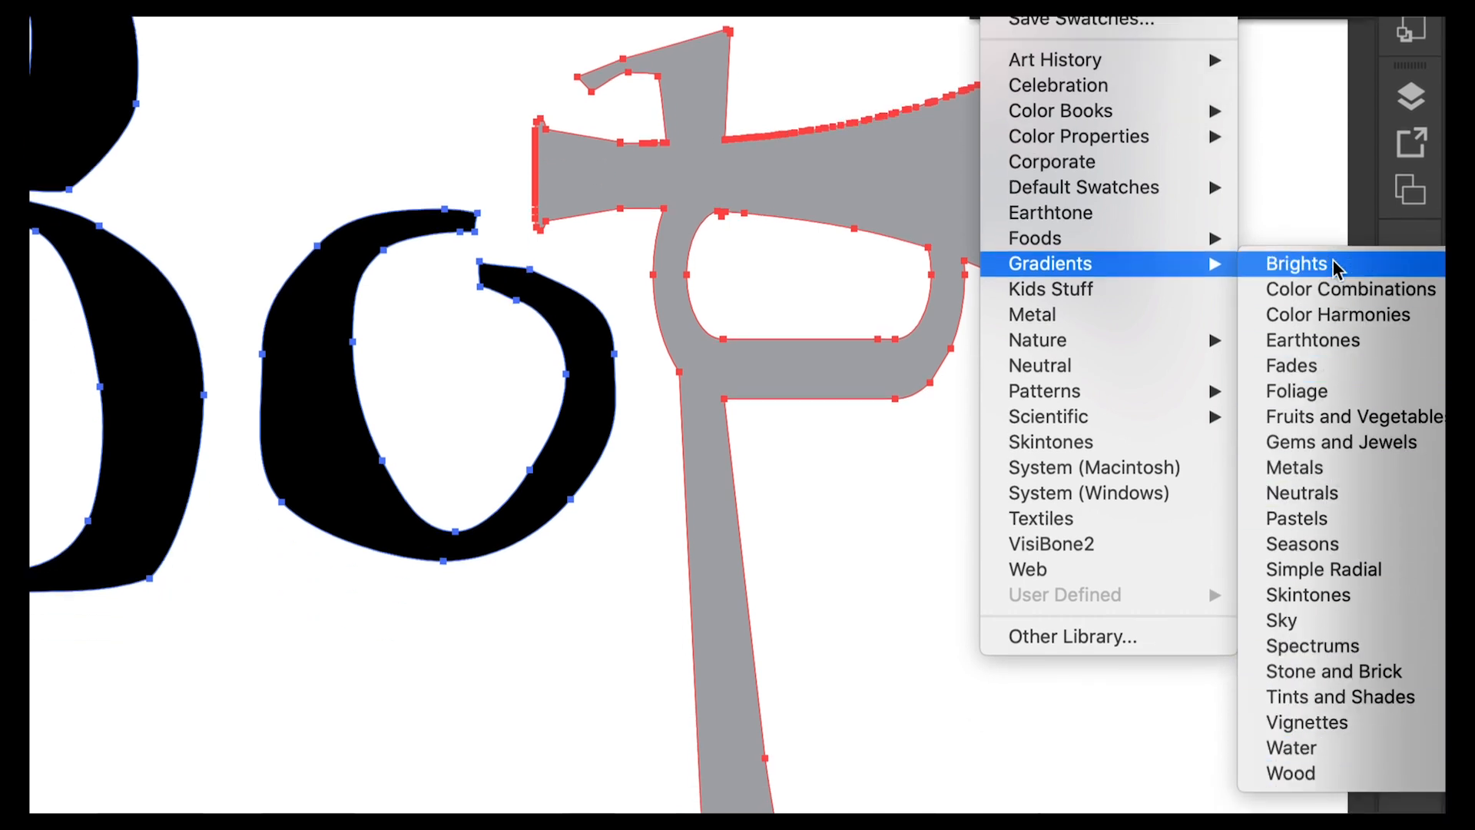
{"action": "left_click", "coordinate": [1341, 468]}
{"action": "scroll", "coordinate": [384, 600], "scroll_direction": "left", "scroll_amount": 10}
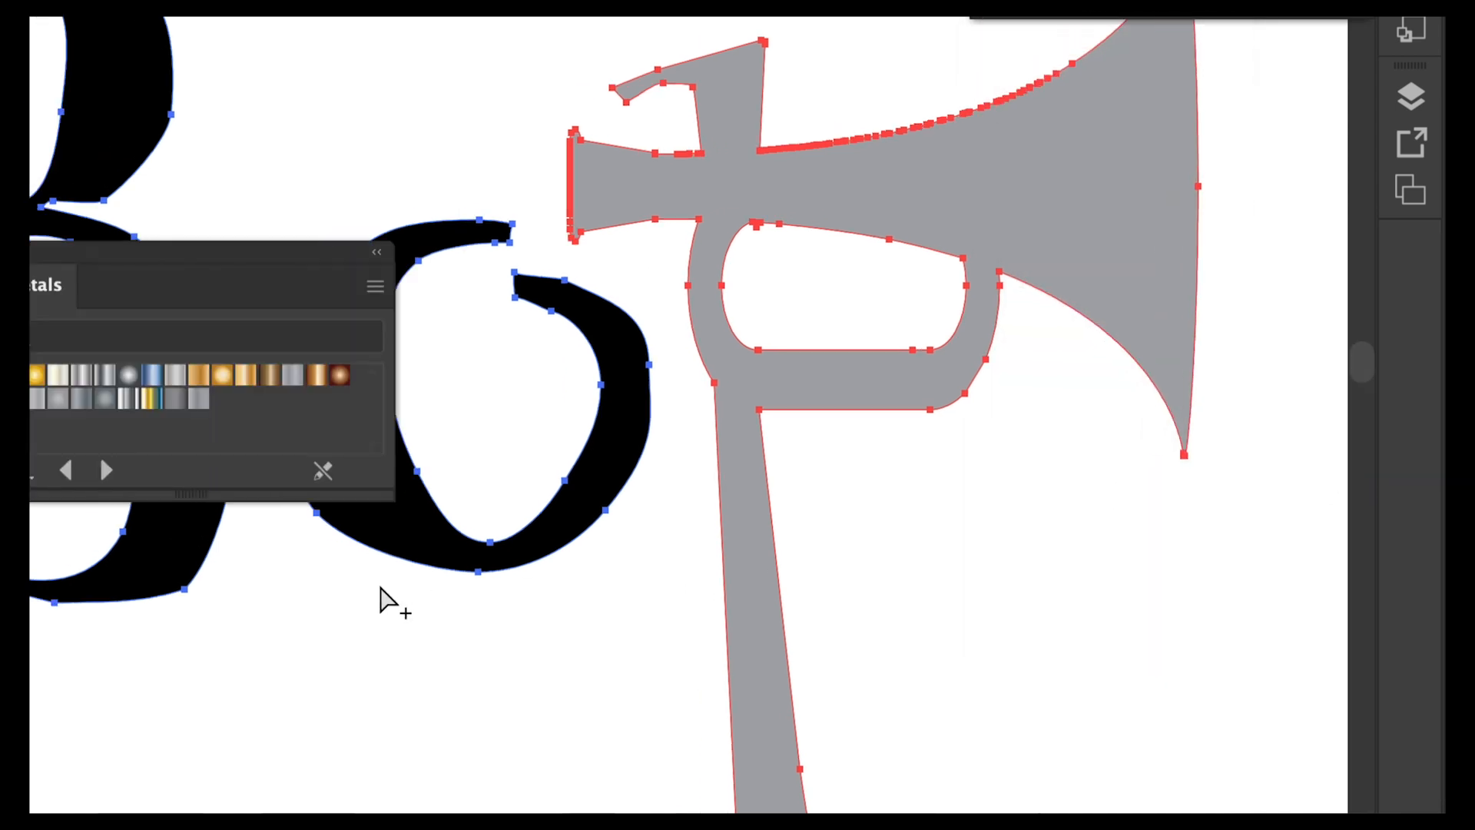
{"action": "scroll", "coordinate": [380, 595], "scroll_direction": "right", "scroll_amount": 10}
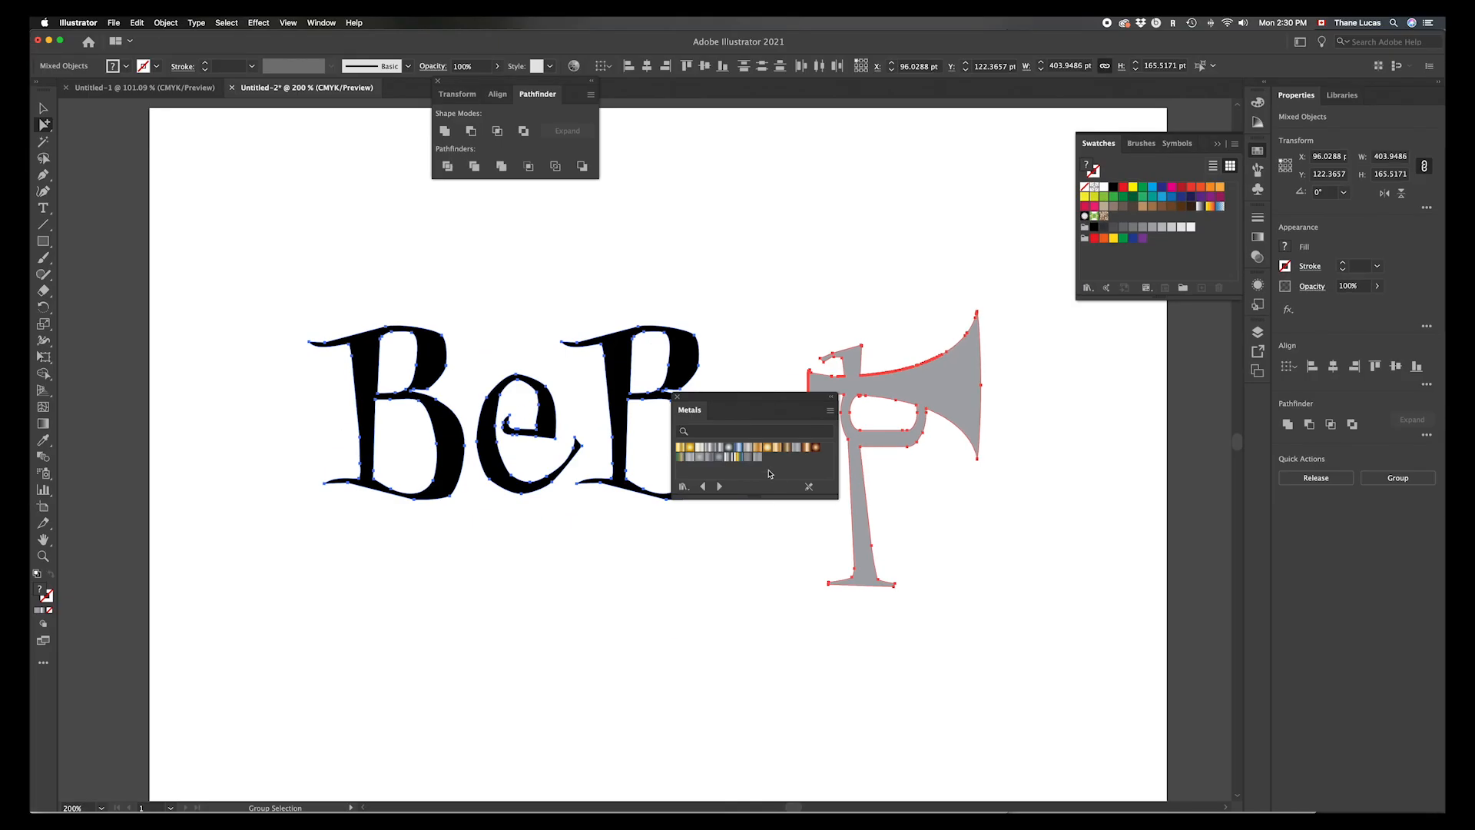
{"action": "left_click", "coordinate": [683, 449]}
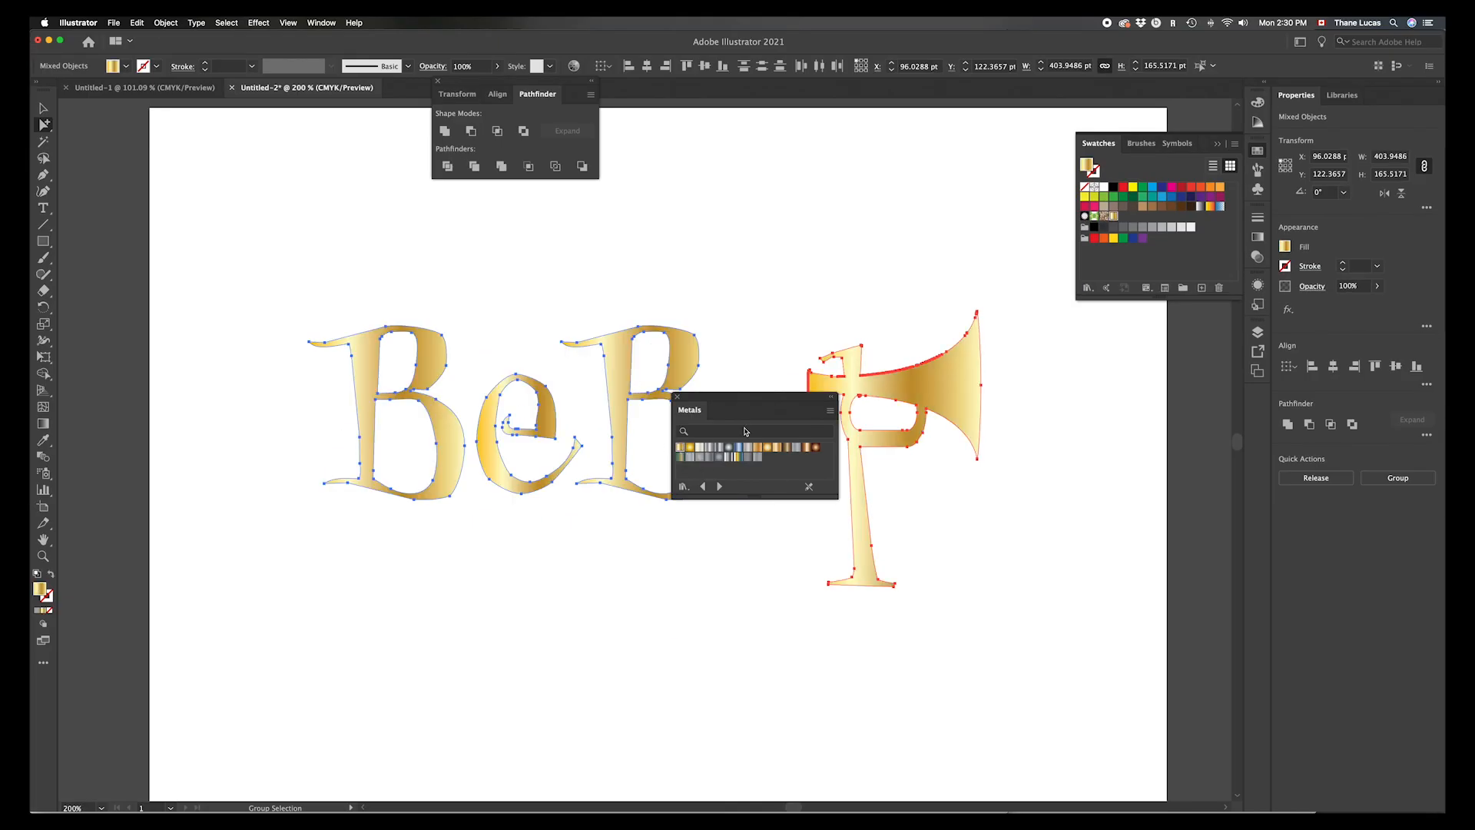
{"action": "left_click_drag", "start_coordinate": [779, 397], "coordinate": [1123, 552]}
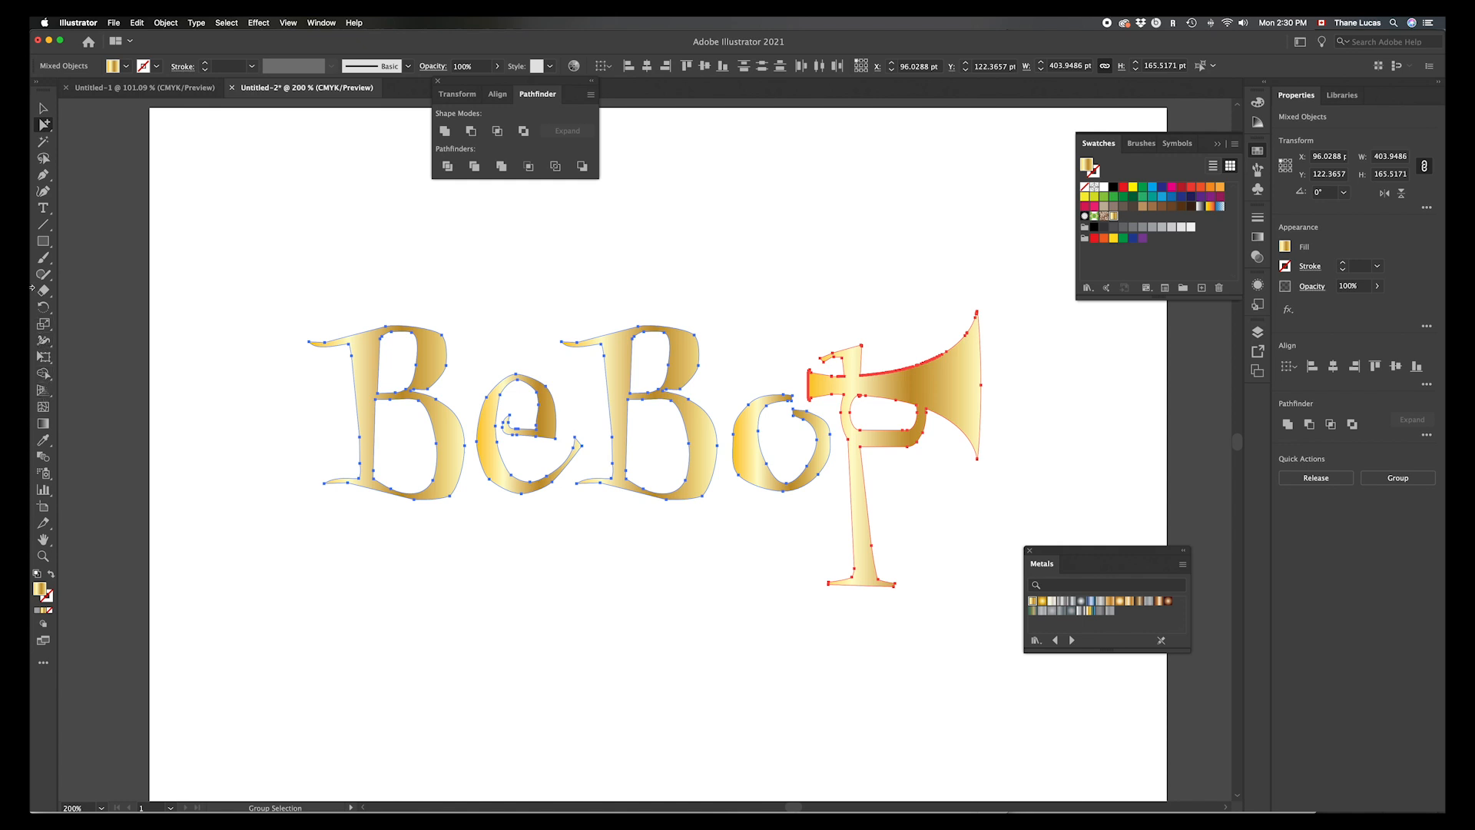
Step: Use the Gradient tool to run the gold gradient across all letters horizontally, then redraw it vertically from above the logo to below
{"action": "key", "text": "g"}
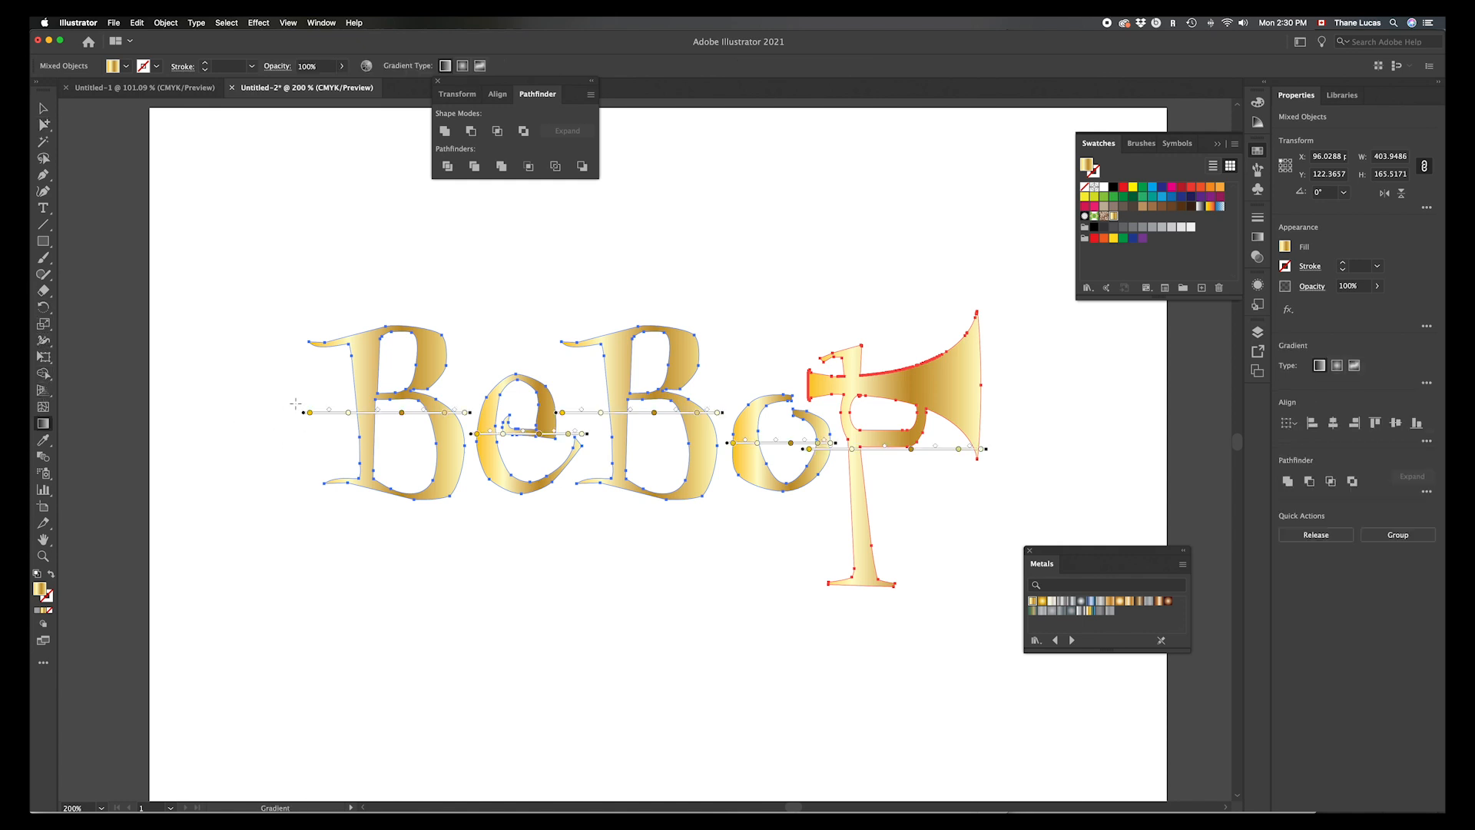
{"action": "mouse_move", "coordinate": [298, 400]}
{"action": "left_mouse_down"}
{"action": "mouse_move", "coordinate": [596, 411]}
{"action": "mouse_move", "coordinate": [873, 385]}
{"action": "mouse_move", "coordinate": [1021, 407]}
{"action": "left_mouse_up"}
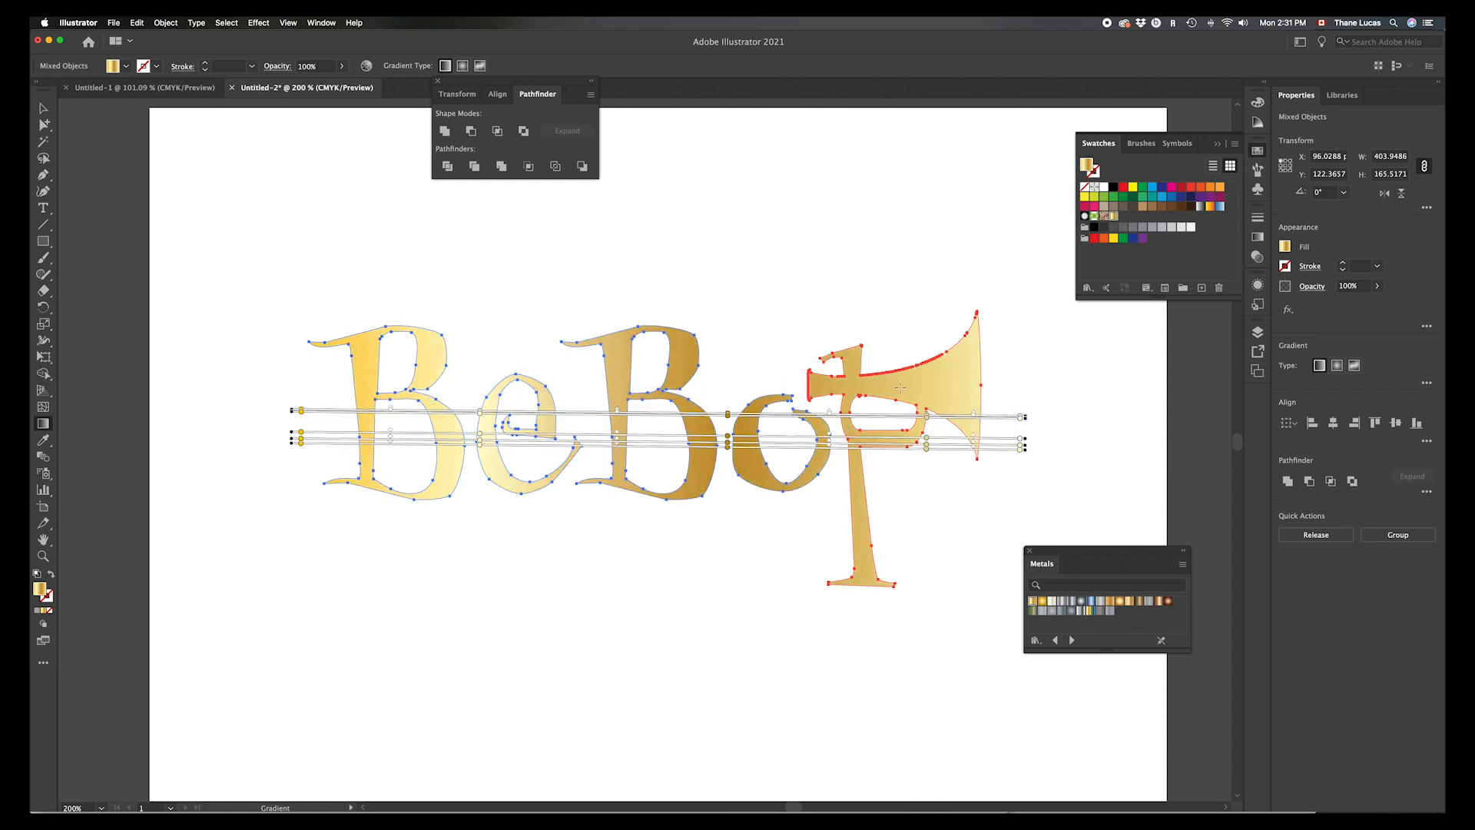
{"action": "left_click_drag", "start_coordinate": [654, 300], "coordinate": [657, 606]}
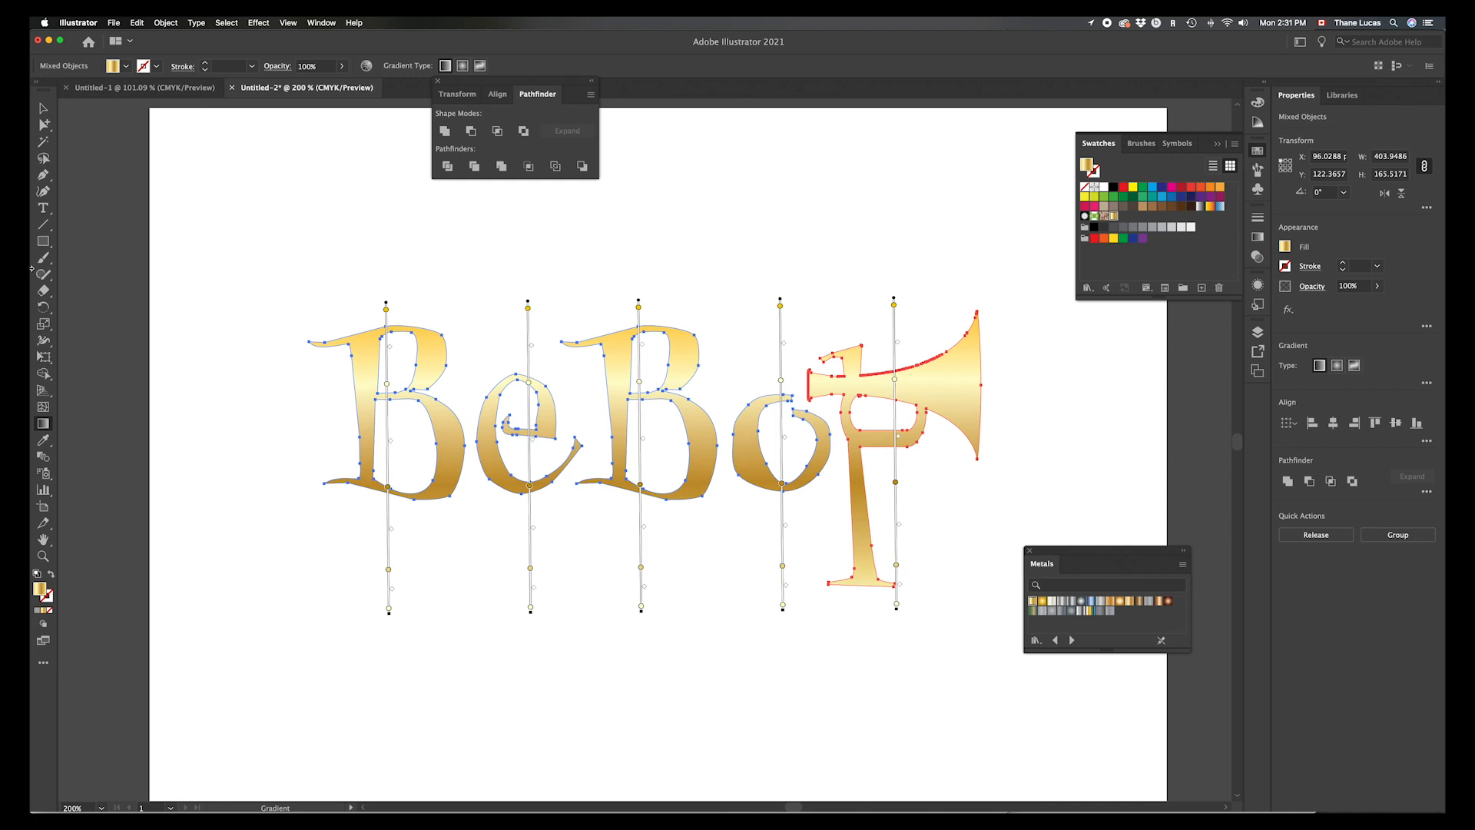
Step: Open the gradient settings and move the dark gold color stop to about 47%
{"action": "left_click", "coordinate": [113, 67]}
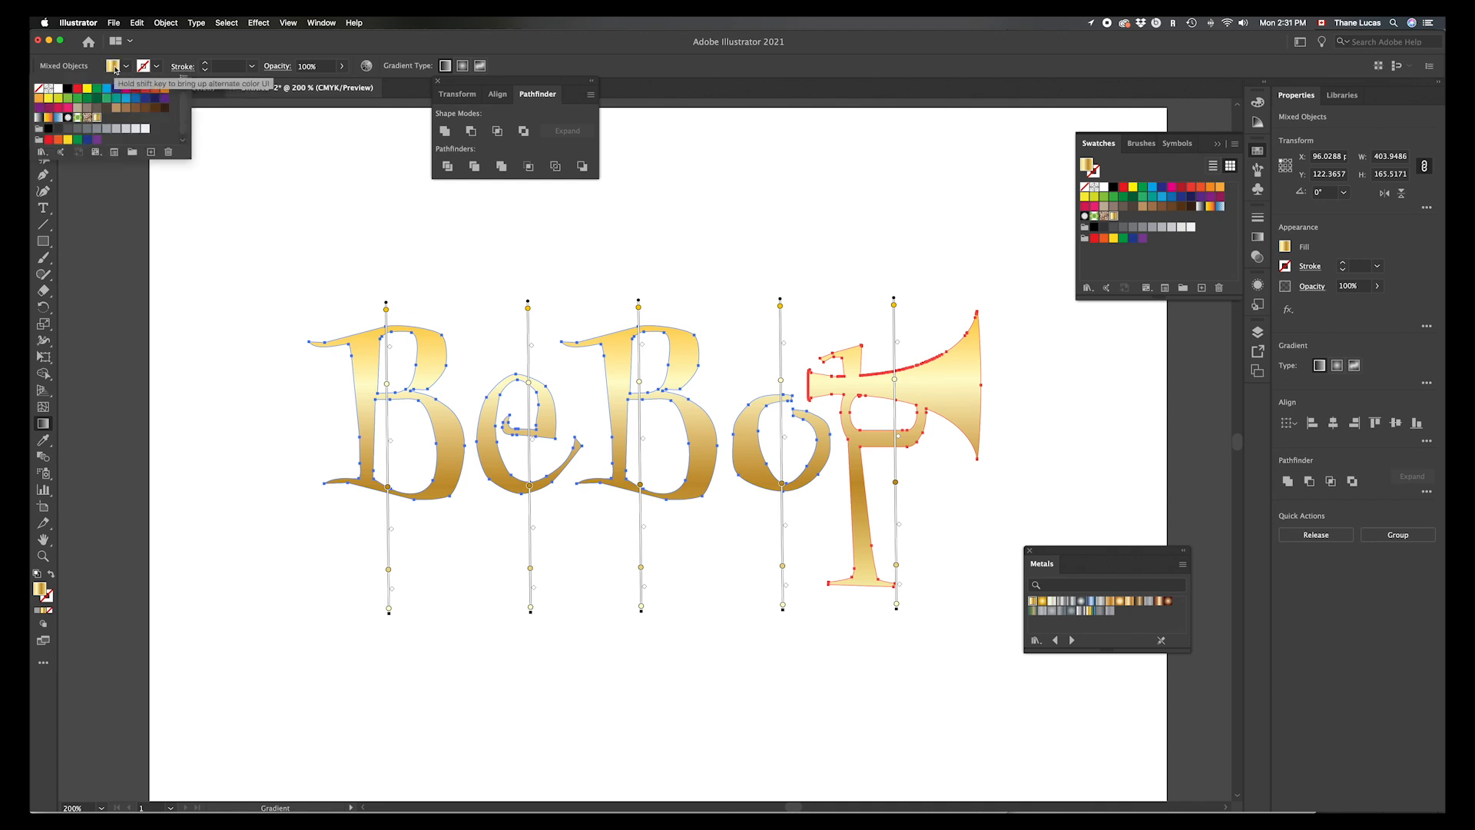
{"action": "left_click", "coordinate": [114, 67]}
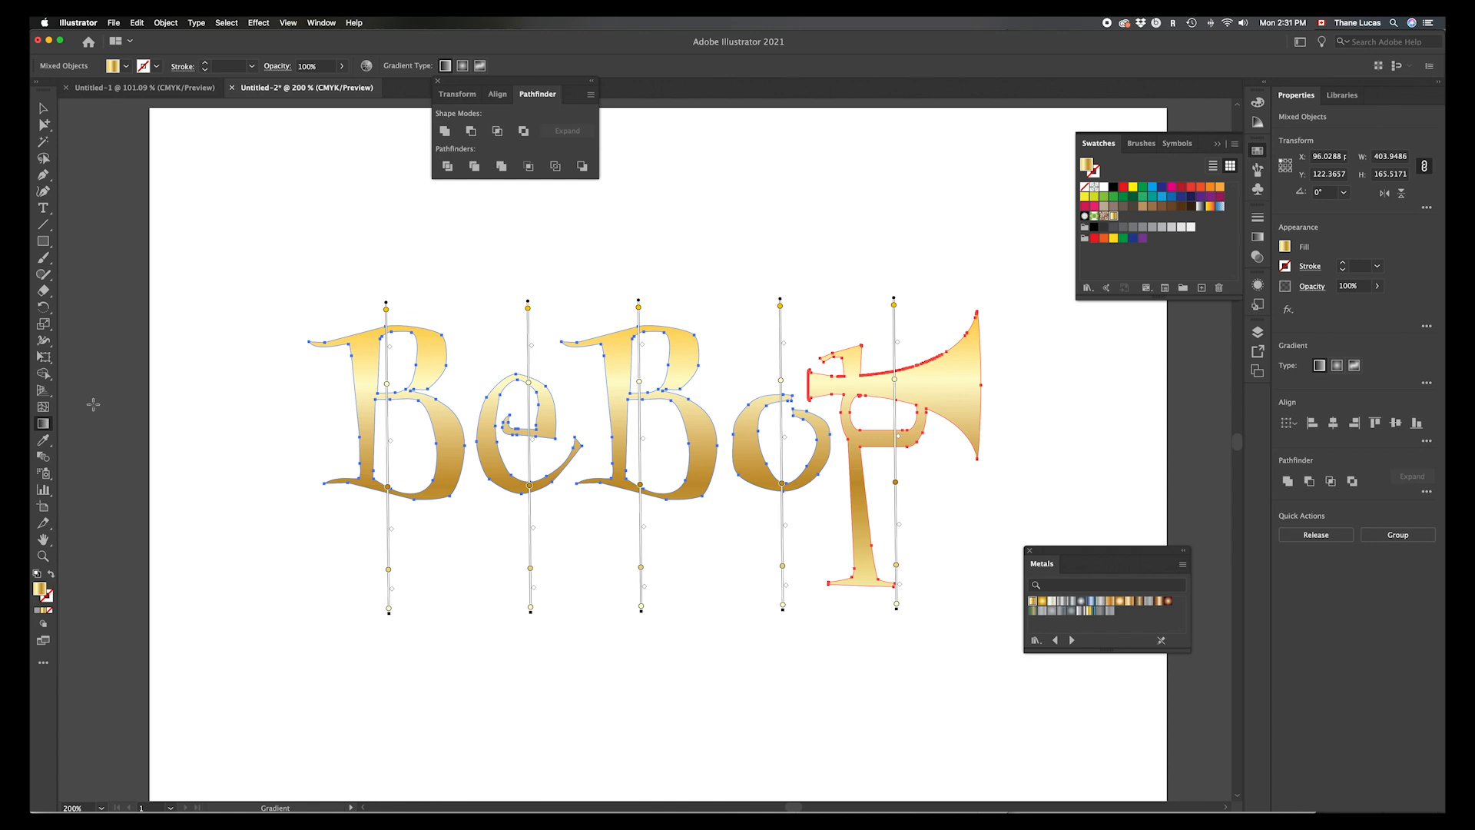
{"action": "double_click", "coordinate": [40, 427]}
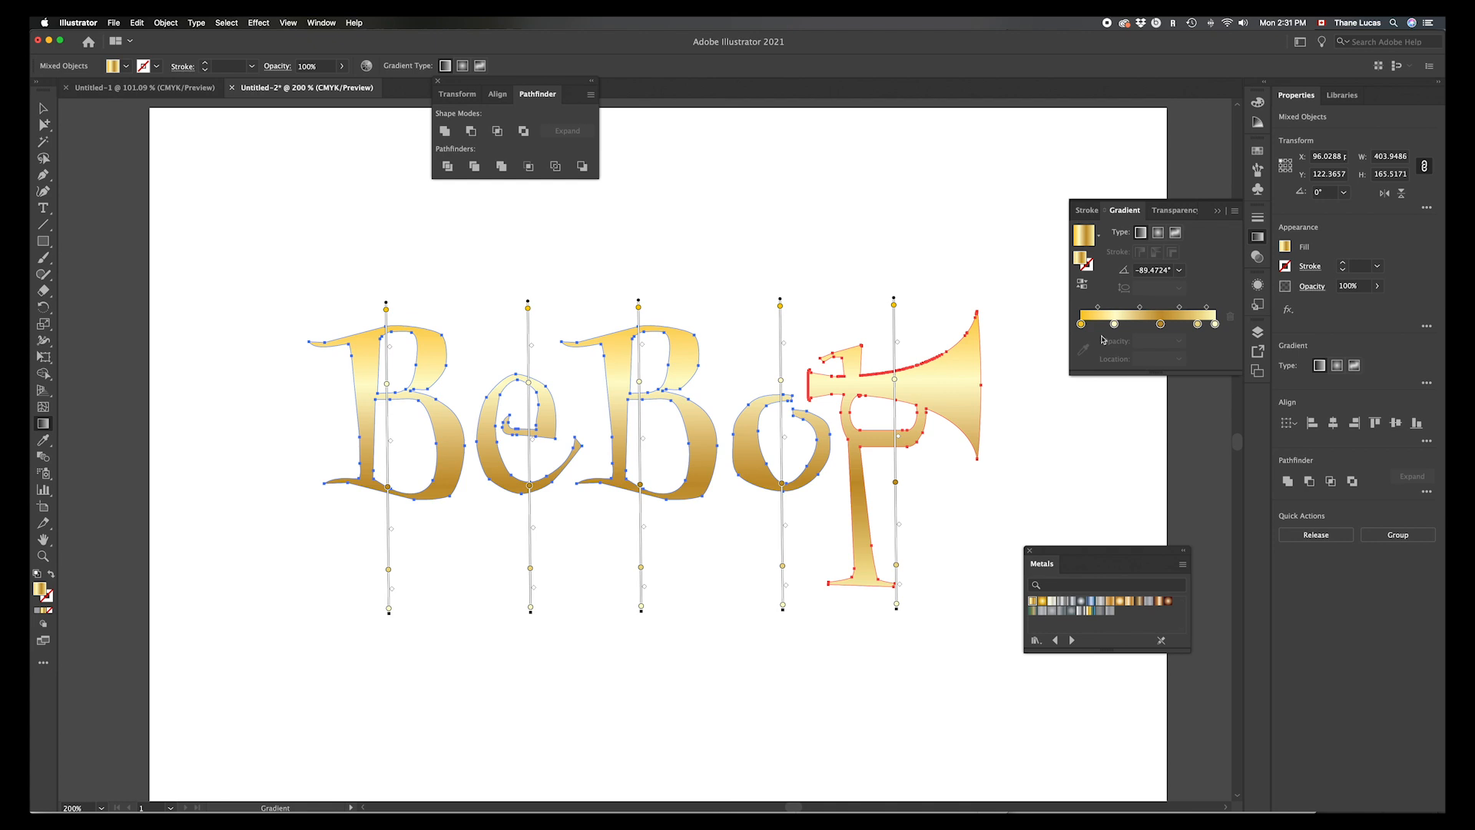
{"action": "left_click", "coordinate": [1161, 325]}
{"action": "left_click_drag", "start_coordinate": [1161, 325], "coordinate": [1158, 328]}
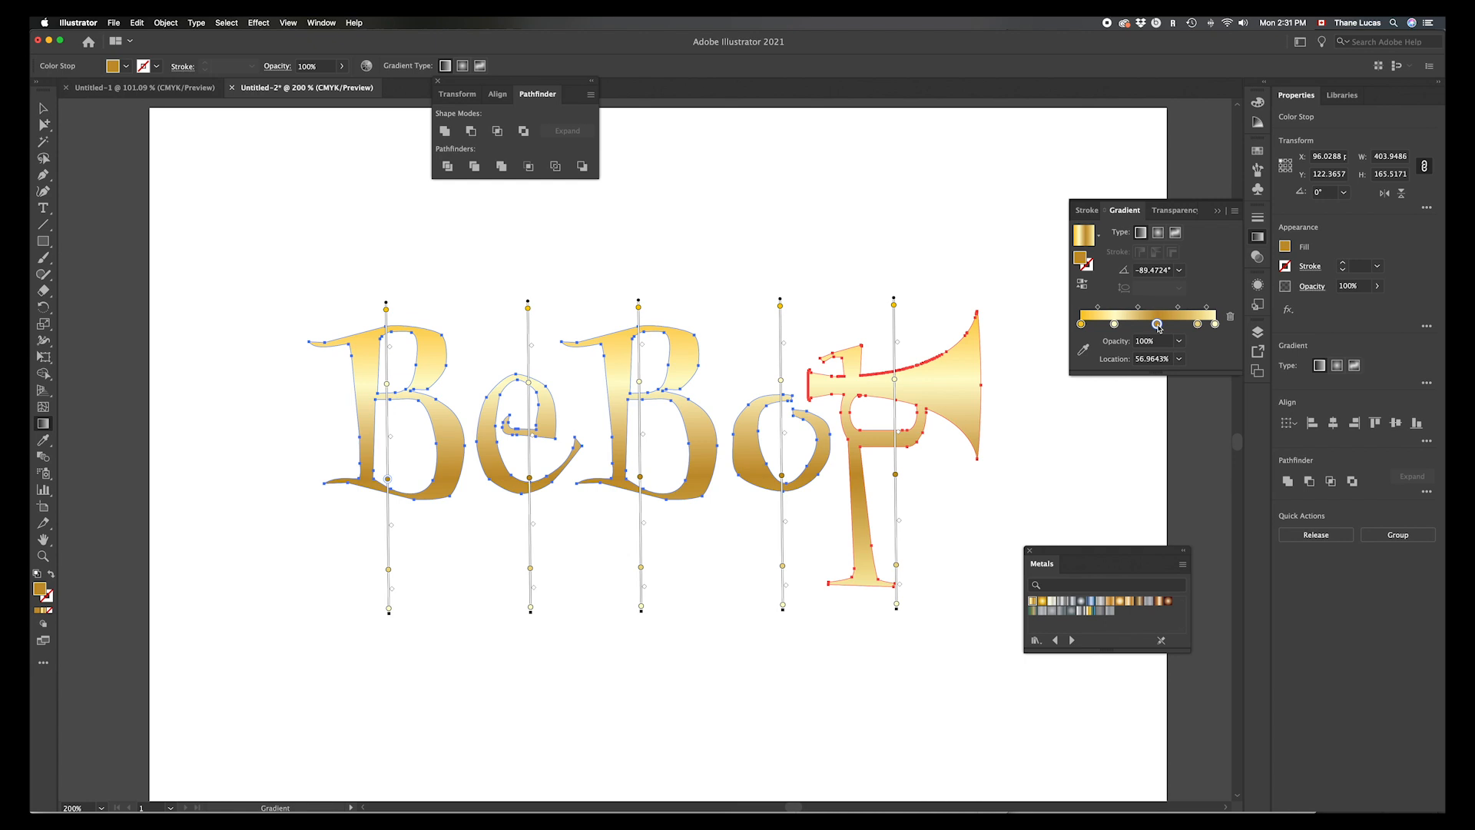
{"action": "left_click", "coordinate": [1198, 323]}
{"action": "left_click_drag", "start_coordinate": [1158, 329], "coordinate": [1145, 329]}
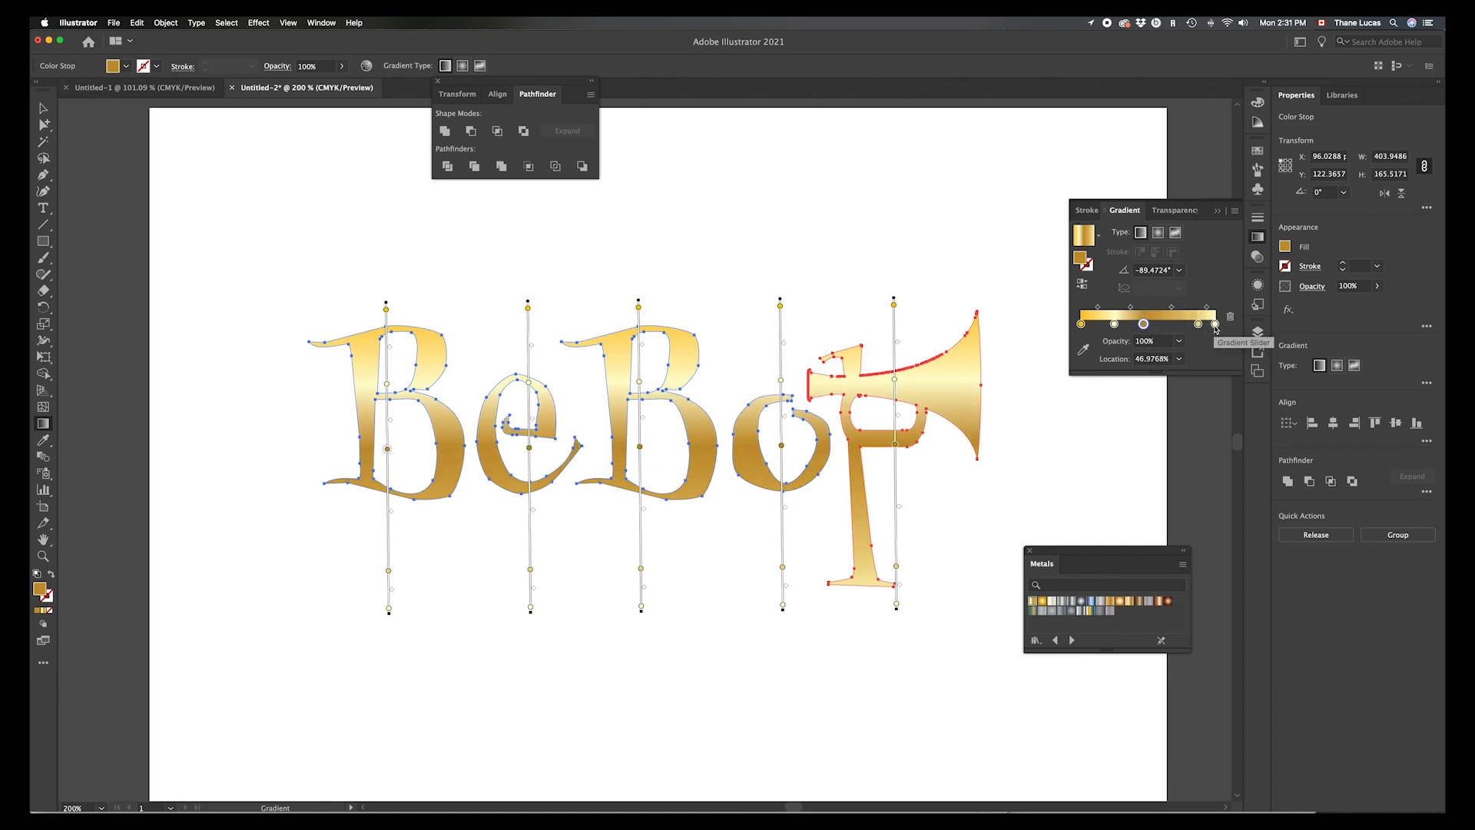
Step: Copy the pale end stop to about 66% and shift the first pale stop closer to the gradient's start
{"action": "left_click_drag", "start_coordinate": [1216, 329], "coordinate": [1169, 328]}
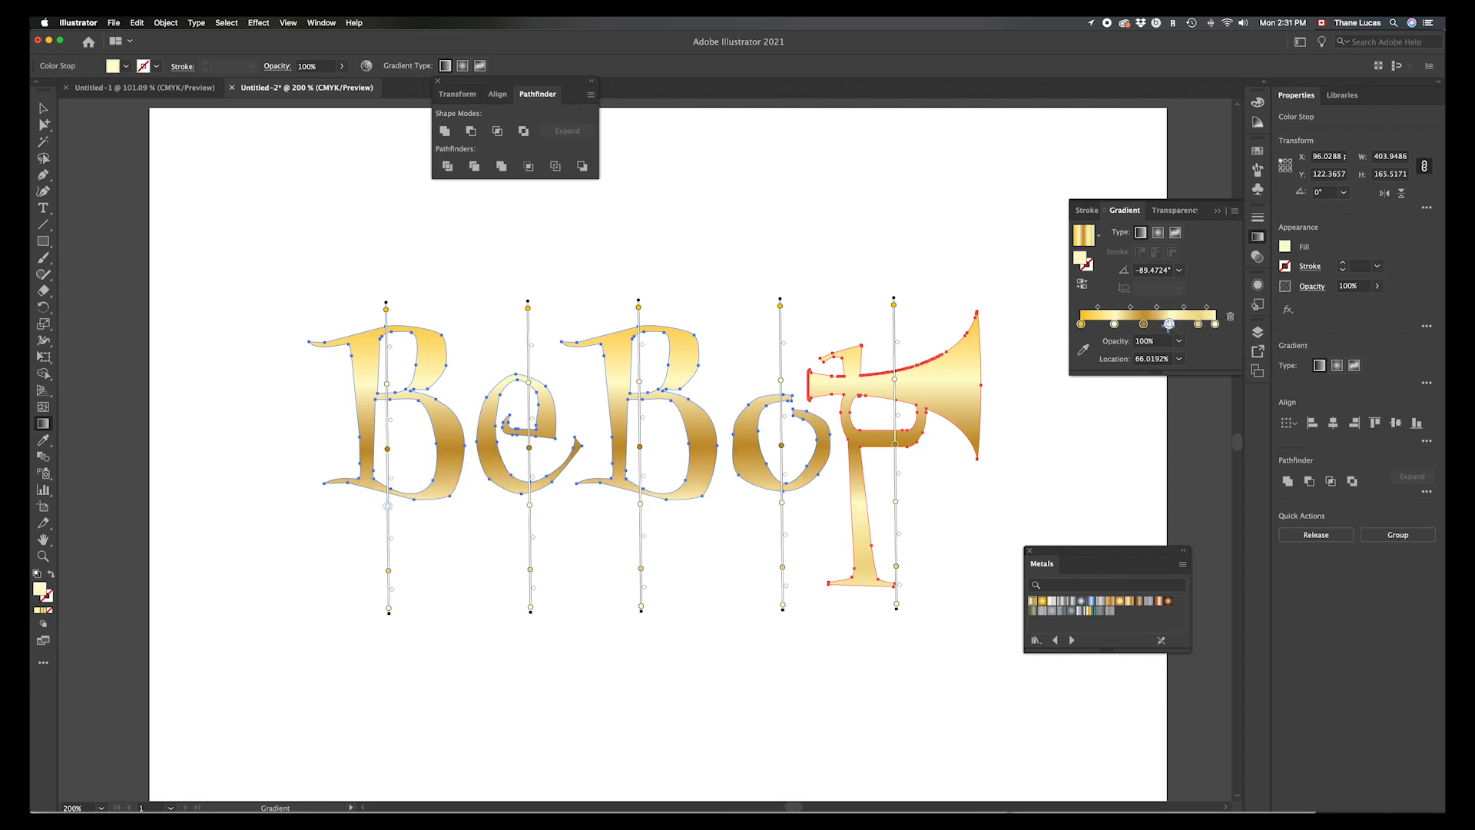
{"action": "left_click_drag", "start_coordinate": [1115, 325], "coordinate": [1199, 359]}
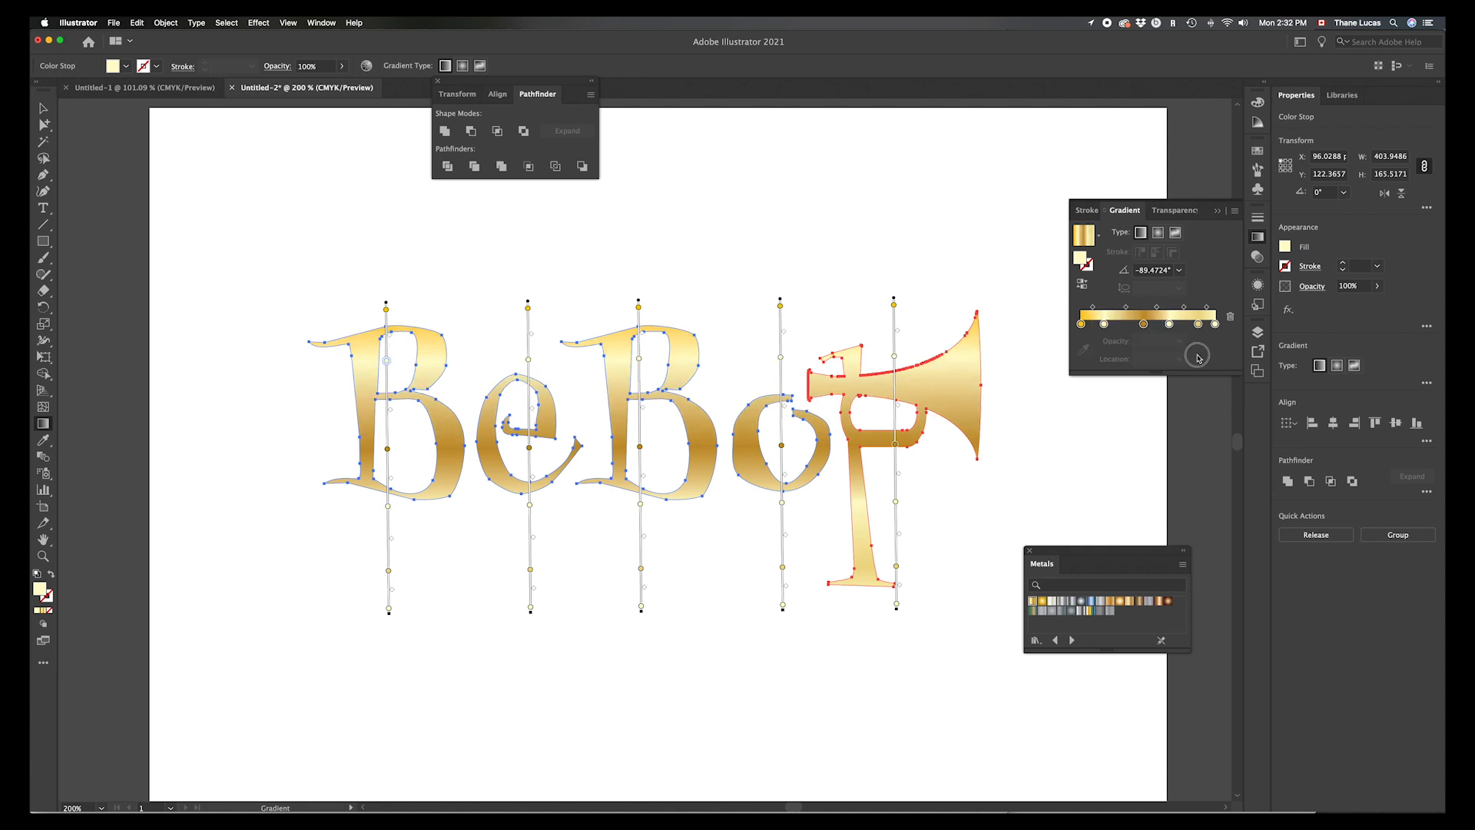
Step: Recolor the gradient's stop at 100% from pale cream to gold
{"action": "left_click", "coordinate": [1215, 324]}
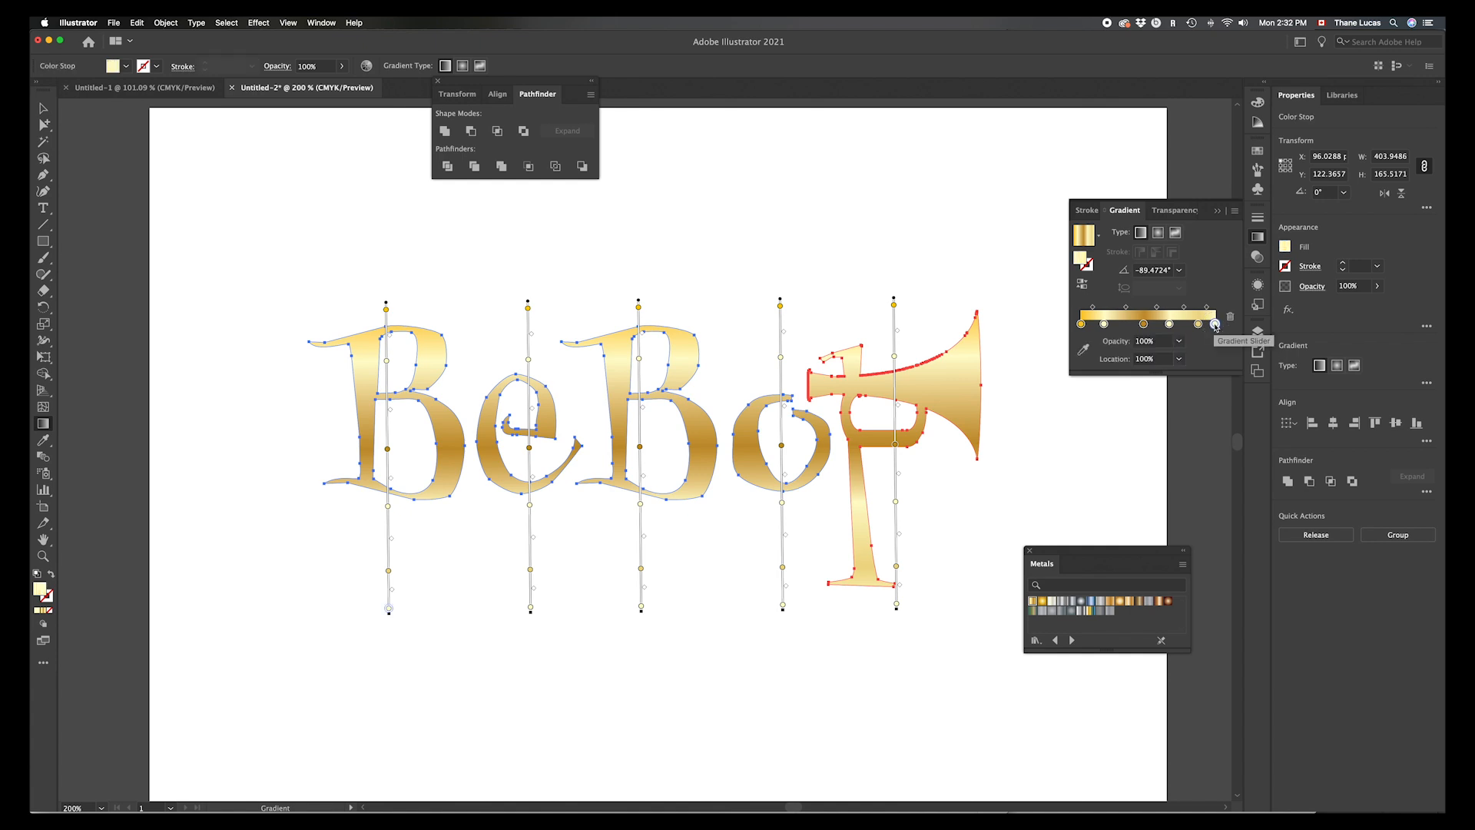
{"action": "double_click", "coordinate": [1215, 325]}
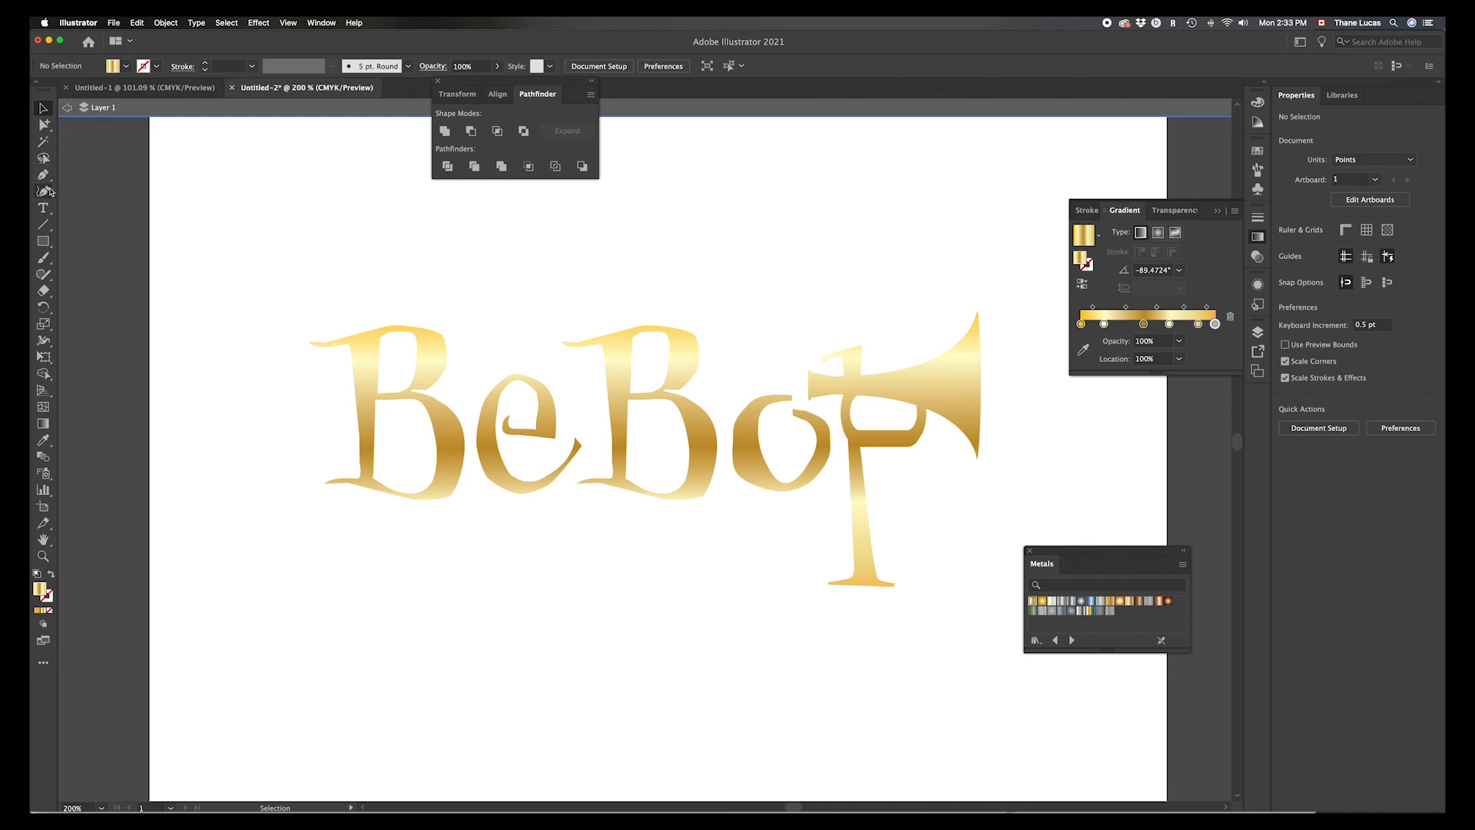
Step: Select the p-and-horn shape with the Group Selection tool, nudge it up about 15.5 pt and collapse the gradient settings
{"action": "left_click", "coordinate": [42, 126]}
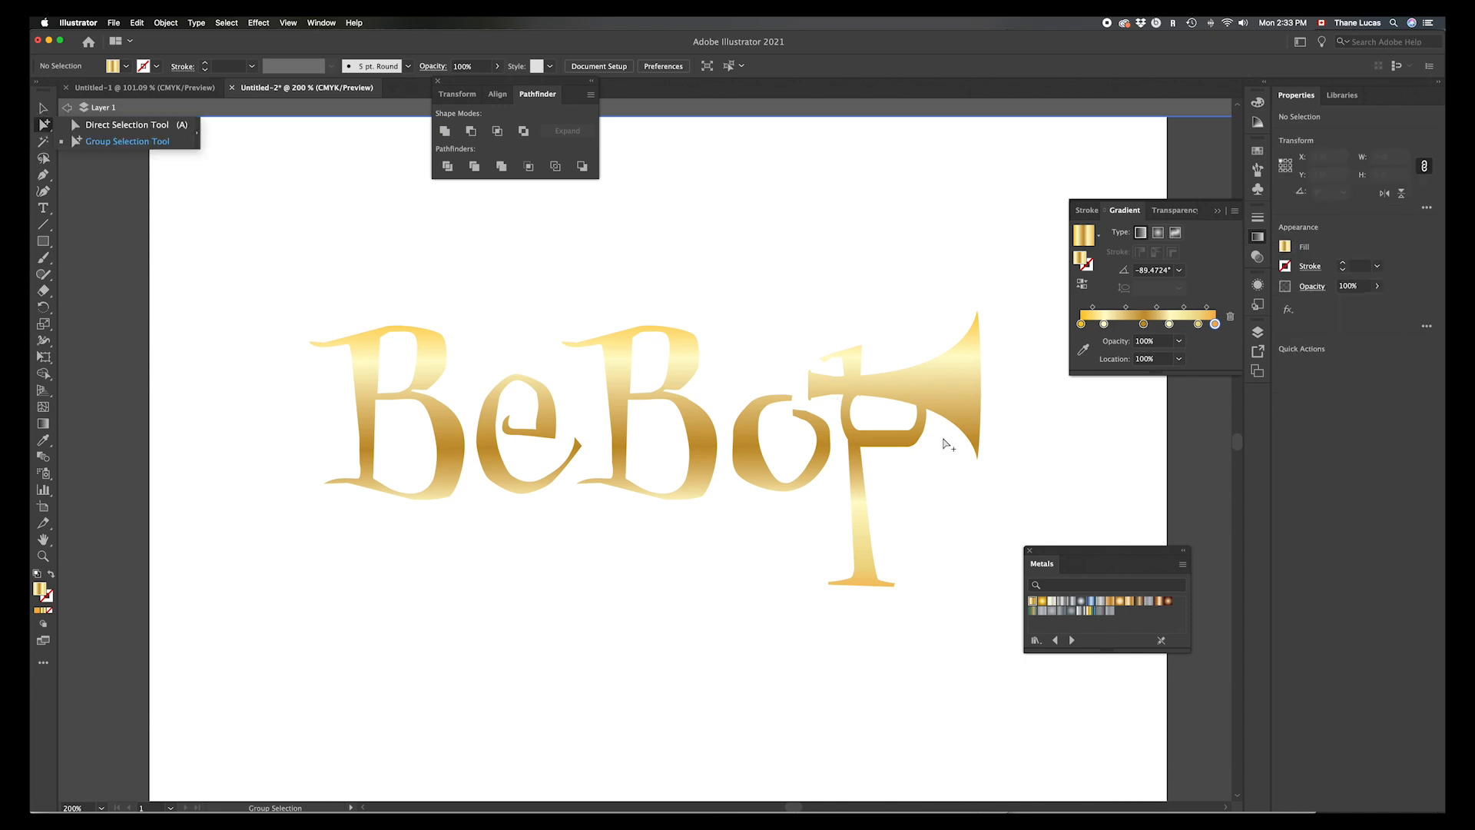
{"action": "left_click", "coordinate": [860, 531]}
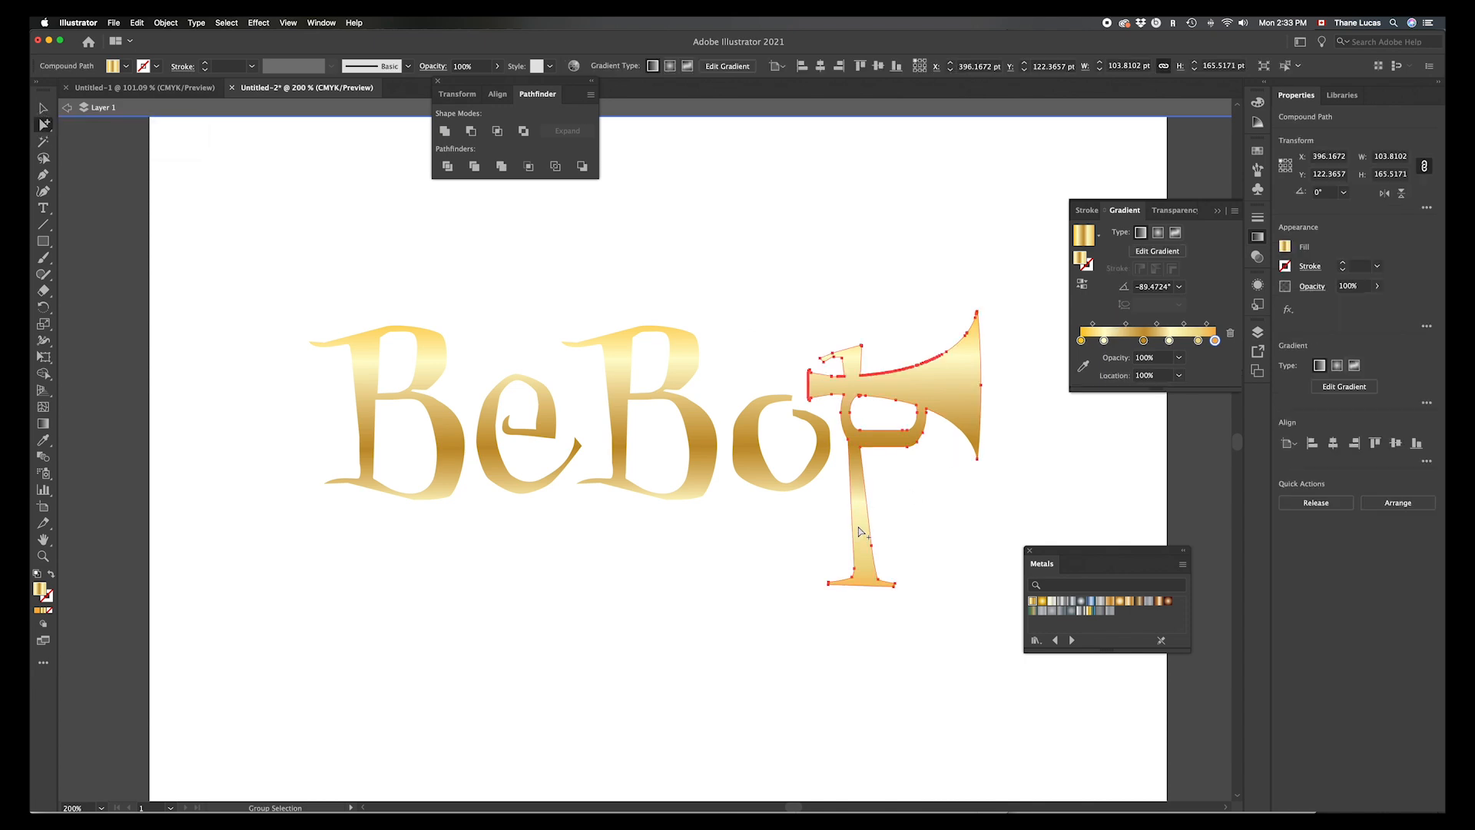
{"action": "key", "text": "Up"}
{"action": "key", "text": "Up"}
{"action": "key", "text": "Up"}
{"action": "key", "text": "Up"}
{"action": "key", "text": "Up"}
{"action": "key", "text": "Up"}
{"action": "key", "text": "Up"}
{"action": "key", "text": "Up"}
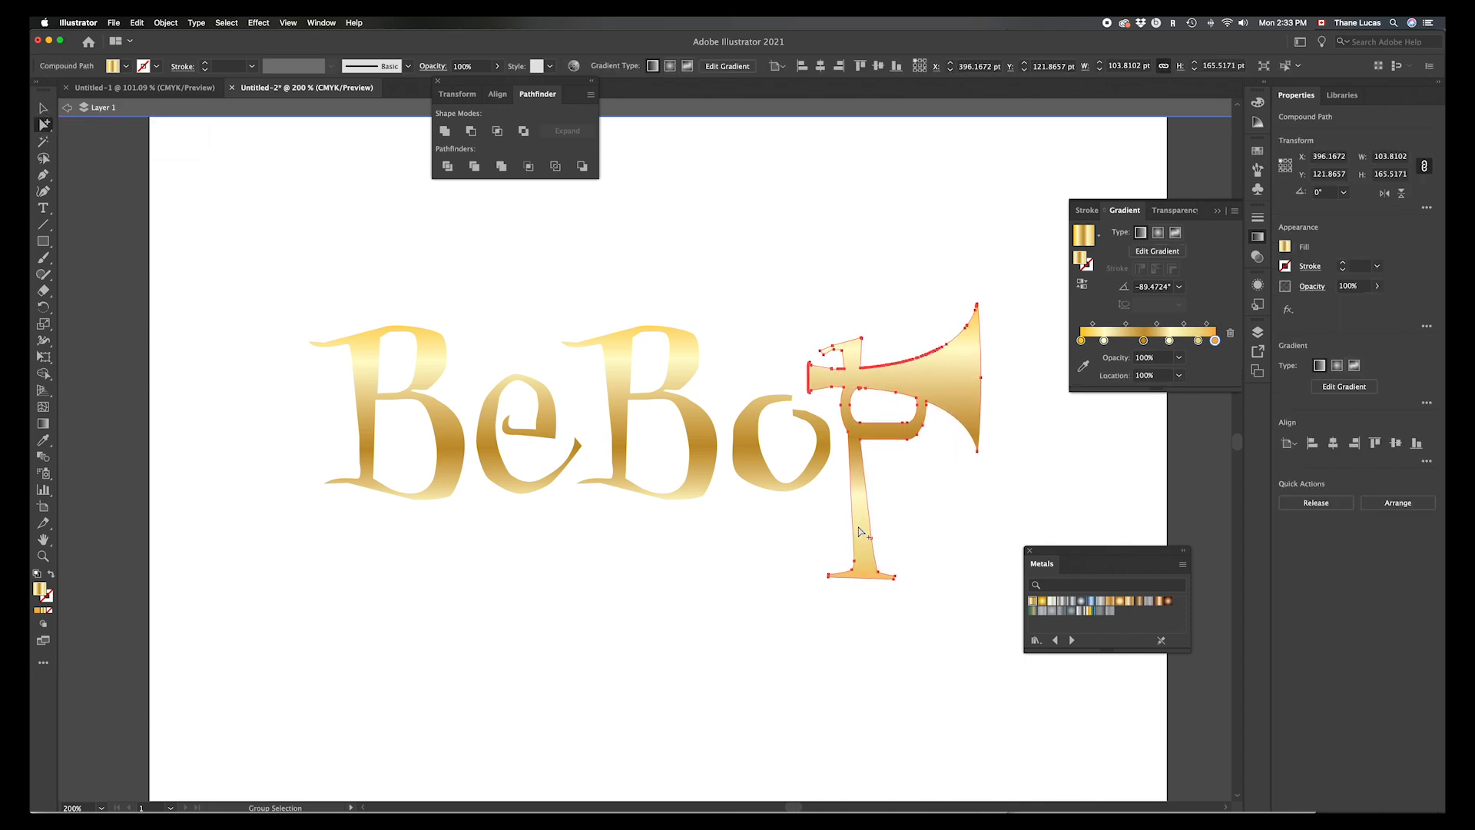
{"action": "key", "text": "Up"}
{"action": "key", "text": "Up"}
{"action": "key", "text": "Up"}
{"action": "key", "text": "Up"}
{"action": "key", "text": "Up"}
{"action": "key", "text": "Up"}
{"action": "key", "text": "Up"}
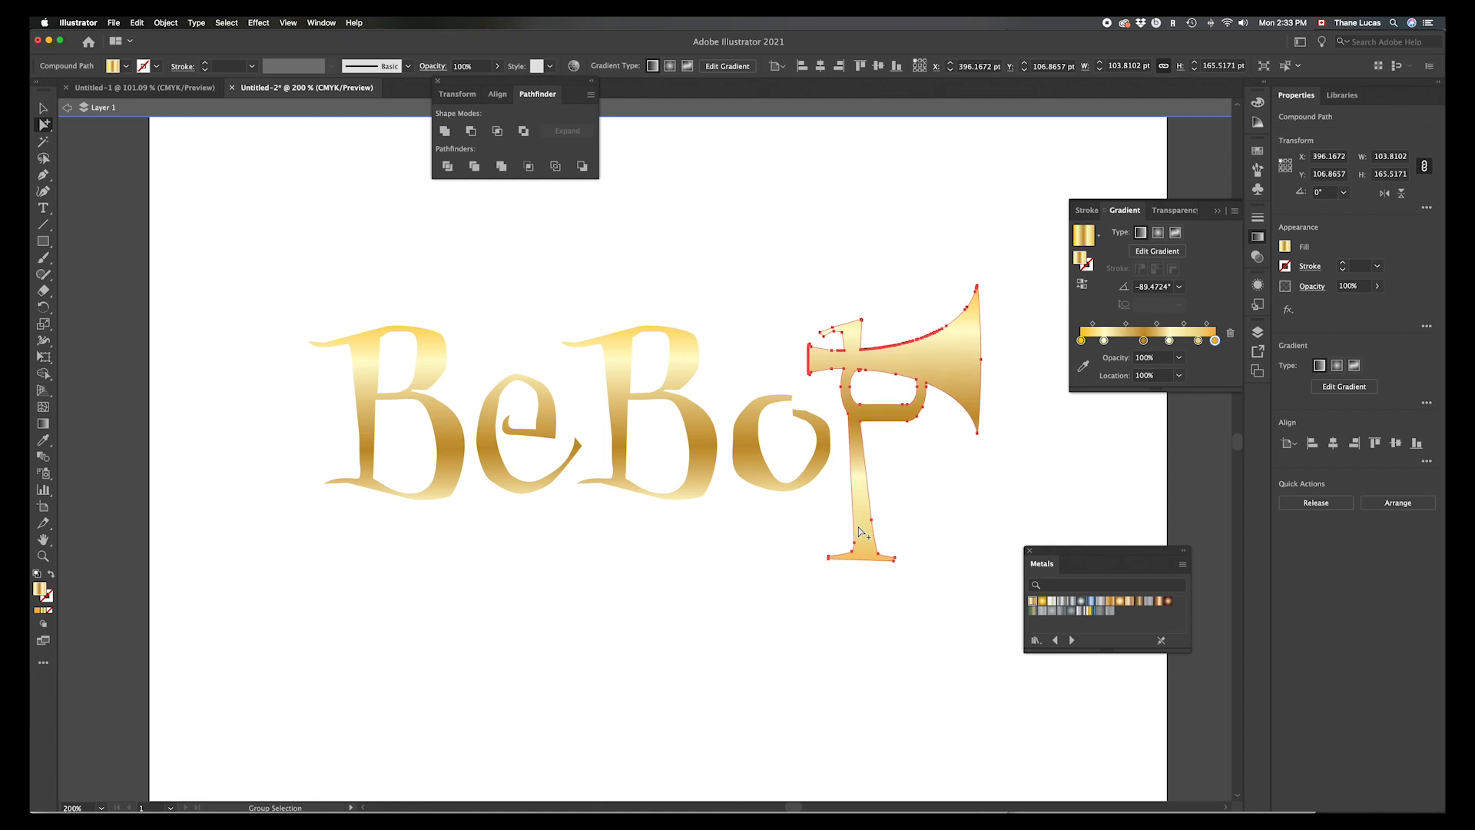
{"action": "left_click", "coordinate": [1217, 212]}
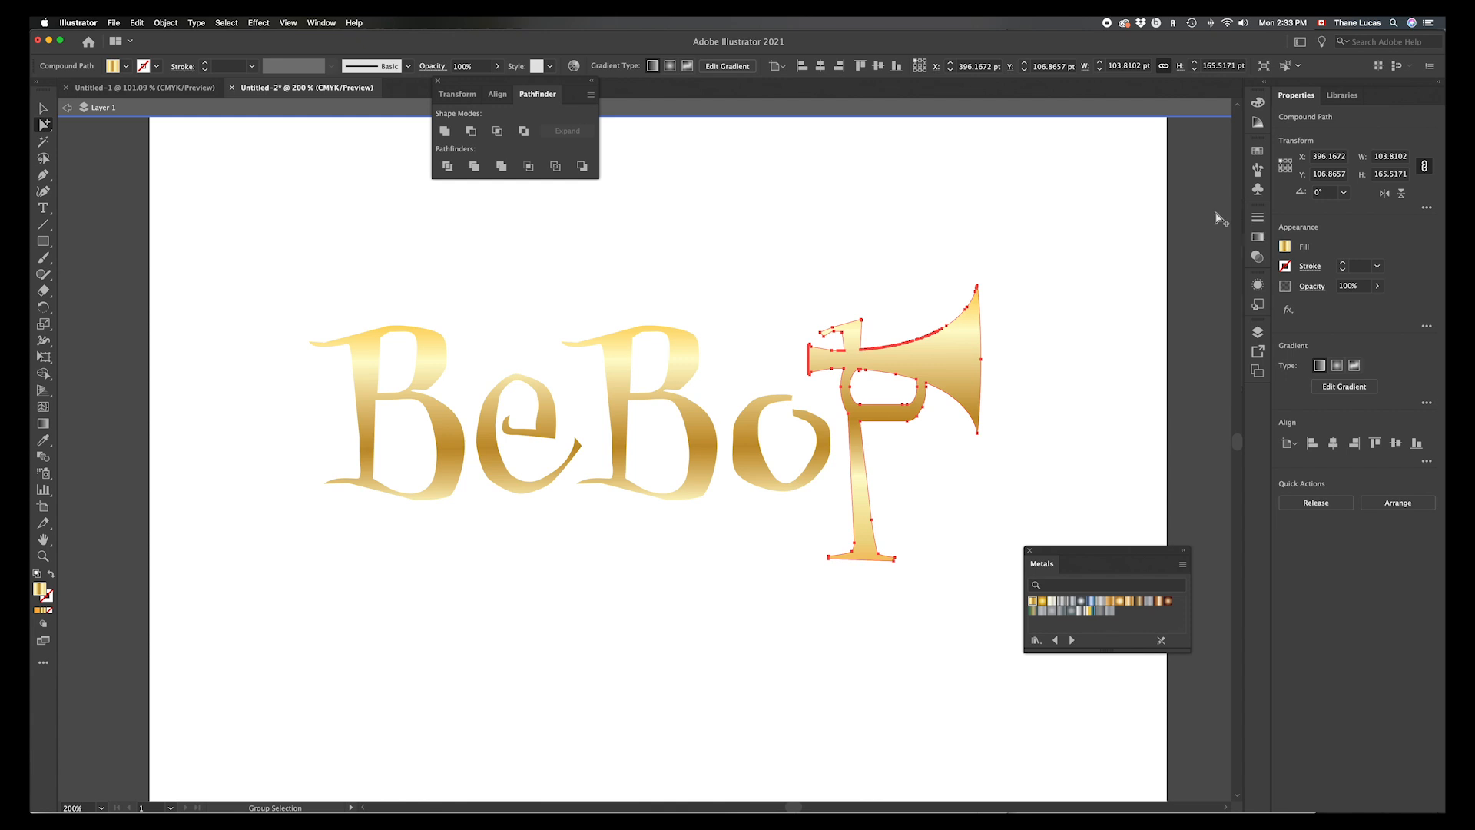
Step: Select all the artwork in Layer 1 and examine which appearance options are available for the mixed objects
{"action": "left_click", "coordinate": [1258, 332]}
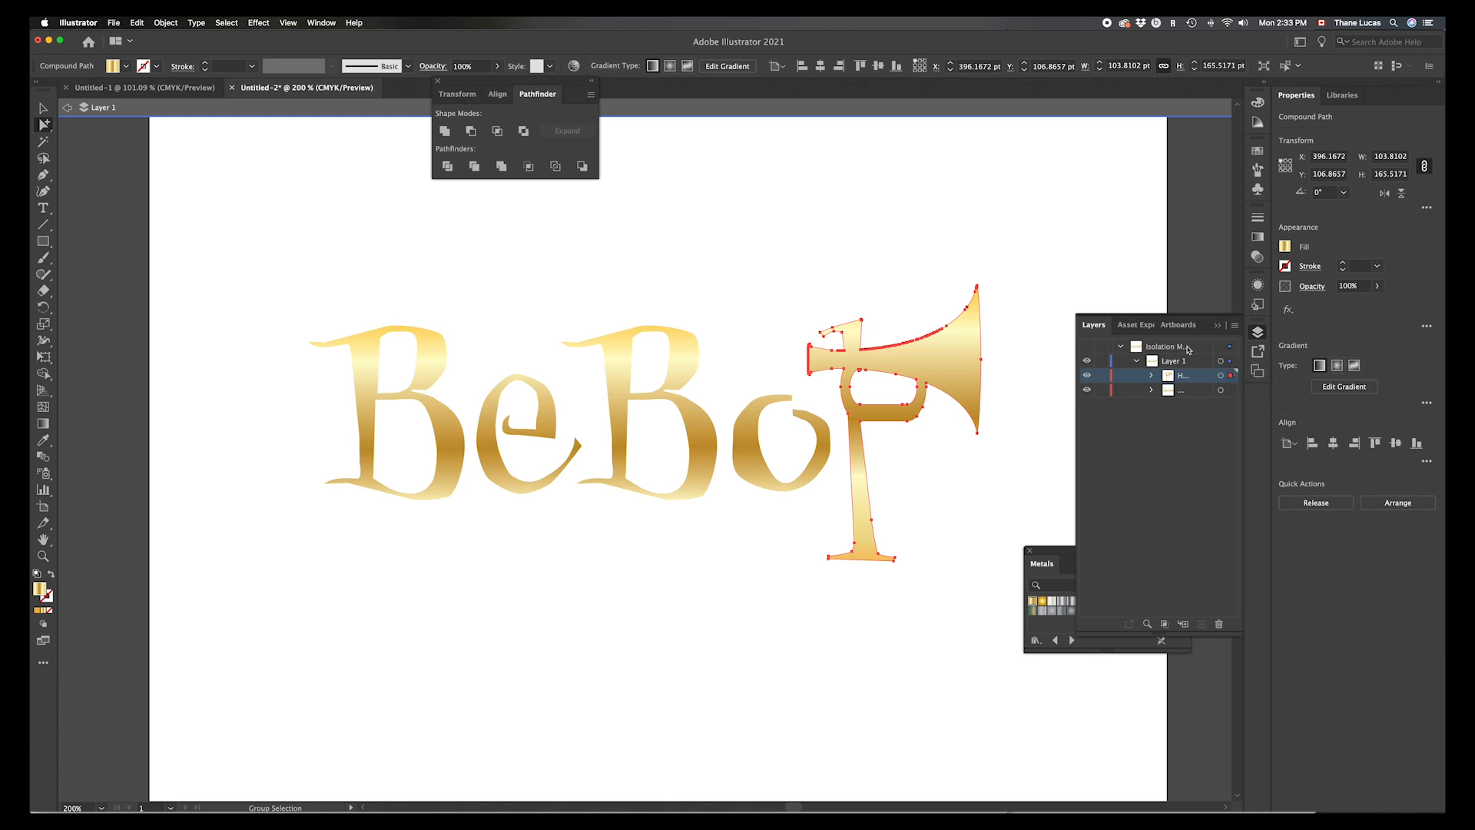
{"action": "left_click", "coordinate": [1232, 361]}
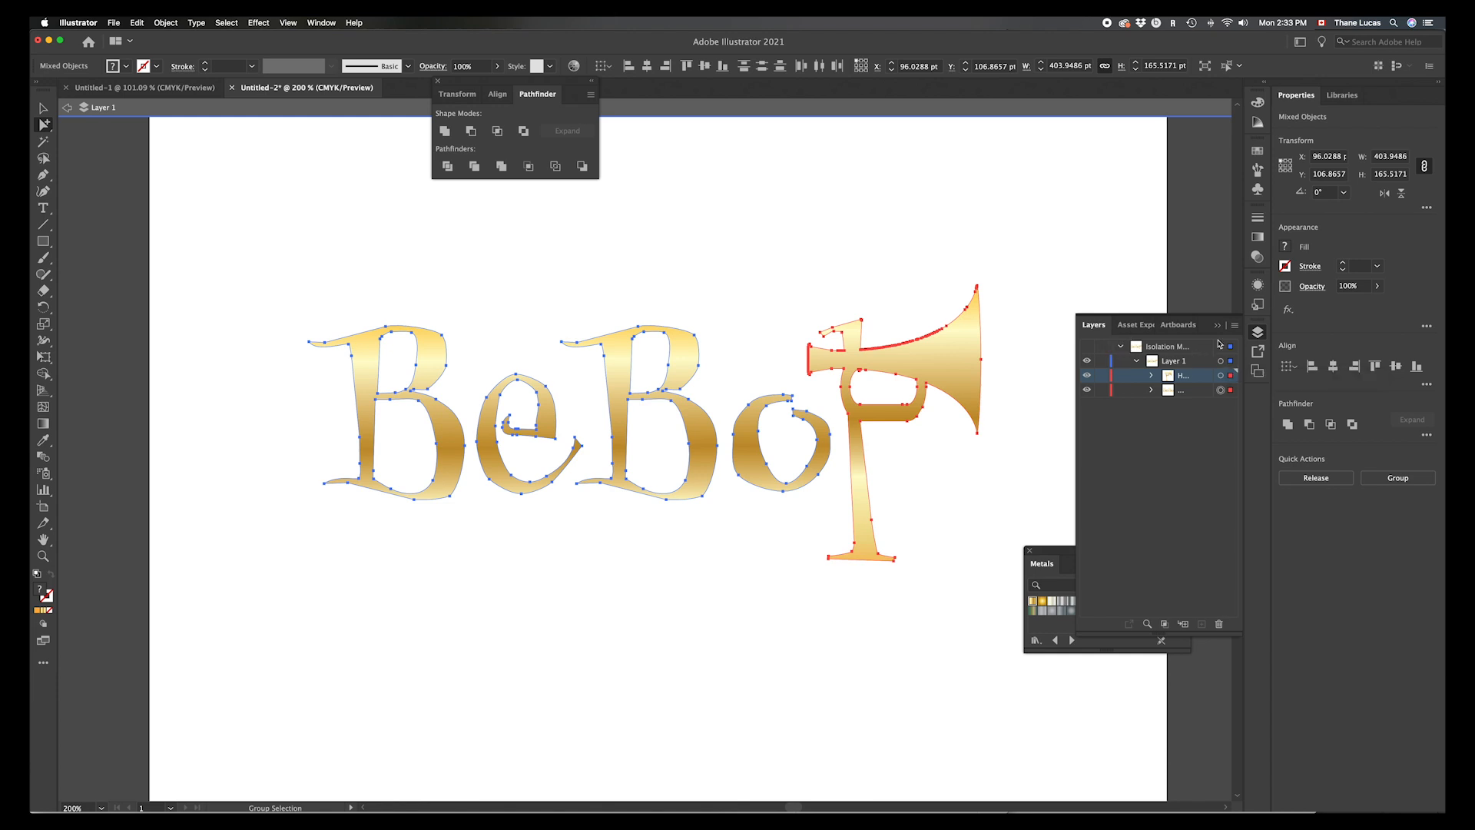
{"action": "left_click", "coordinate": [1258, 286]}
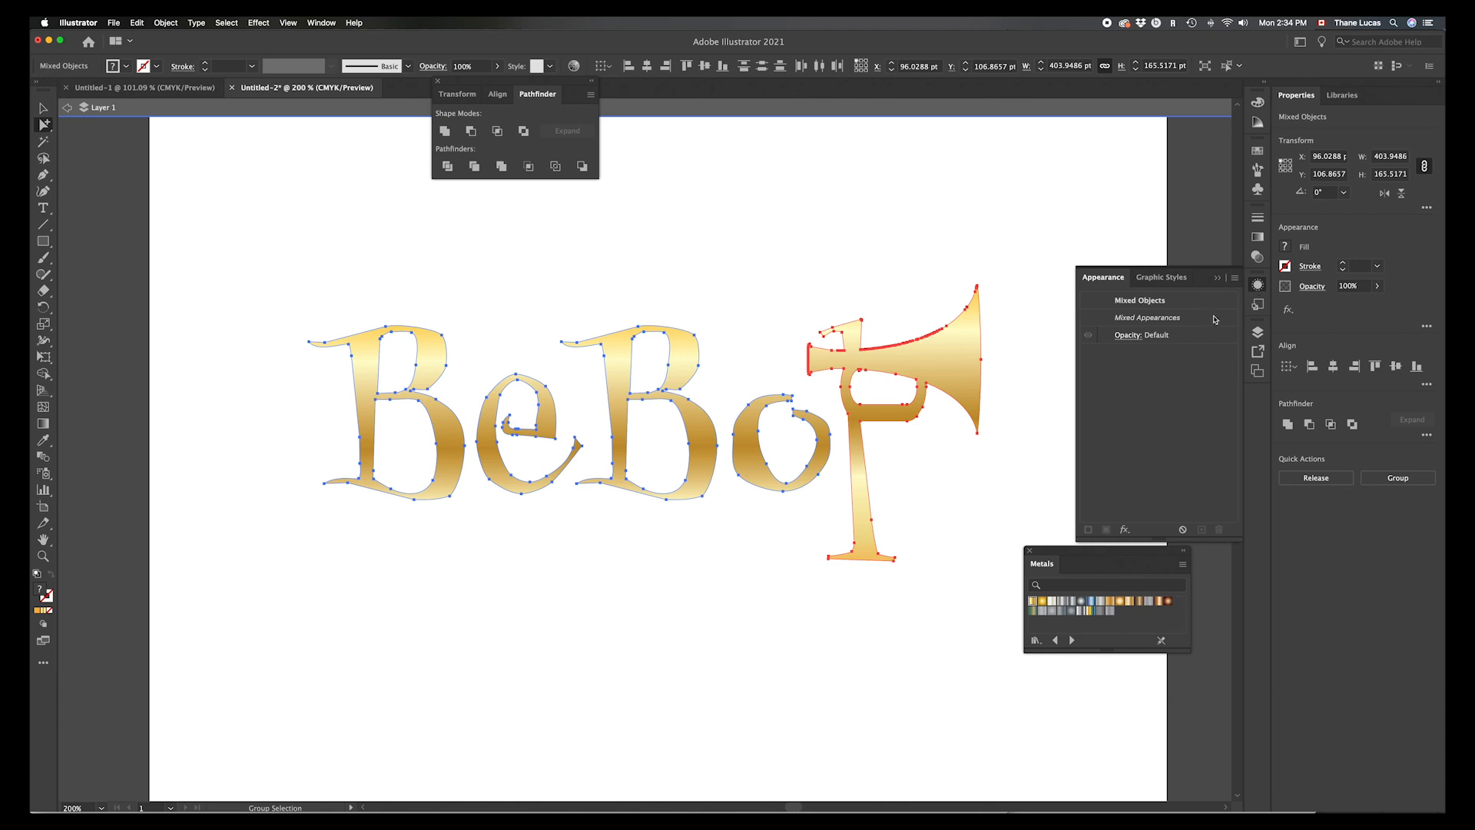
{"action": "left_click", "coordinate": [1235, 278]}
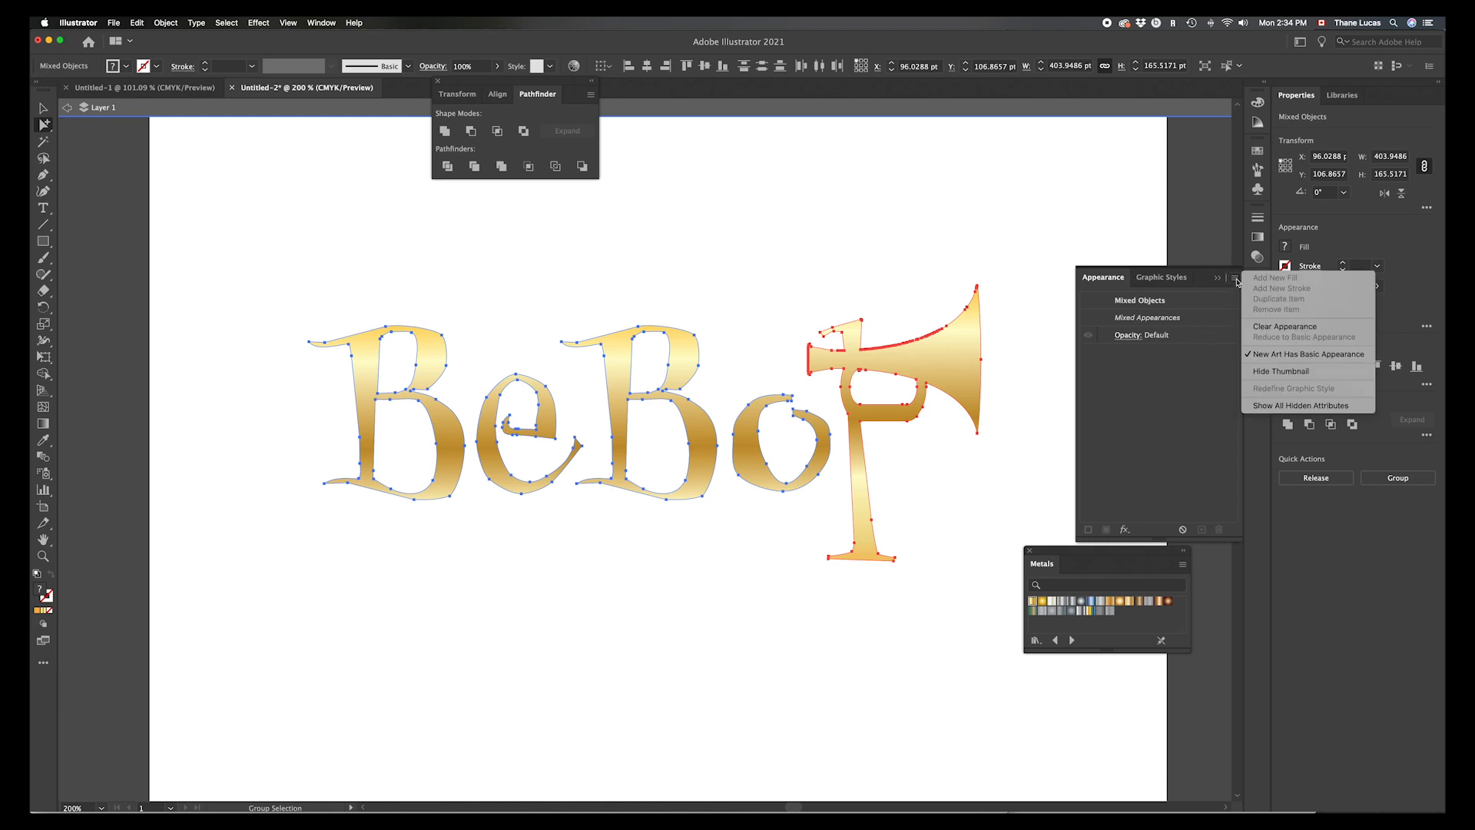
{"action": "left_click", "coordinate": [1237, 282]}
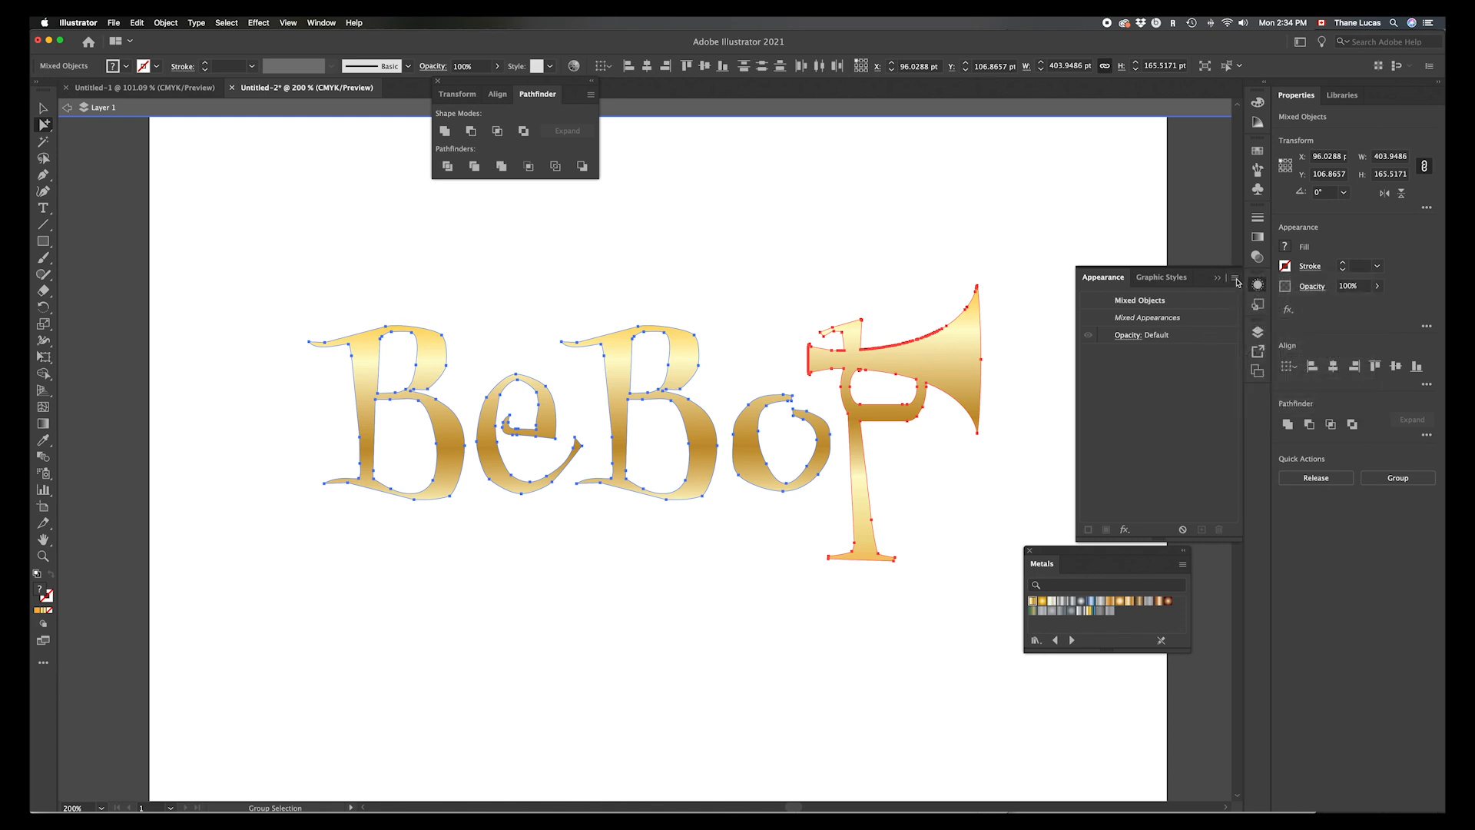
Step: Move the BeBo lettering group into the Horn sublayer, exit isolation mode and return to the Selection tool
{"action": "left_click", "coordinate": [1258, 333]}
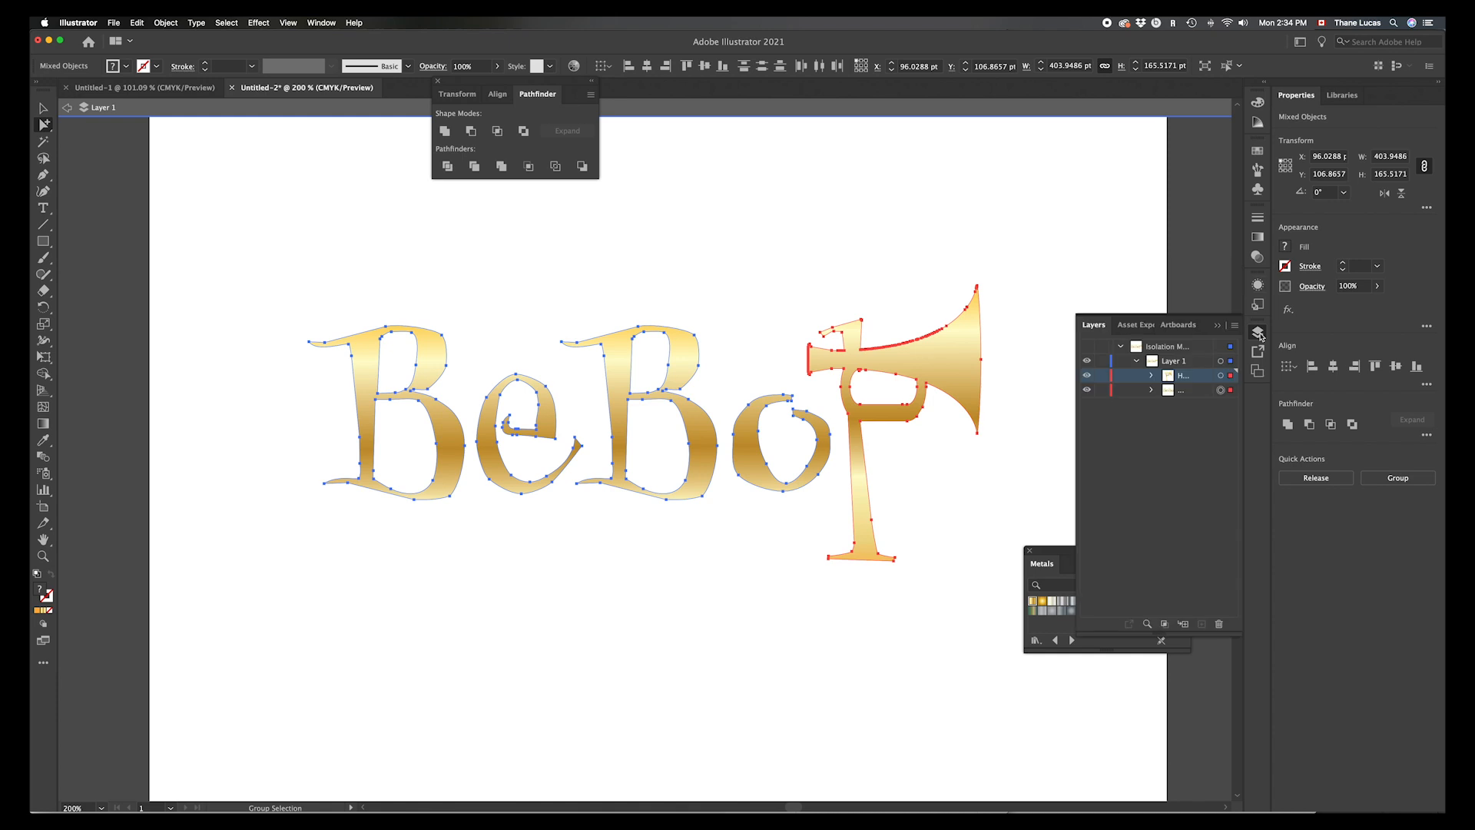
{"action": "left_click", "coordinate": [1230, 392]}
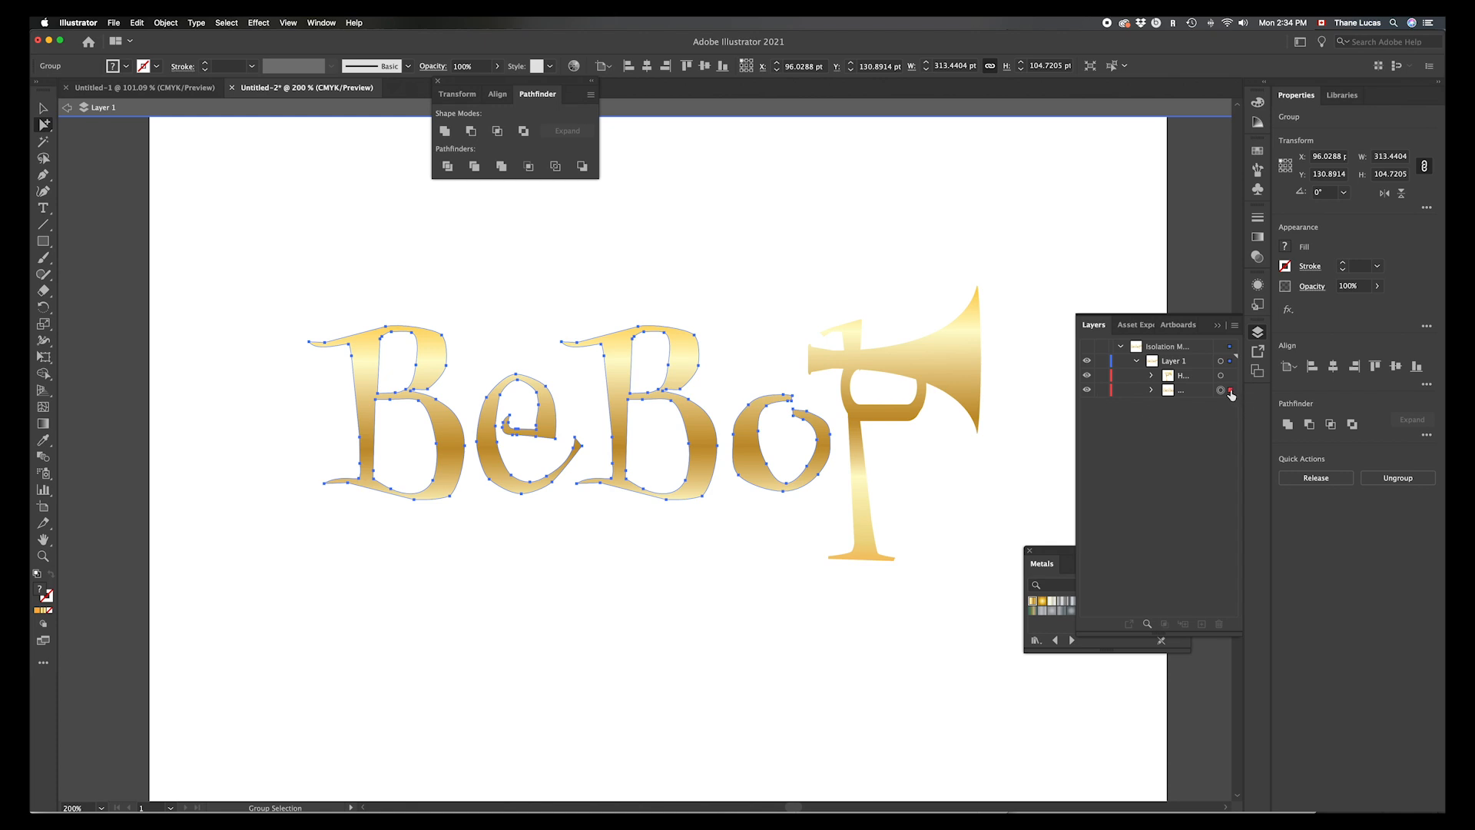
{"action": "left_click_drag", "start_coordinate": [1230, 391], "coordinate": [1232, 379]}
{"action": "left_click", "coordinate": [1231, 377]}
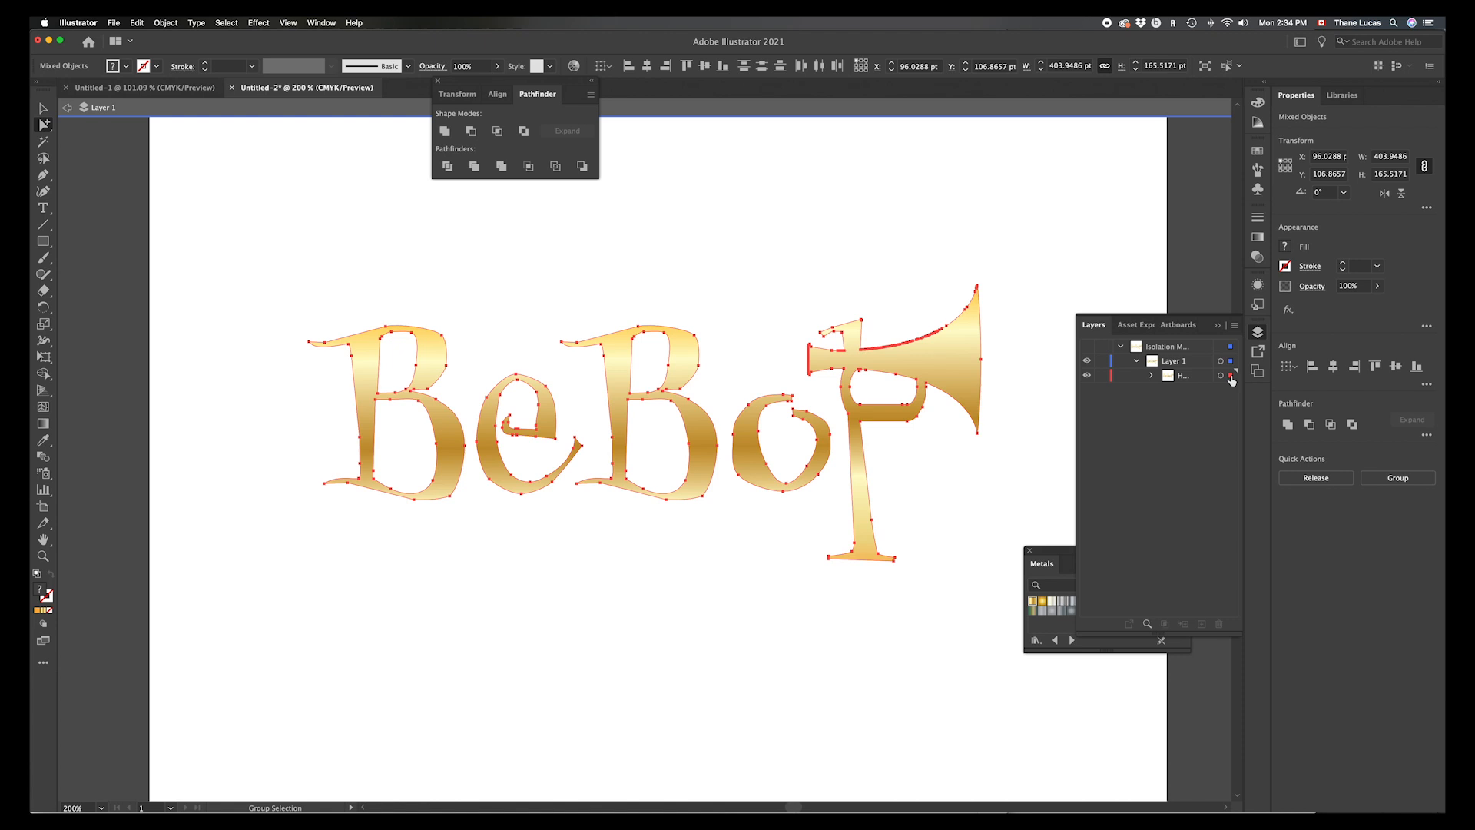
{"action": "key", "text": "Escape"}
{"action": "left_click", "coordinate": [43, 110]}
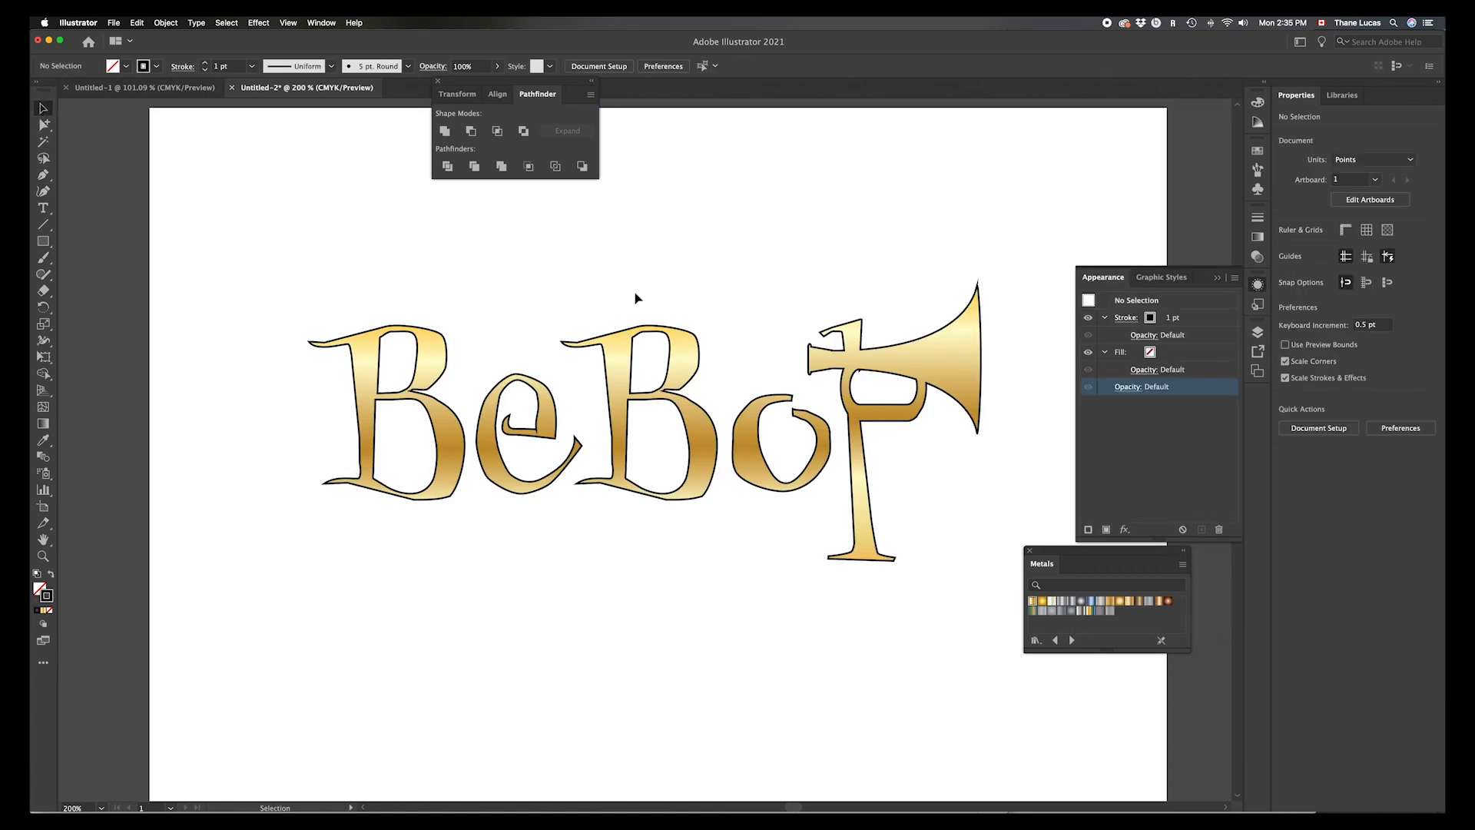
Step: Select the BeBo lettering group and remove its stroke
{"action": "left_click", "coordinate": [693, 369]}
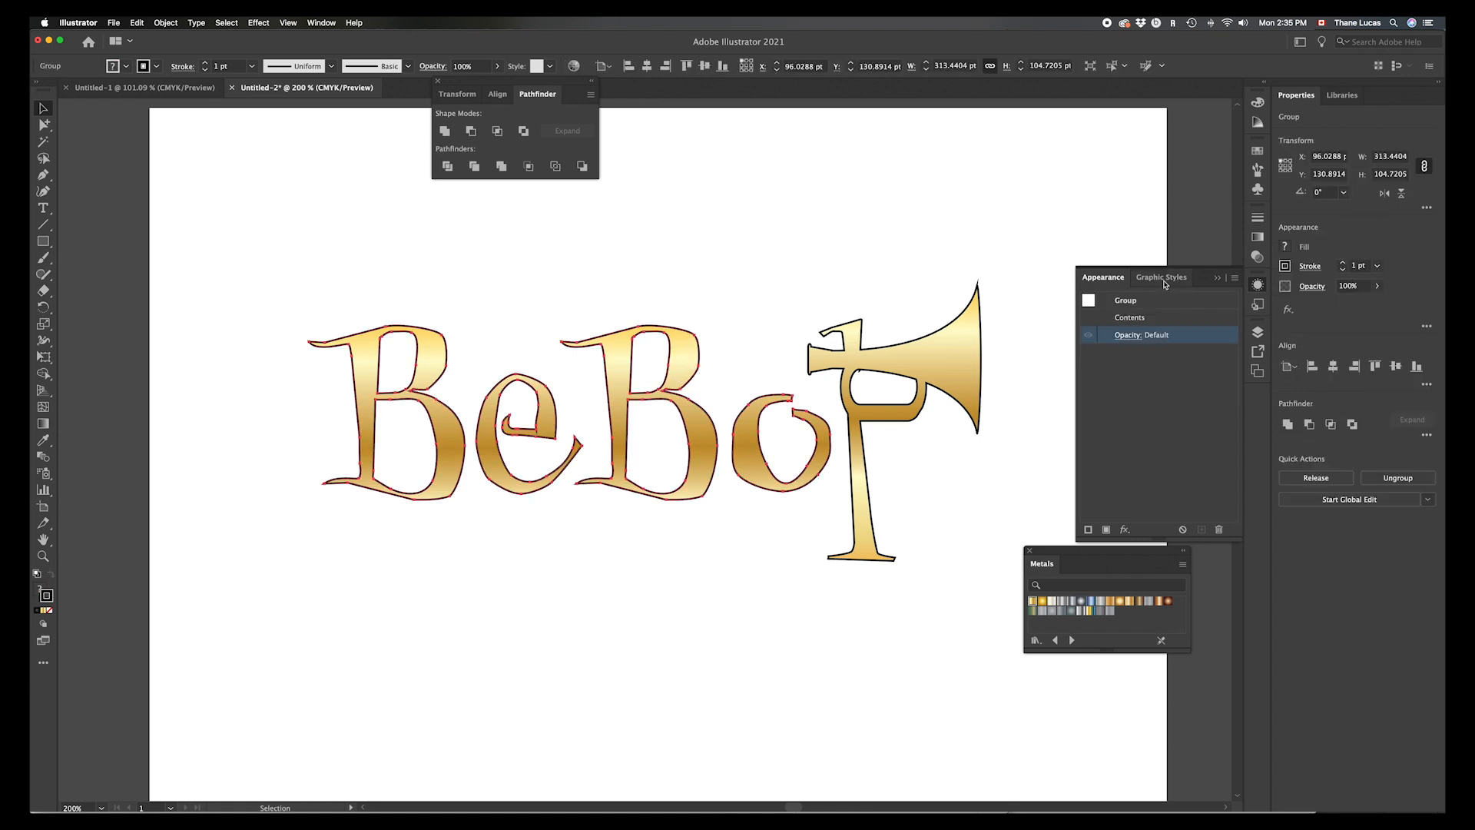
{"action": "left_click", "coordinate": [1236, 280]}
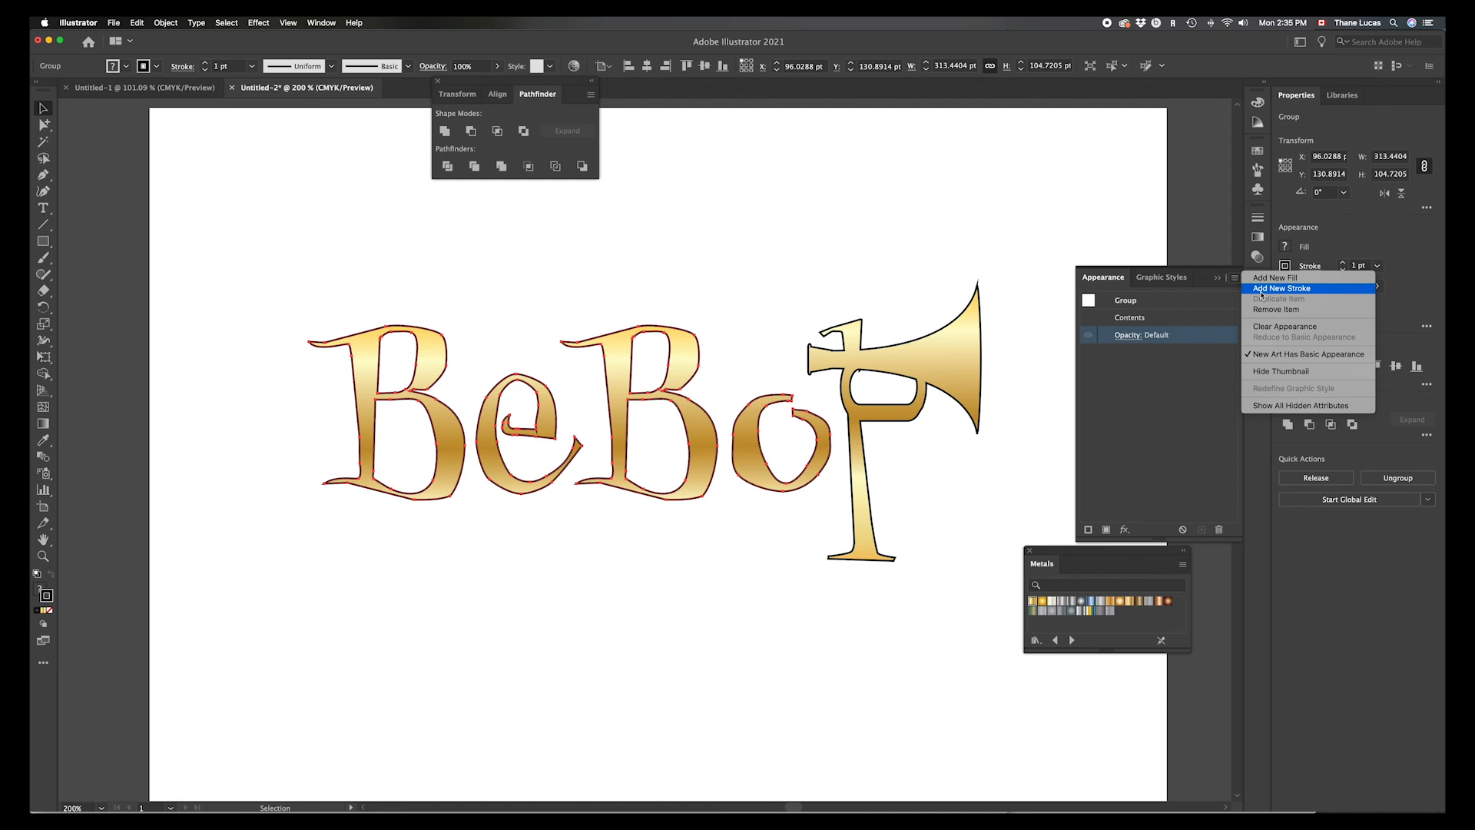
{"action": "left_click", "coordinate": [1161, 446]}
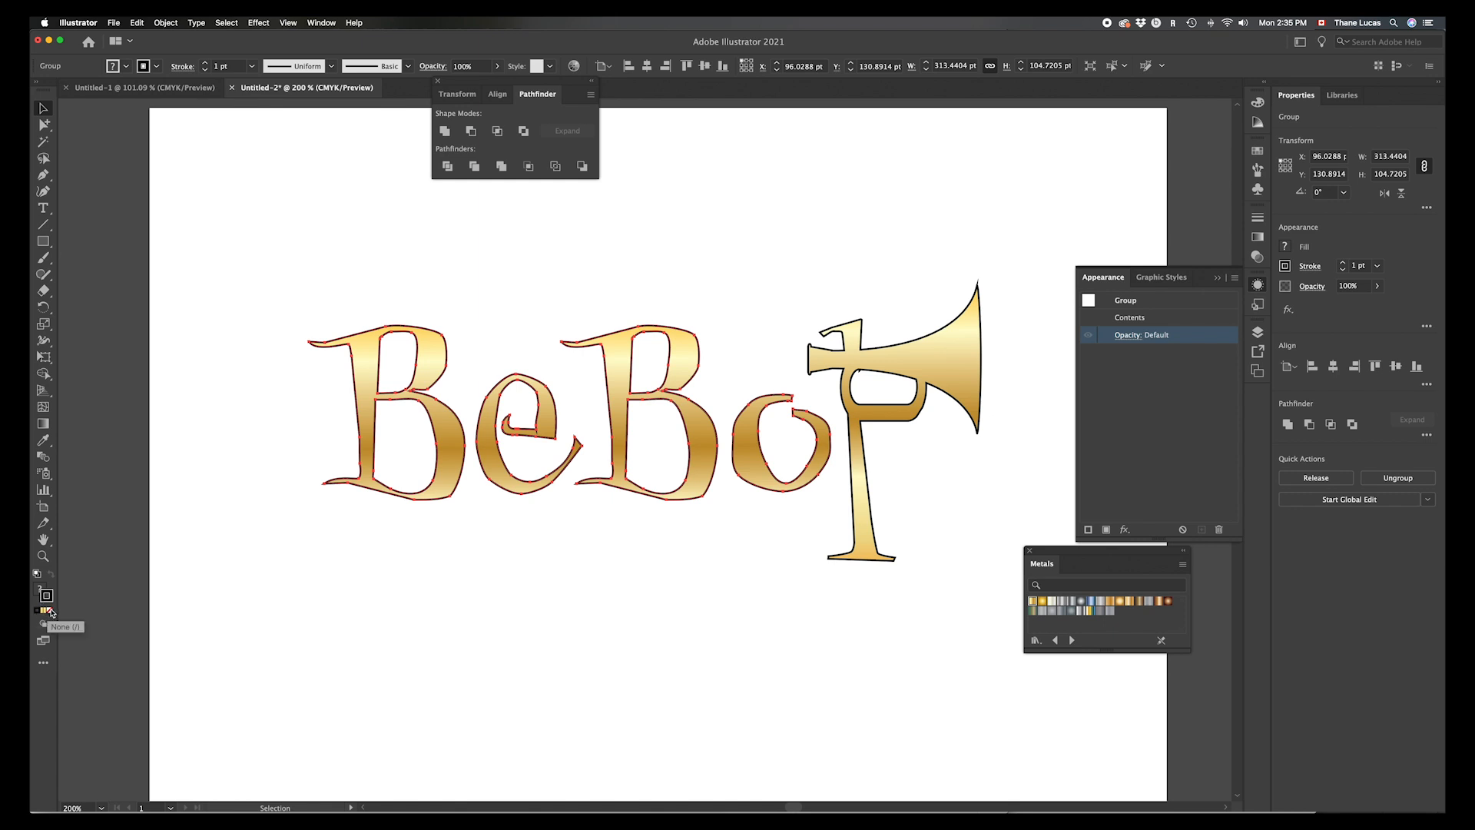
{"action": "left_click", "coordinate": [47, 612]}
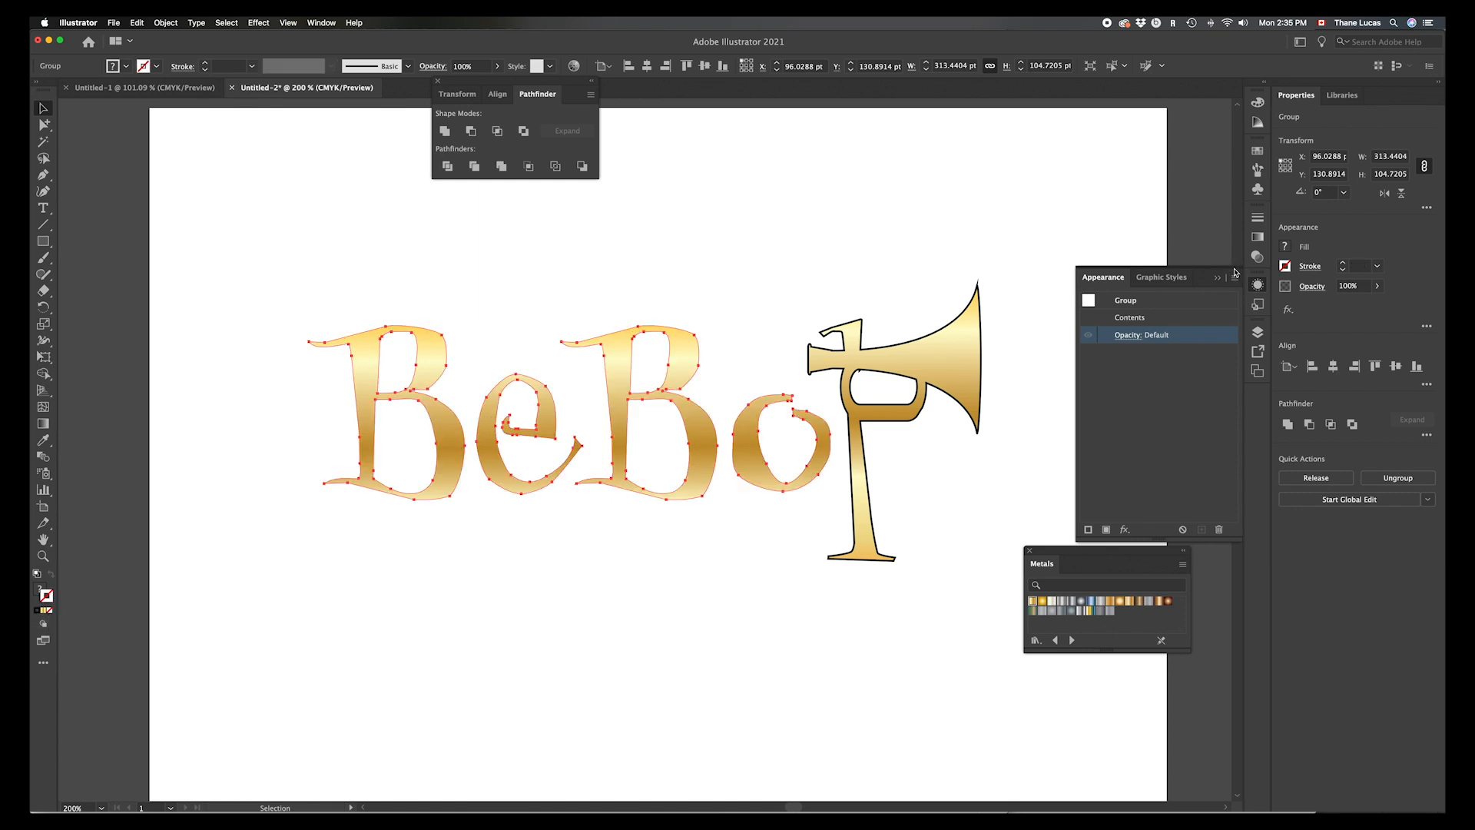
Step: Try adding a new stroke to the BeBo lettering group's appearance
{"action": "left_click", "coordinate": [1234, 277]}
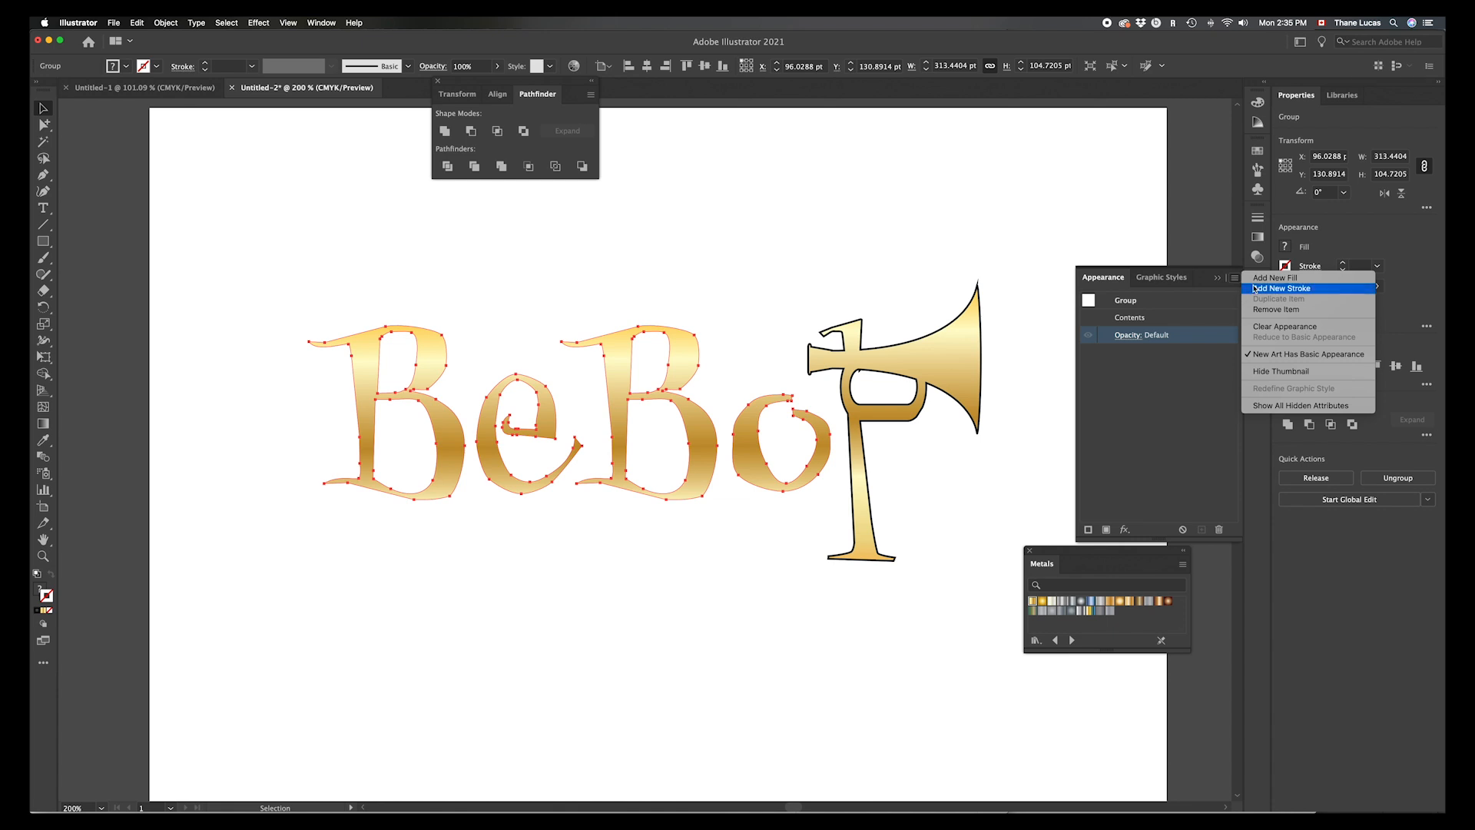
{"action": "left_click", "coordinate": [1257, 288]}
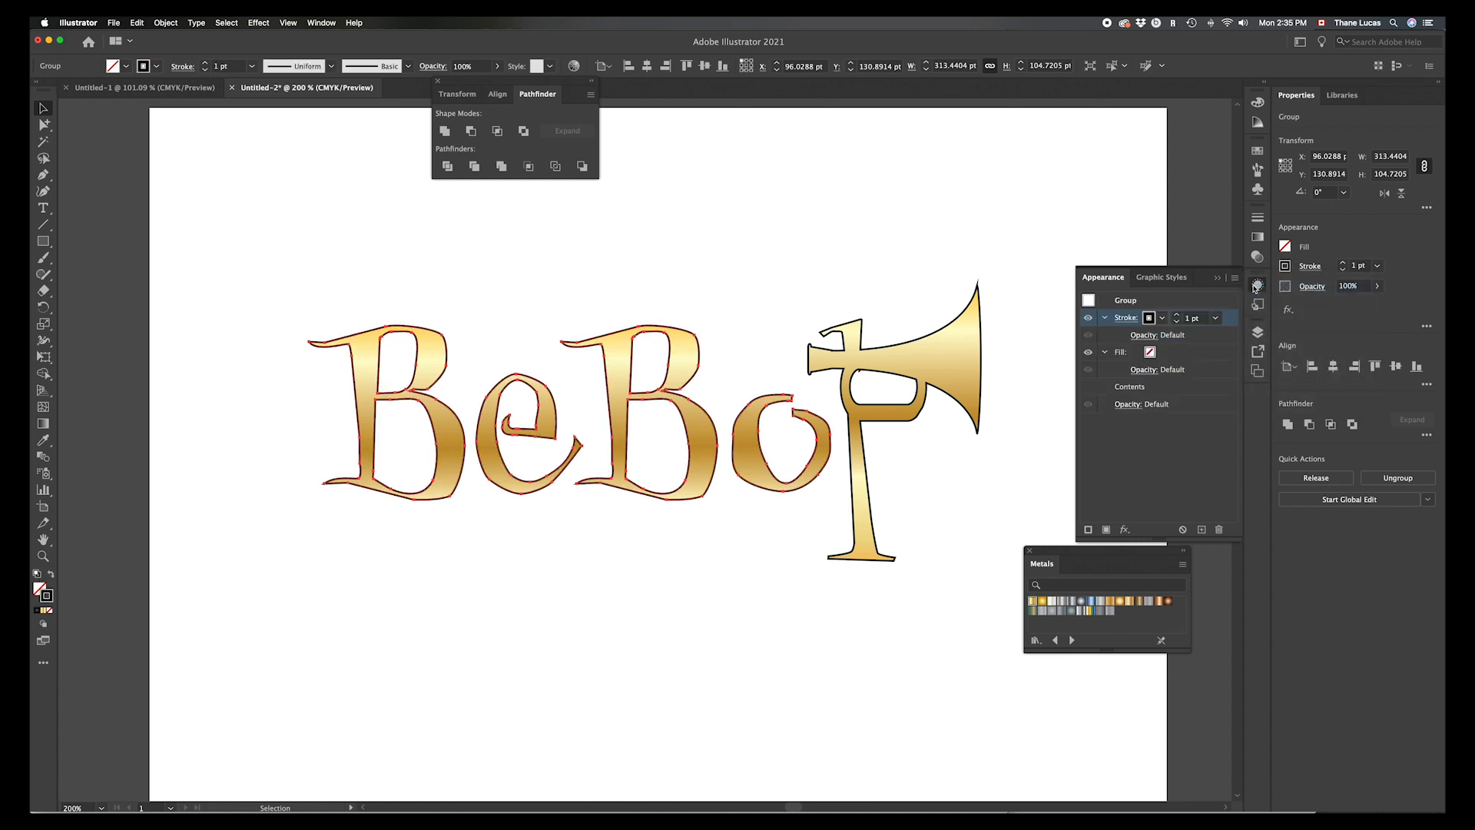
{"action": "key", "text": "super+z"}
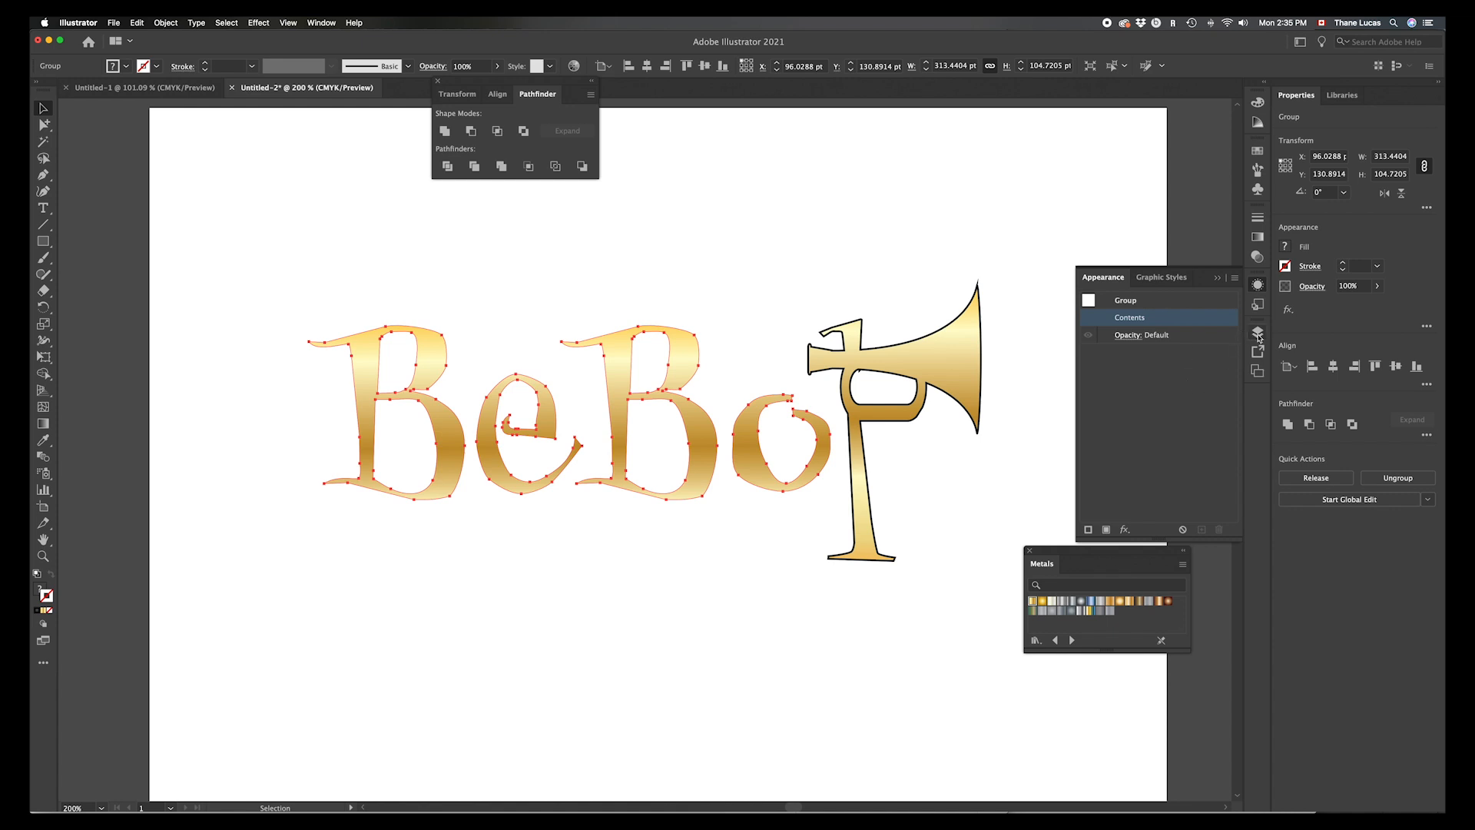
Step: Move the horn-shaped p into the lettering's group inside Horn, remove the stroke from the combined artwork and deselect it
{"action": "left_click", "coordinate": [1257, 333]}
{"action": "left_click", "coordinate": [1136, 361]}
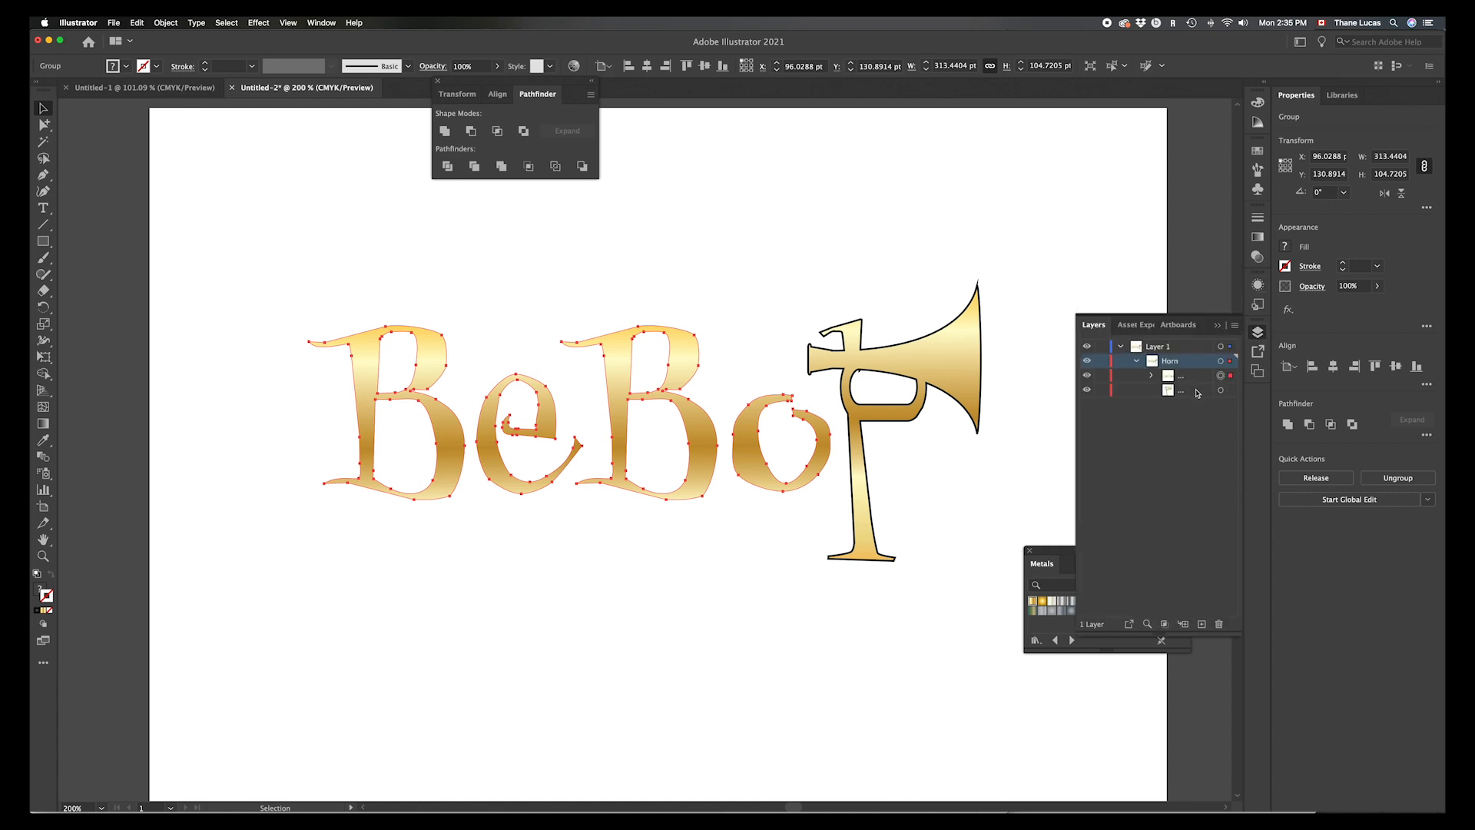
{"action": "left_click", "coordinate": [1226, 391]}
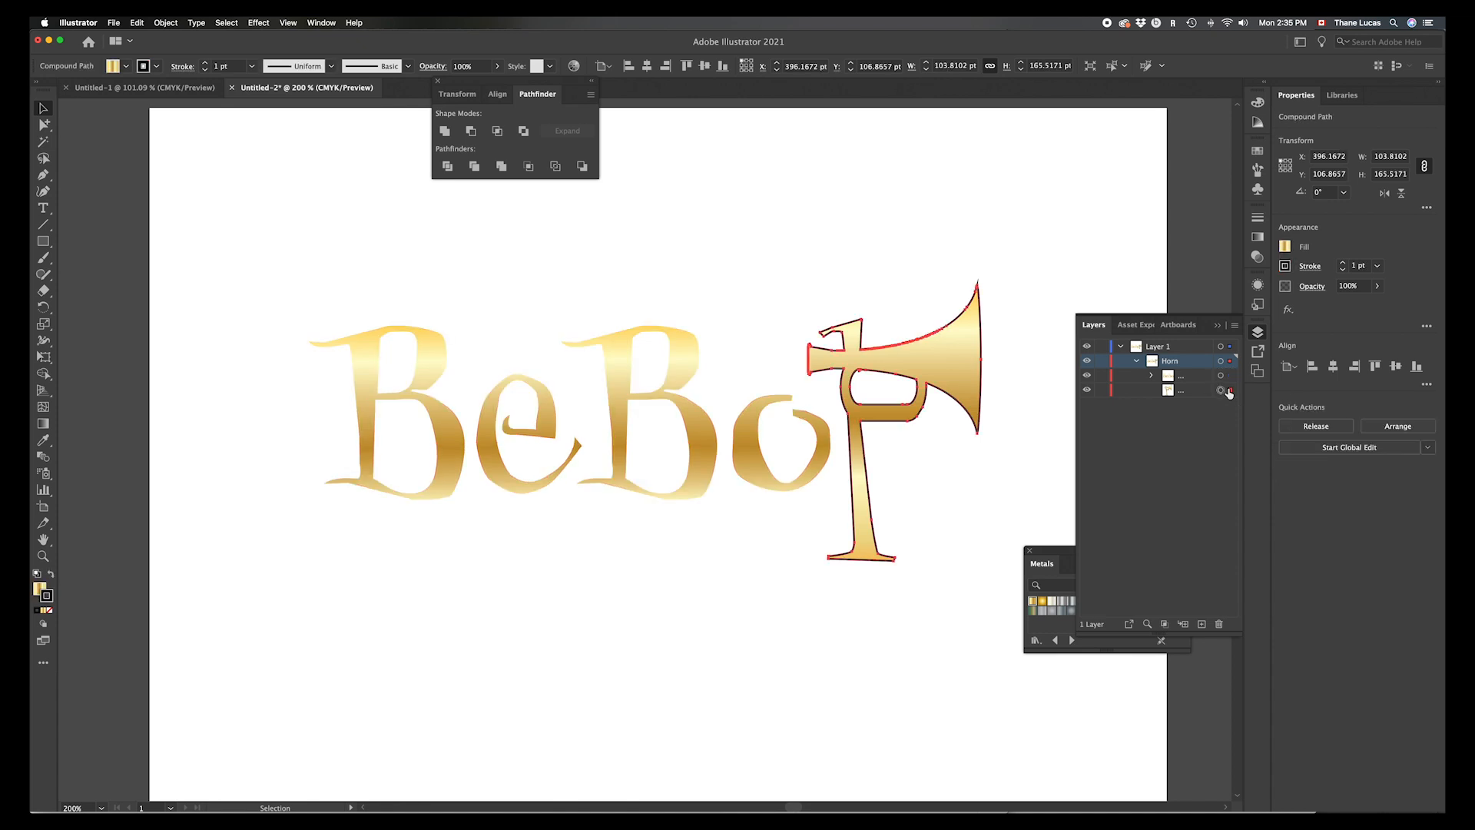
{"action": "left_click_drag", "start_coordinate": [1231, 383], "coordinate": [1232, 377]}
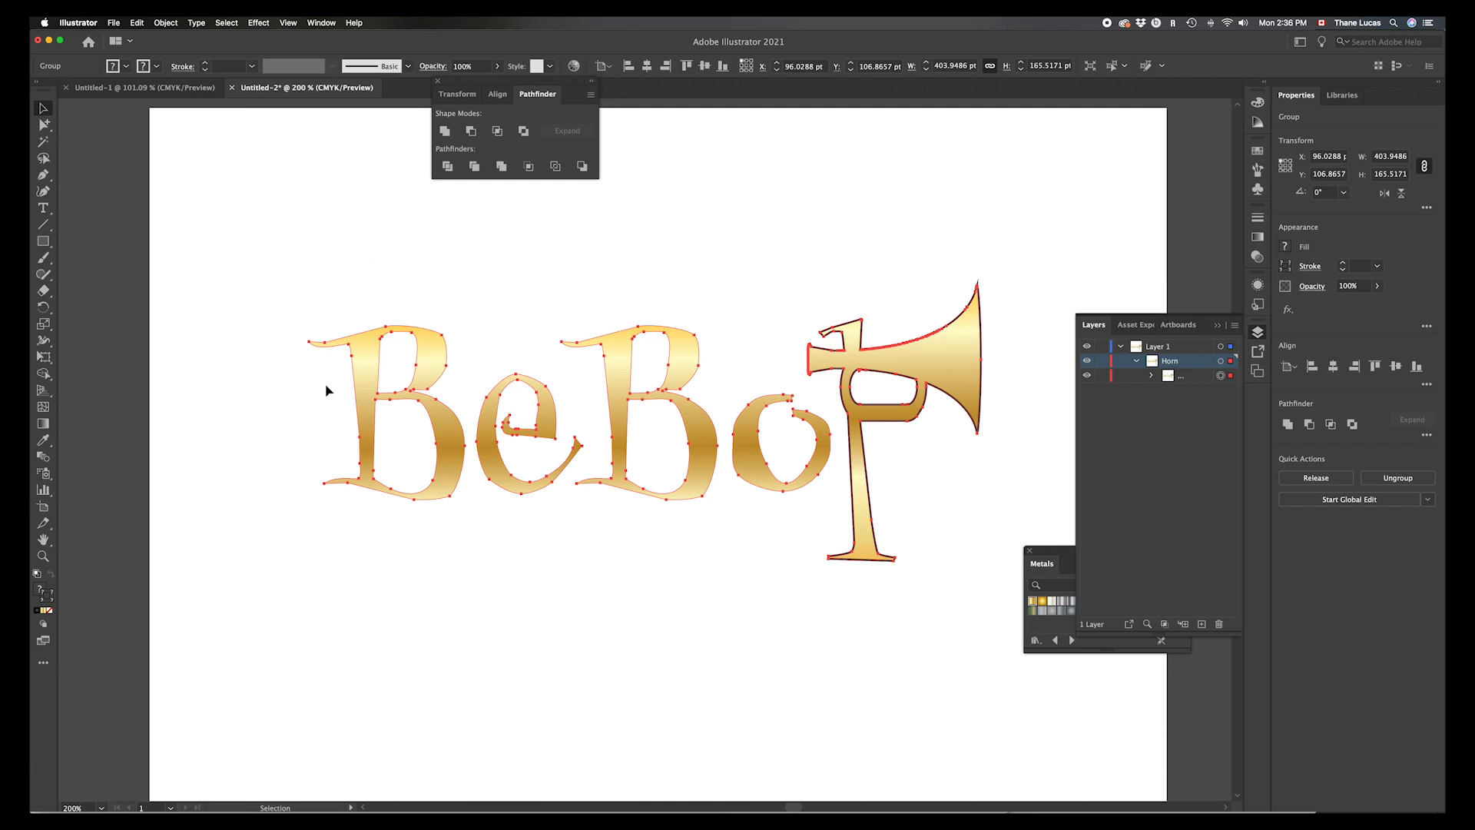
{"action": "left_click", "coordinate": [49, 611]}
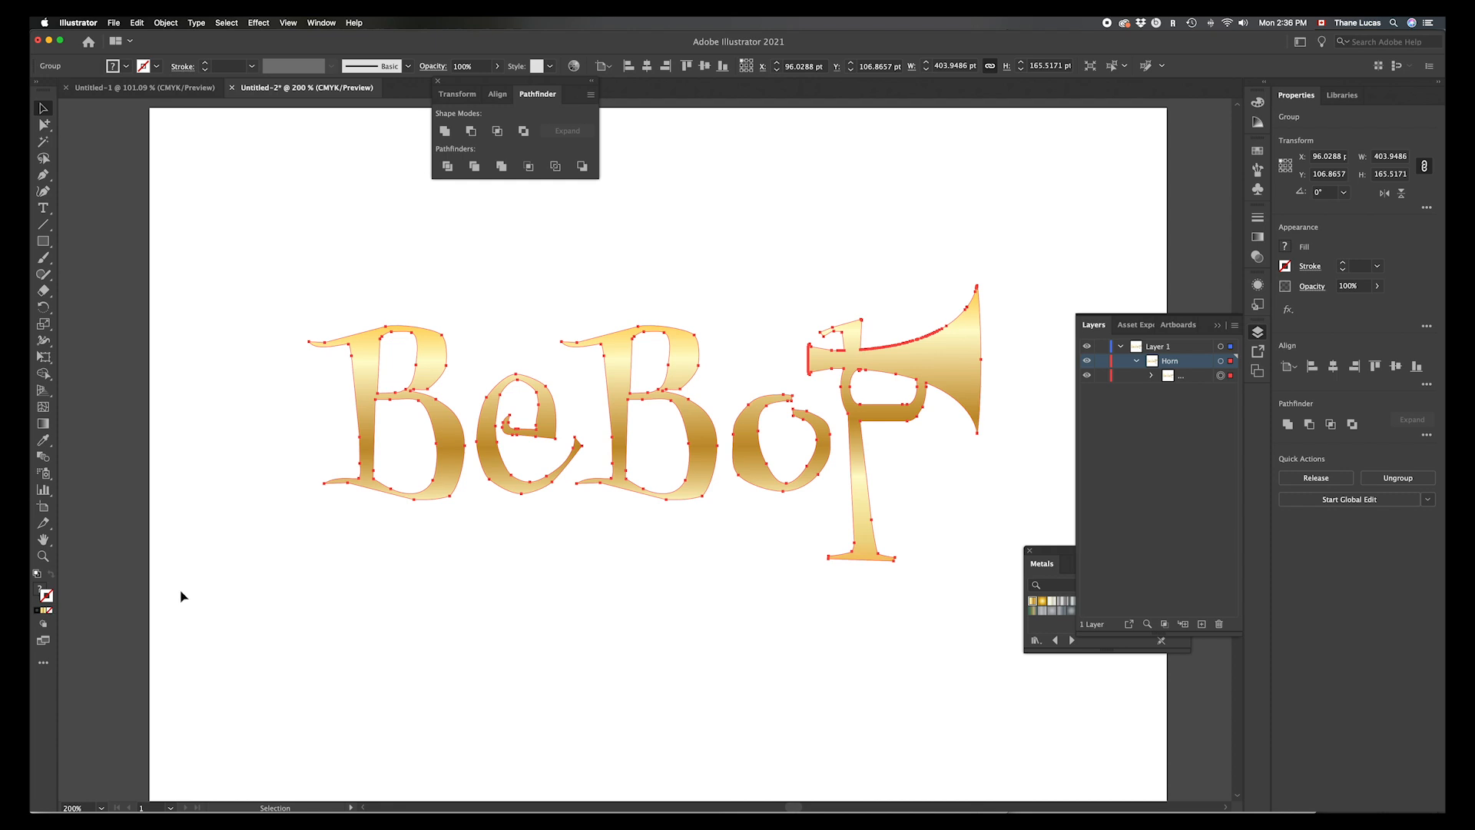
{"action": "left_click", "coordinate": [655, 701]}
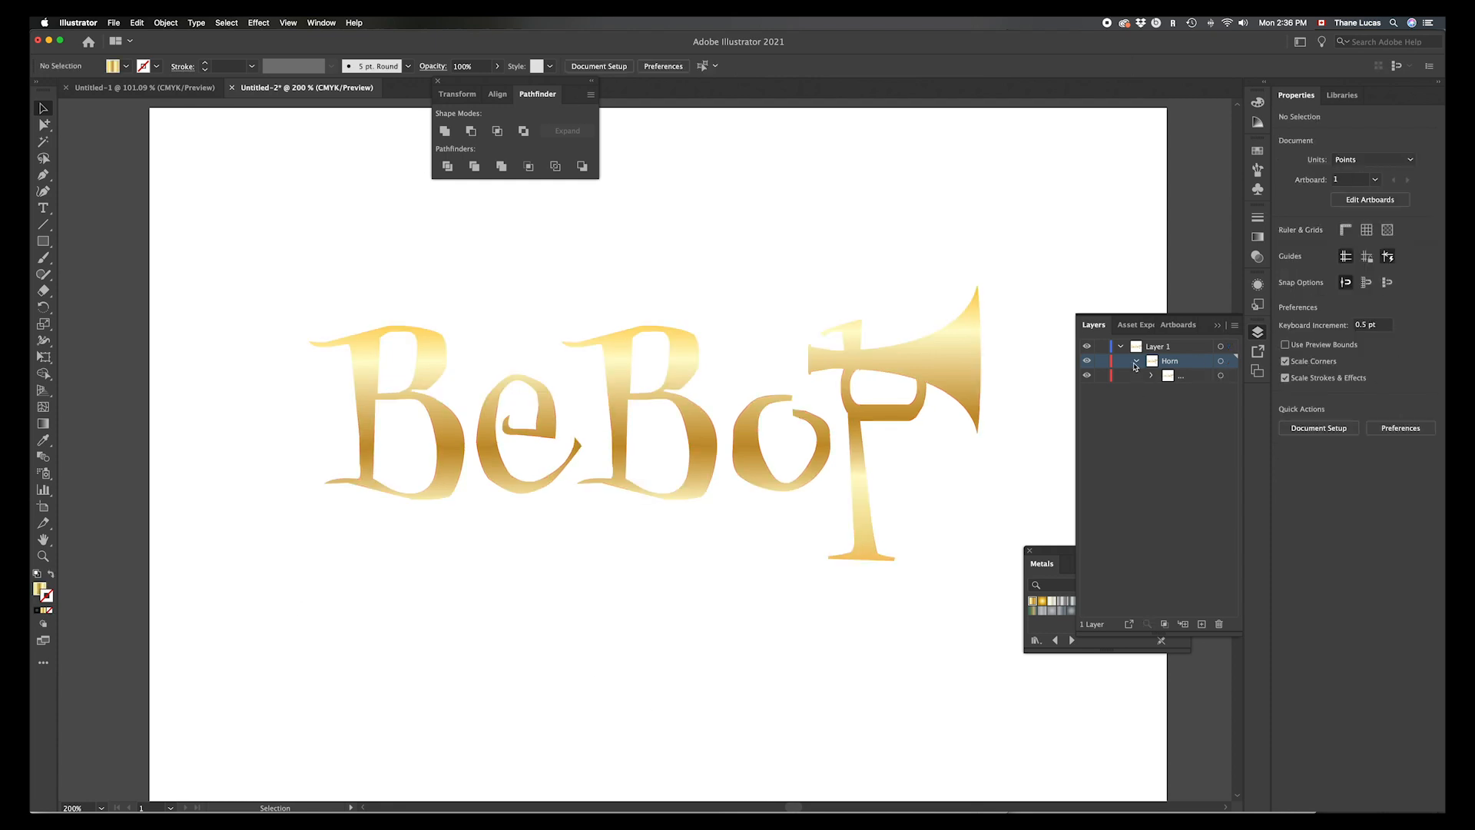
Step: Select the whole Horn group and add a new stroke to its appearance
{"action": "left_click", "coordinate": [1136, 364]}
{"action": "left_click", "coordinate": [1230, 362]}
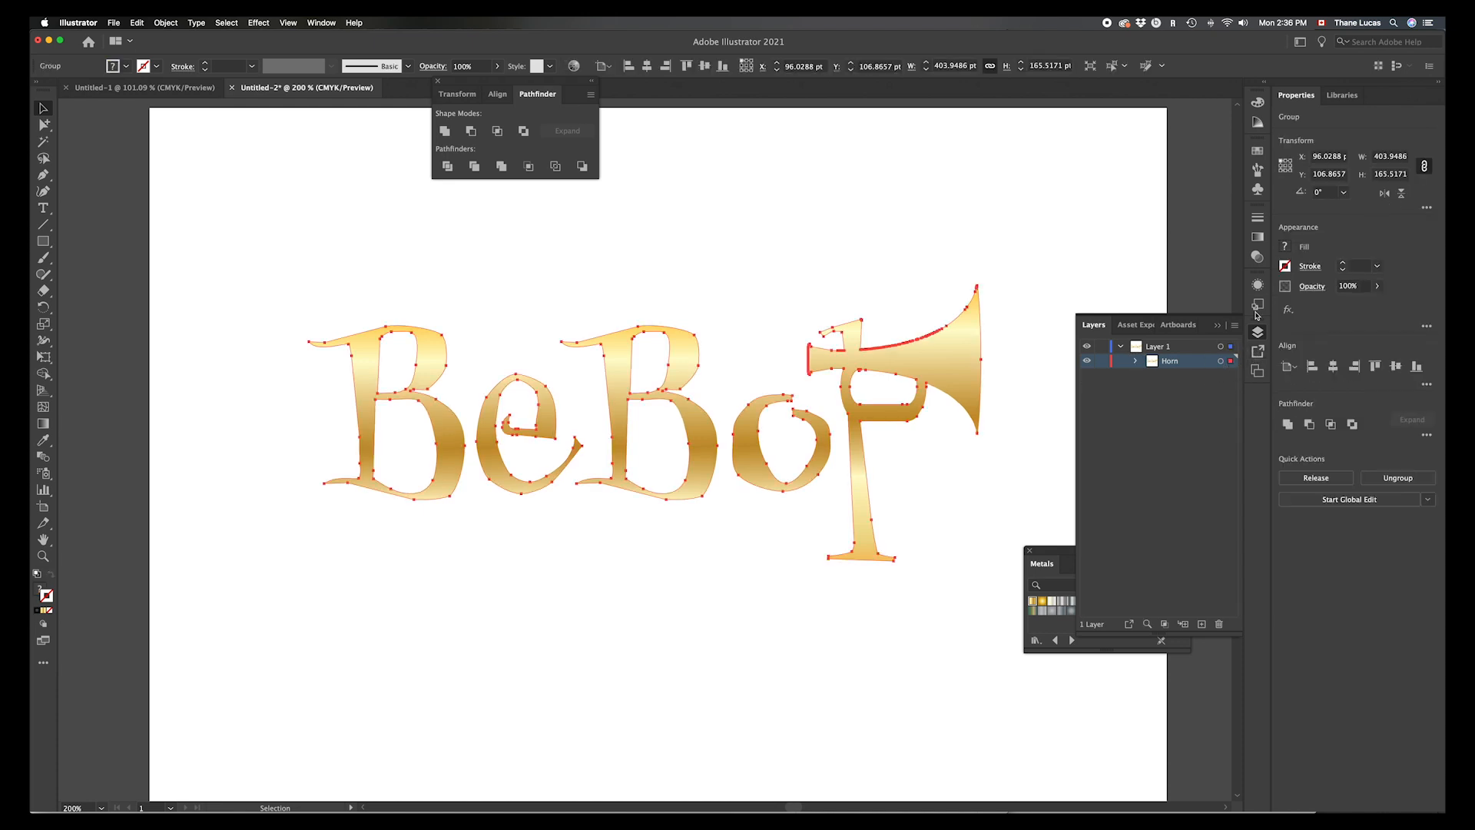
{"action": "left_click", "coordinate": [1257, 286]}
{"action": "left_click", "coordinate": [1234, 278]}
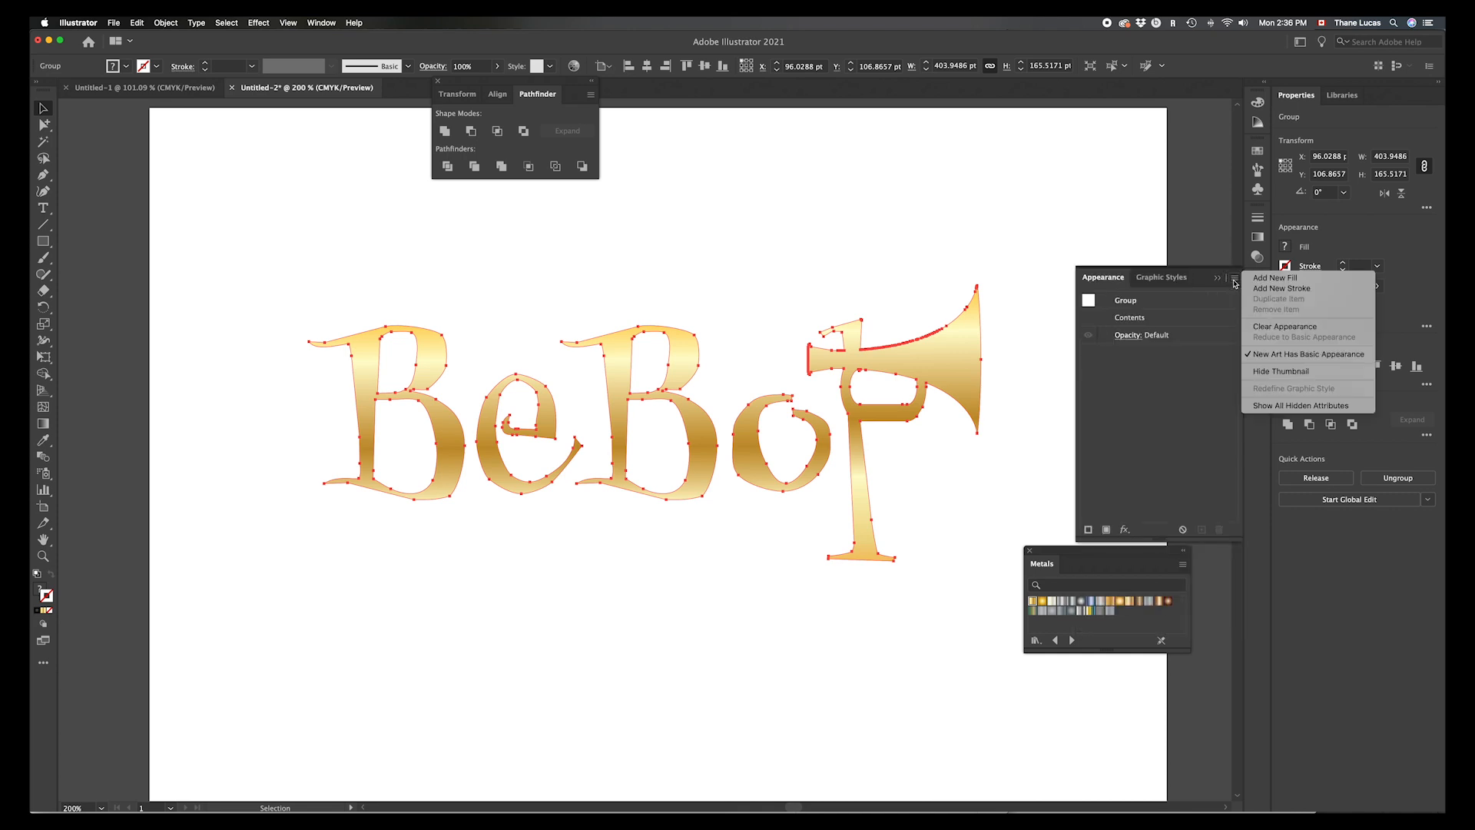
{"action": "left_click", "coordinate": [1258, 289]}
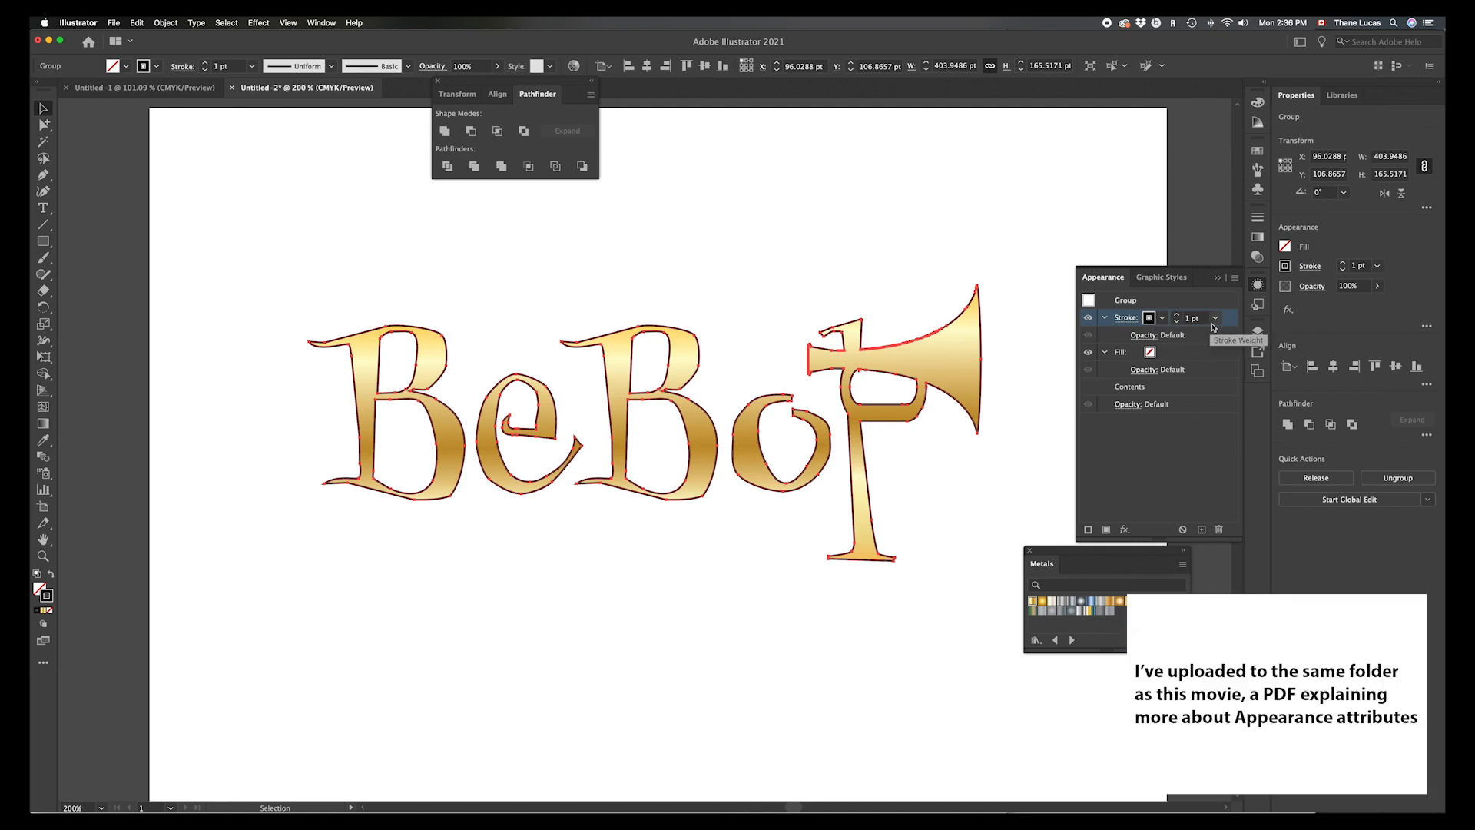
Step: Reorder the group's appearance so the new stroke sits below Contents
{"action": "left_click", "coordinate": [1232, 321]}
{"action": "left_click", "coordinate": [1206, 390]}
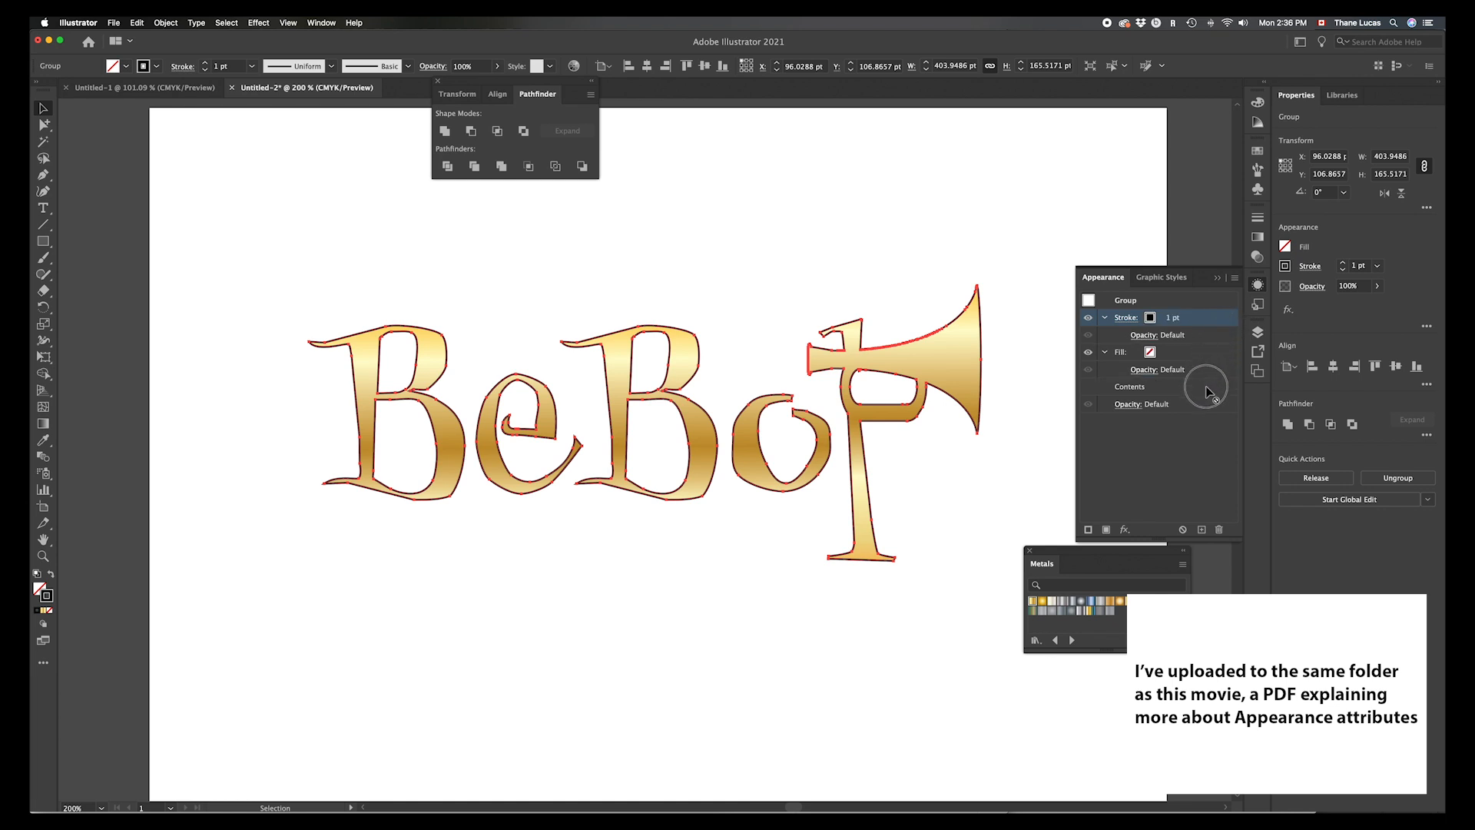
{"action": "left_click_drag", "start_coordinate": [1206, 392], "coordinate": [1202, 398]}
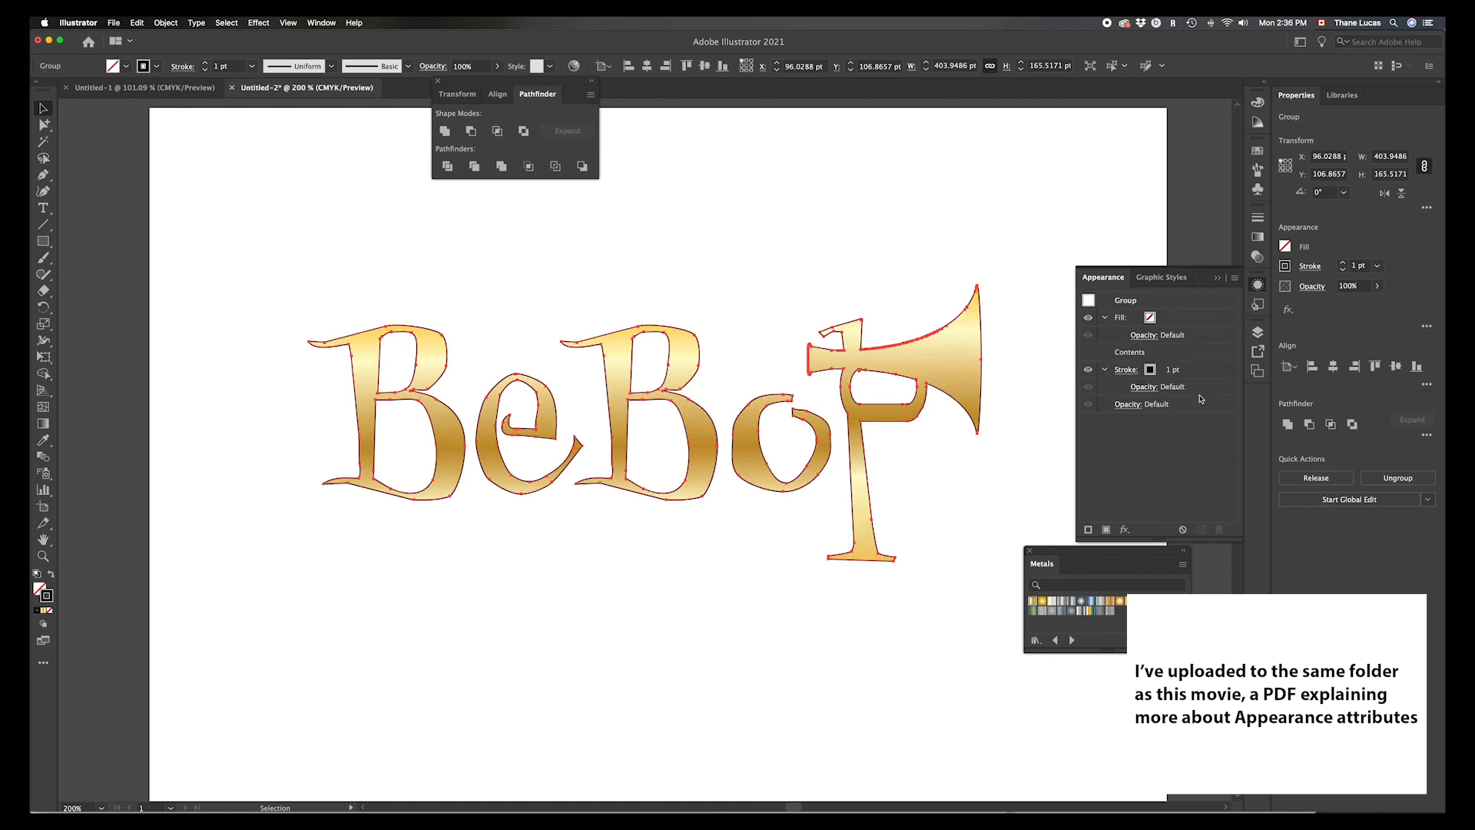
Step: Set the weight of the group's stroke to 4 pt
{"action": "left_click", "coordinate": [1172, 372]}
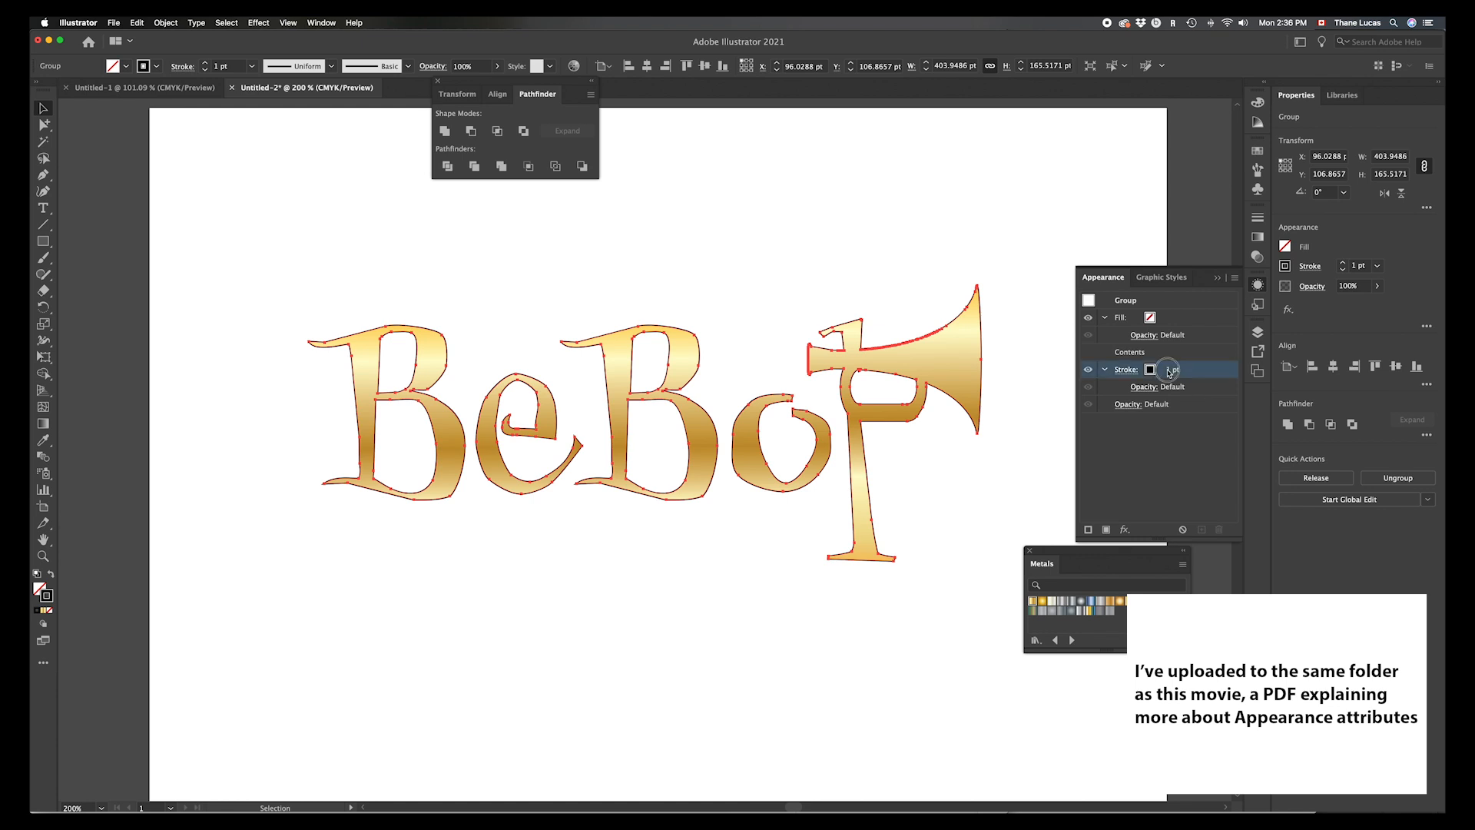
{"action": "left_click", "coordinate": [1215, 372]}
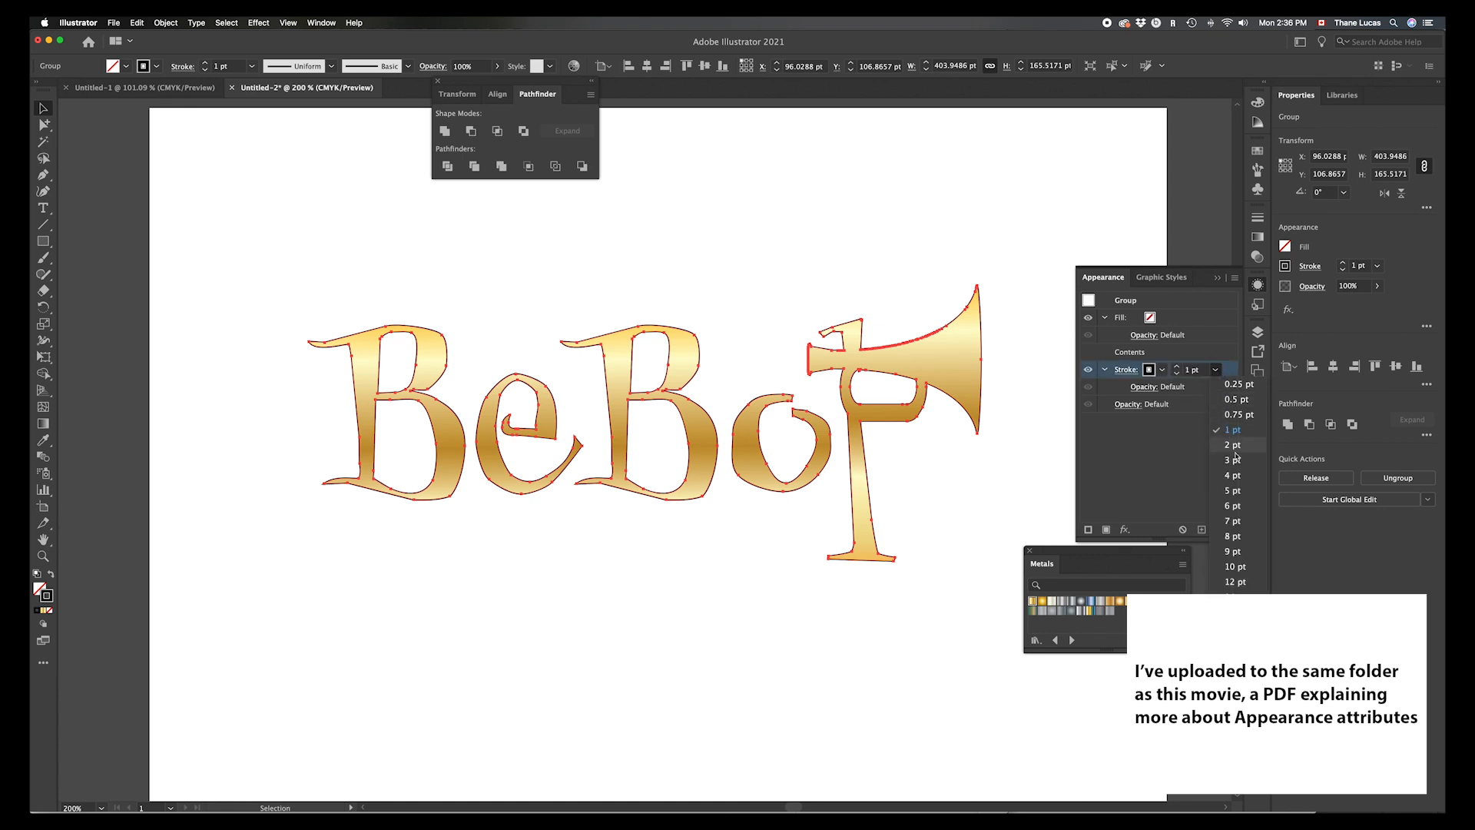
{"action": "left_click", "coordinate": [1233, 475]}
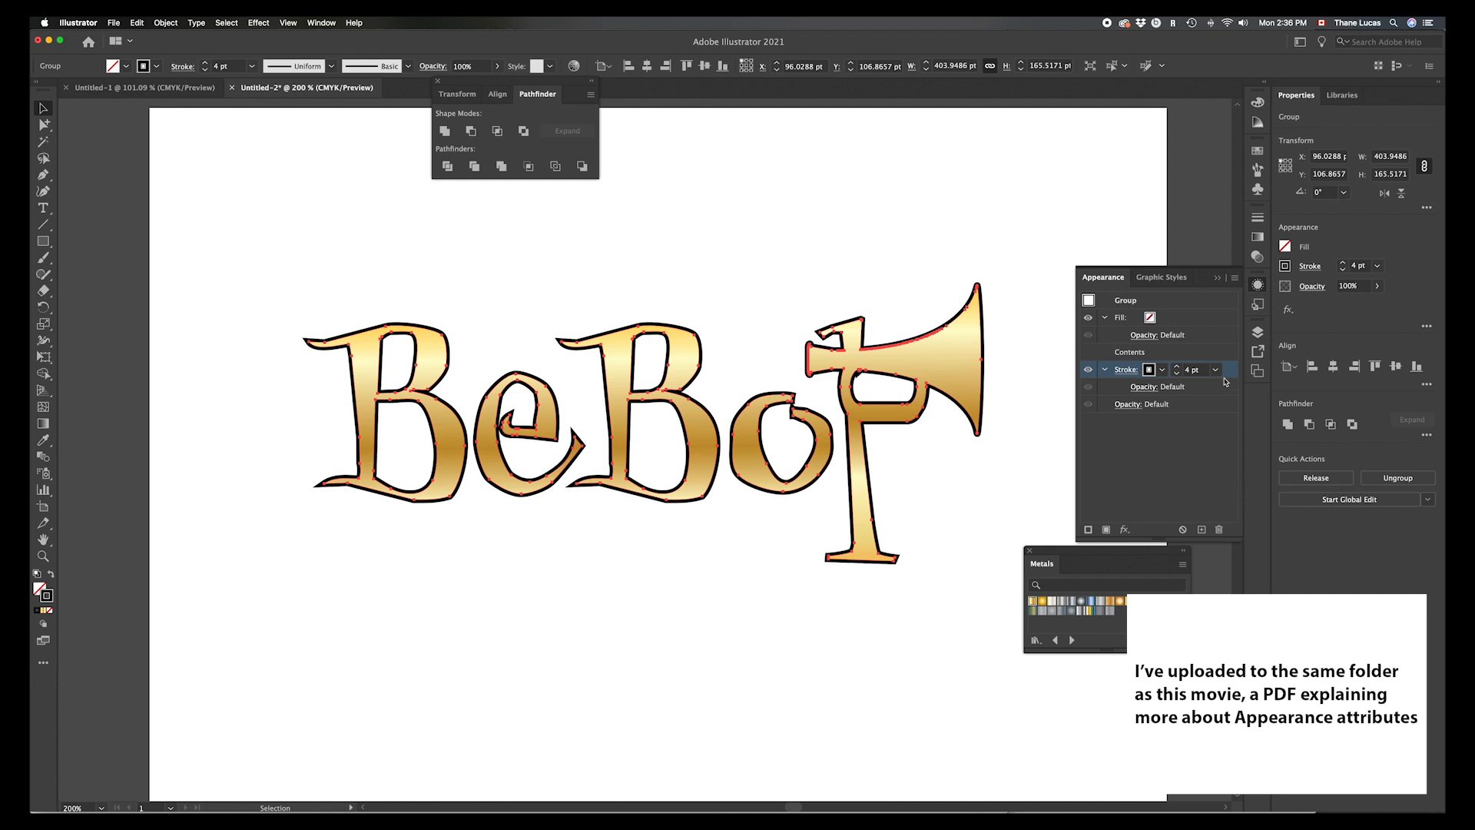
Step: Recolor the group's stroke with the orange swatch C=0 M=35 Y=85 K=0 and enlarge the swatch list
{"action": "left_click", "coordinate": [1153, 371]}
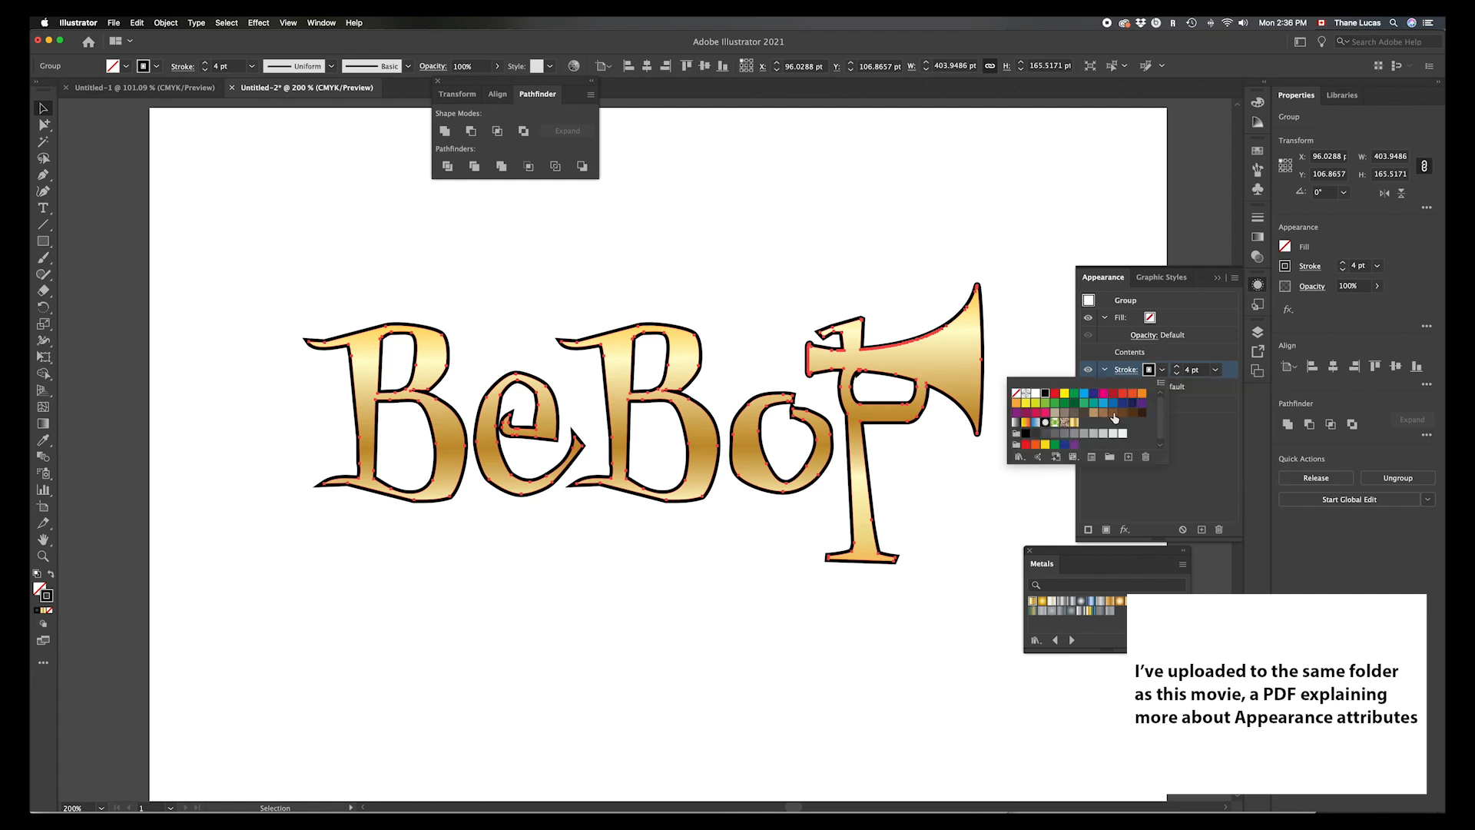
{"action": "left_click", "coordinate": [1113, 415]}
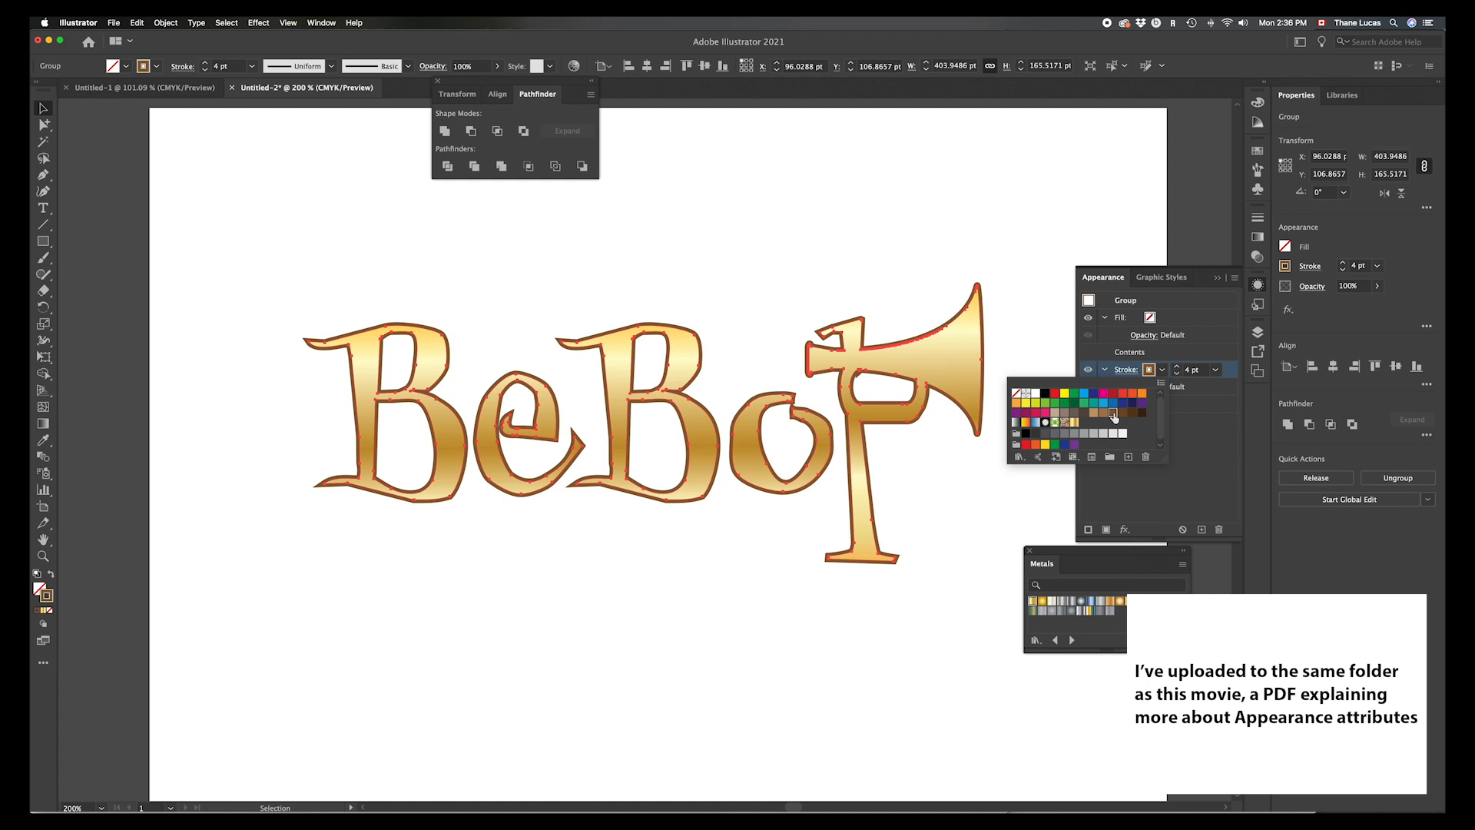
{"action": "left_click", "coordinate": [1016, 404]}
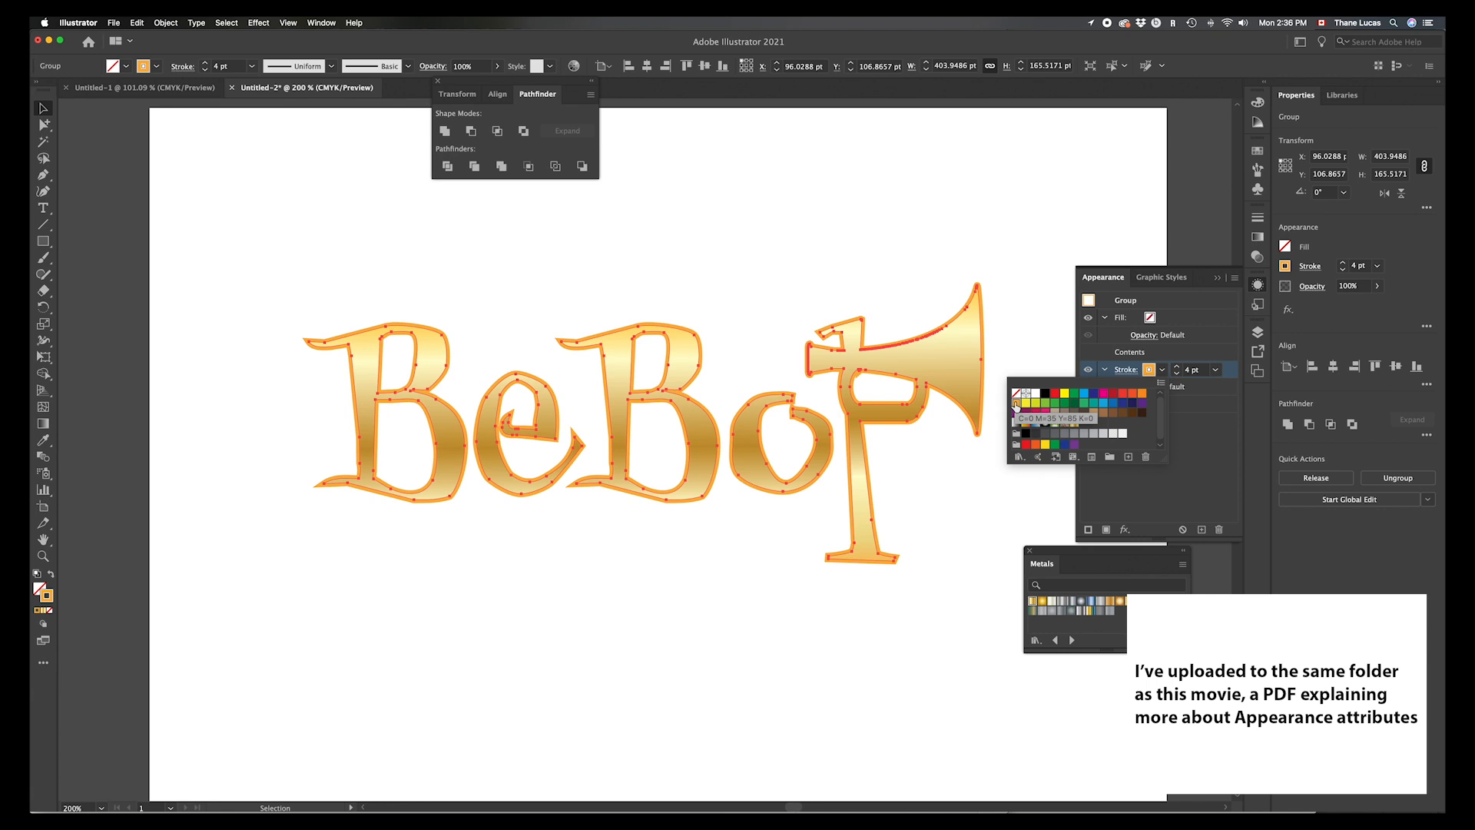
{"action": "left_click_drag", "start_coordinate": [1165, 459], "coordinate": [1233, 512]}
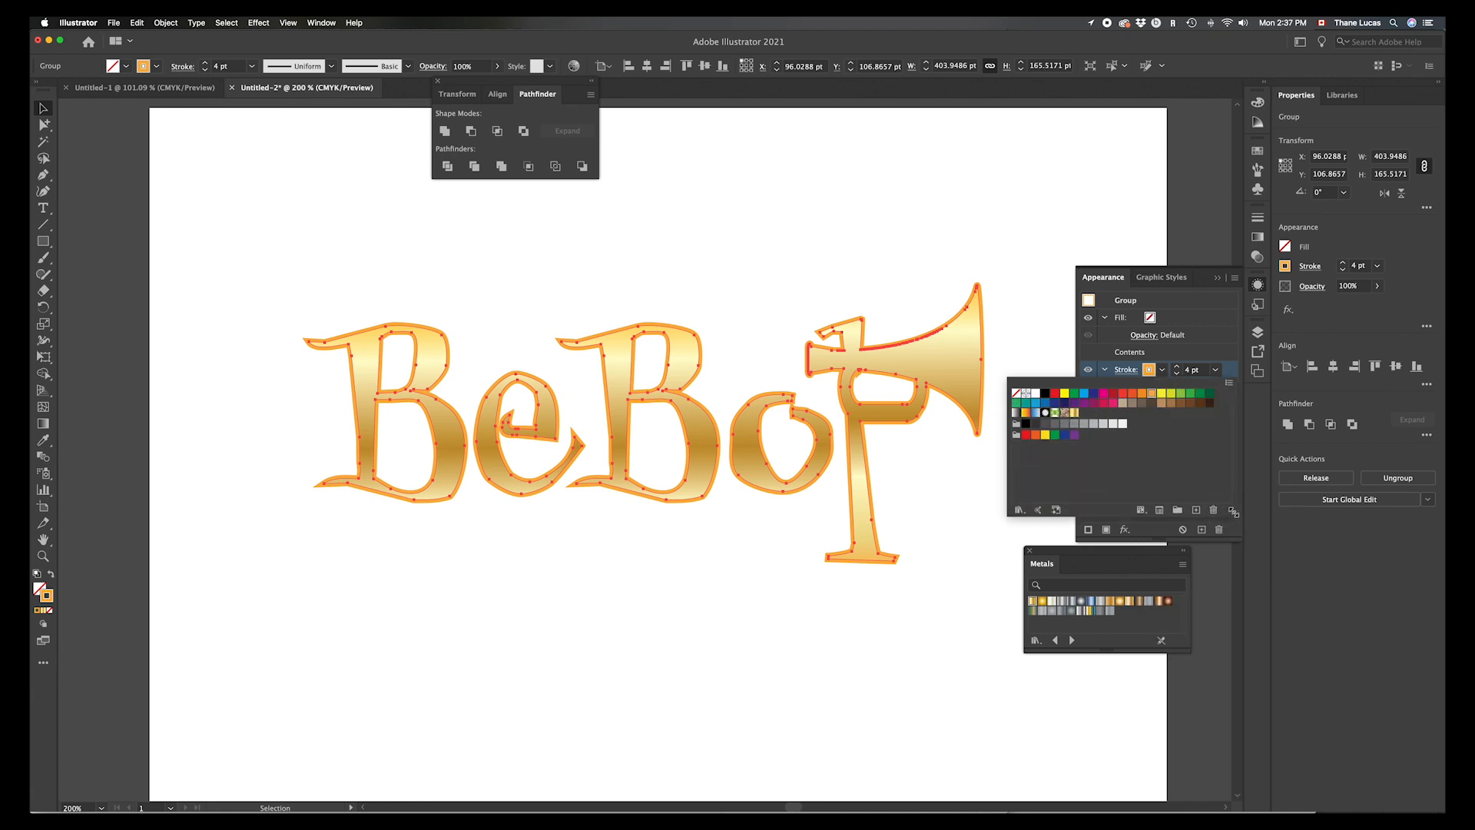
Step: Recolor the lettering group's stroke with a golden yellow sampled from the color spectrum, and deselect the artwork
{"action": "left_click", "coordinate": [1258, 123]}
{"action": "left_click", "coordinate": [1258, 123]}
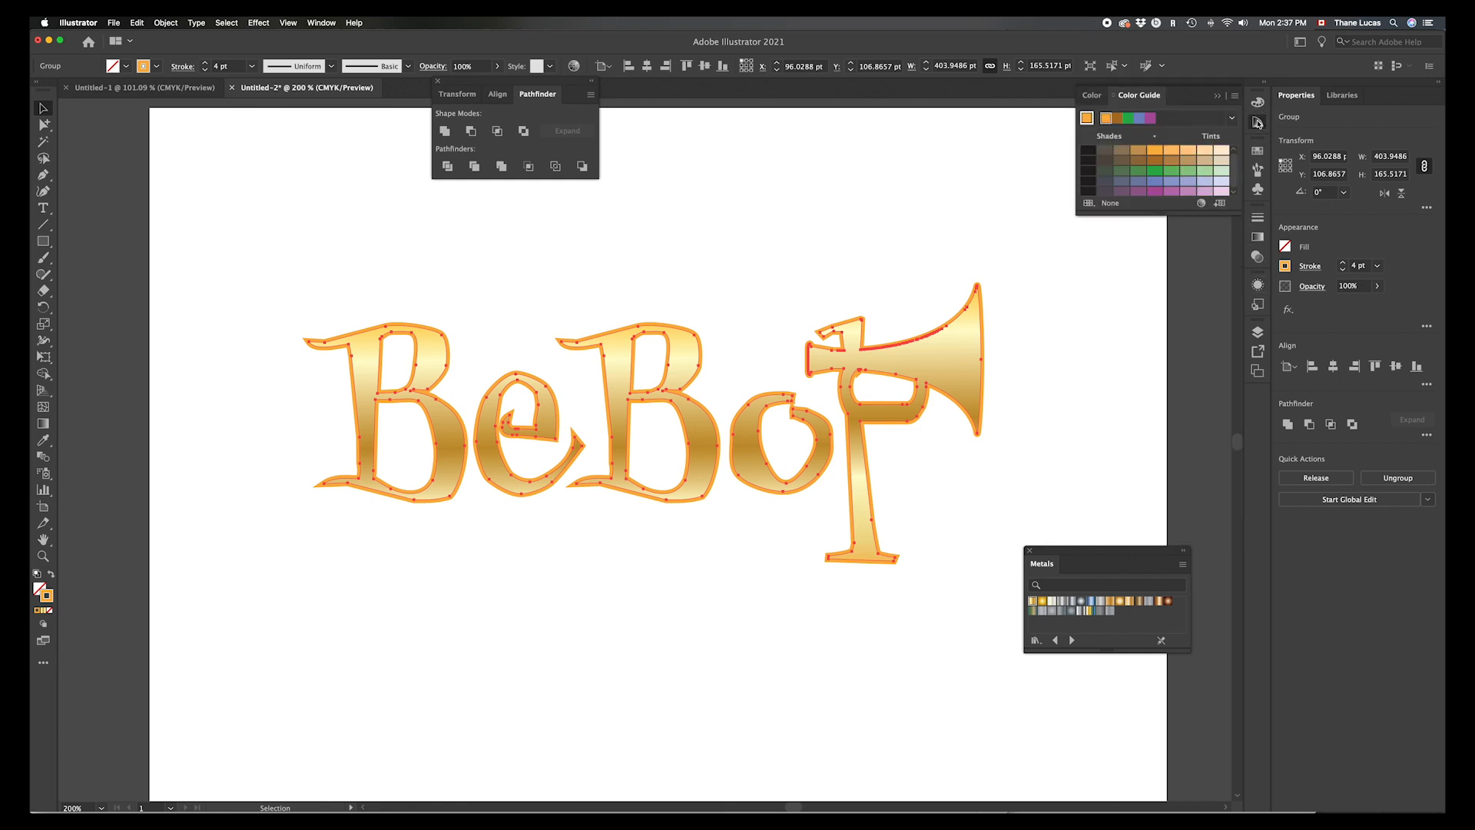
{"action": "left_click", "coordinate": [1258, 102]}
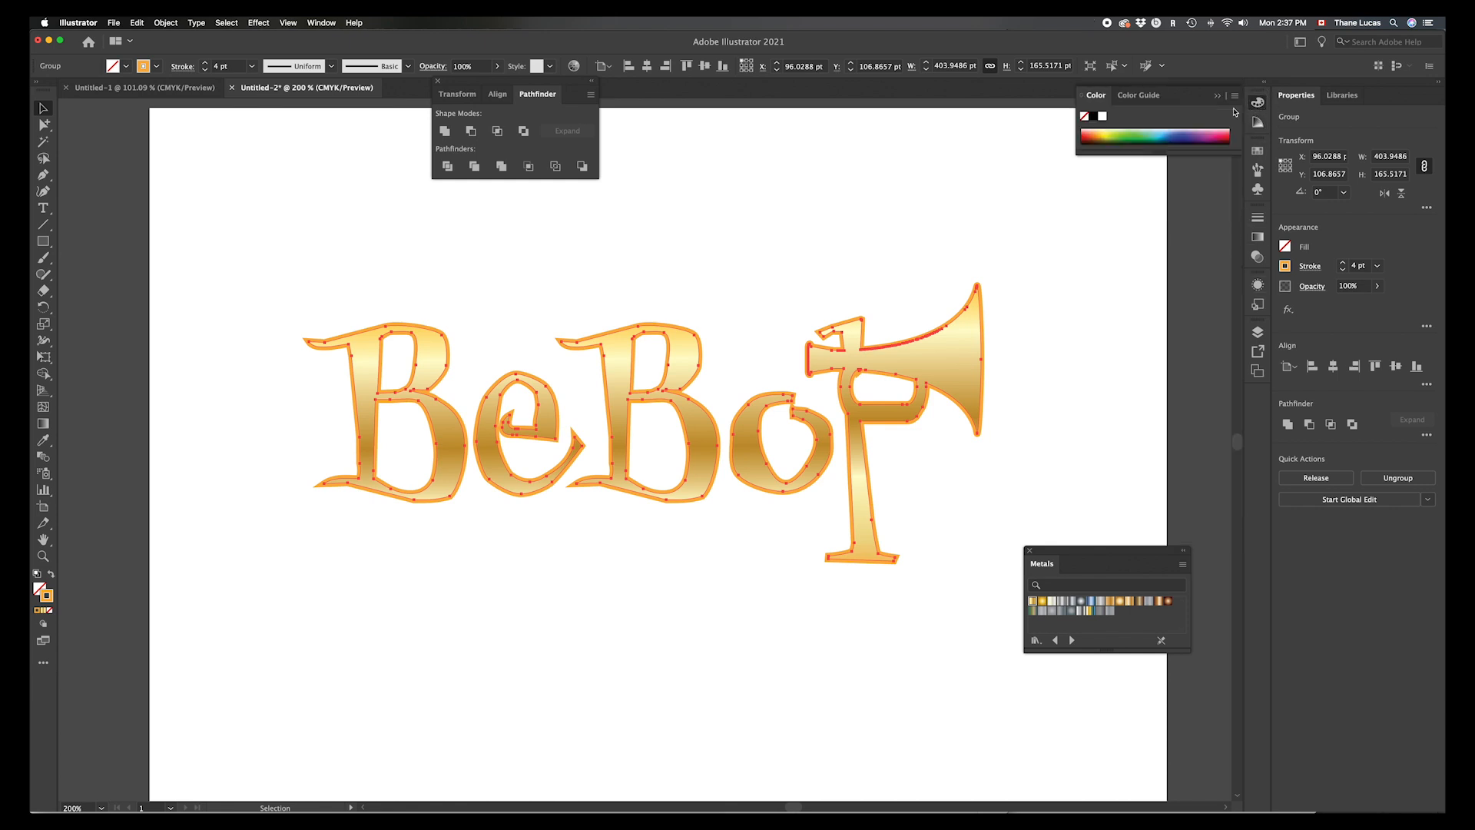
{"action": "left_click", "coordinate": [1107, 129]}
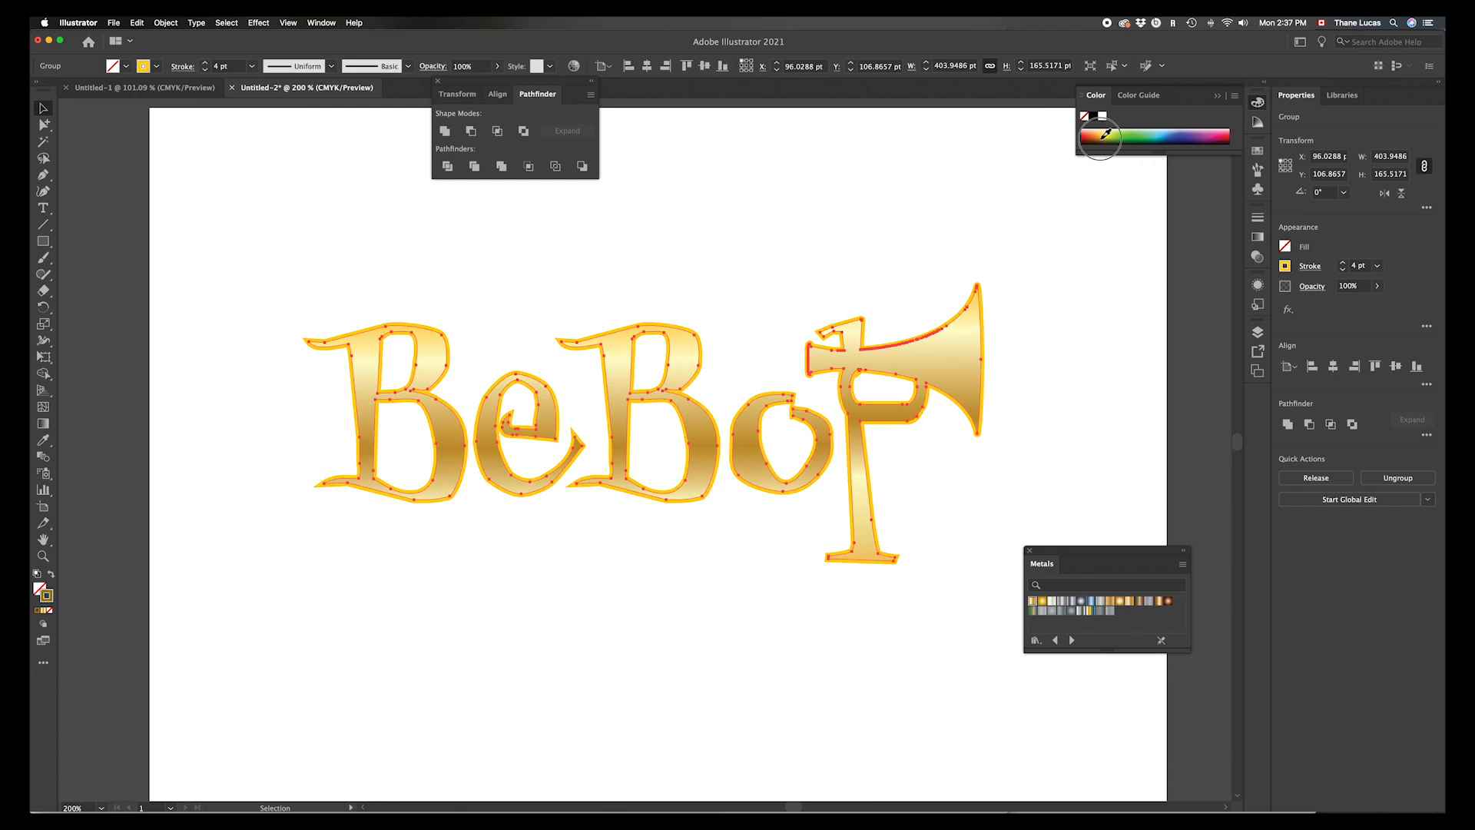
{"action": "left_click", "coordinate": [1106, 135]}
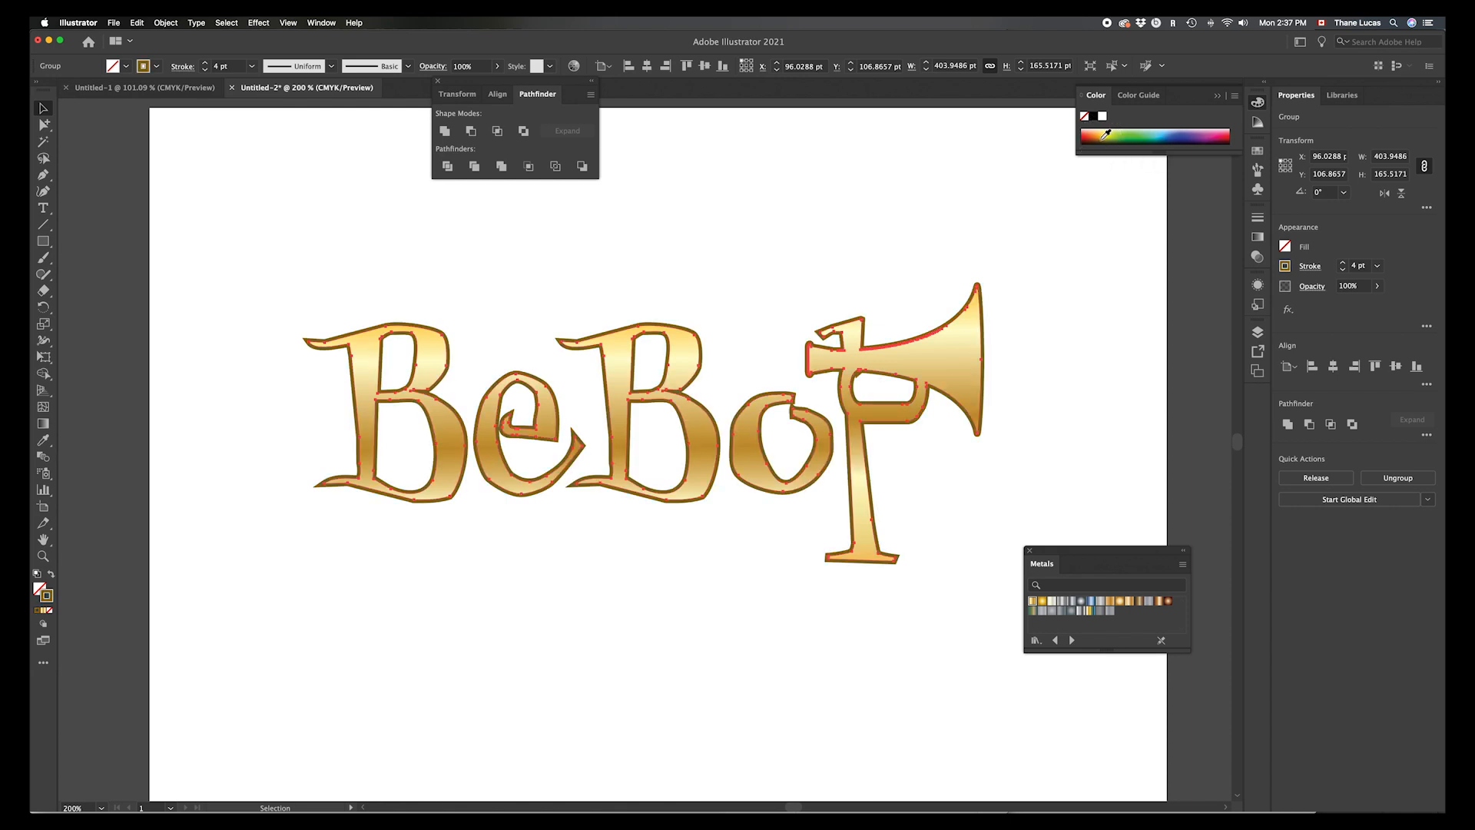
{"action": "left_click", "coordinate": [1106, 130]}
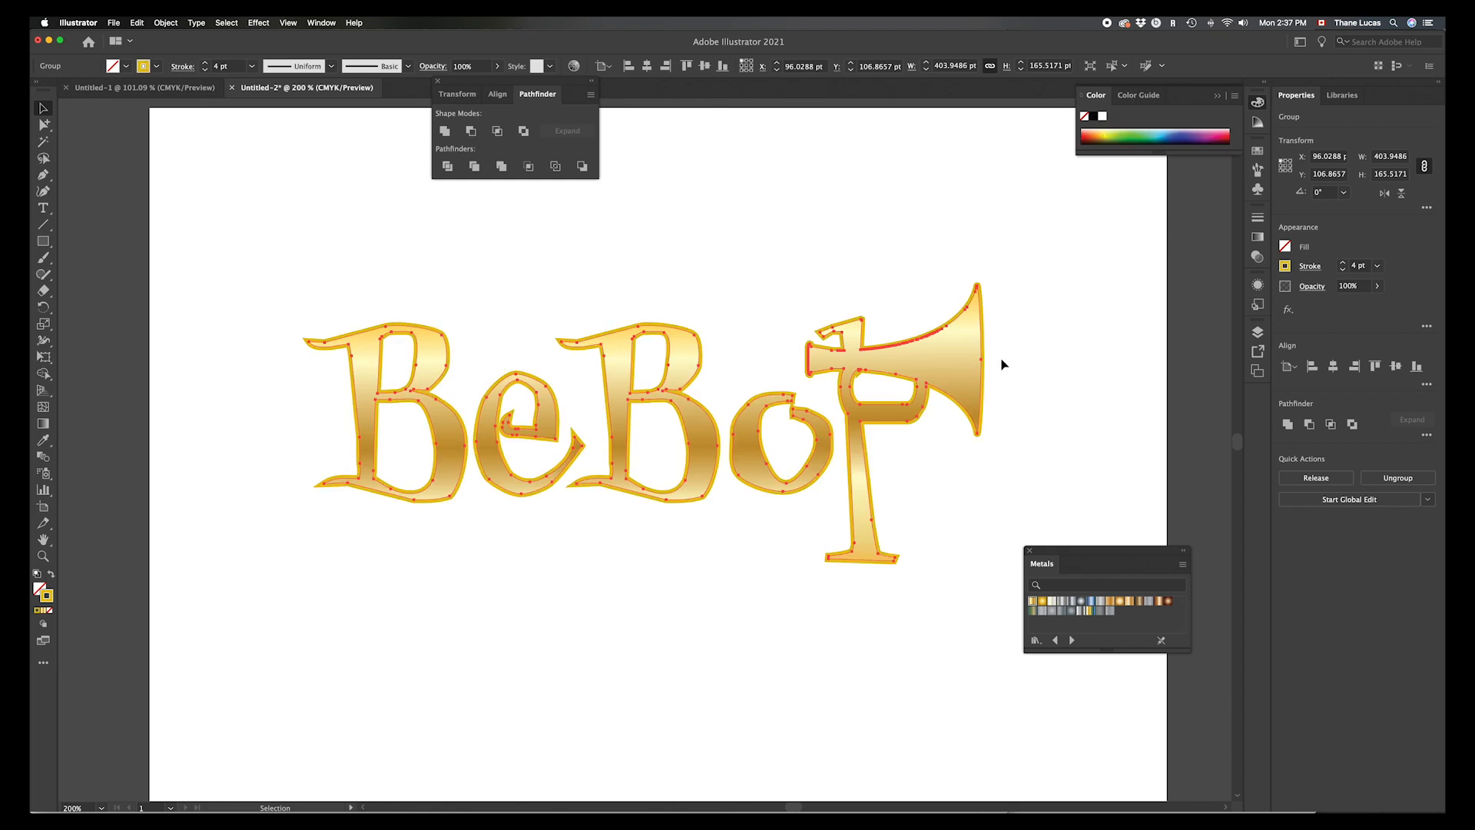
{"action": "left_click", "coordinate": [1027, 400]}
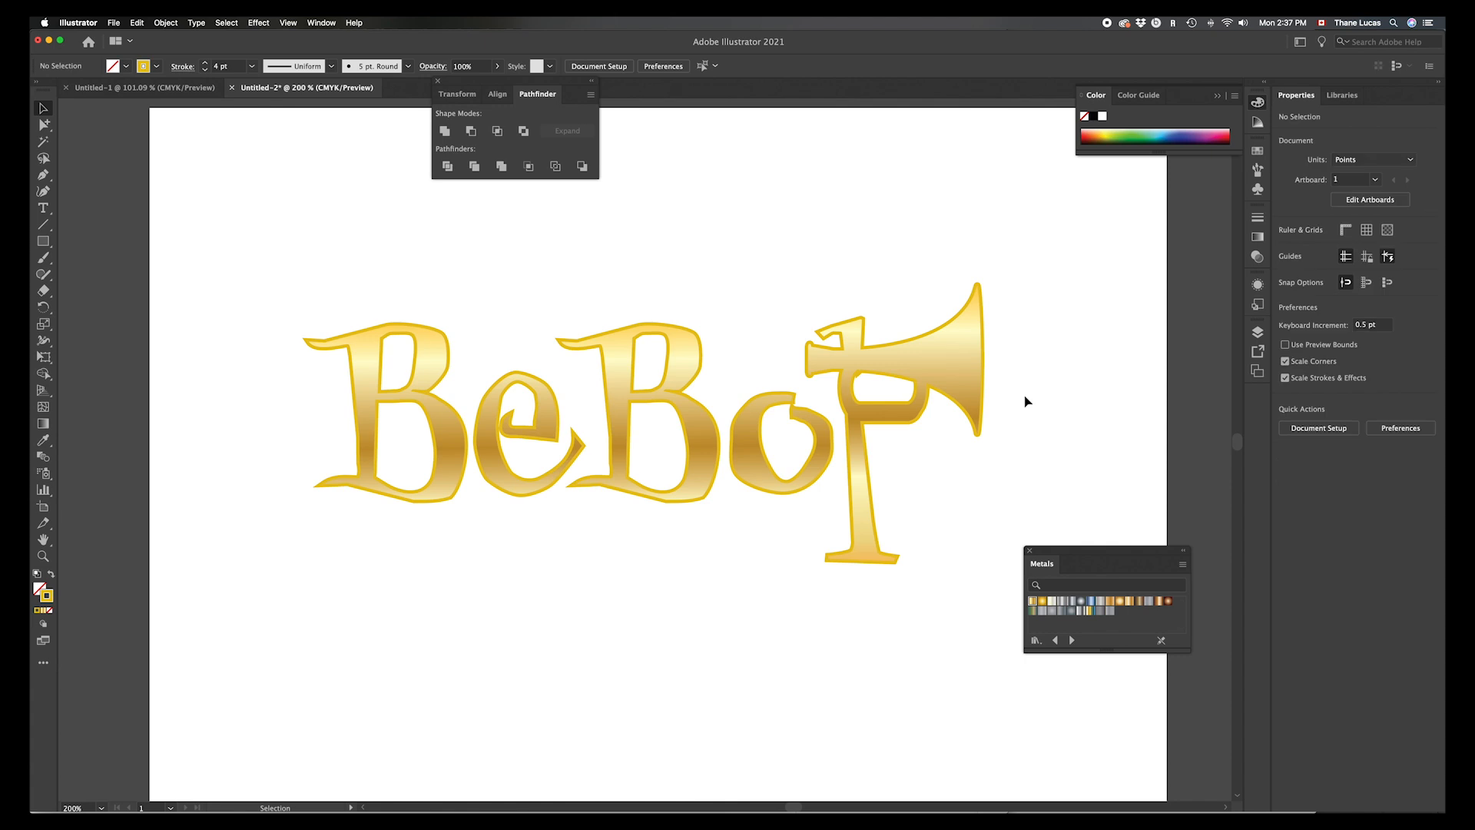
Step: Add a second stroke to the lettering group's appearance and set its weight to 6 pt
{"action": "scroll", "coordinate": [1027, 400], "scroll_direction": "down", "scroll_amount": 2}
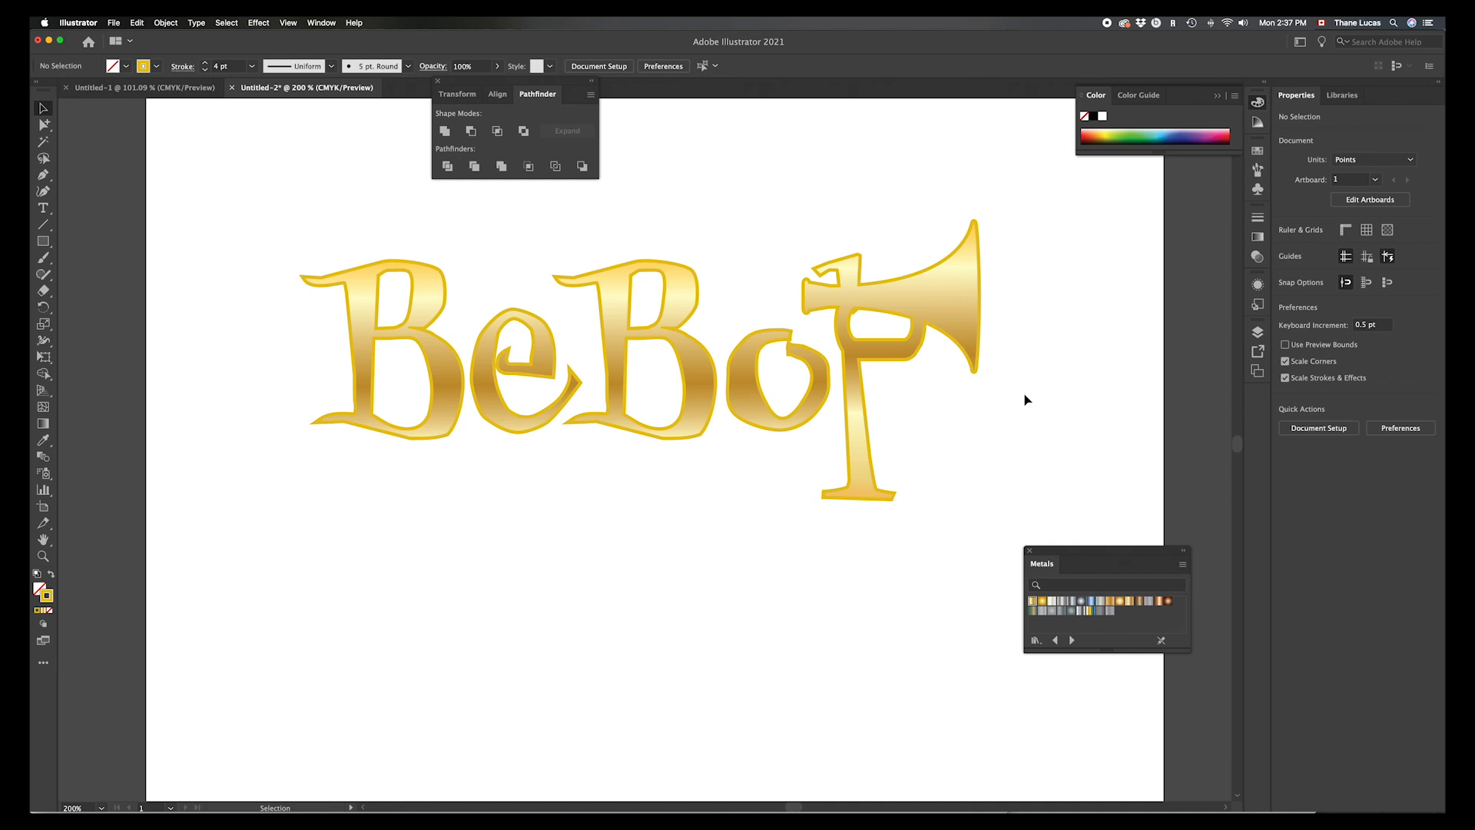
{"action": "left_click", "coordinate": [922, 301]}
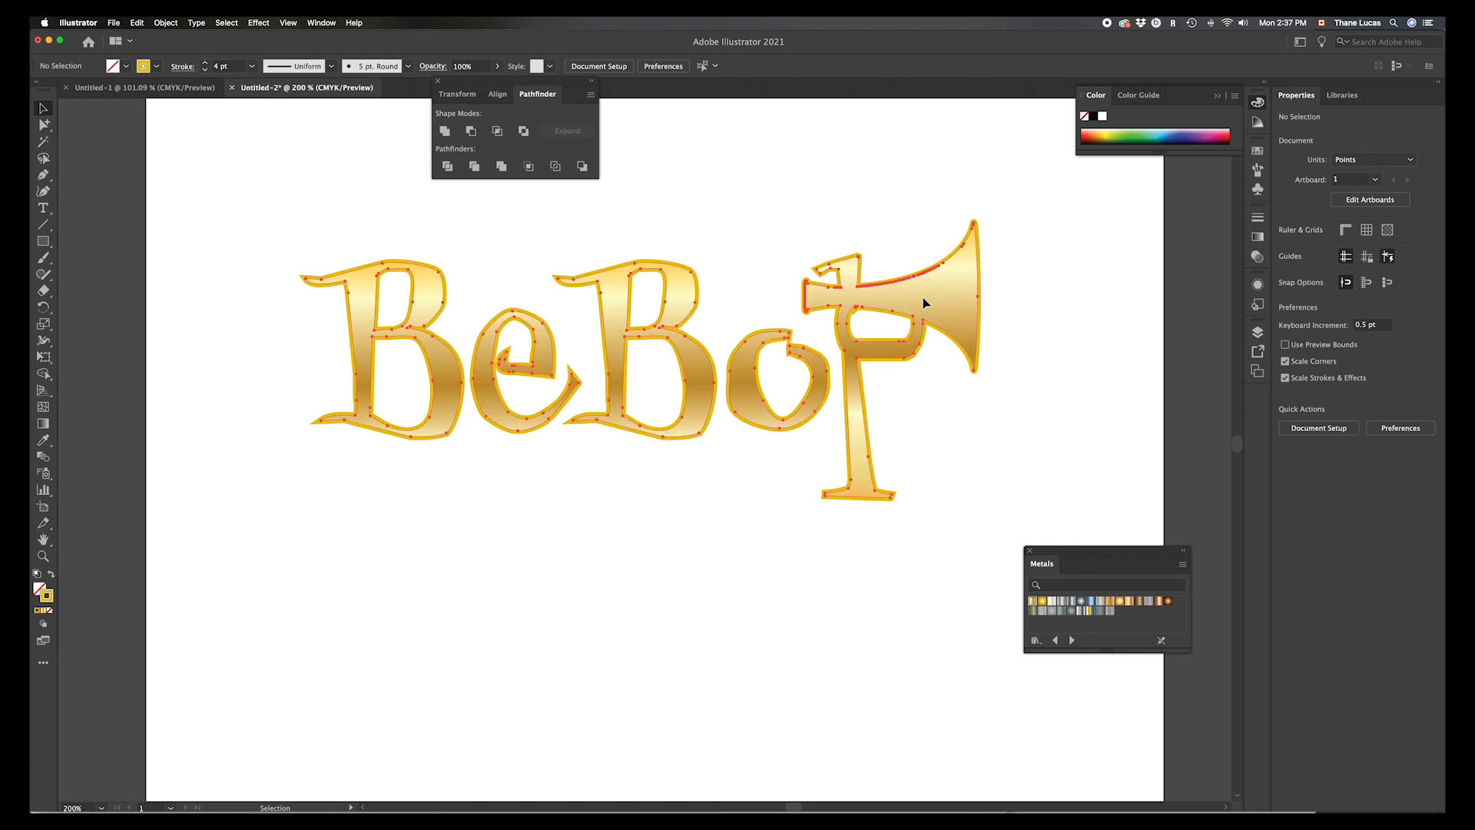
{"action": "left_click", "coordinate": [1257, 285]}
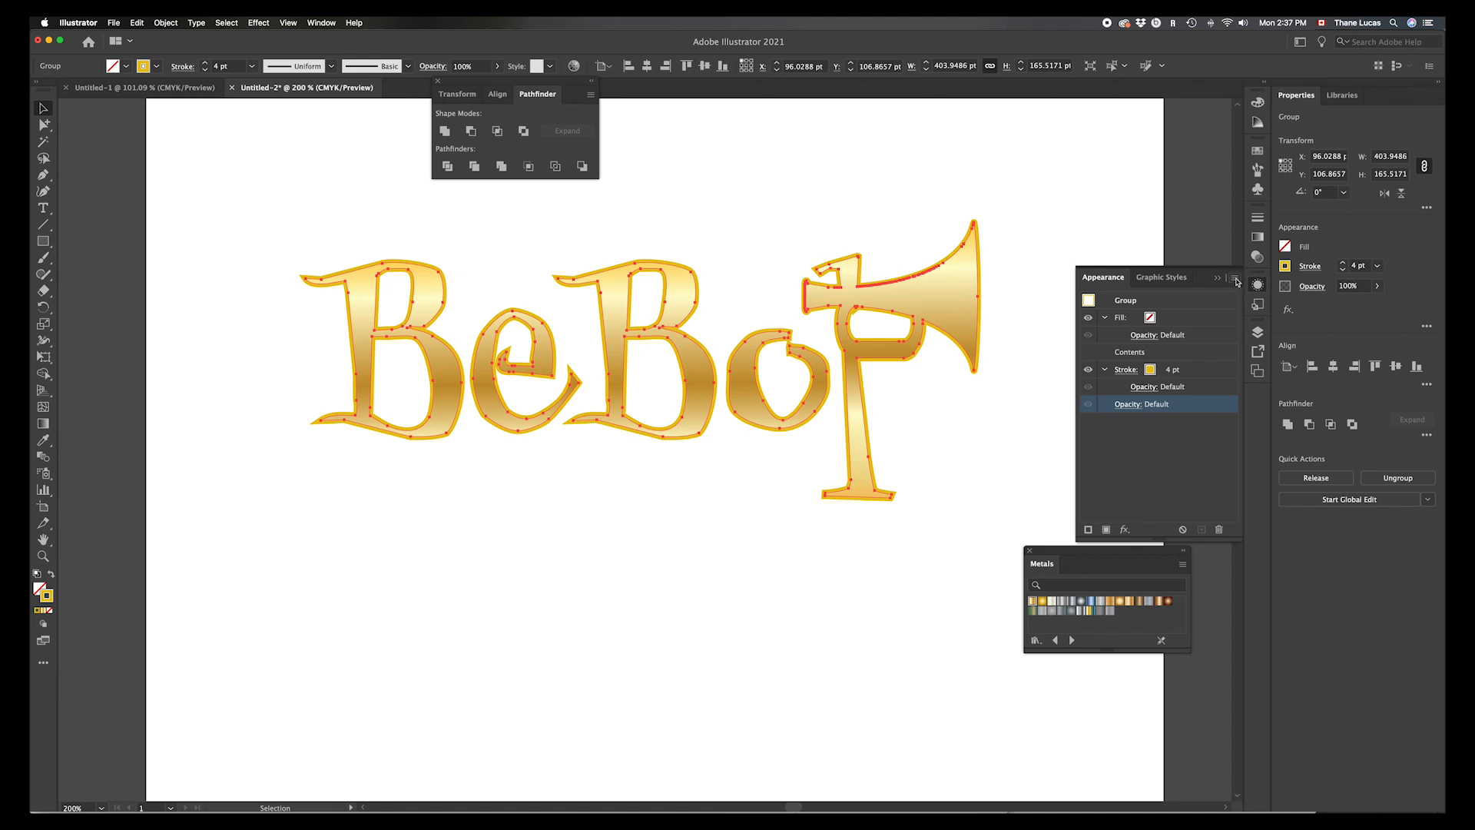
{"action": "left_click", "coordinate": [1233, 280]}
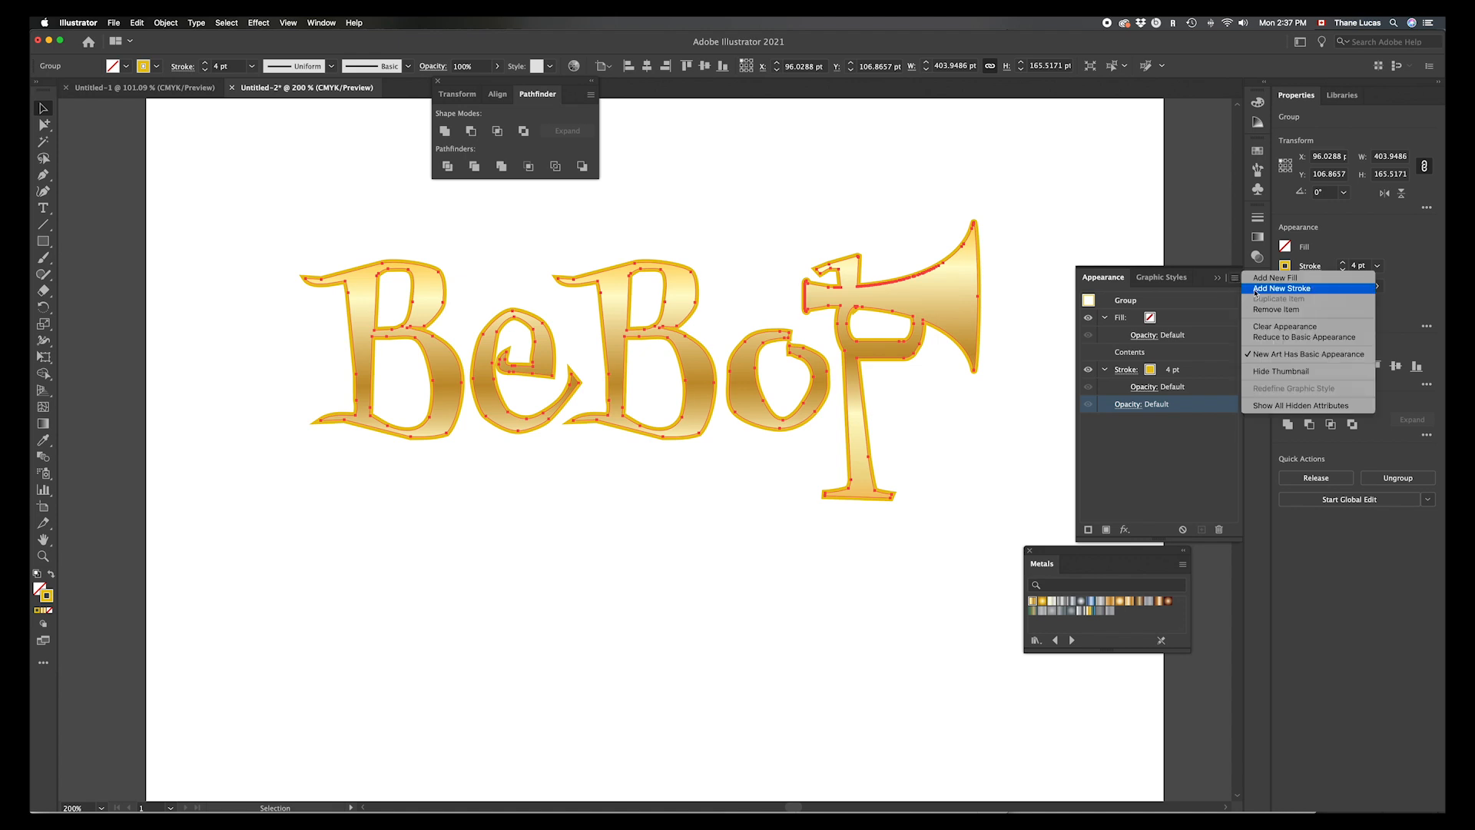
{"action": "left_click", "coordinate": [1255, 290]}
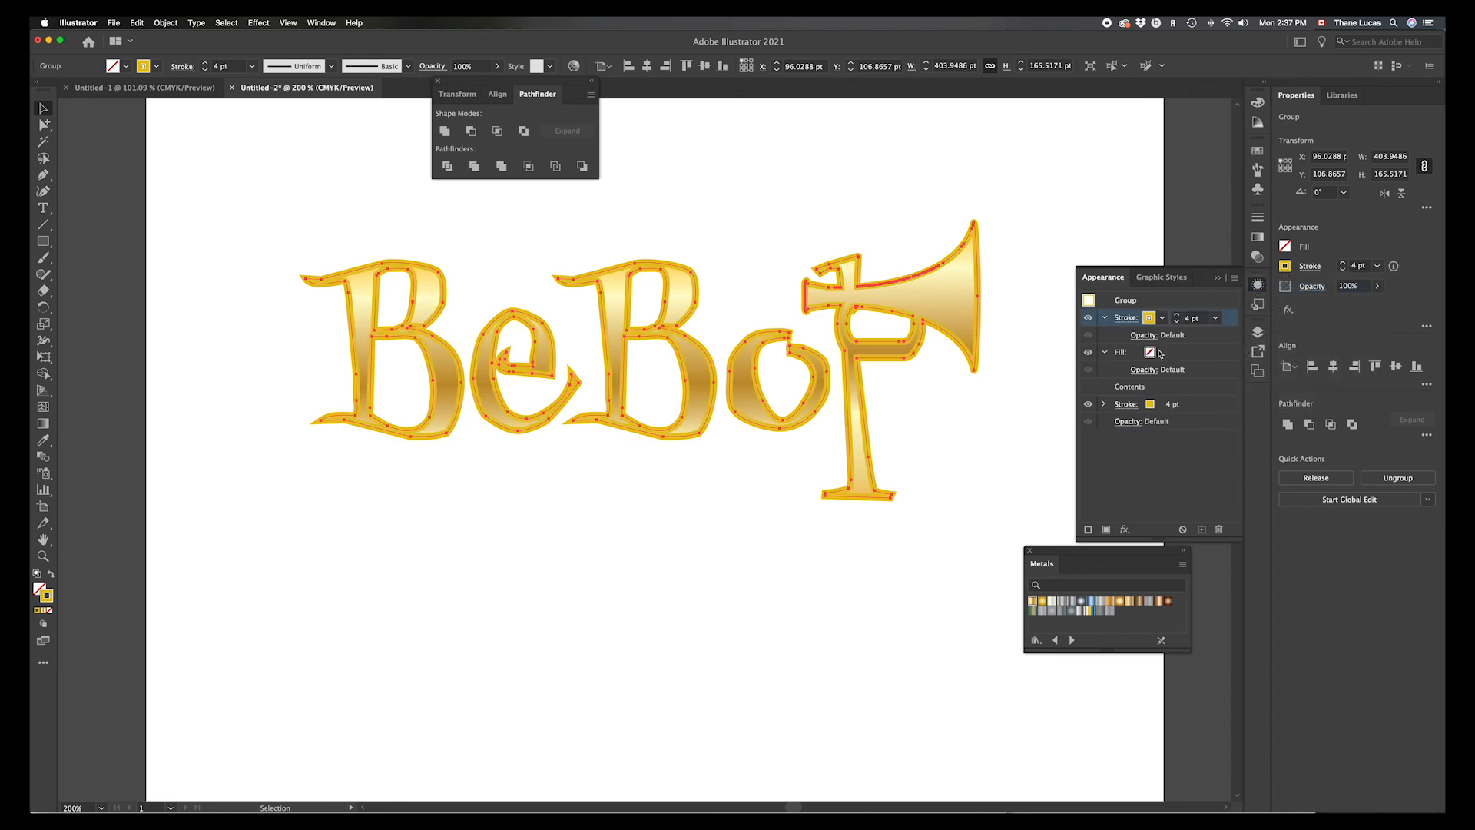
{"action": "left_click", "coordinate": [1216, 318]}
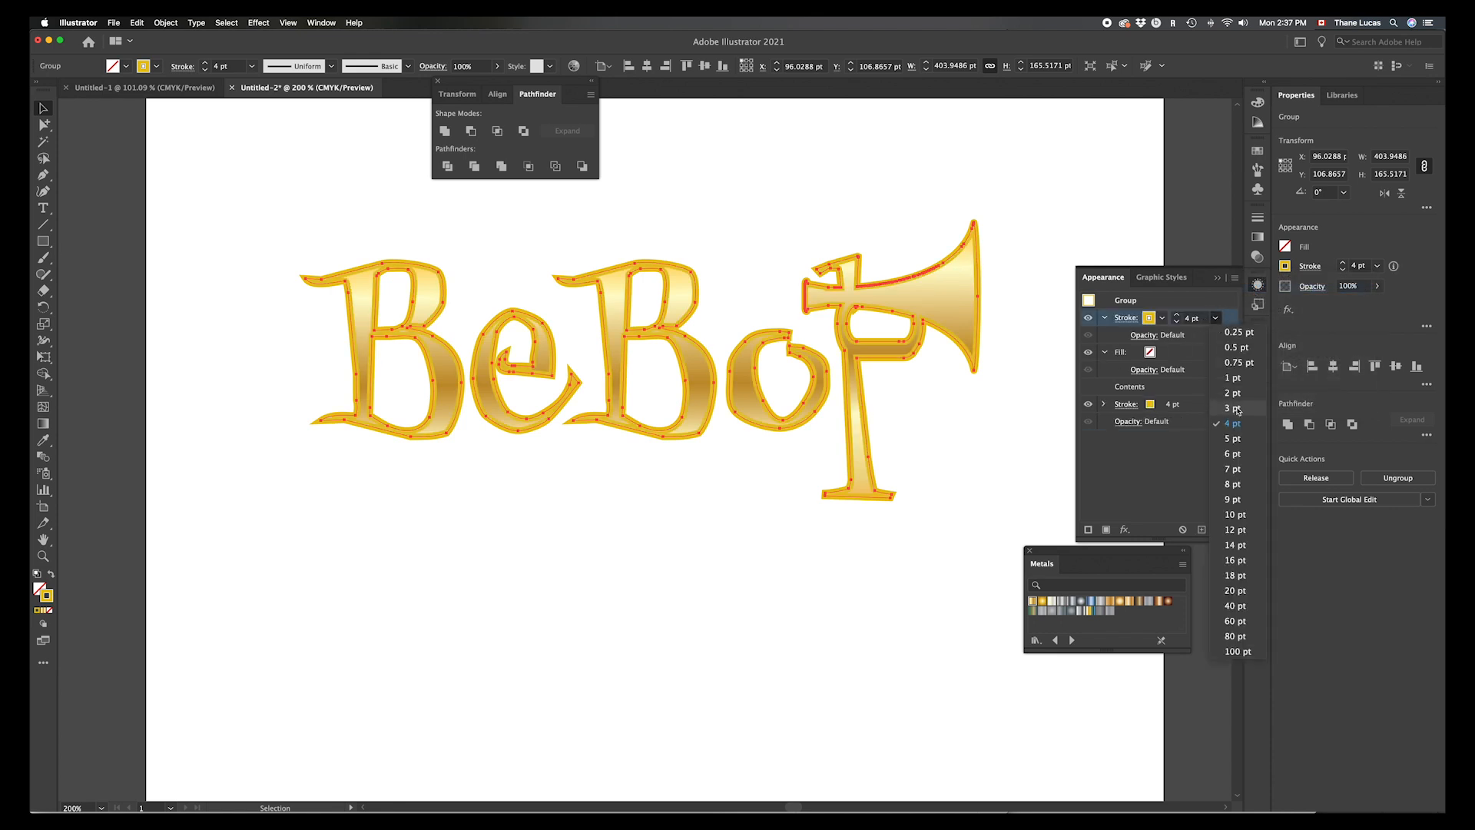
{"action": "left_click", "coordinate": [1234, 454]}
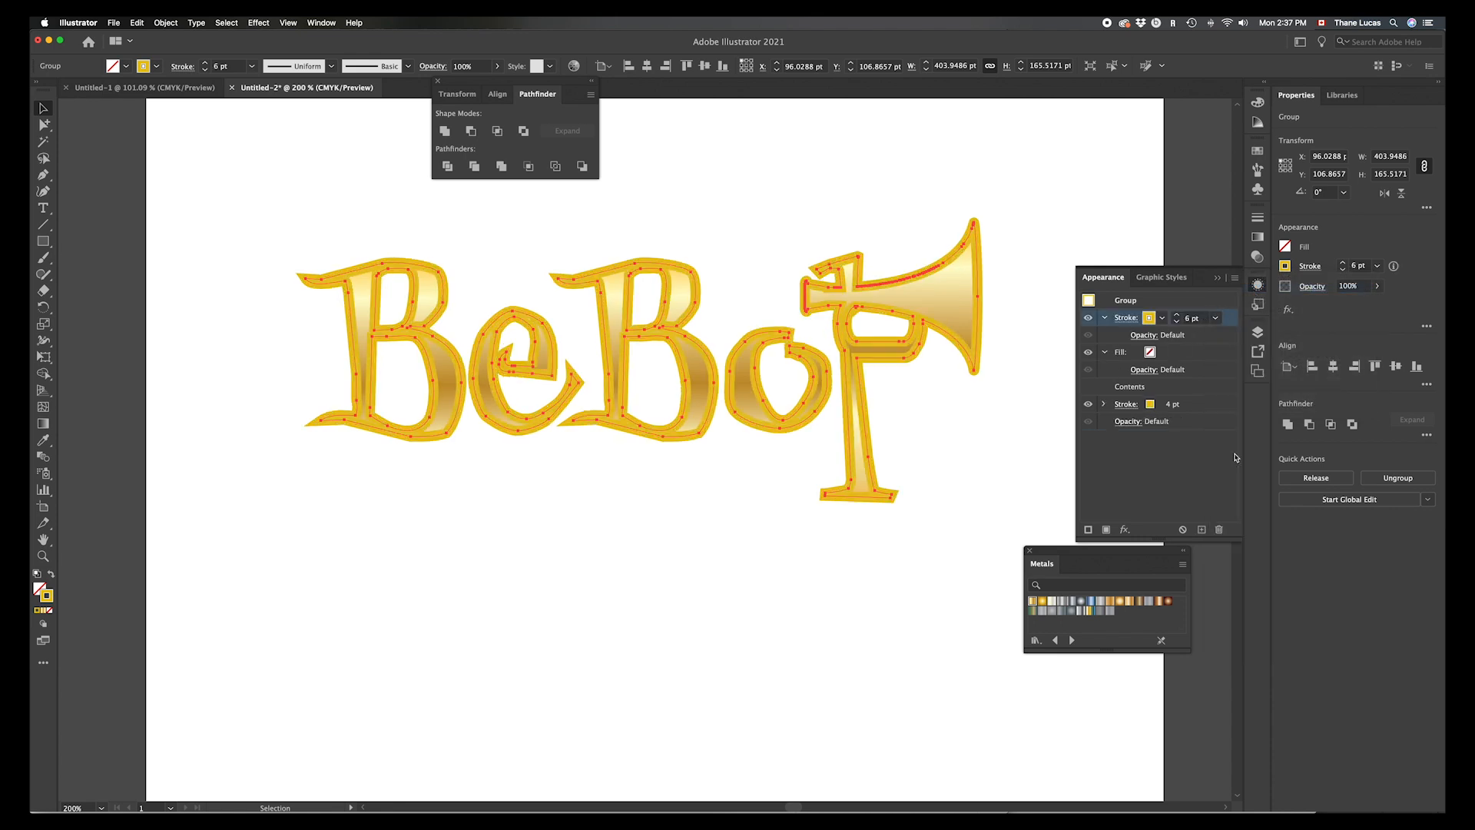
Step: Color the 6 pt stroke black and reorder it below the yellow stroke in the group's appearance
{"action": "left_click", "coordinate": [1162, 317]}
{"action": "left_click", "coordinate": [977, 343]}
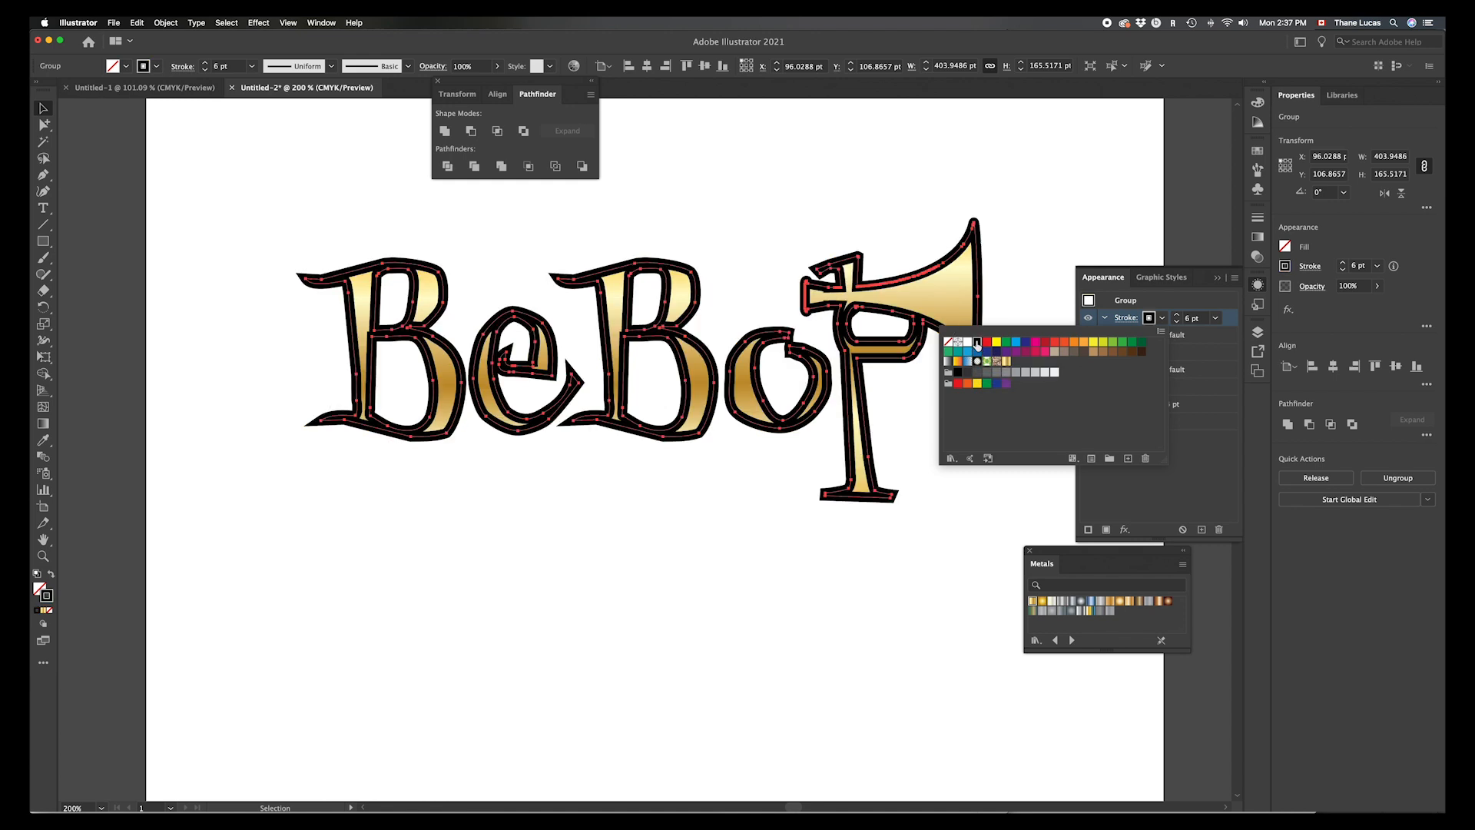
{"action": "left_click", "coordinate": [1227, 320]}
{"action": "left_click_drag", "start_coordinate": [1227, 319], "coordinate": [1216, 418]}
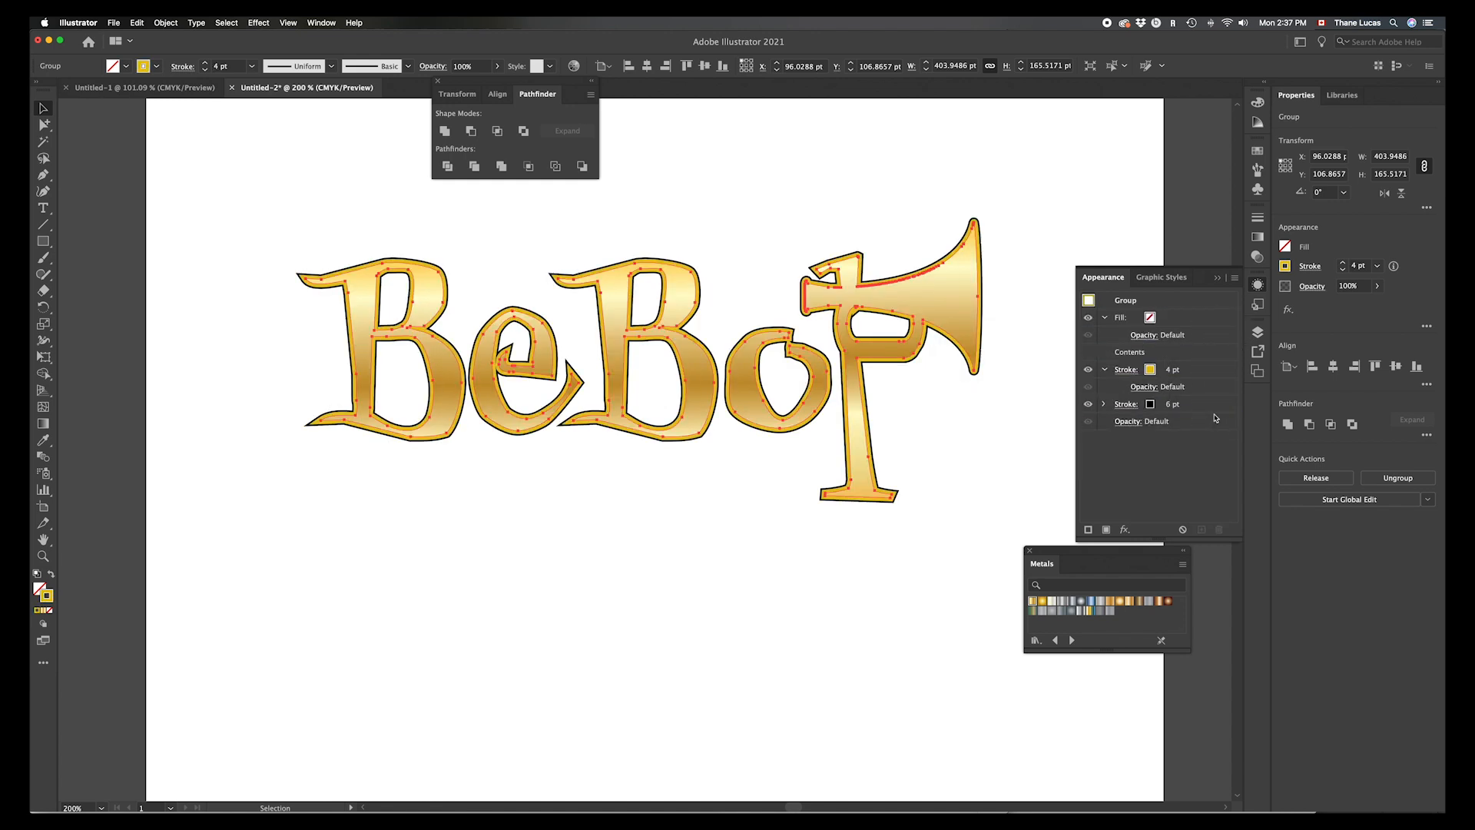
{"action": "left_click", "coordinate": [894, 646]}
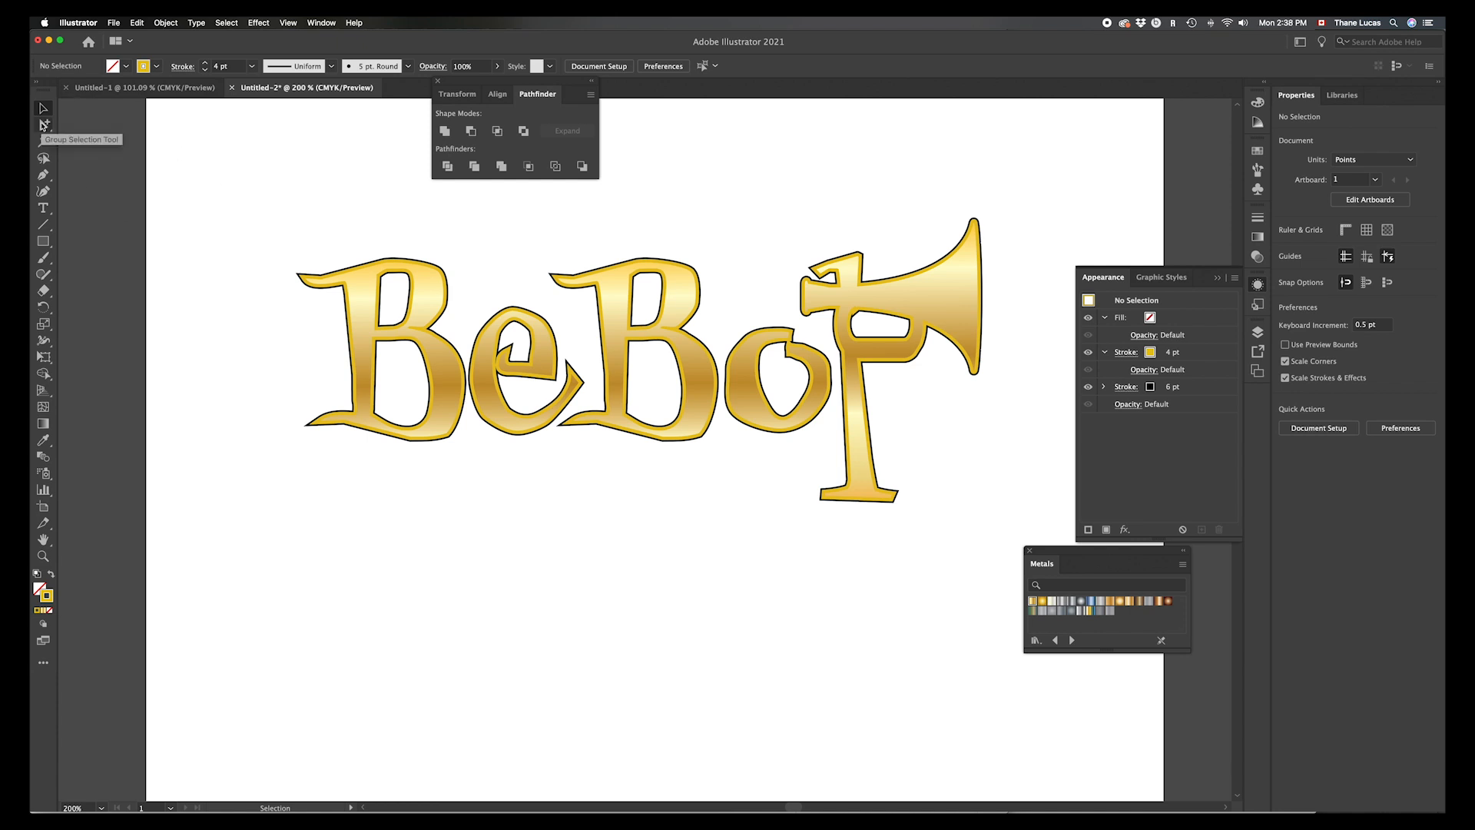
Step: Nudge the second B and the o individually to the left with the Group Selection tool to tighten the spacing
{"action": "left_click", "coordinate": [44, 125]}
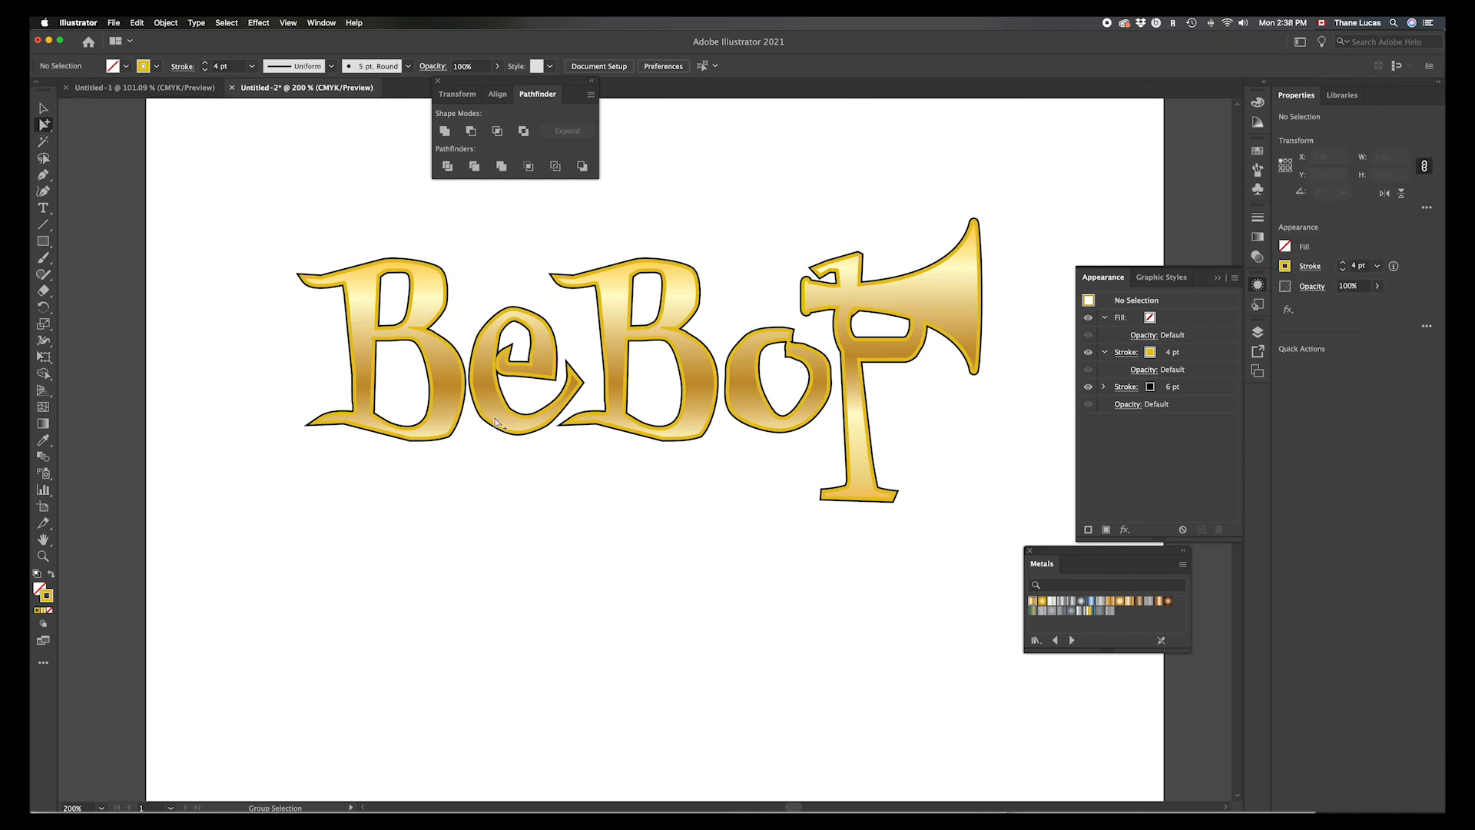
{"action": "left_click", "coordinate": [612, 353]}
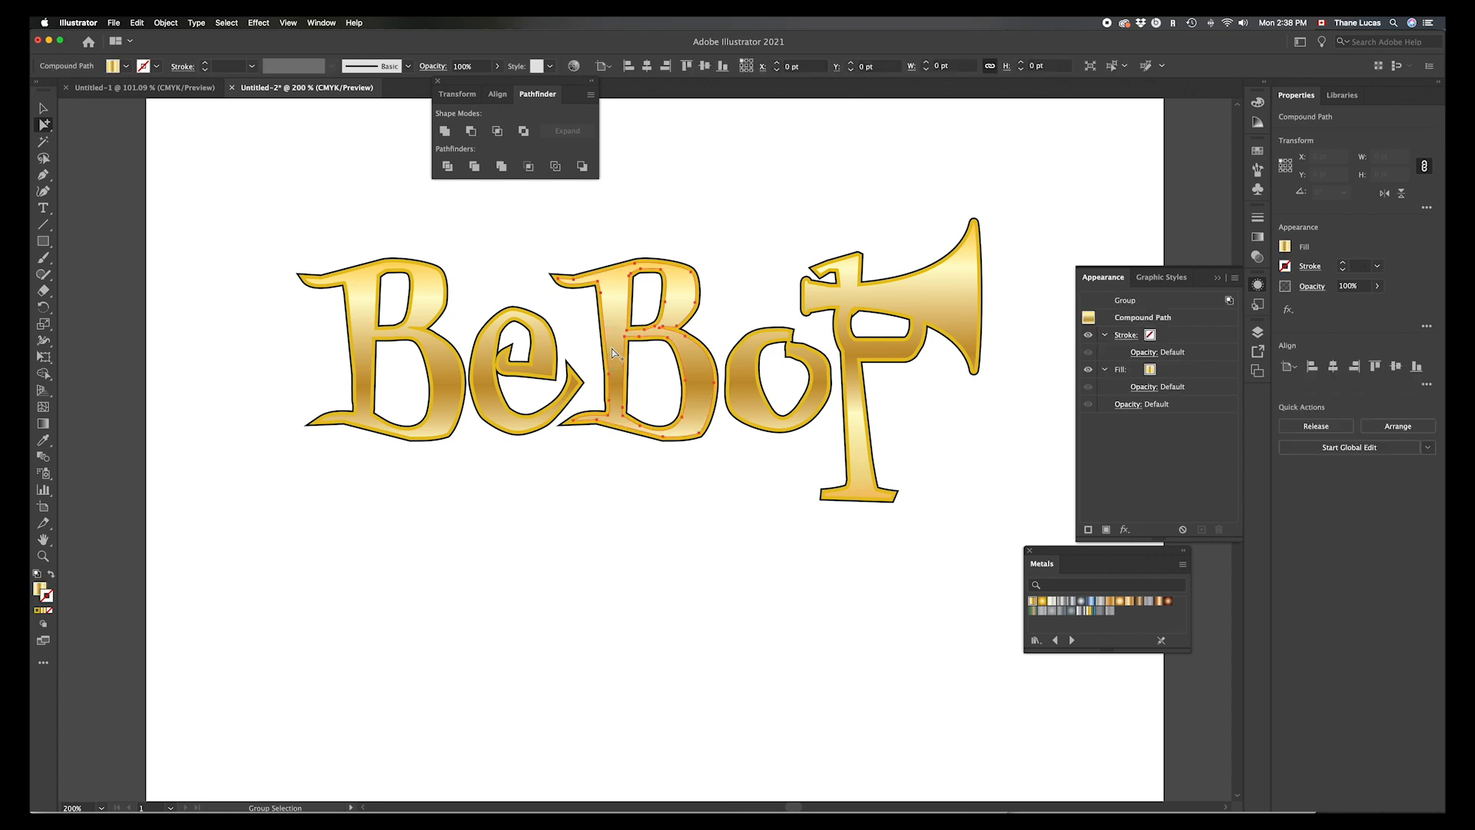
{"action": "key", "text": "Left"}
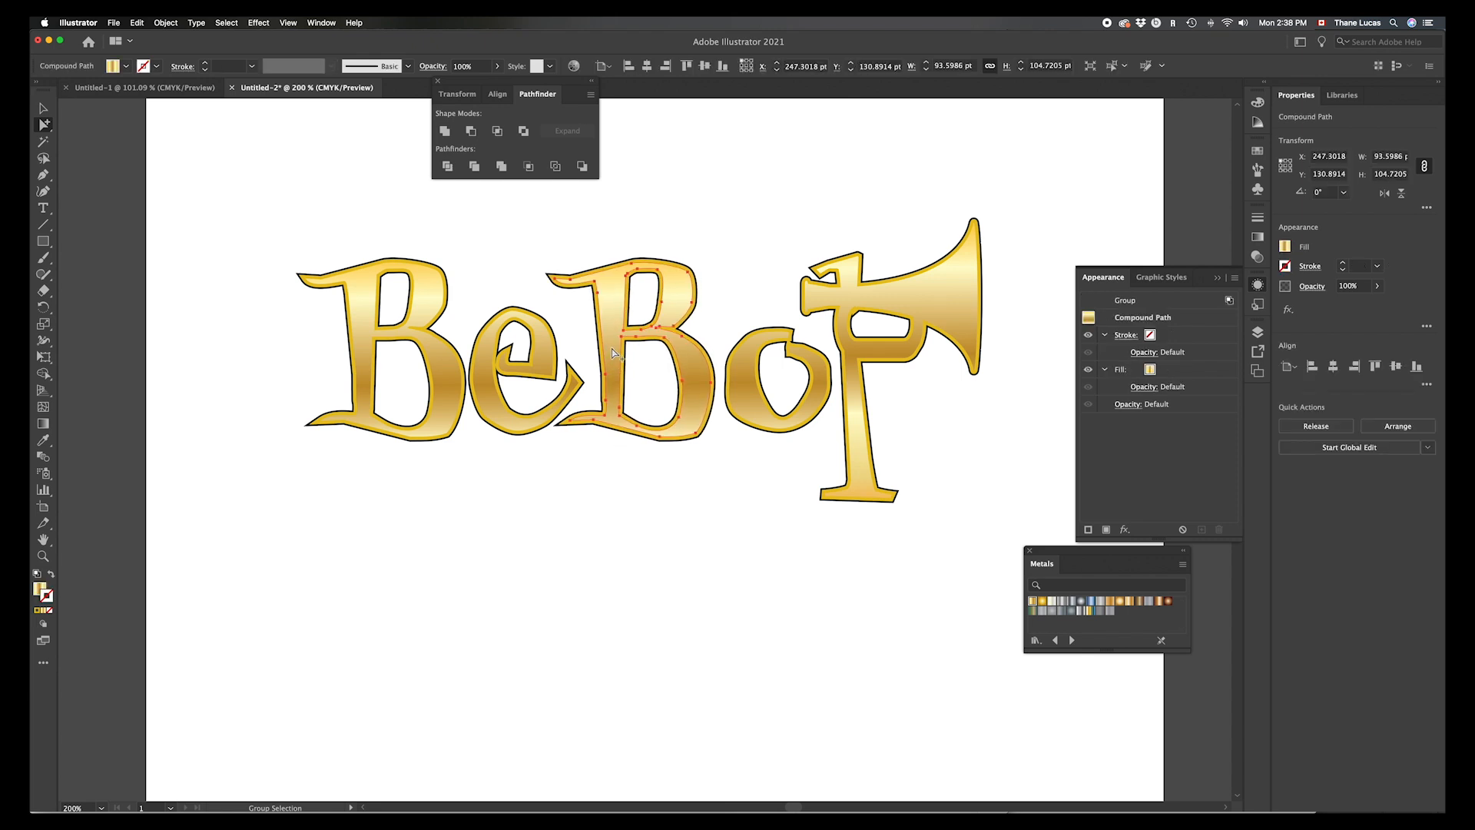
{"action": "left_click", "coordinate": [754, 397]}
{"action": "key", "text": "Left"}
{"action": "key", "text": "Left"}
{"action": "key", "text": "Left"}
{"action": "key", "text": "Left"}
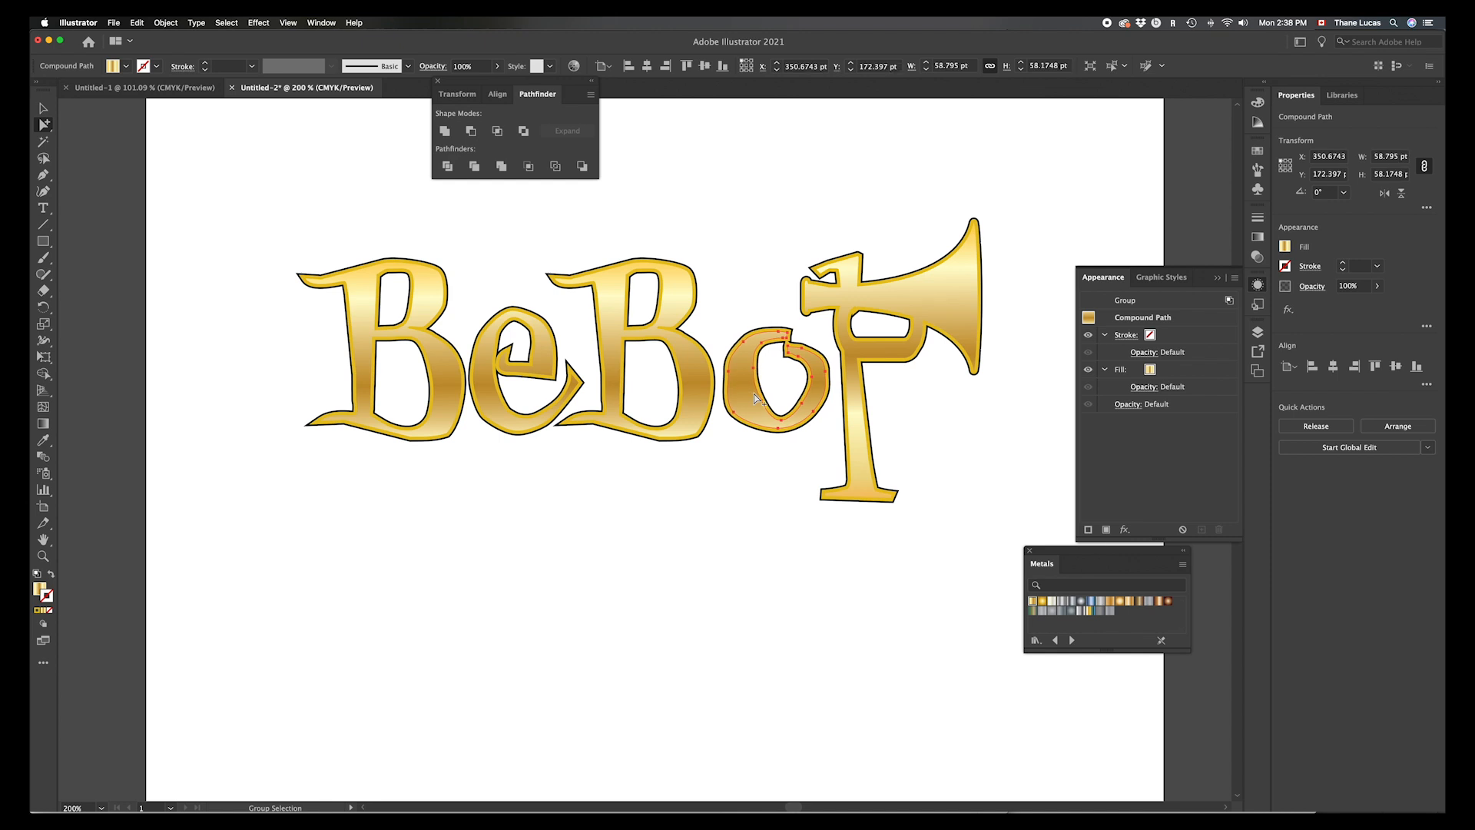
Step: Nudge the horn-shaped p left towards the o, and shift the o and p together slightly closer to the second B
{"action": "left_click", "coordinate": [859, 467]}
{"action": "key", "text": "Left"}
{"action": "key", "text": "Left"}
{"action": "key", "text": "Left"}
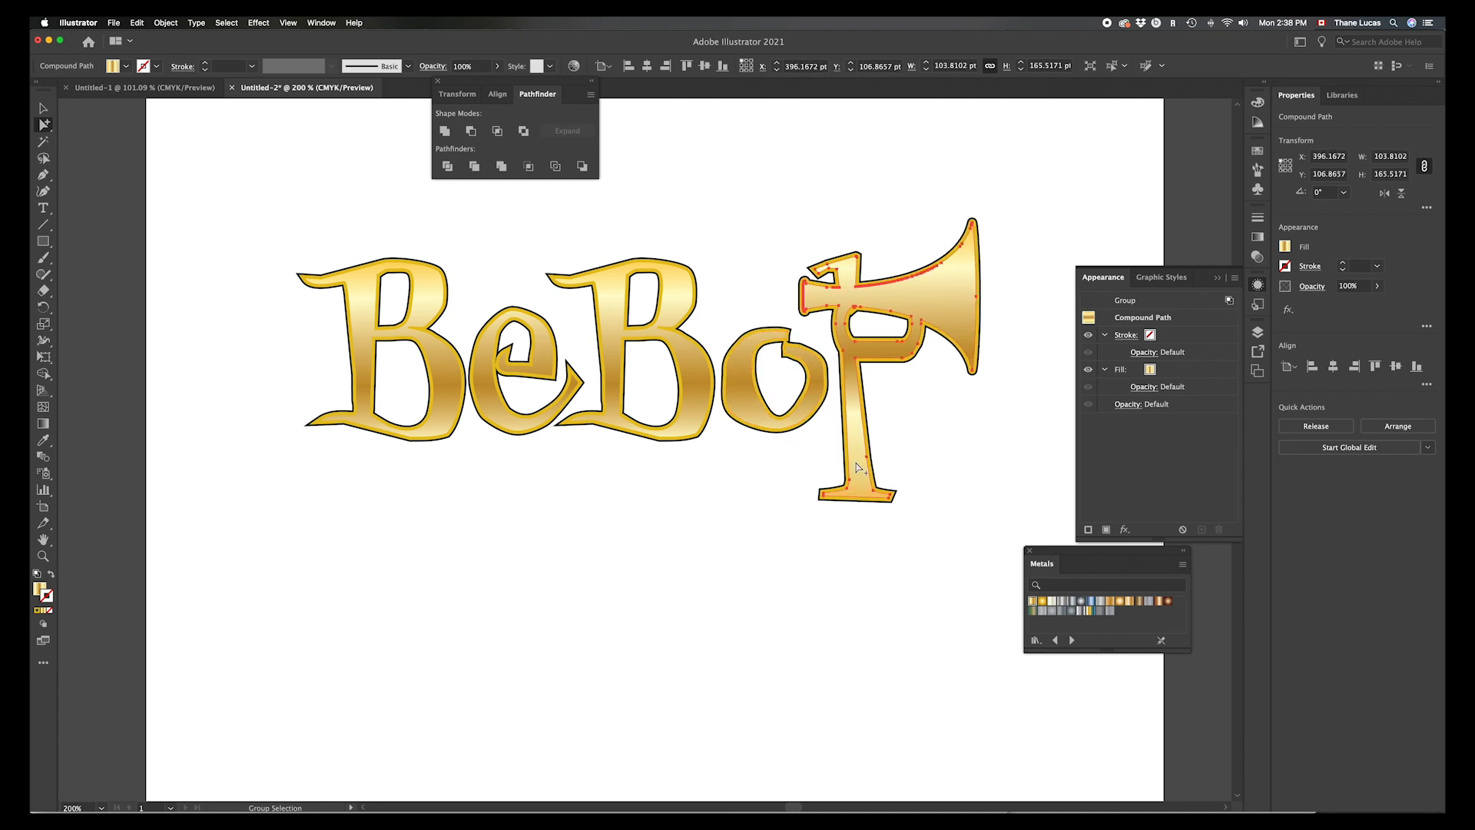
{"action": "key", "text": "Left"}
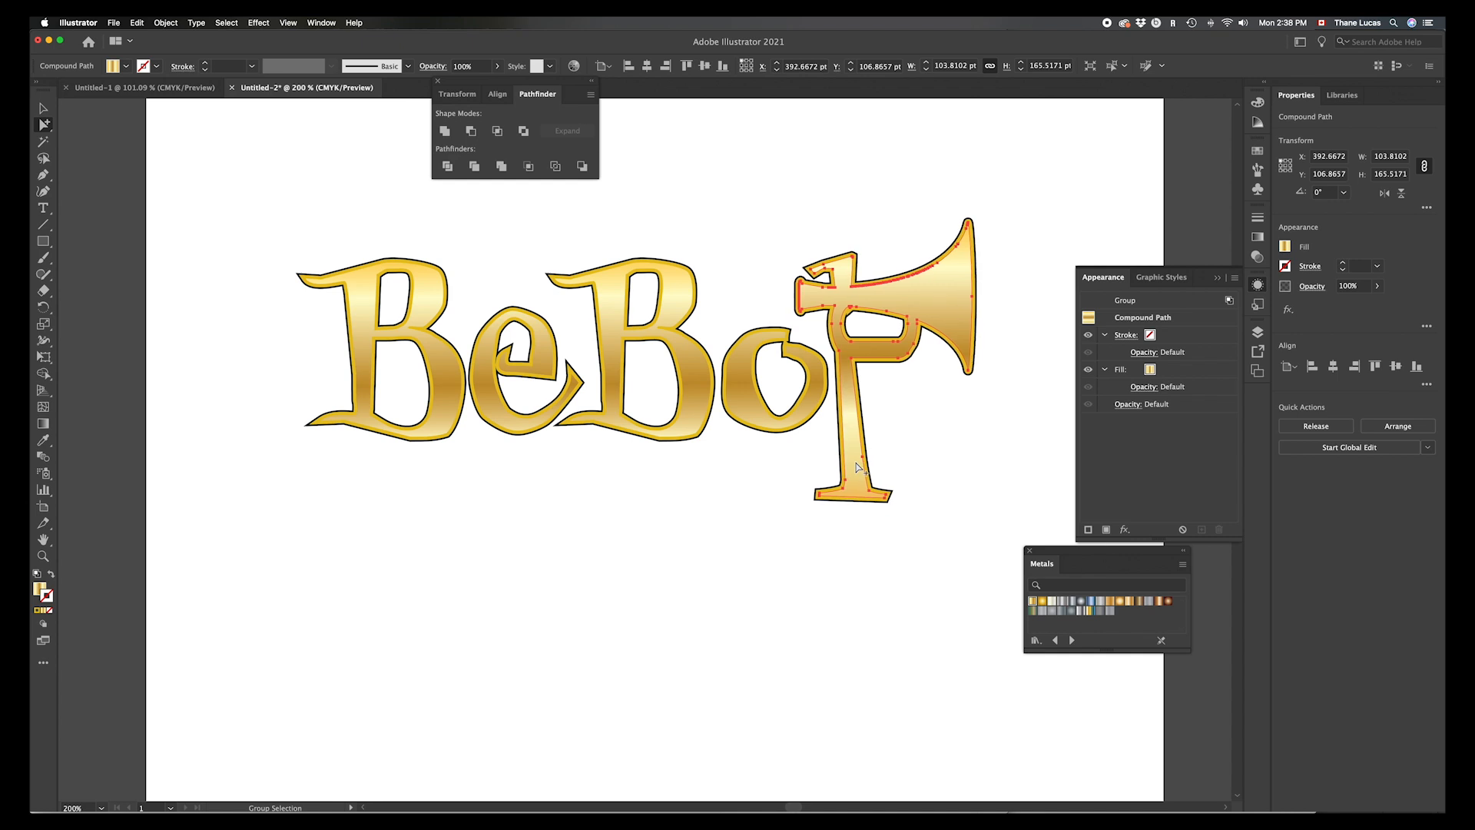
{"action": "scroll", "coordinate": [751, 431], "scroll_direction": "down", "scroll_amount": 1}
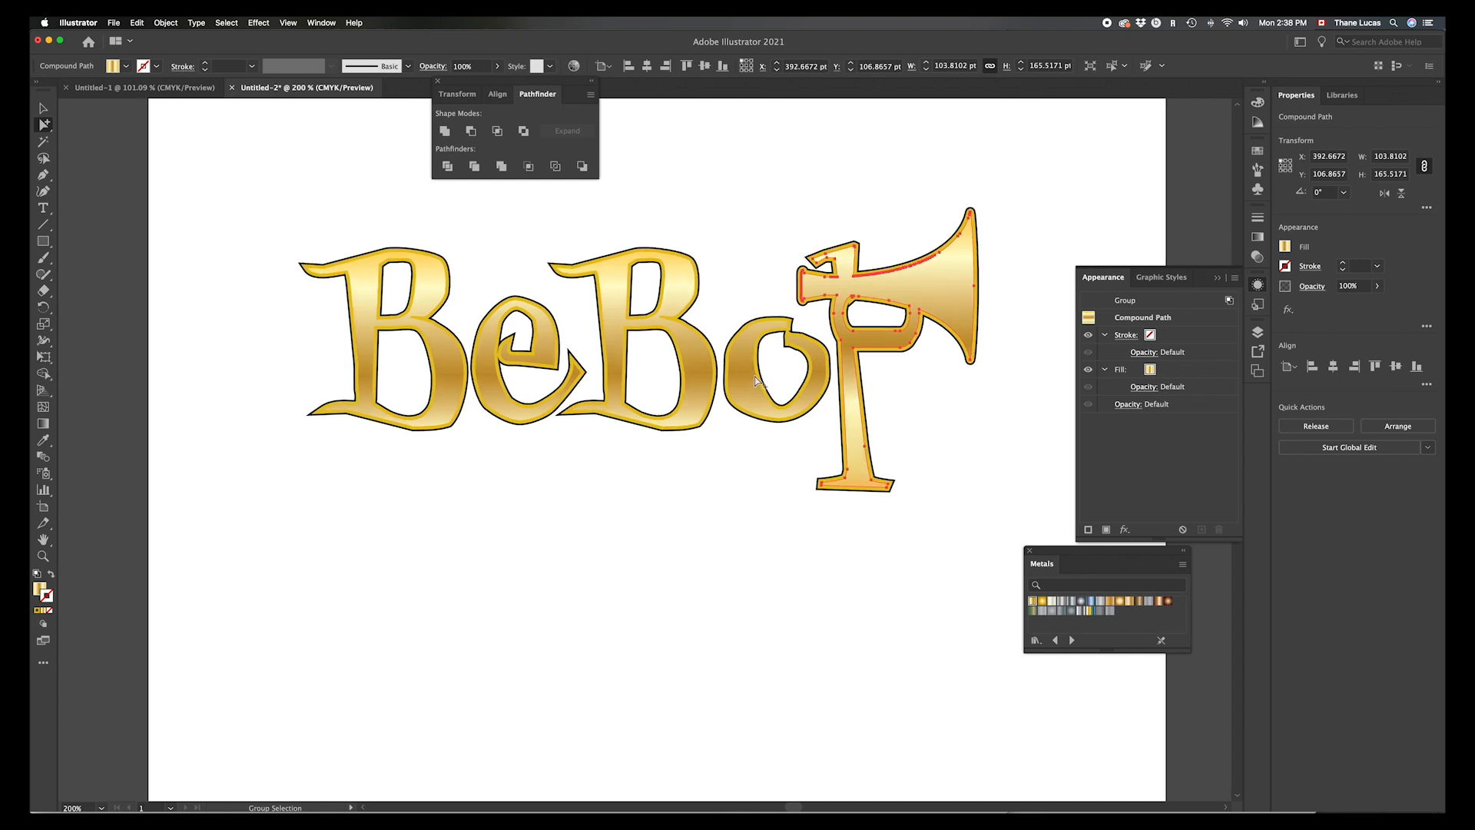
{"action": "key", "text": "Left"}
{"action": "key", "text": "Left"}
{"action": "key", "text": "Left"}
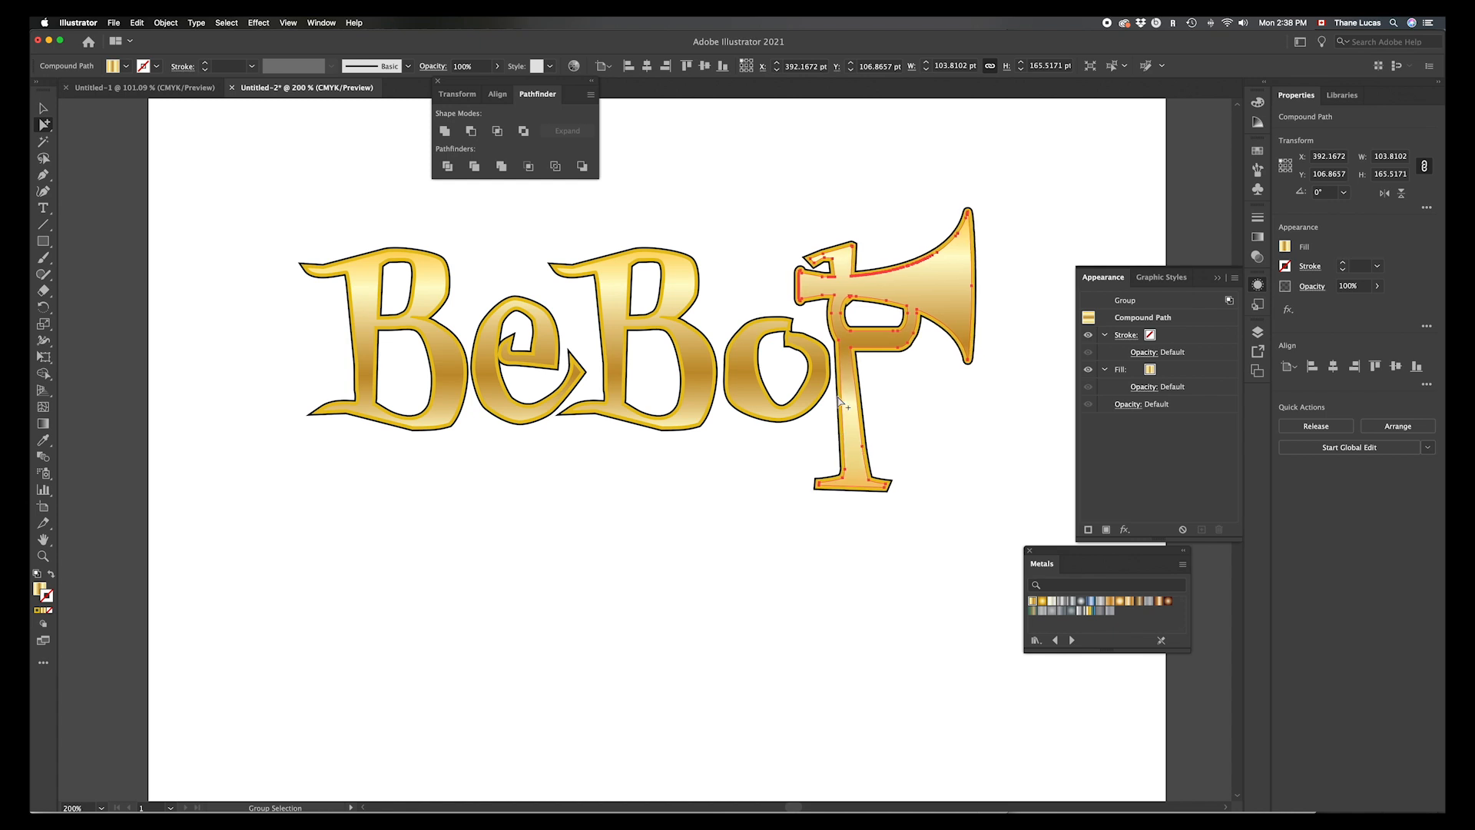
{"action": "left_click", "coordinate": [733, 391], "text": "shift"}
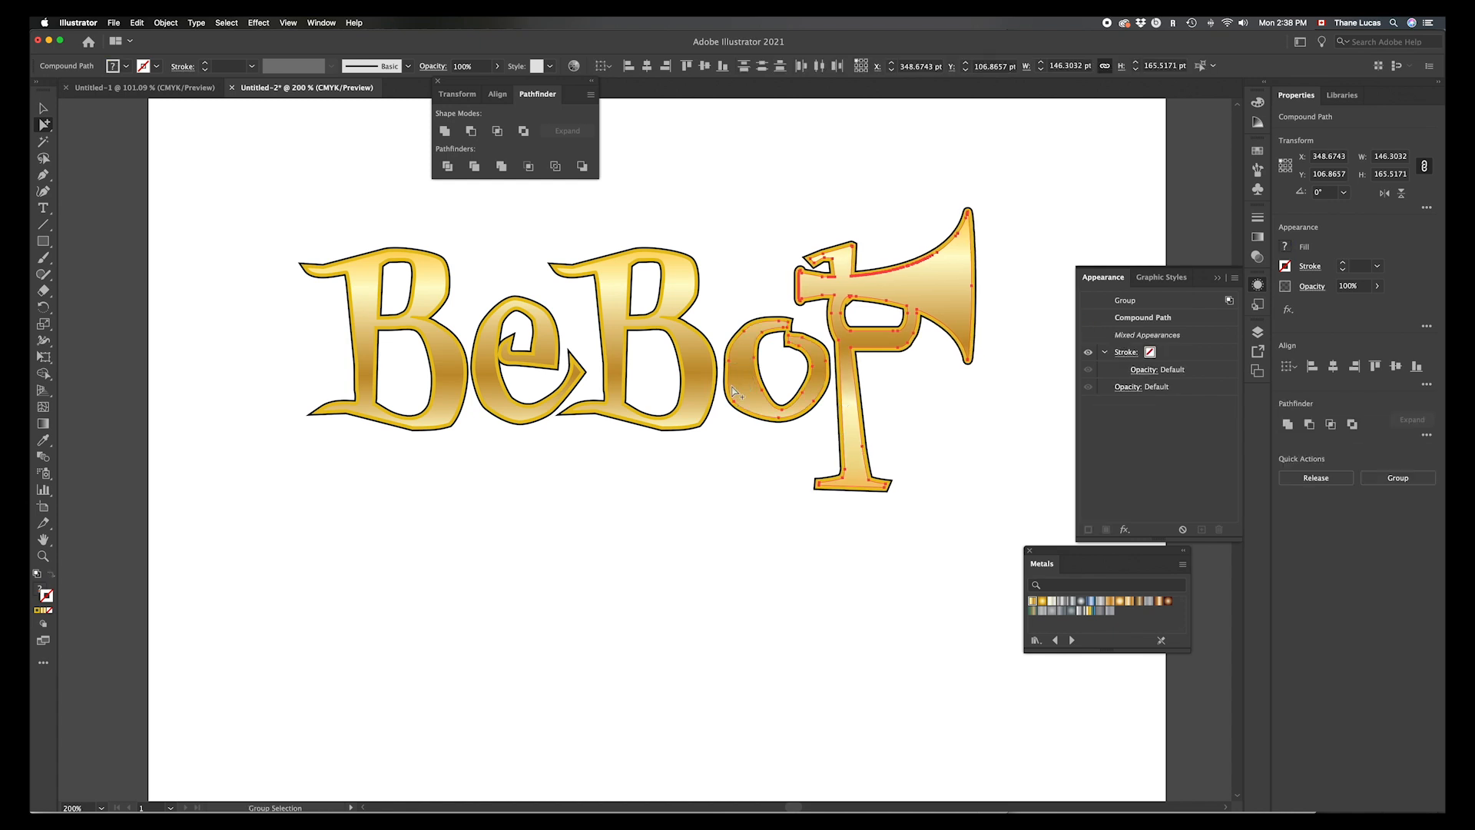
{"action": "left_click", "coordinate": [716, 565]}
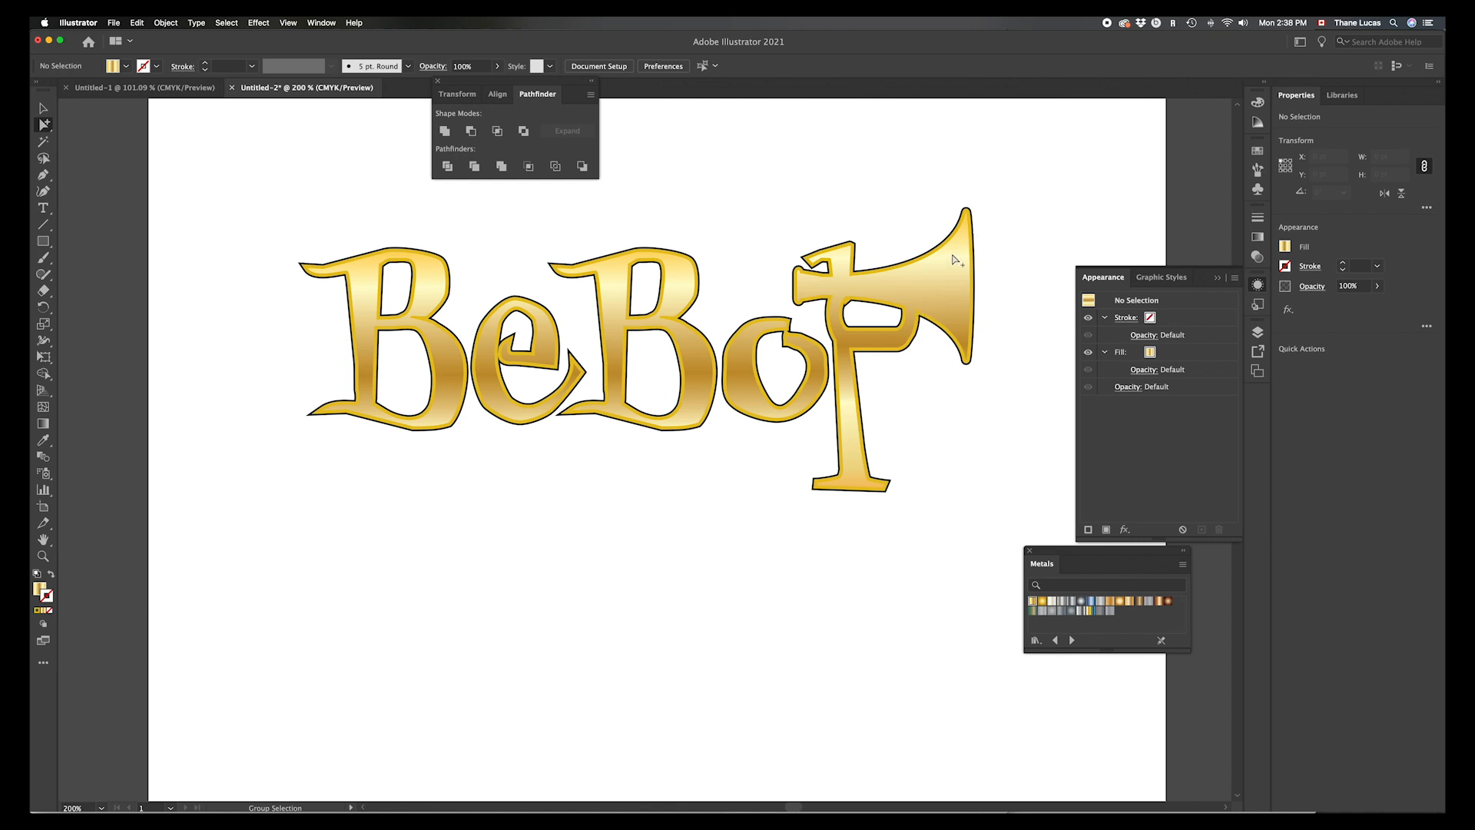
Step: Nudge the horn-shaped p up by 4.5 pt relative to the other letters
{"action": "left_click", "coordinate": [952, 279]}
{"action": "key", "text": "Up"}
{"action": "key", "text": "Up"}
{"action": "key", "text": "Up"}
{"action": "key", "text": "Up"}
{"action": "key", "text": "Up"}
{"action": "key", "text": "Up"}
{"action": "key", "text": "Up"}
{"action": "key", "text": "Up"}
{"action": "key", "text": "Up"}
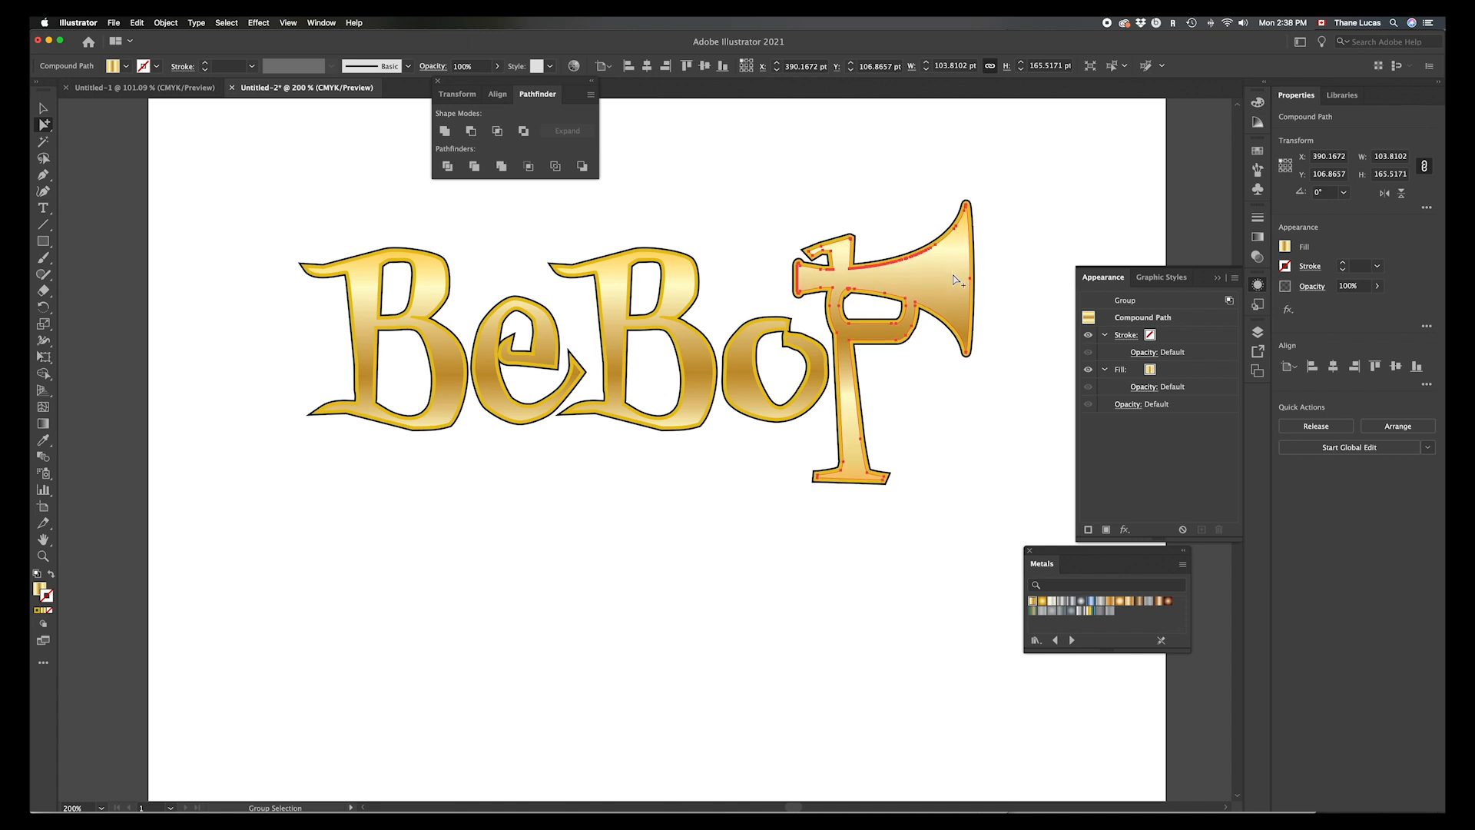
{"action": "left_click", "coordinate": [731, 558]}
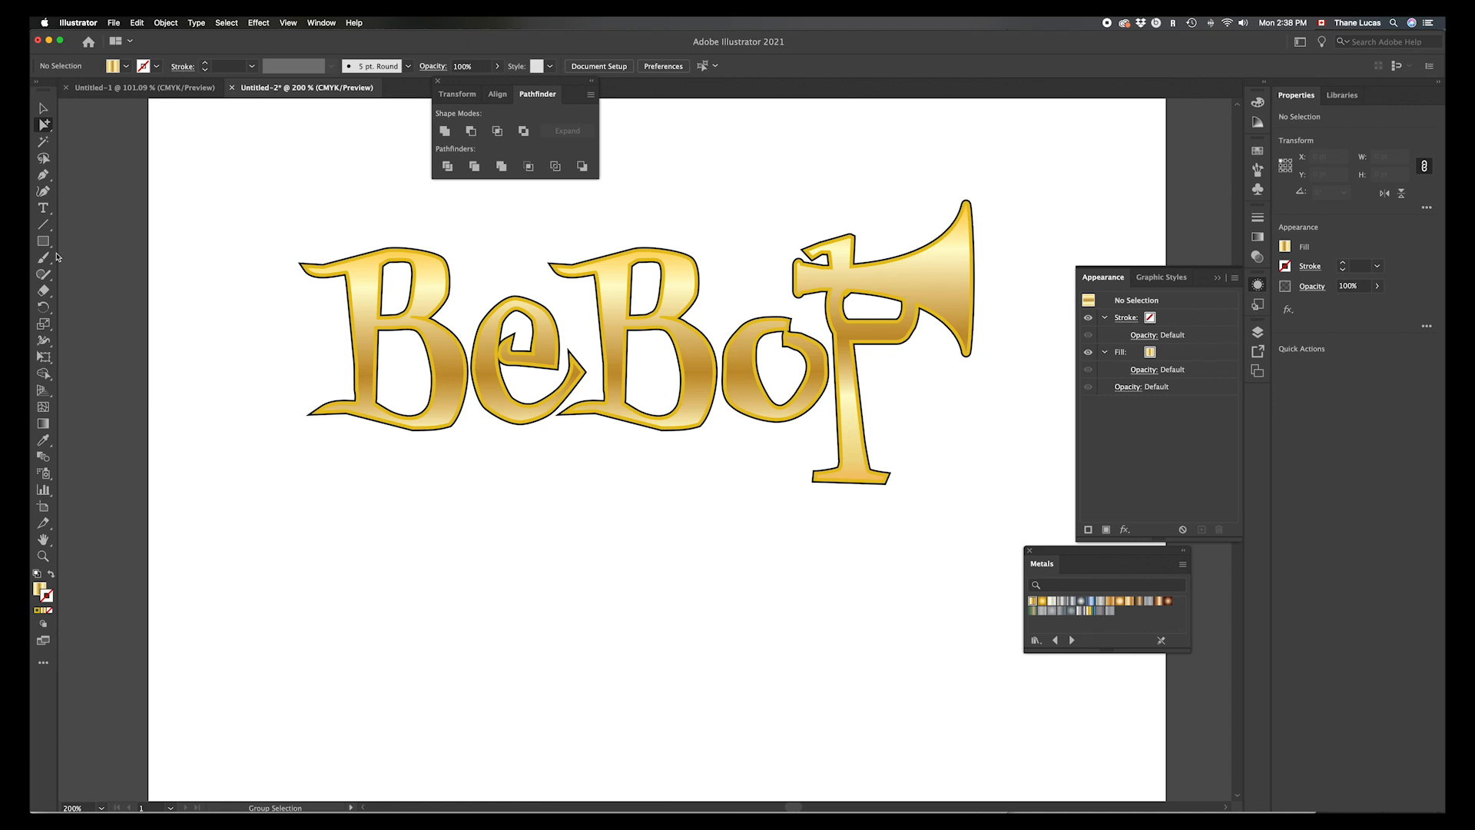
Step: Shorten the p's stem by moving only the anchor points of its foot up about 7.5 pt with Direct Selection
{"action": "left_click_drag", "start_coordinate": [45, 123], "coordinate": [94, 129]}
{"action": "left_click_drag", "start_coordinate": [793, 471], "coordinate": [977, 532]}
{"action": "key", "text": "Up"}
{"action": "key", "text": "Up"}
{"action": "key", "text": "Up"}
{"action": "key", "text": "Up"}
{"action": "key", "text": "Up"}
{"action": "key", "text": "Up"}
{"action": "key", "text": "Up"}
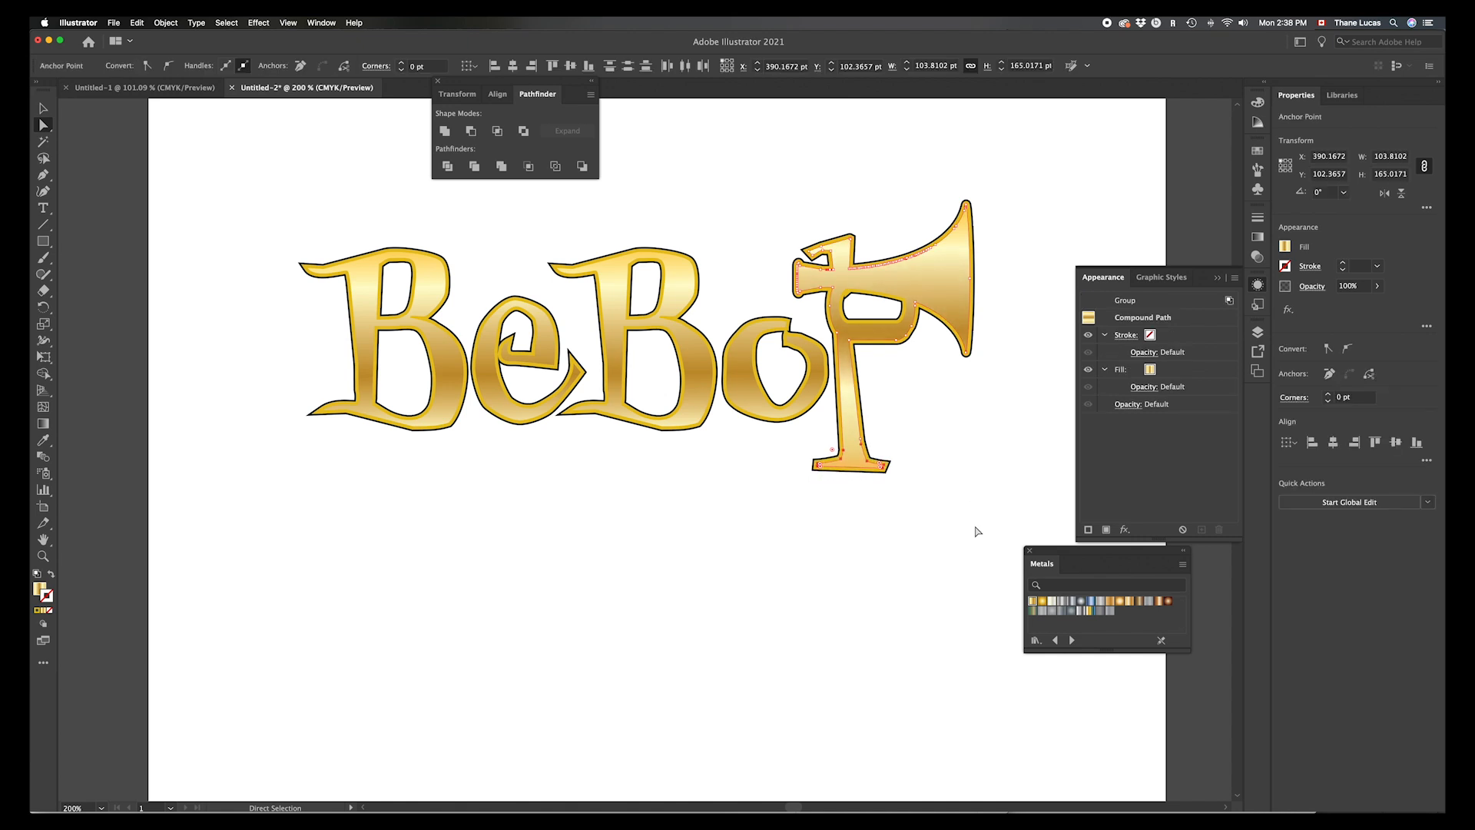
{"action": "key", "text": "Up"}
{"action": "left_click", "coordinate": [862, 671]}
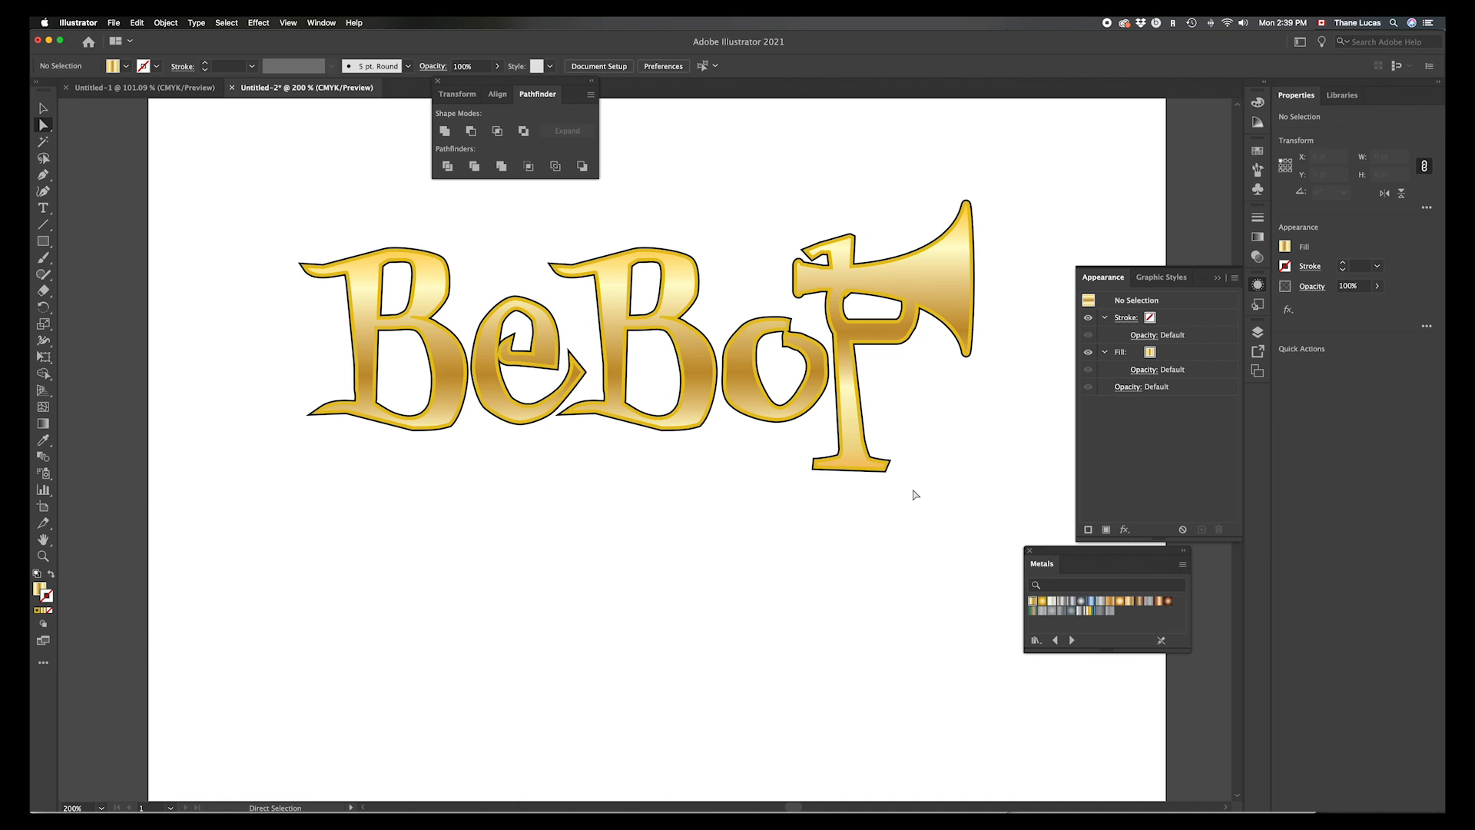
Step: Select the whole lettering group and recolor its black 6 pt stroke with the darkest brown swatch
{"action": "left_click", "coordinate": [849, 405]}
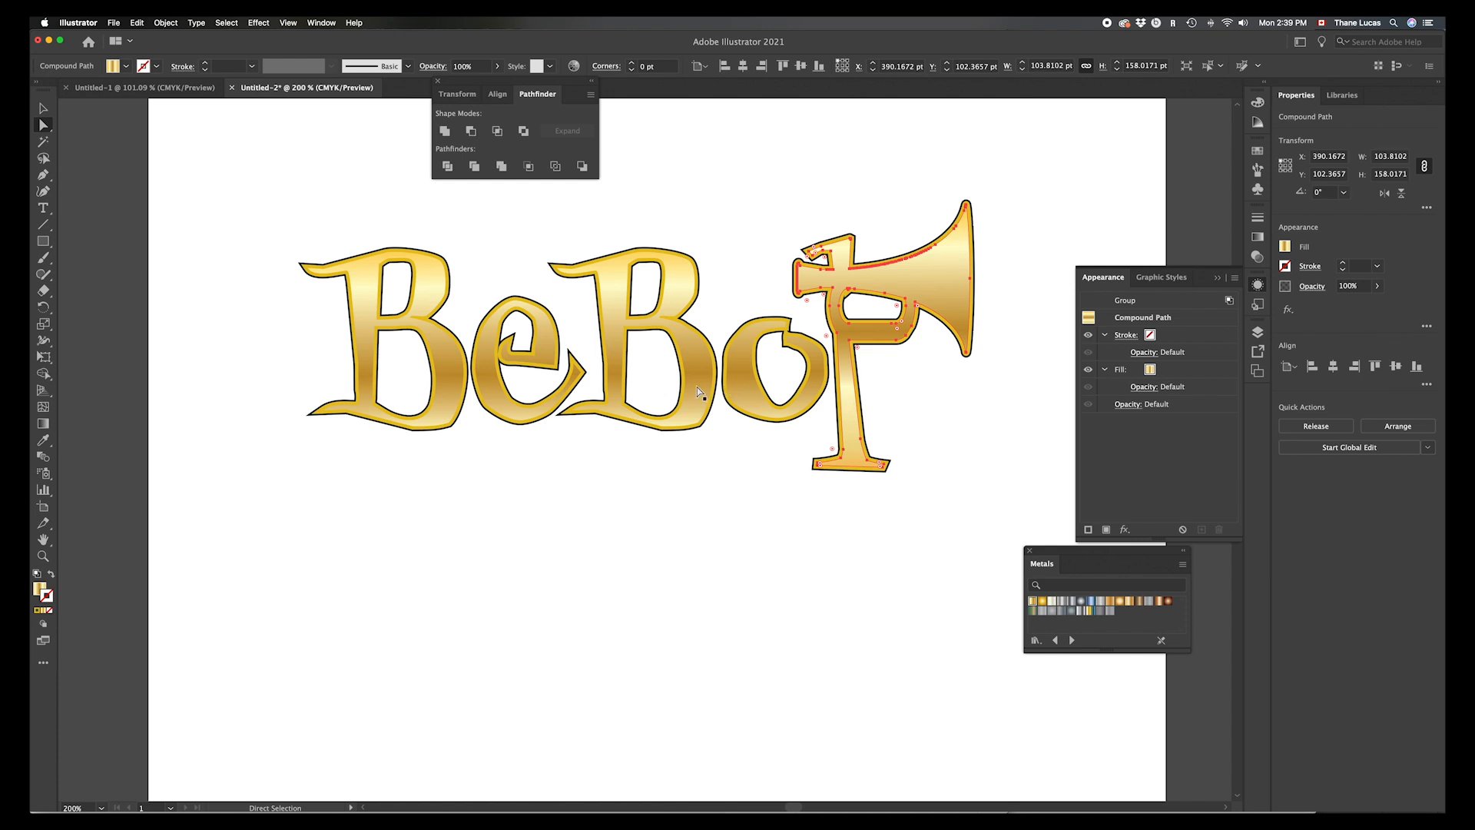
{"action": "left_click", "coordinate": [43, 109]}
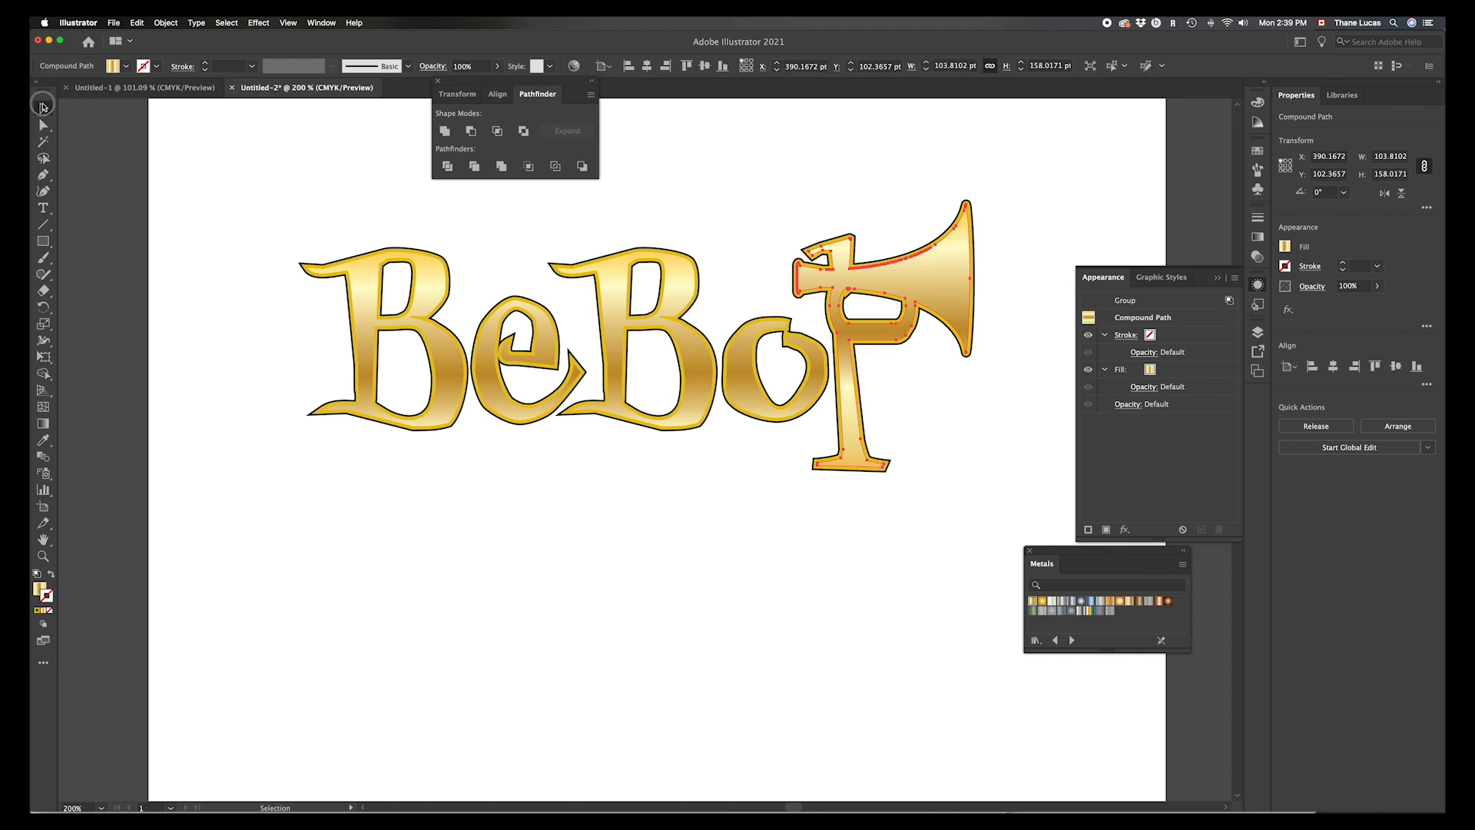
{"action": "left_click", "coordinate": [750, 366]}
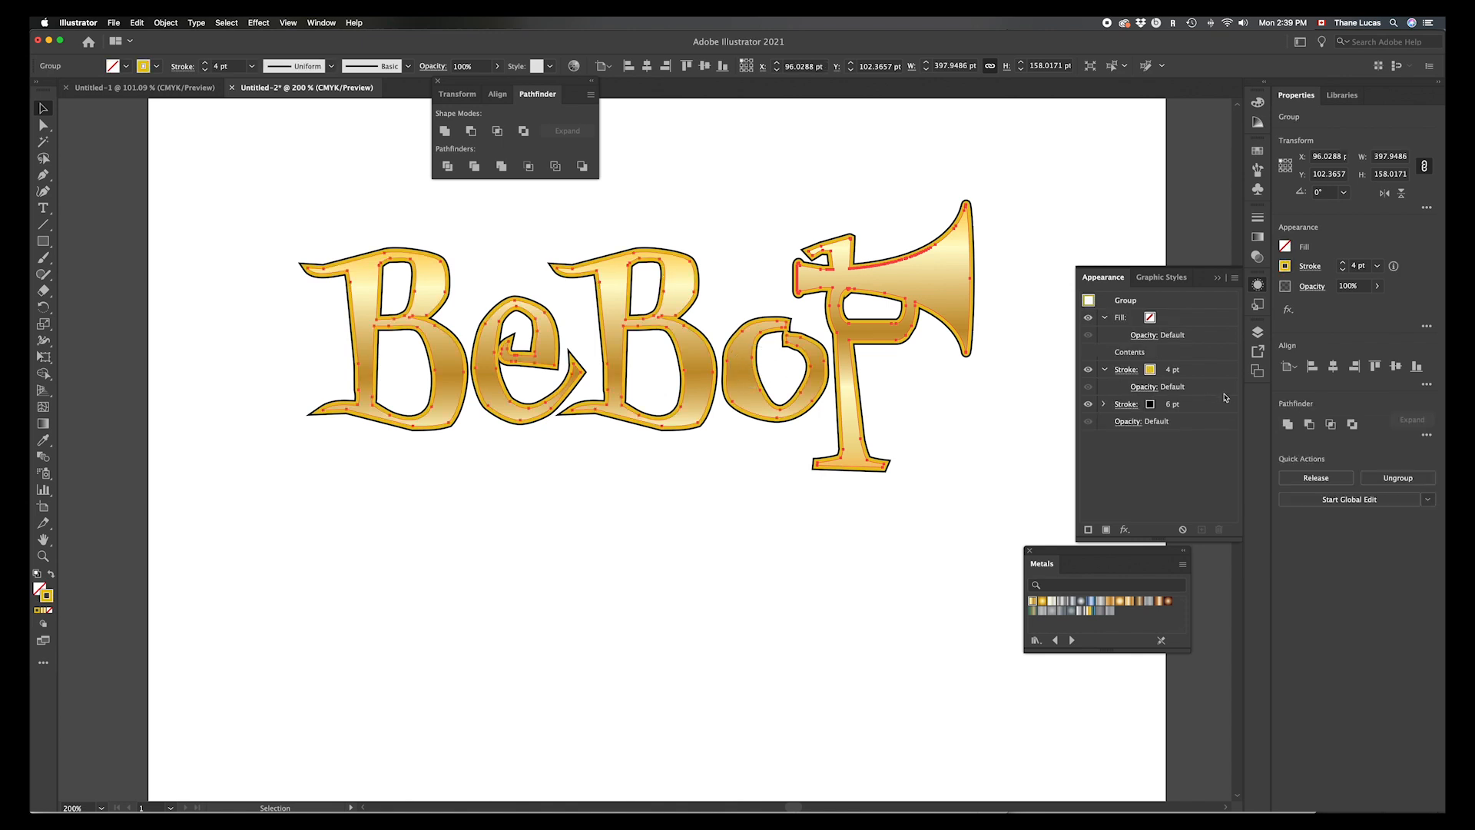
{"action": "left_click", "coordinate": [1160, 411]}
{"action": "left_click", "coordinate": [1164, 405]}
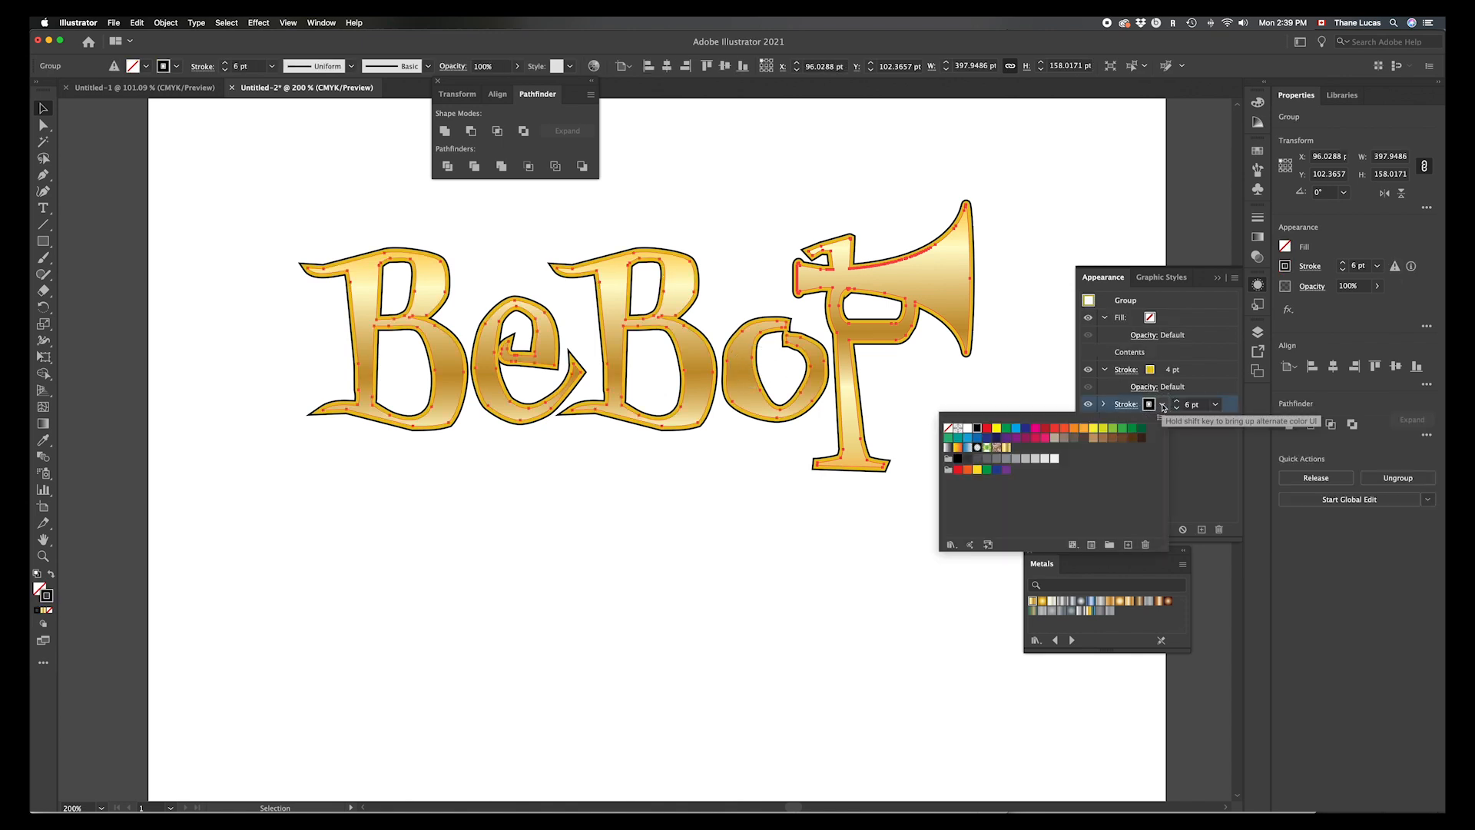
{"action": "left_click", "coordinate": [1143, 438]}
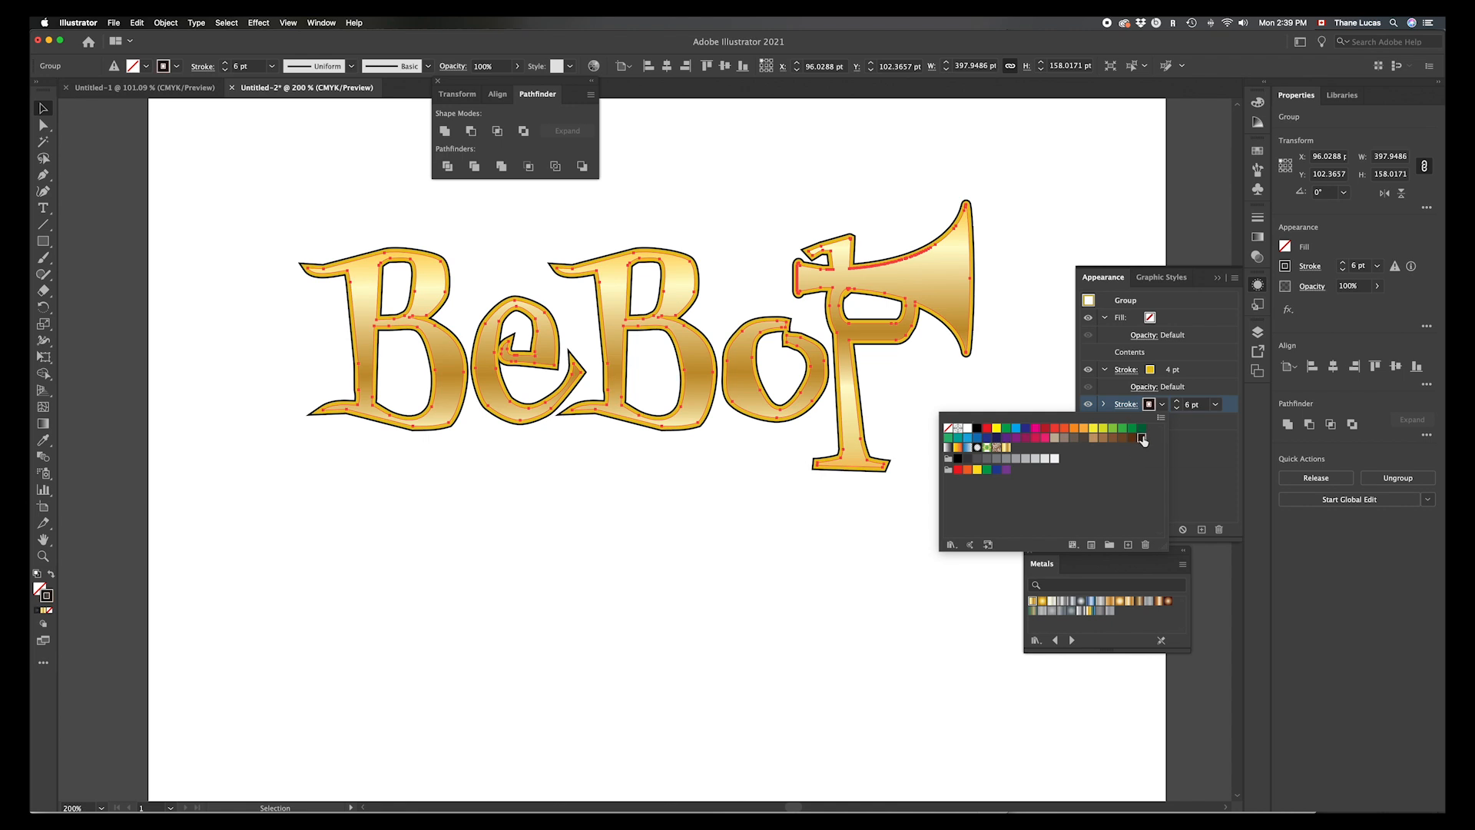
Step: Recolor the lettering group's 6 pt outer stroke with the lighter brown swatch C=40 M=70 Y=100 K=50 and deselect the artwork
{"action": "left_click", "coordinate": [1131, 439]}
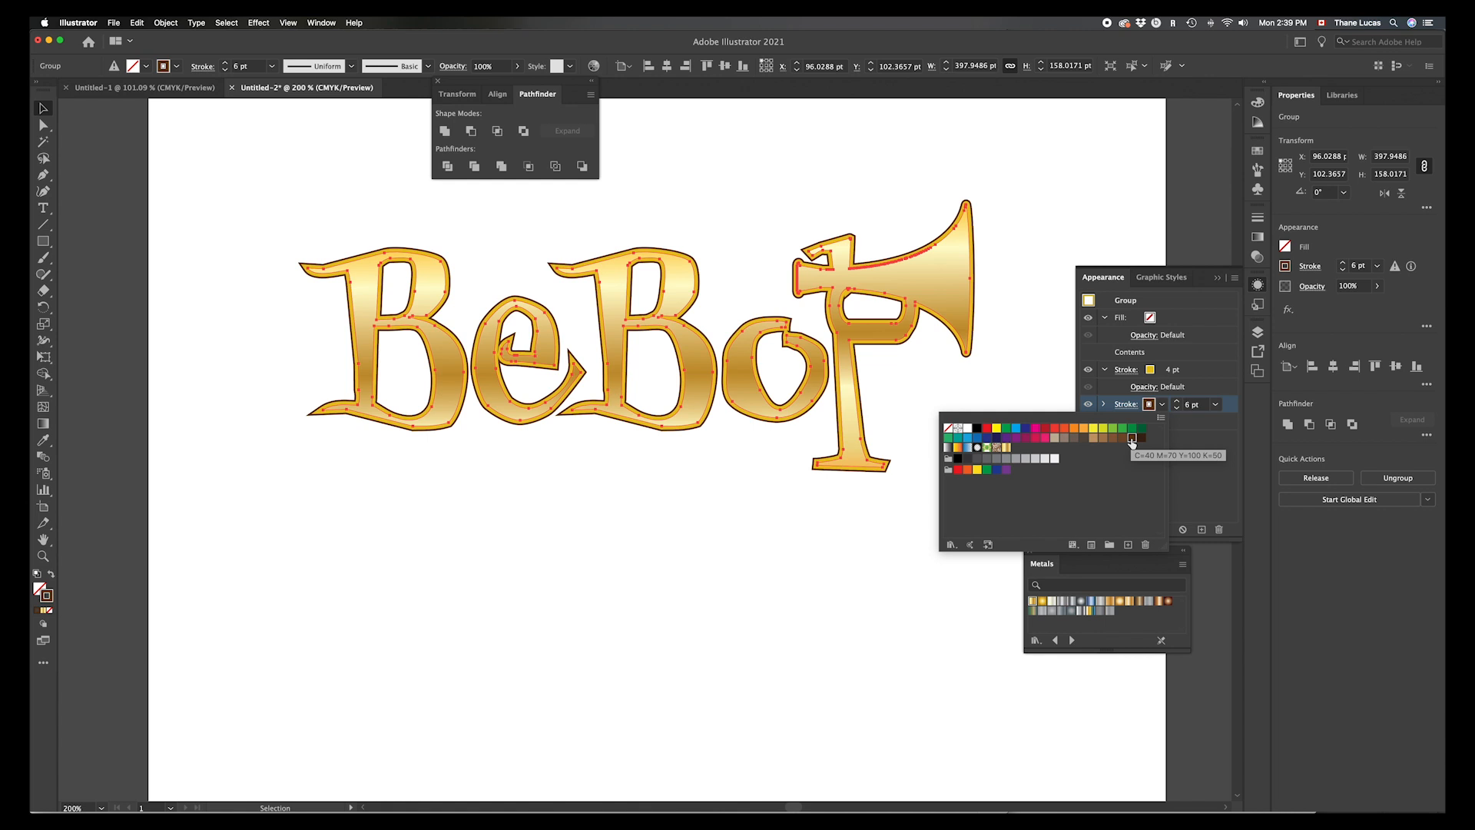
{"action": "left_click", "coordinate": [1210, 486]}
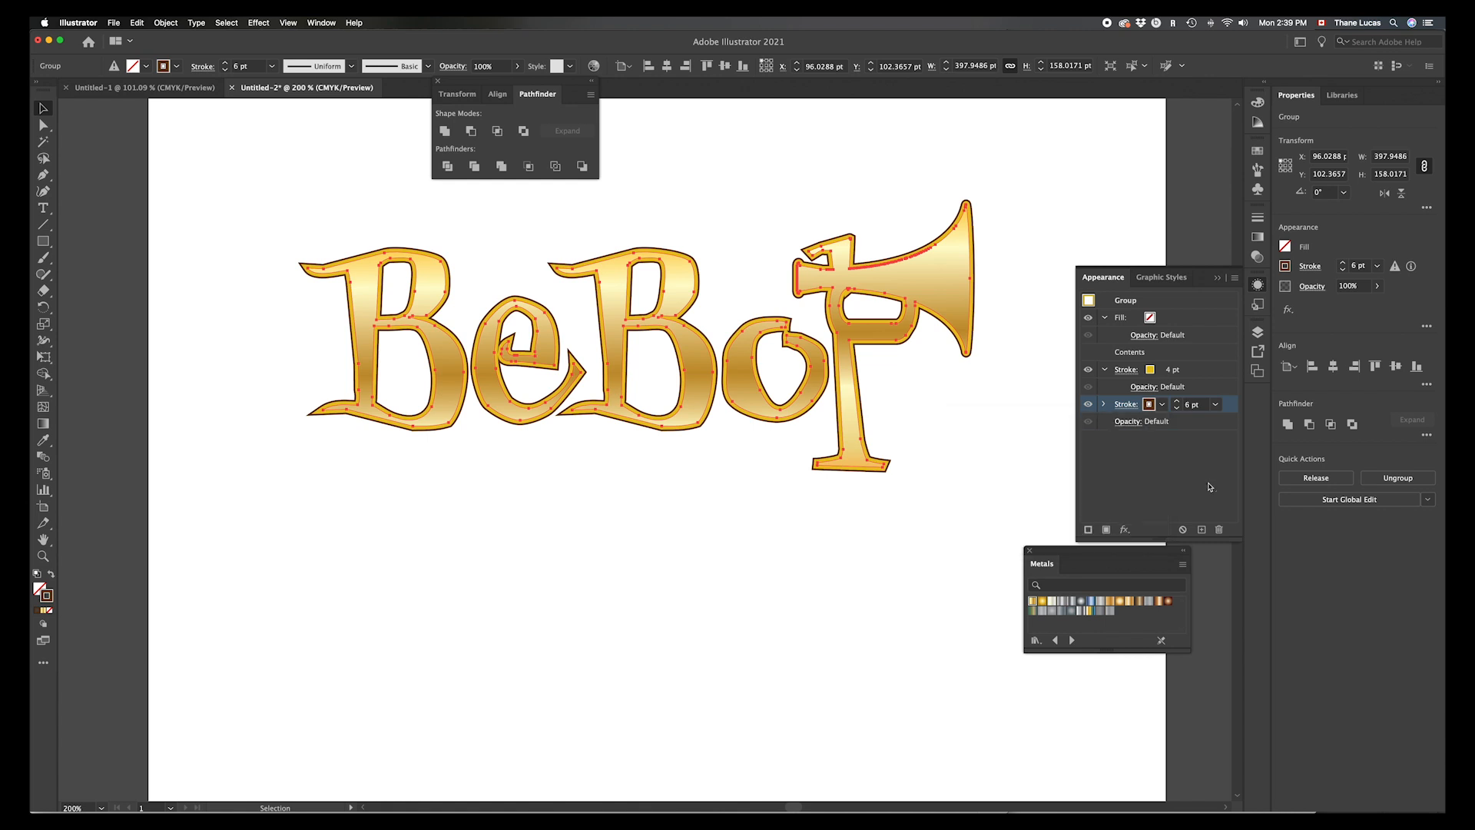
{"action": "left_click", "coordinate": [847, 638]}
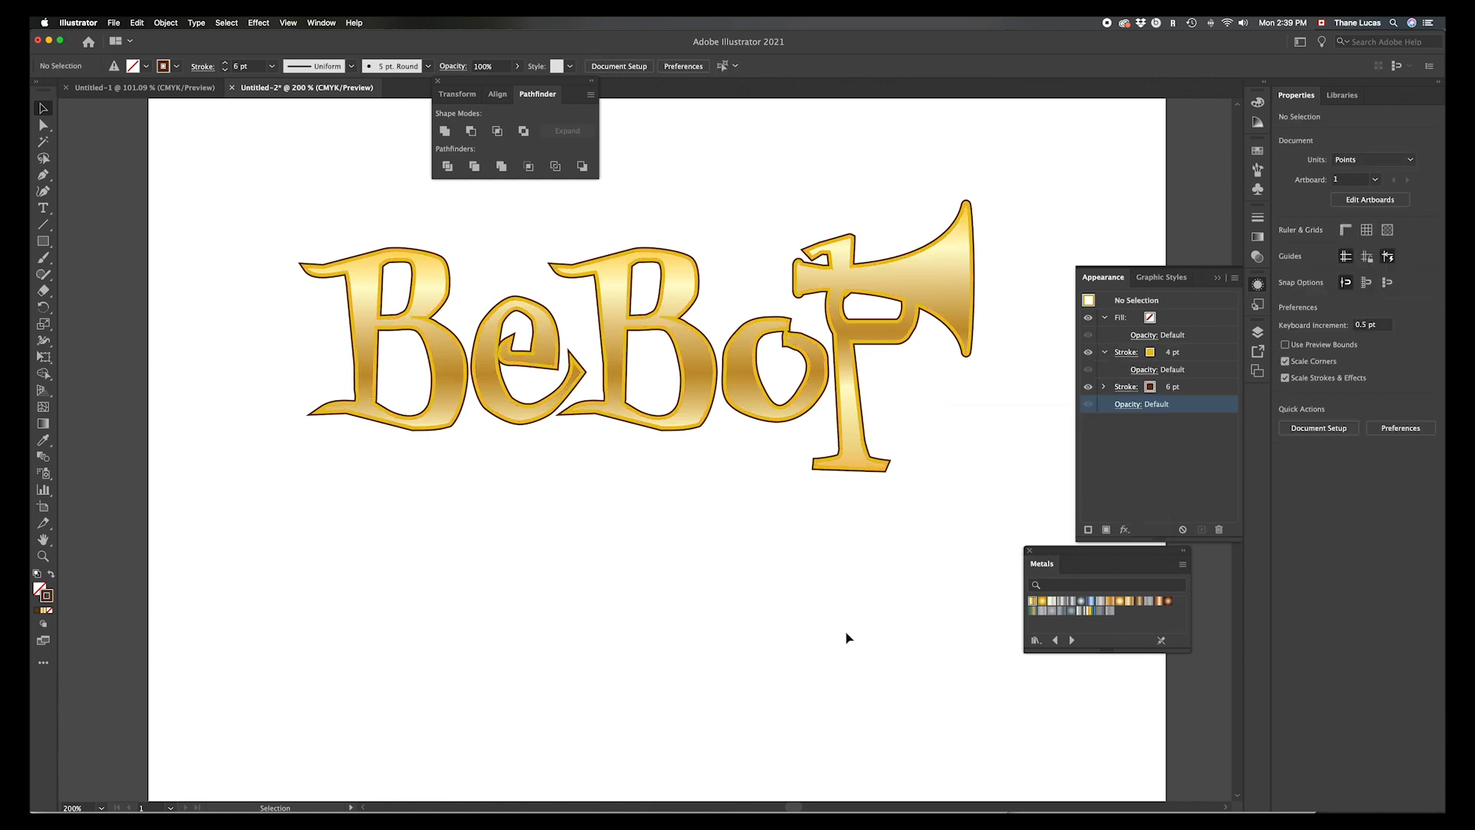
Step: Save the document in Adobe Illustrator format as BeBop.ai in the InDesign folder, replacing the existing file
{"action": "key", "text": "a"}
{"action": "key", "text": "super+s"}
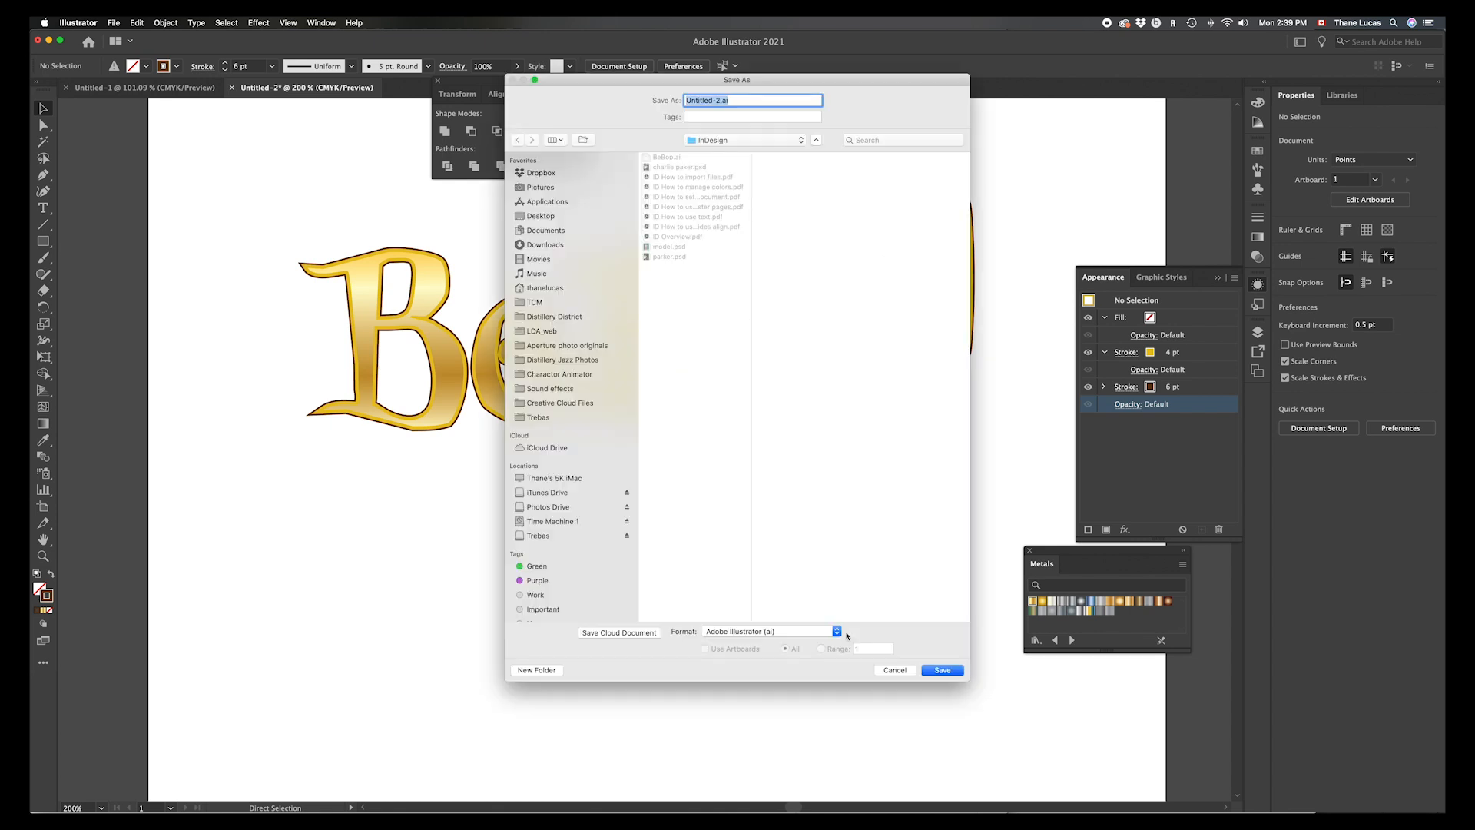
{"action": "left_click", "coordinate": [665, 158]}
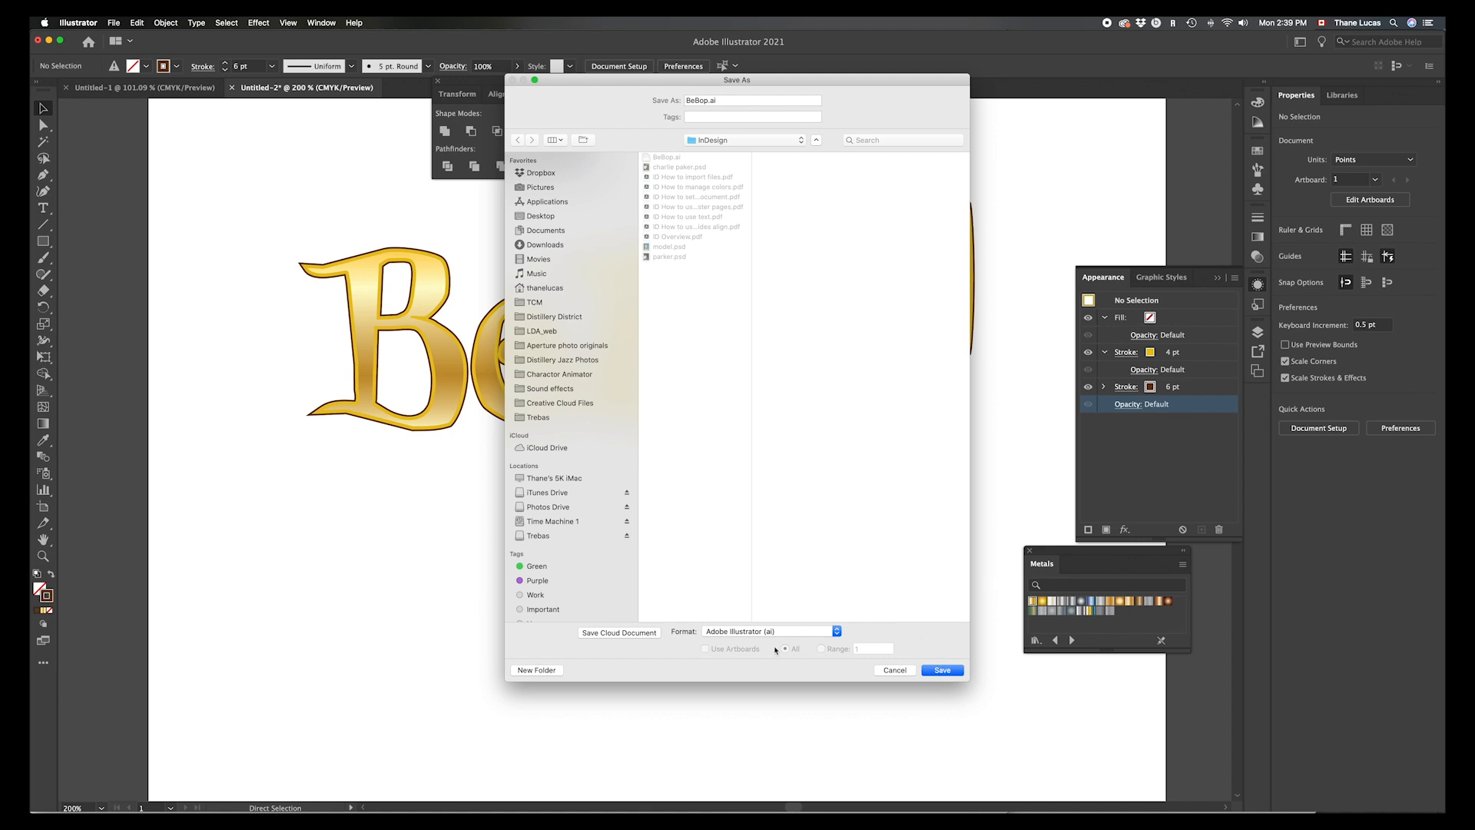
{"action": "left_click", "coordinate": [949, 670]}
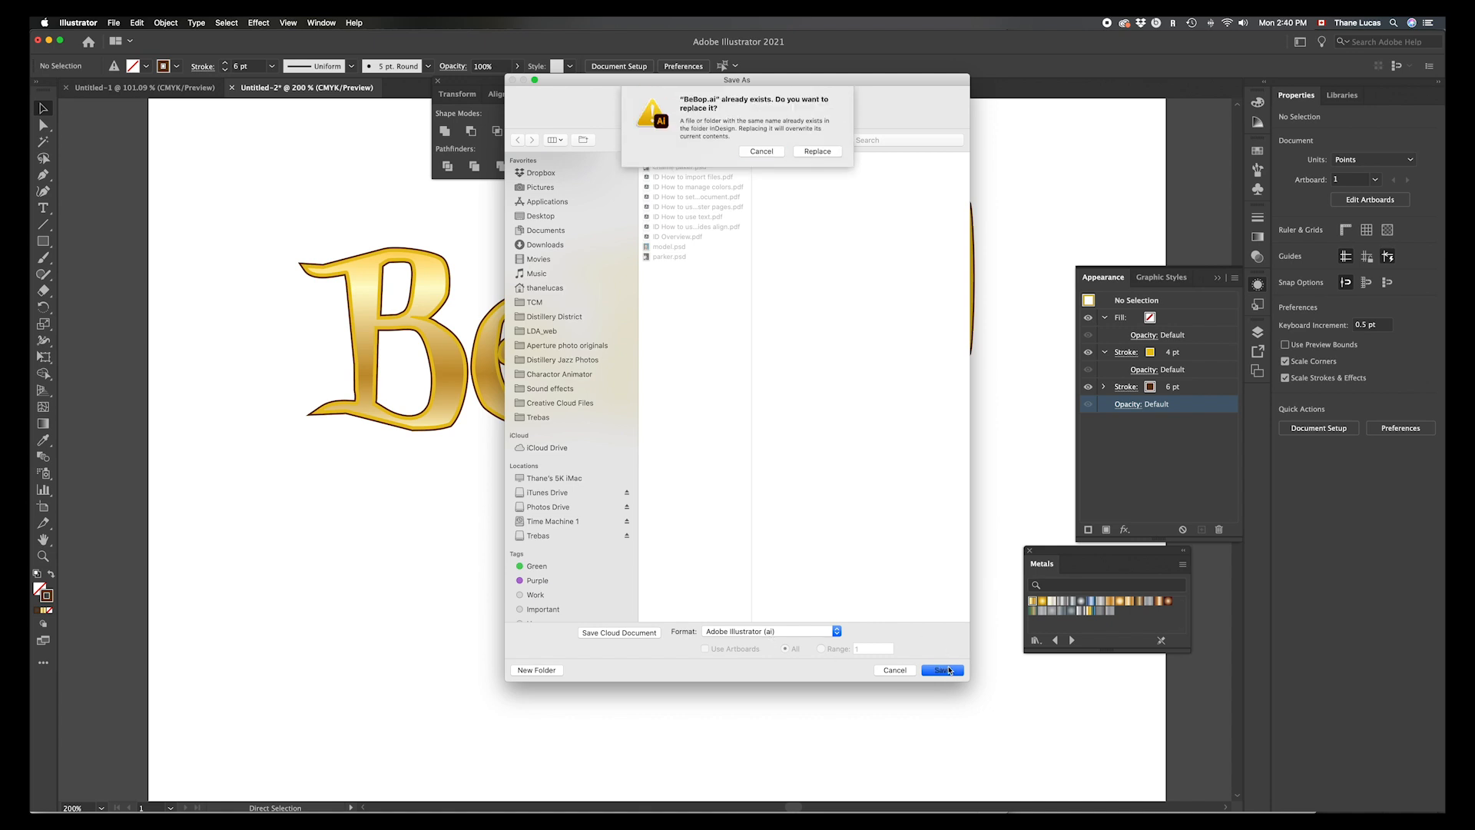
{"action": "left_click", "coordinate": [818, 151]}
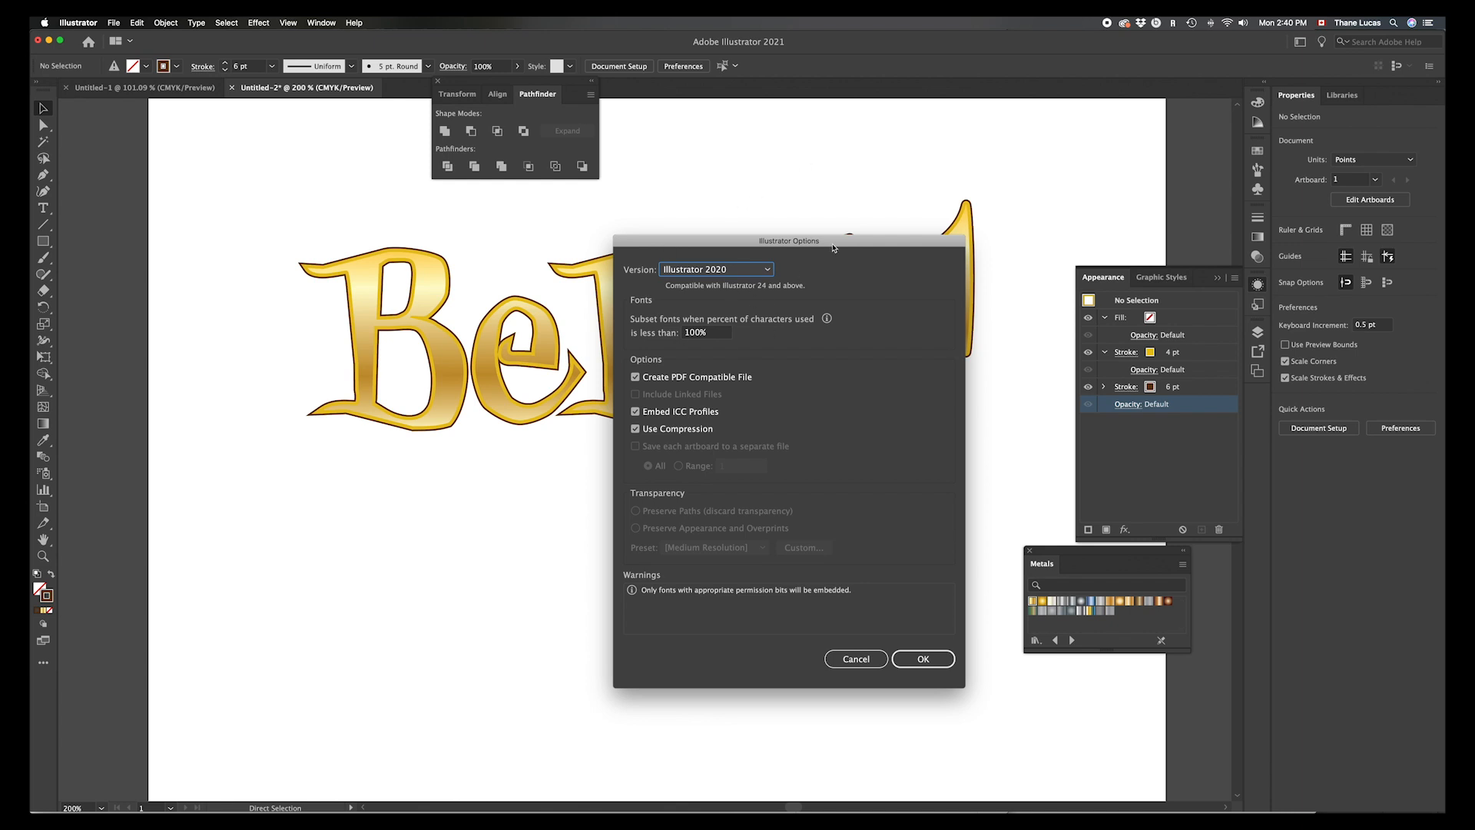
Step: Keep Illustrator 2020 as the file version with PDF compatibility, embedded ICC profiles and compression, and accept the save options
{"action": "left_click_drag", "start_coordinate": [832, 244], "coordinate": [827, 93]}
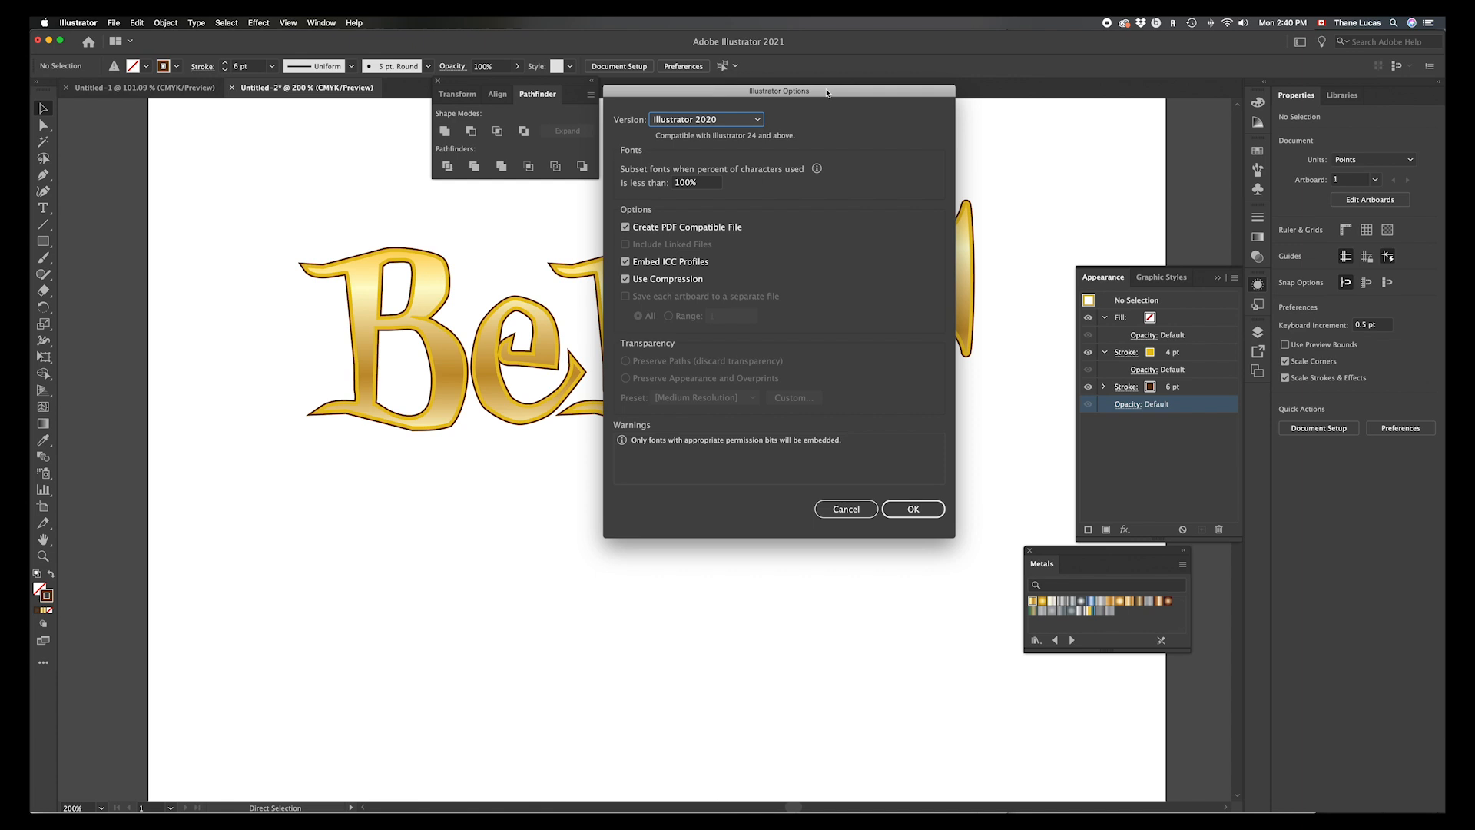
{"action": "left_click", "coordinate": [756, 120]}
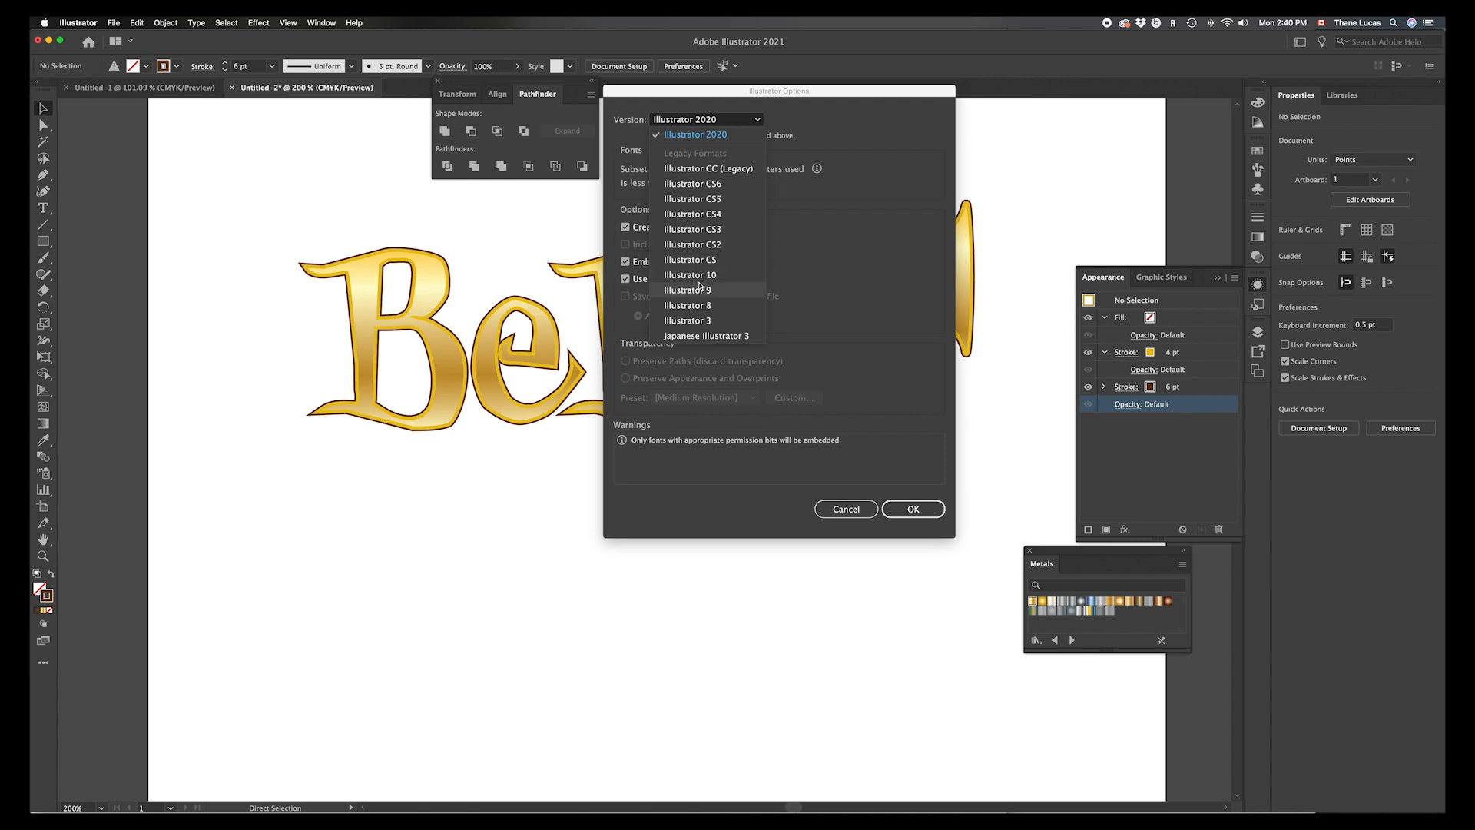
{"action": "left_click", "coordinate": [861, 205]}
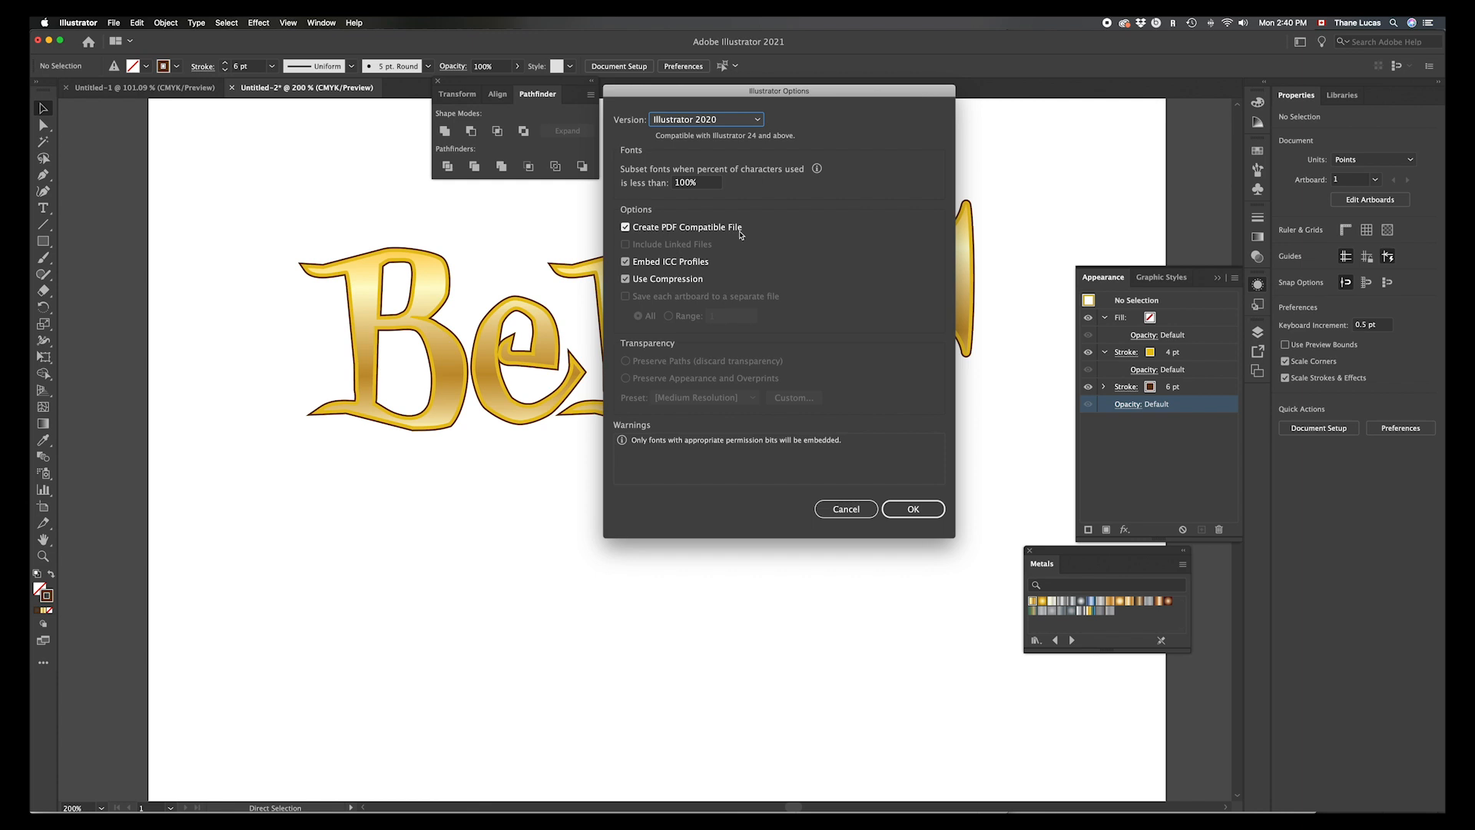
{"action": "left_click", "coordinate": [925, 510]}
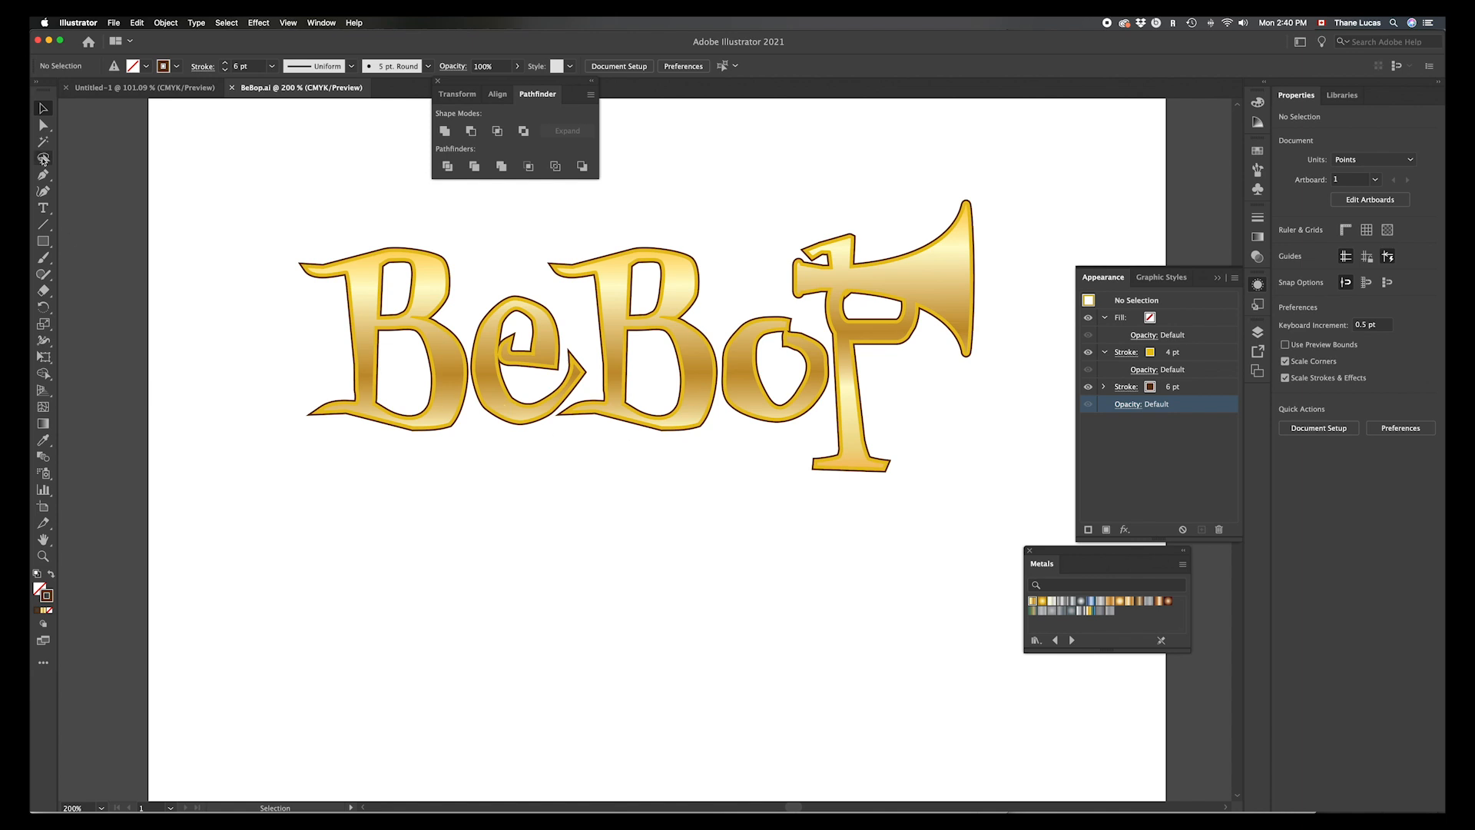
Step: Nudge only the letter e right by 1 pt with Group Selection, and save the file again
{"action": "left_click_drag", "start_coordinate": [44, 124], "coordinate": [107, 135]}
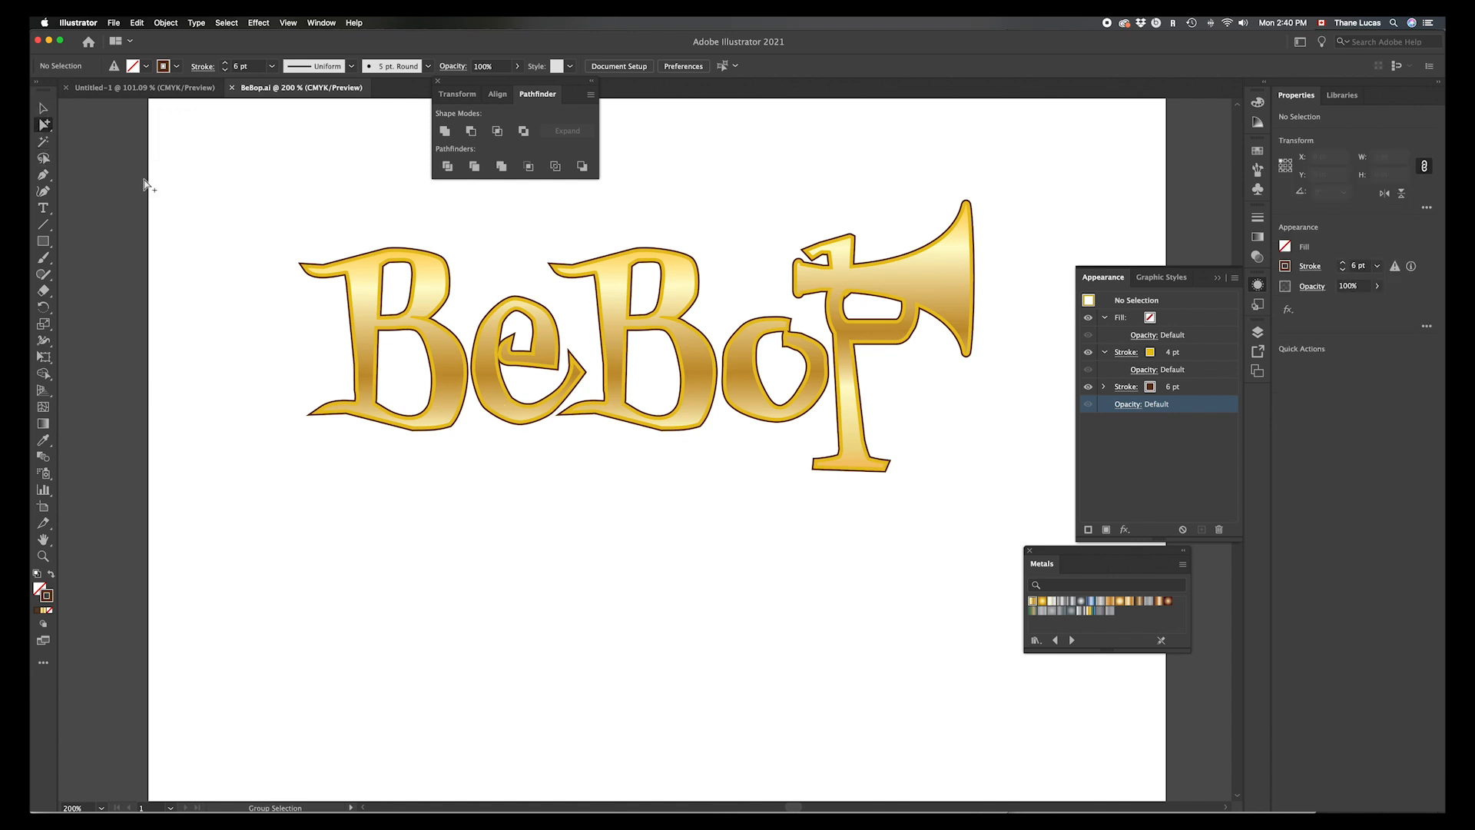
{"action": "left_click", "coordinate": [494, 383]}
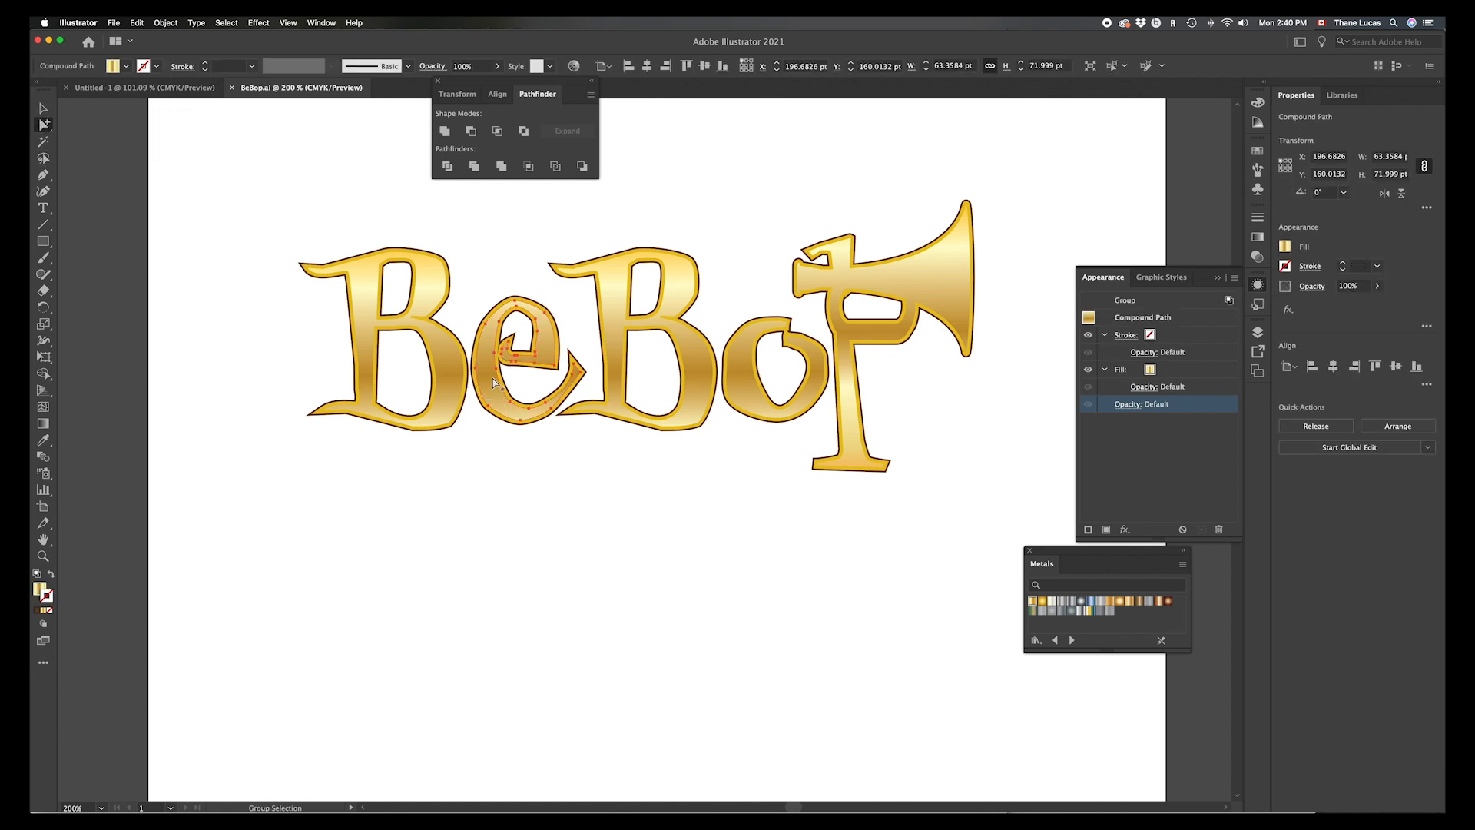
{"action": "key", "text": "Right"}
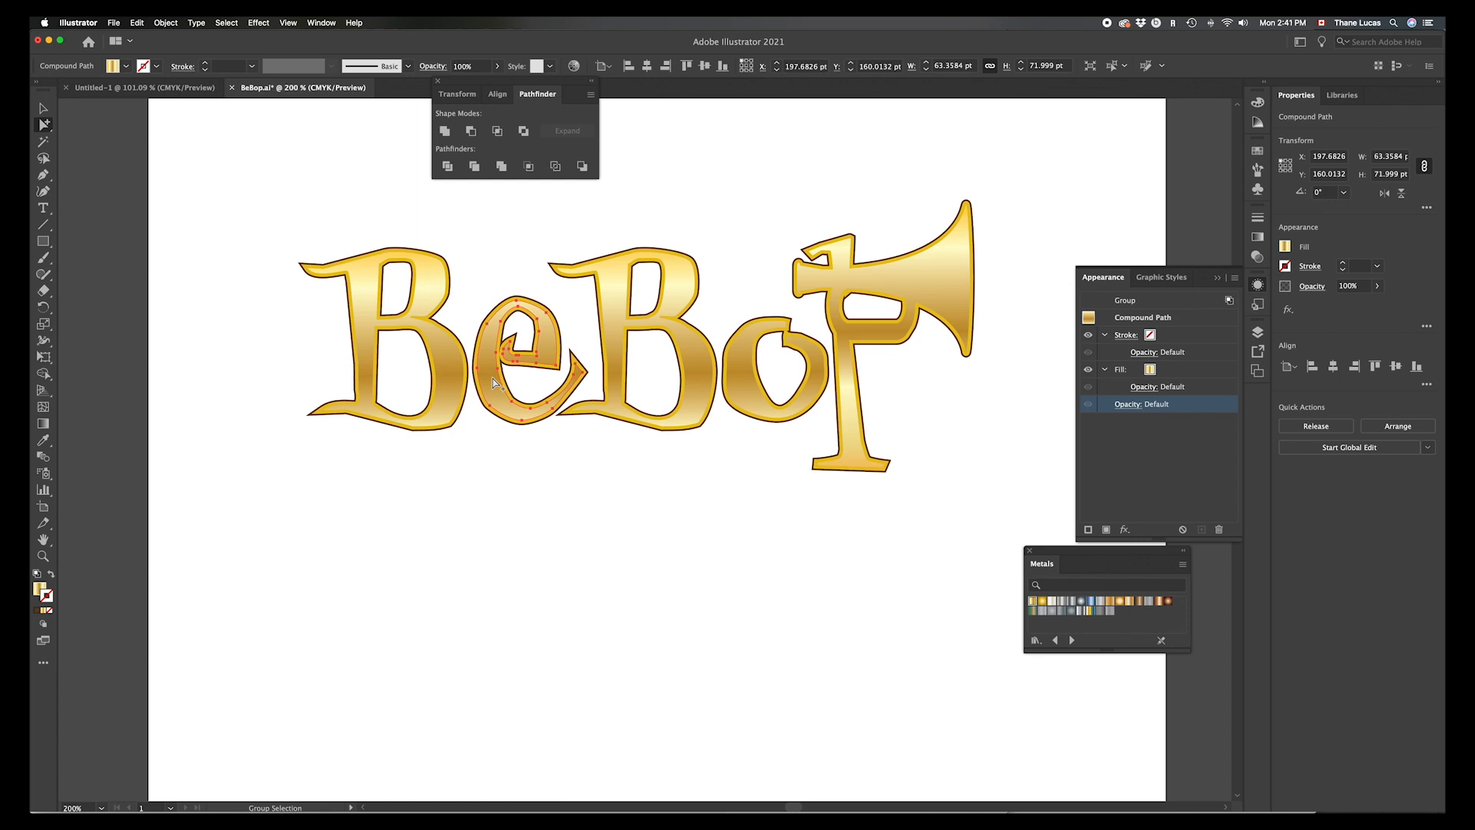
{"action": "left_click", "coordinate": [542, 539]}
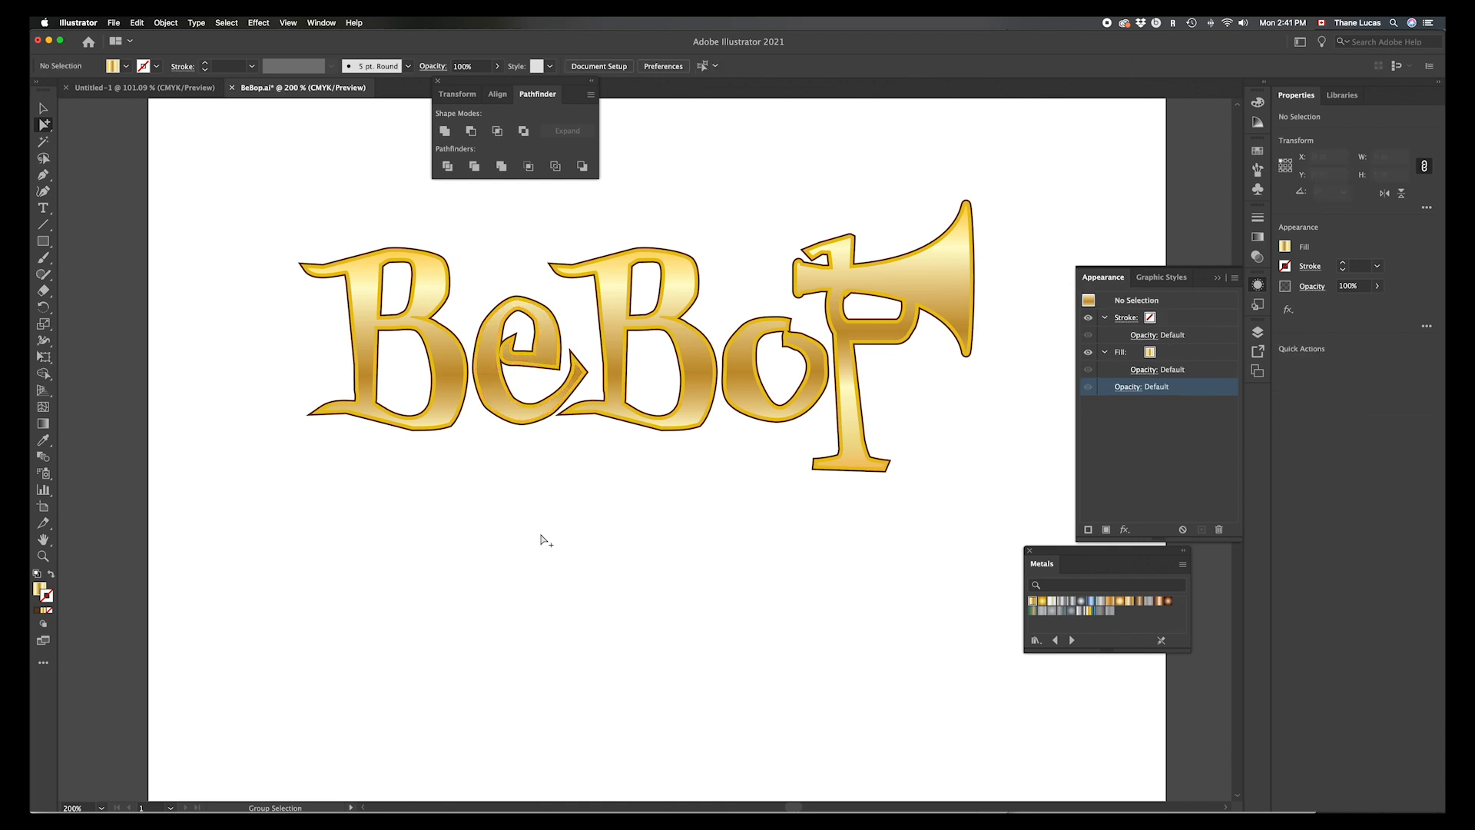
{"action": "key", "text": "super+s"}
{"action": "scroll", "coordinate": [845, 595], "scroll_direction": "down", "scroll_amount": 1}
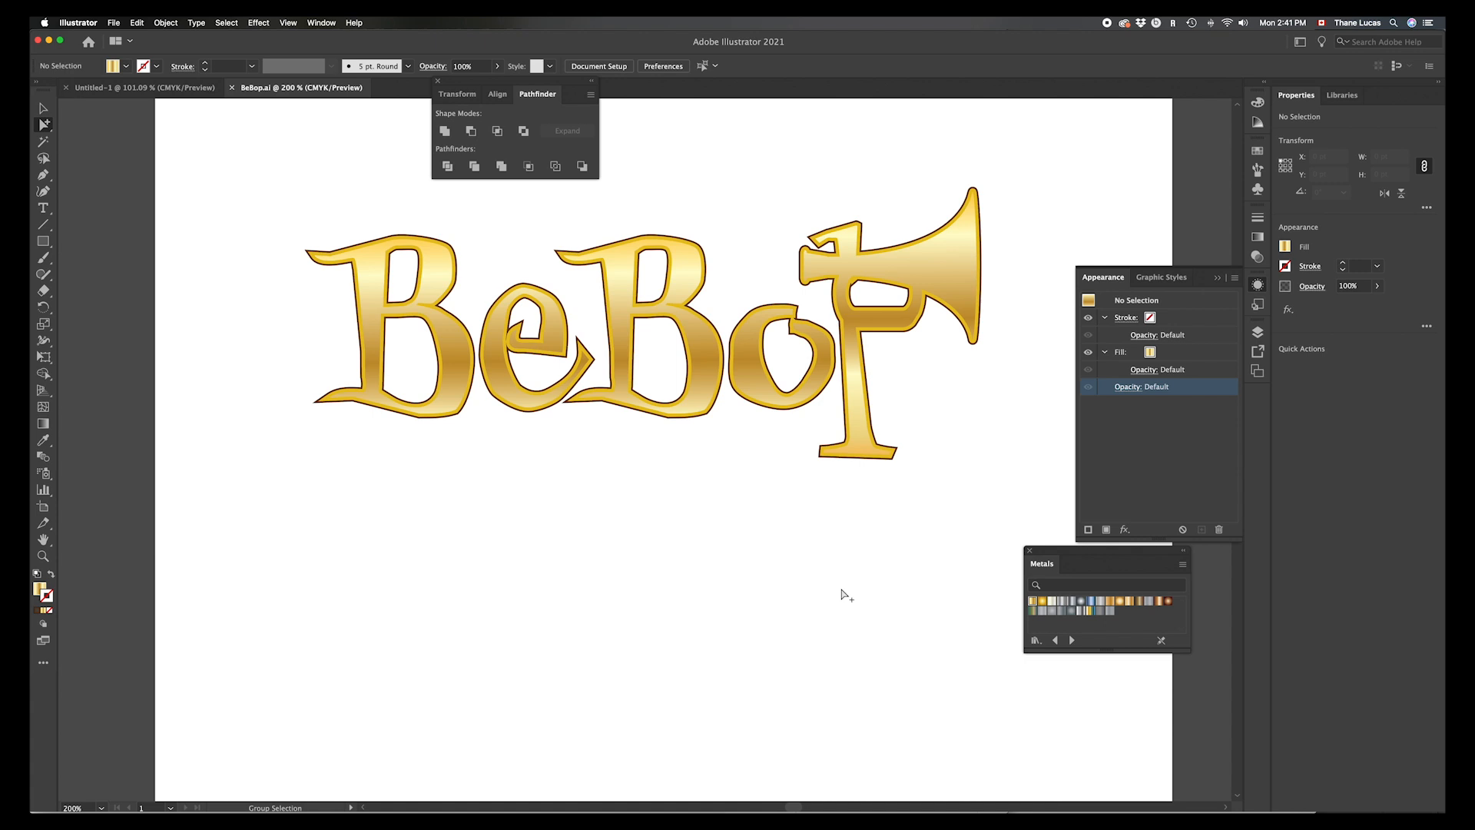
{"action": "scroll", "coordinate": [845, 596], "scroll_direction": "up", "scroll_amount": 1}
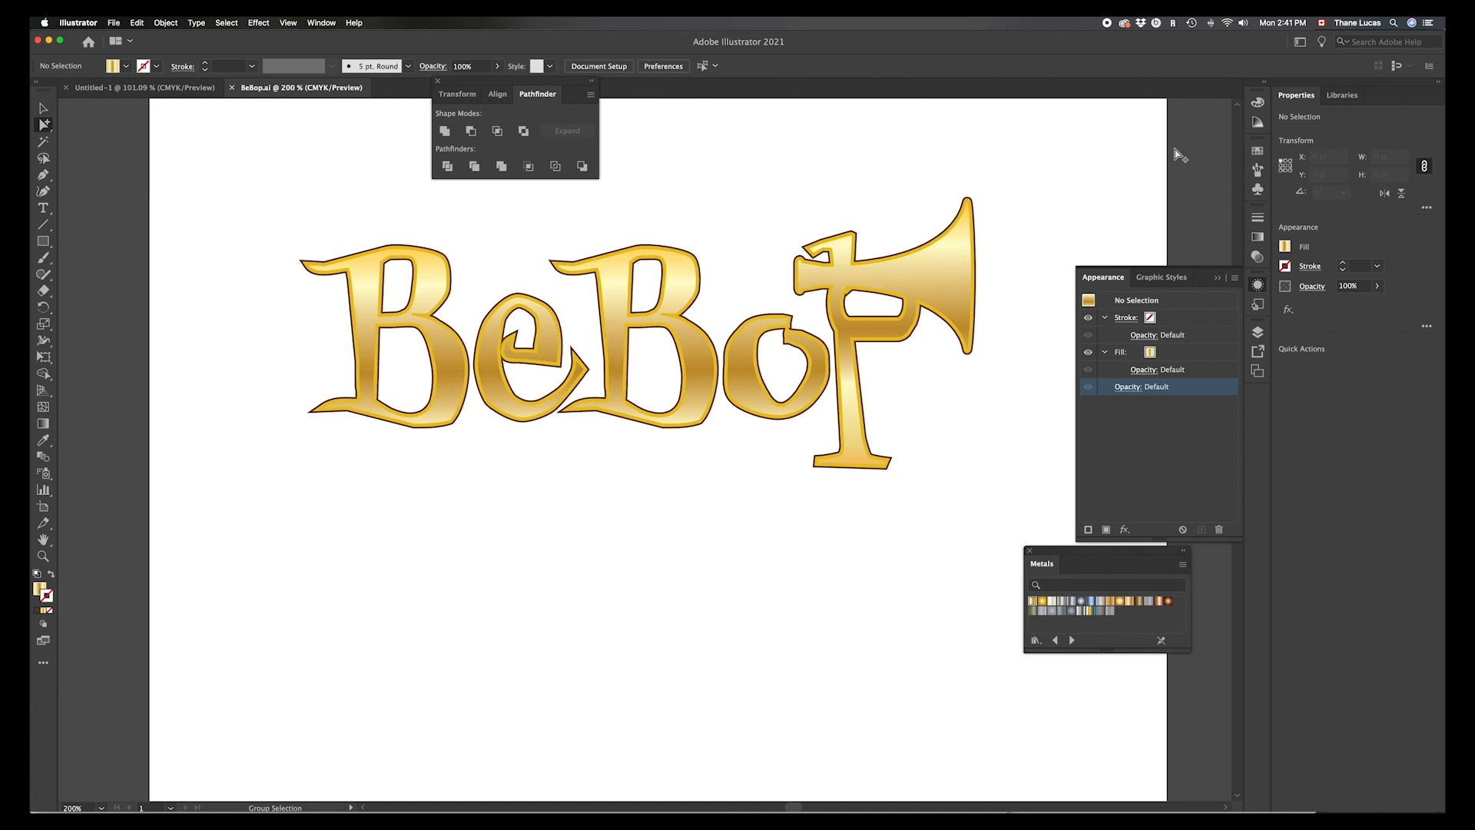